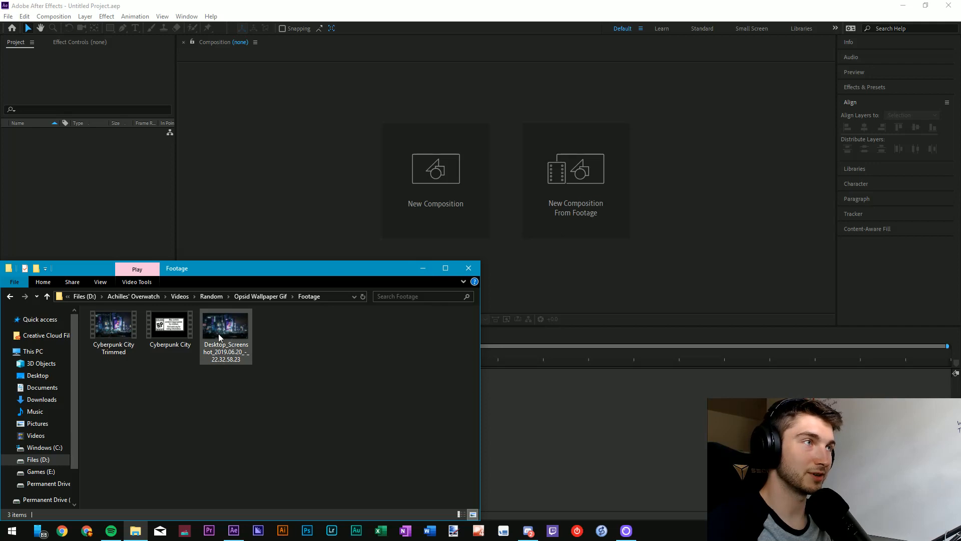
- Import the Cyberpunk City Trimmed video and the Desktop_Screenshot PNG from the Footage folder into the After Effects project
click(106, 340)
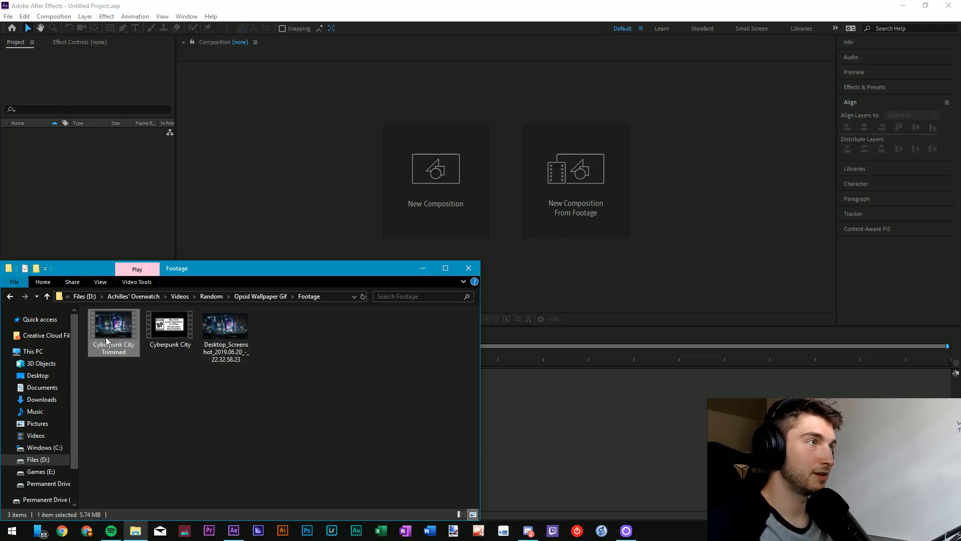
click(150, 409)
click(117, 332)
shift+click(224, 333)
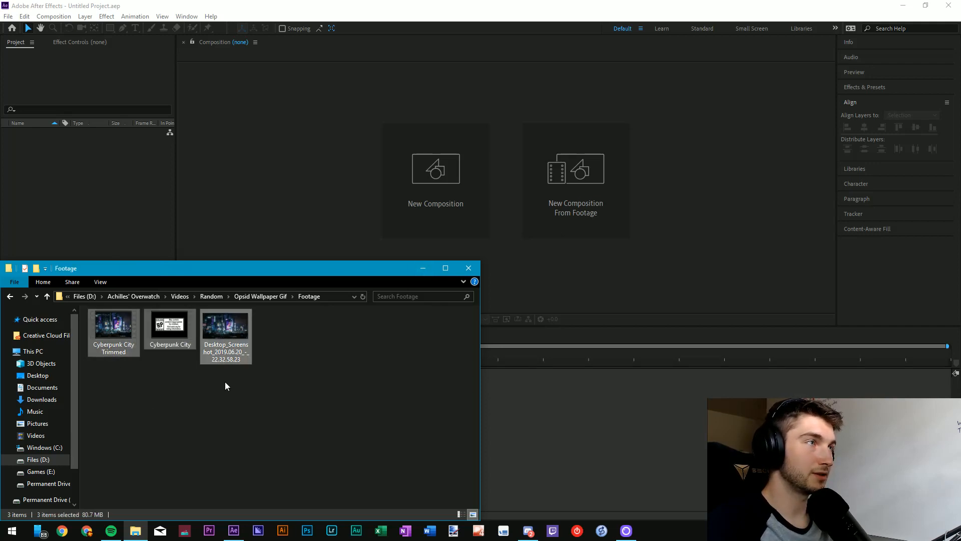
click(104, 323)
ctrl+click(218, 322)
drag(218, 322, 51, 206)
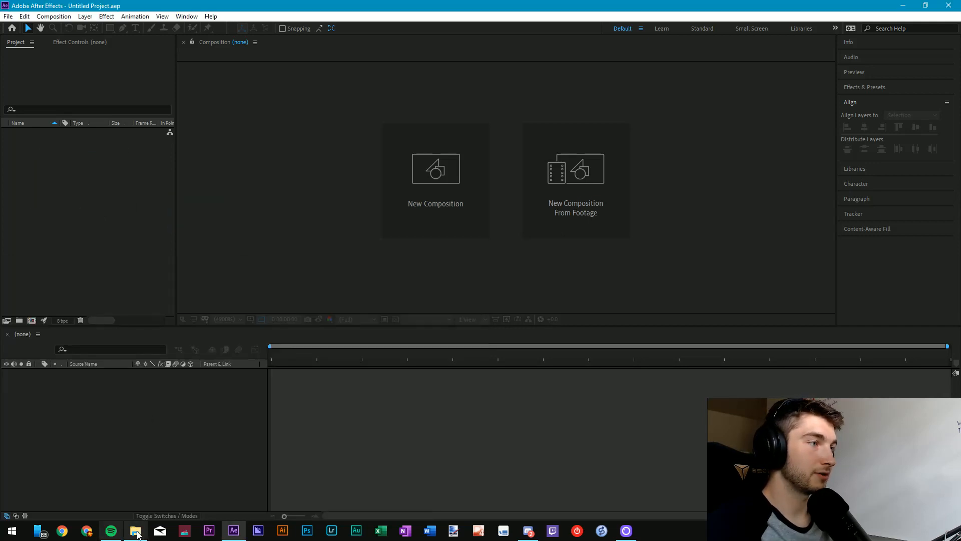
click(135, 530)
click(218, 357)
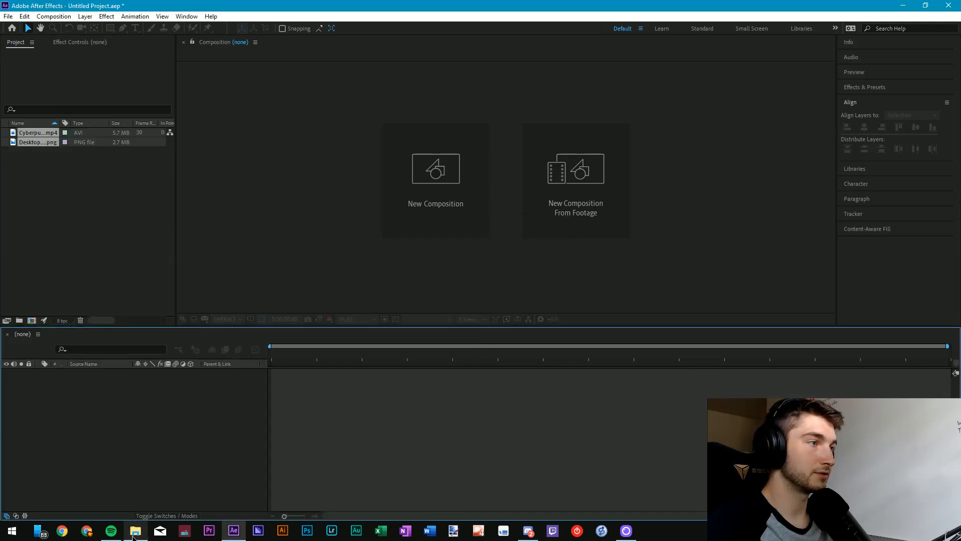
- Open the desktop screenshot PNG and the Cyberpunk City Trimmed video from the Footage folder to compare them
click(135, 530)
double_click(219, 329)
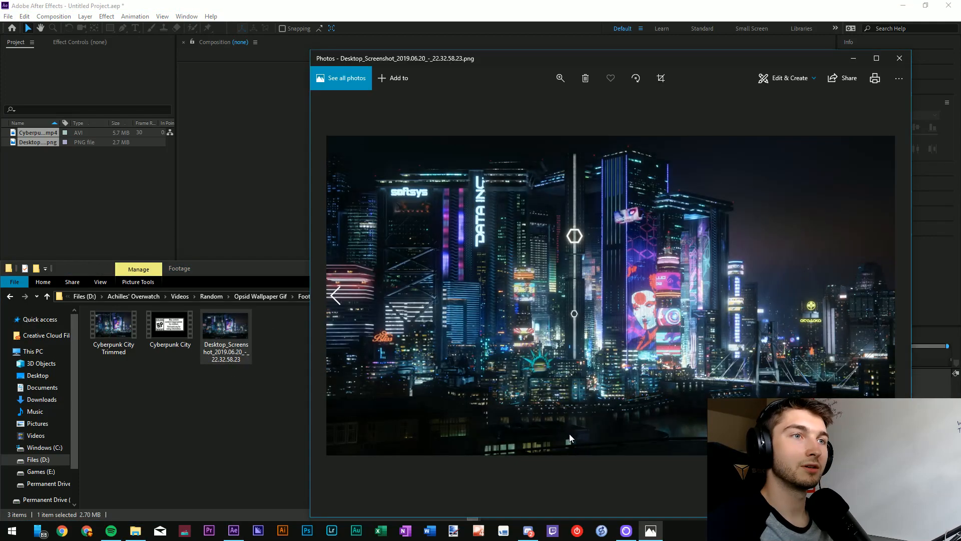
double_click(113, 327)
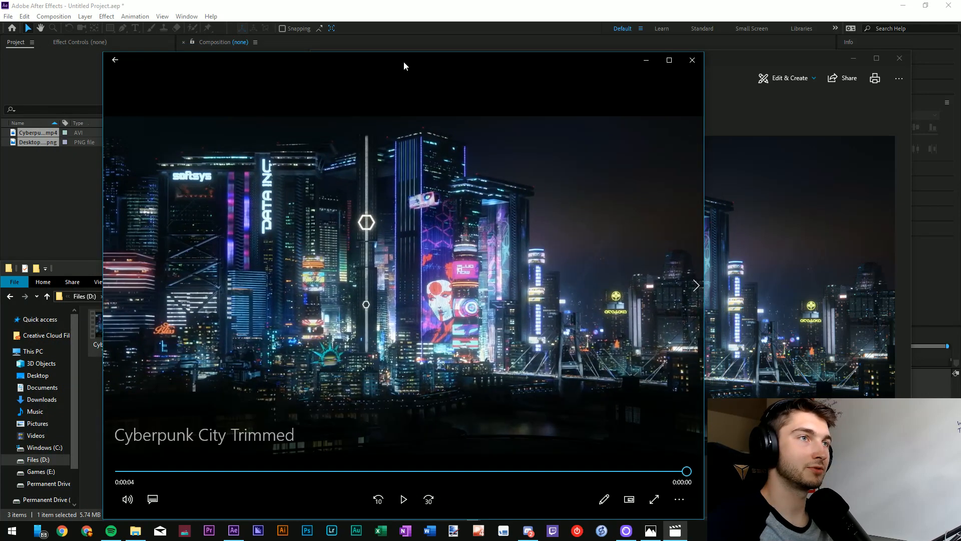
drag(704, 52, 631, 101)
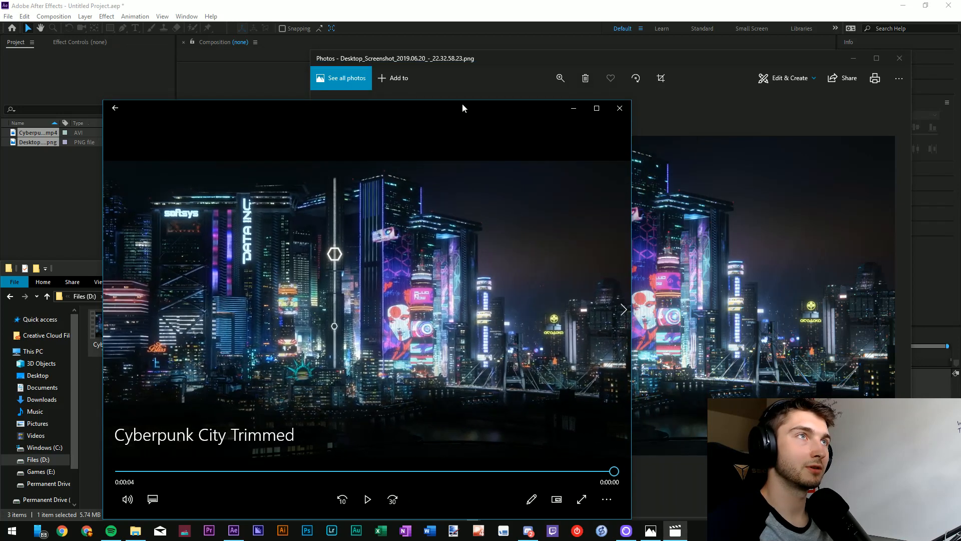
drag(464, 105, 434, 63)
- Play the Cyberpunk City Trimmed video again from its start, then close the video player
click(339, 459)
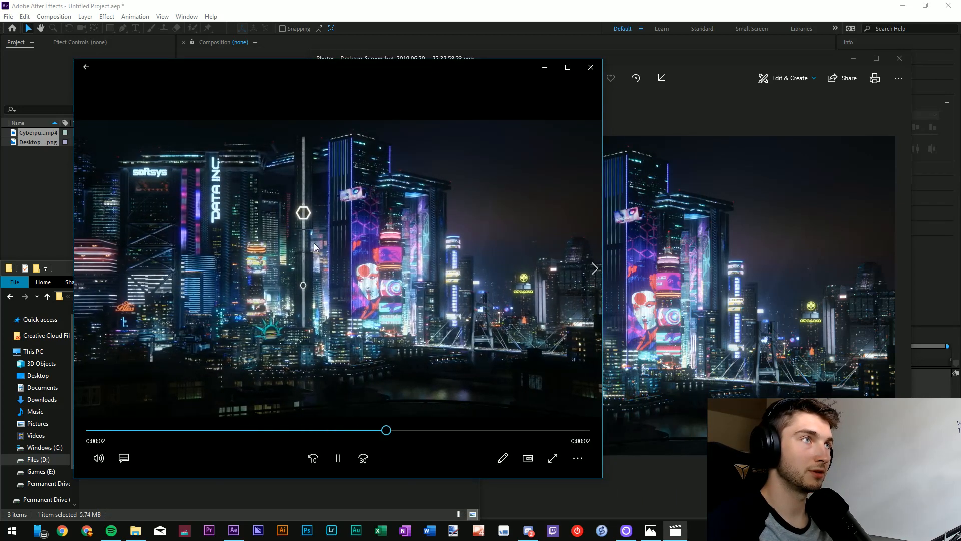
click(313, 458)
click(339, 458)
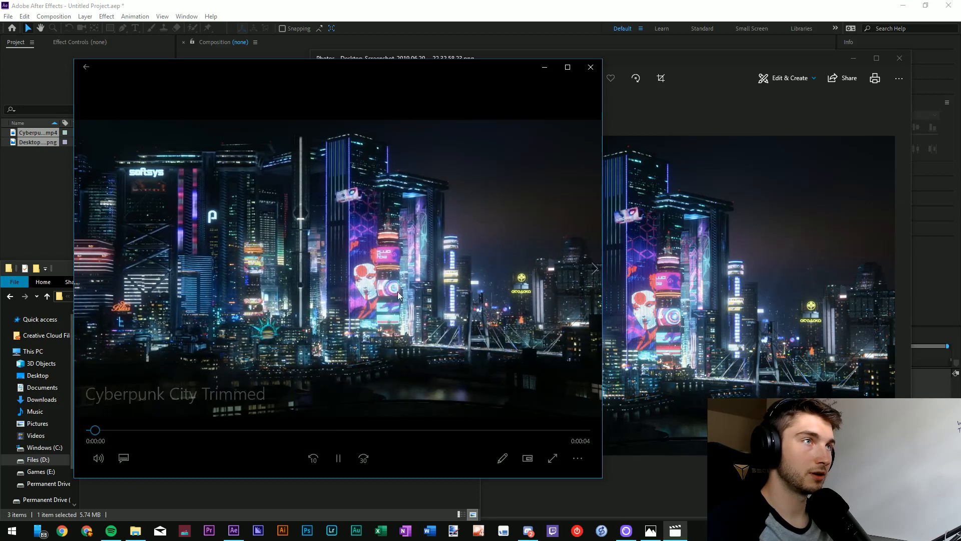
click(590, 66)
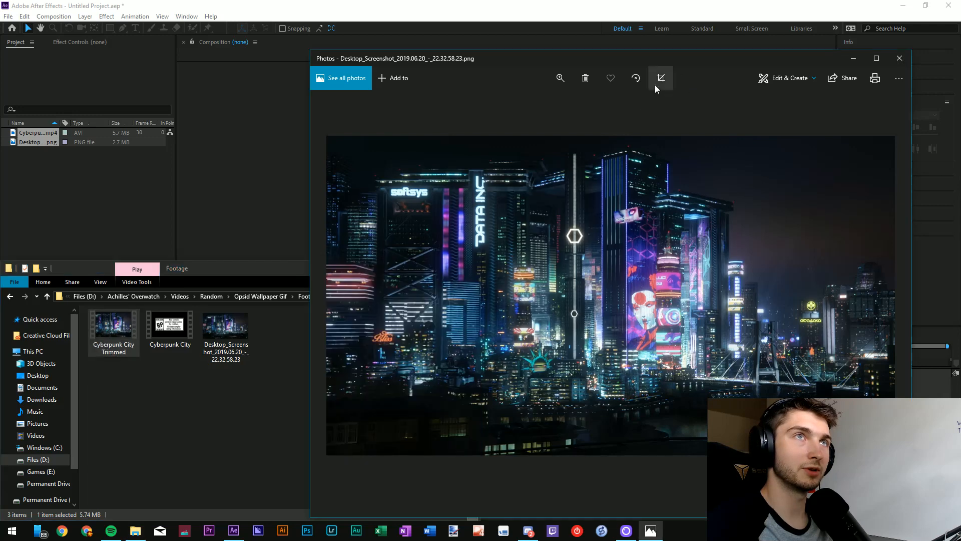
- Examine the desktop screenshot image, close it, and return to the After Effects project
drag(681, 59, 544, 44)
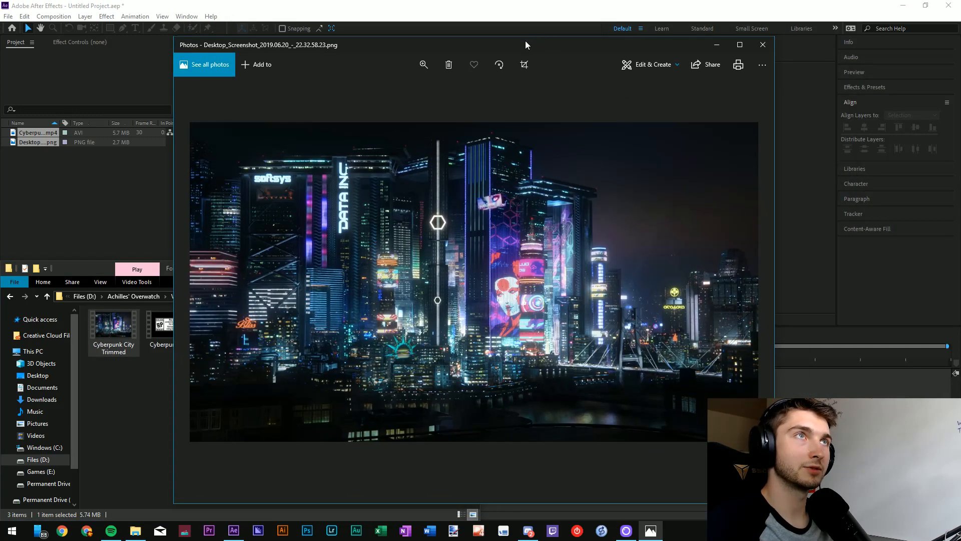
click(762, 47)
click(215, 404)
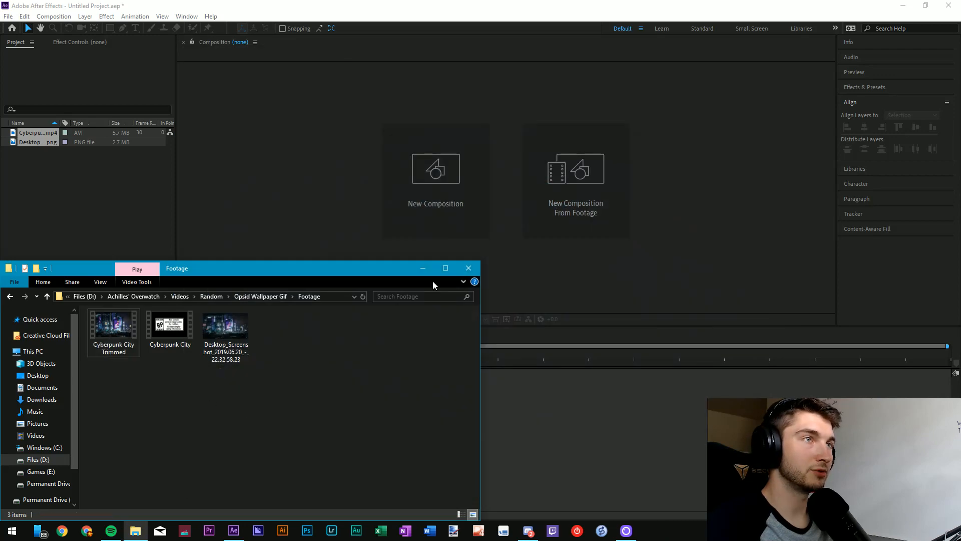
click(88, 213)
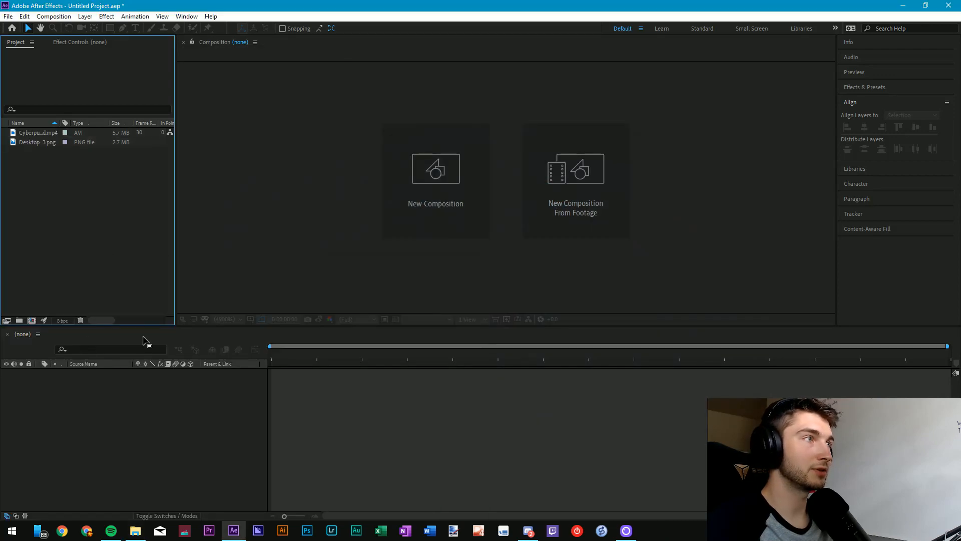
click(17, 323)
click(49, 247)
click(32, 144)
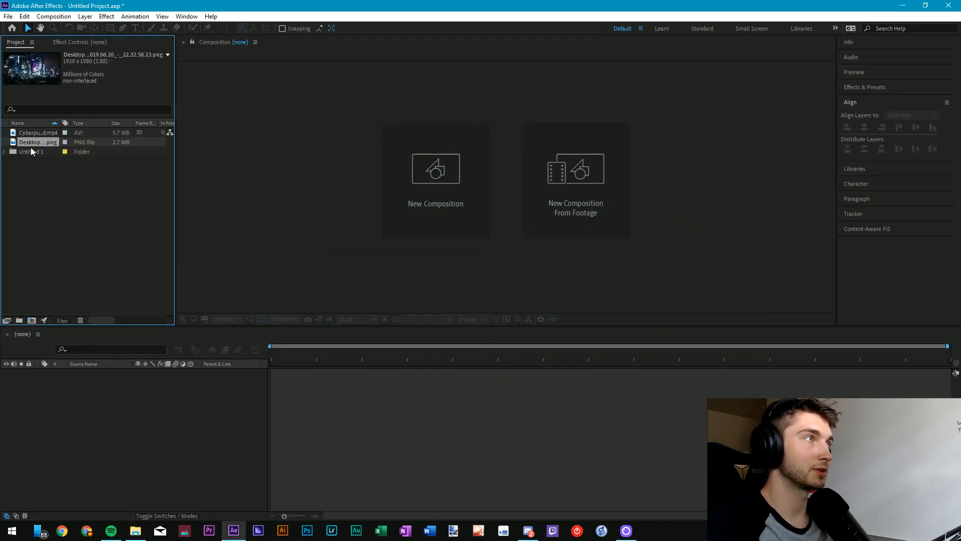
click(31, 149)
key(Delete)
click(25, 142)
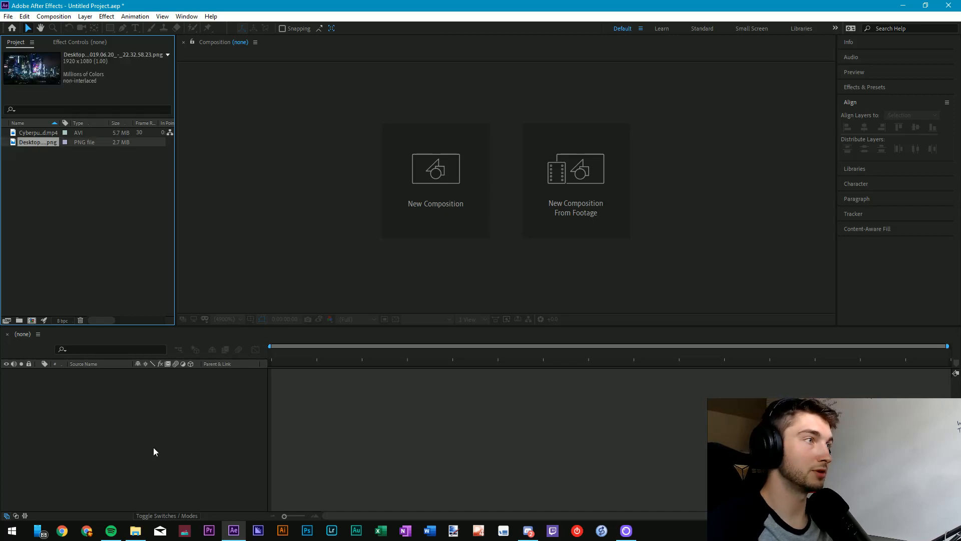
- Reopen the Cyberpunk City Trimmed video, scrub from its end back to the start, and close the player and Footage folder
click(135, 530)
double_click(107, 335)
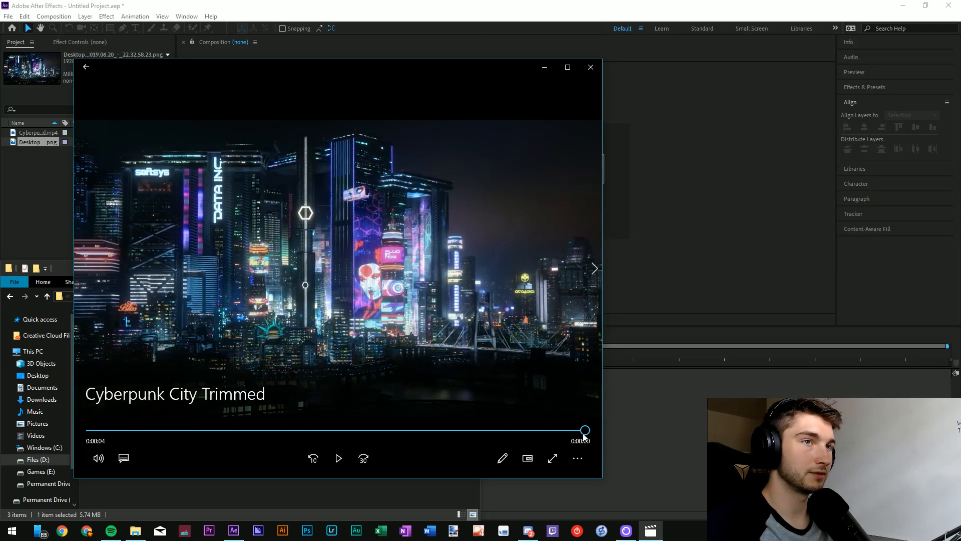
drag(584, 430, 165, 430)
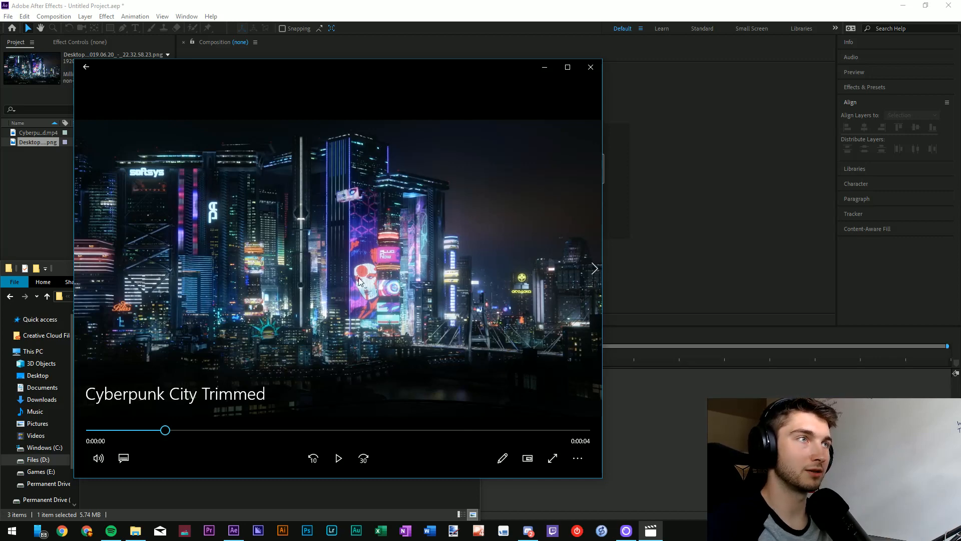
drag(166, 430, 95, 407)
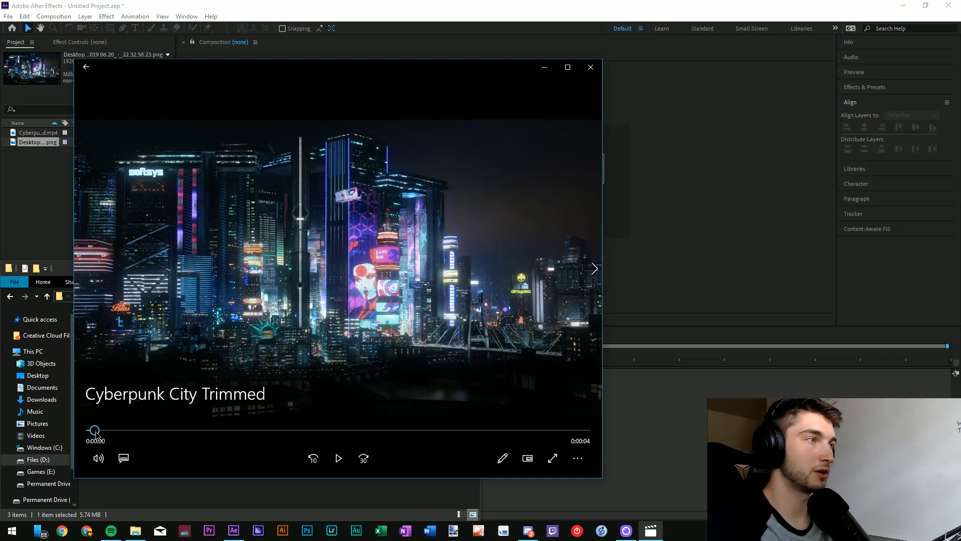
mouse_move(95, 433)
mouse_down()
mouse_move(575, 431)
mouse_move(95, 431)
mouse_up()
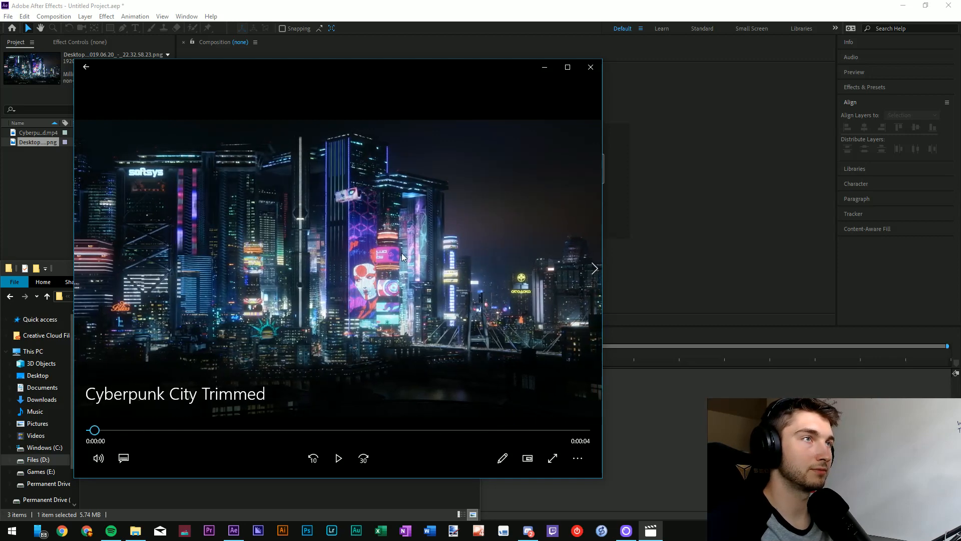
click(594, 69)
click(278, 380)
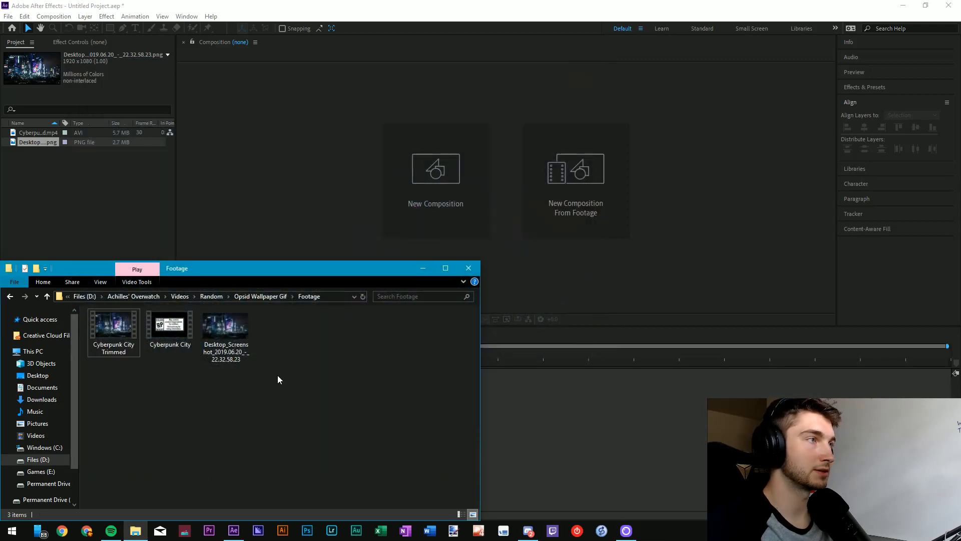
click(473, 272)
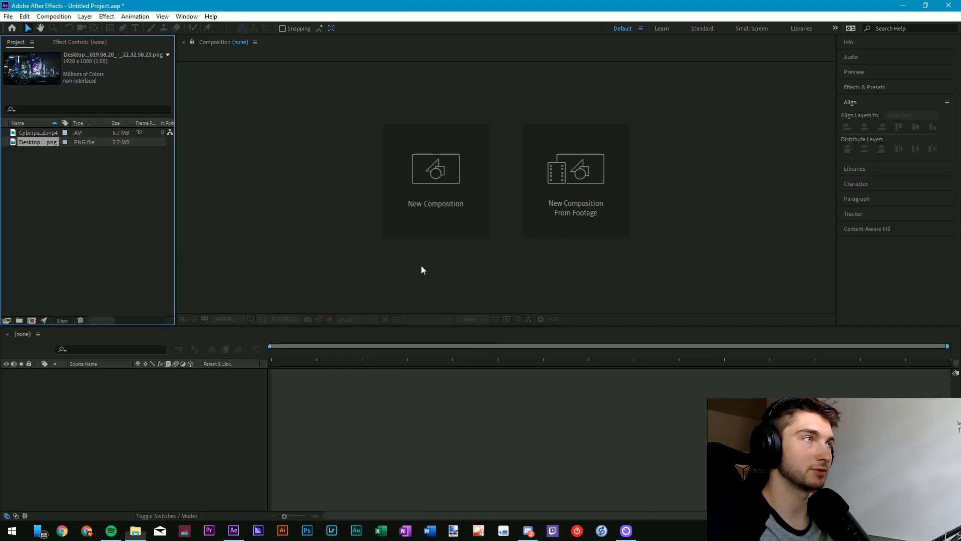
click(55, 300)
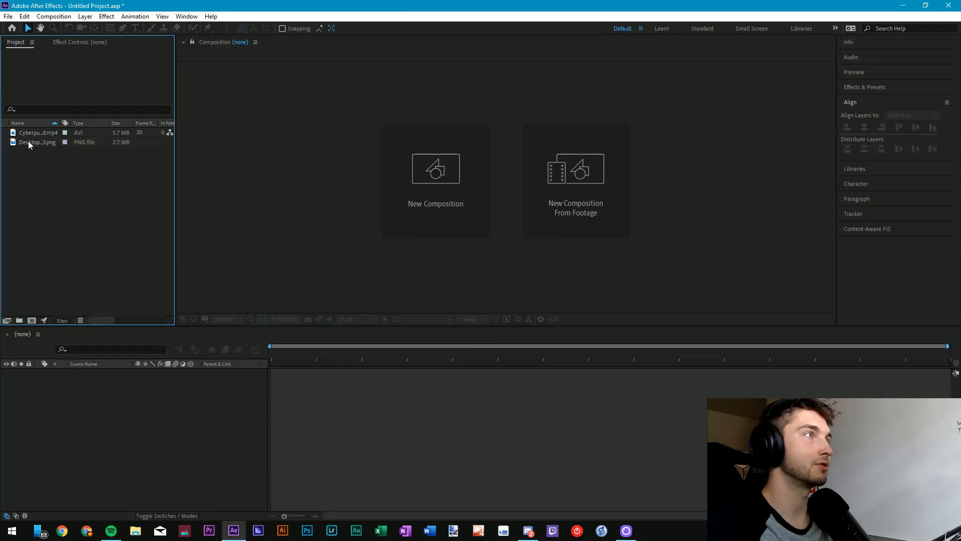
right_click(65, 204)
click(37, 251)
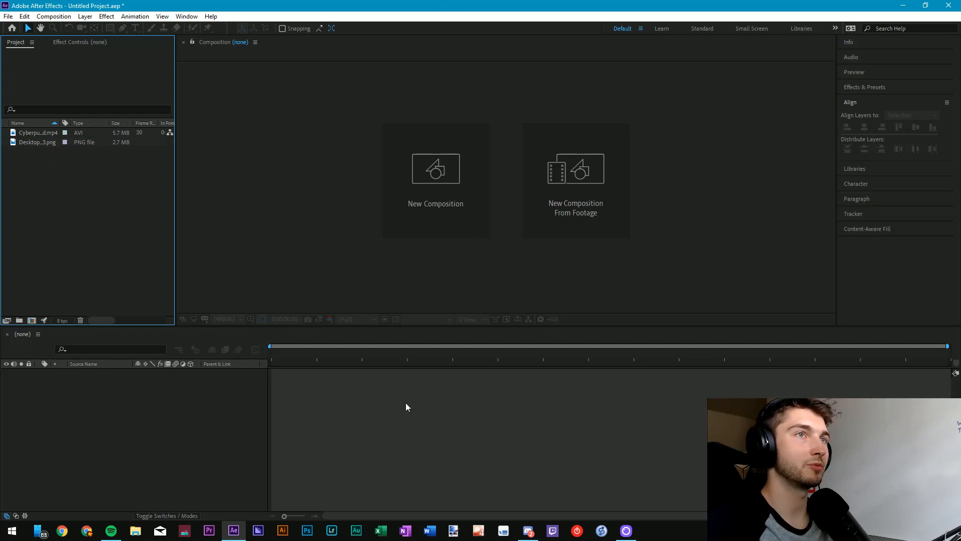
click(449, 450)
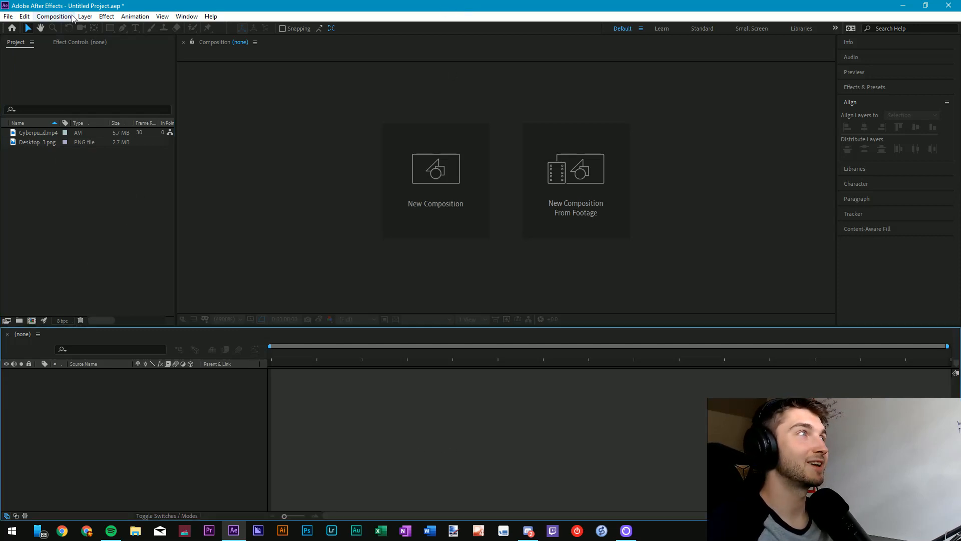
click(40, 132)
click(35, 142)
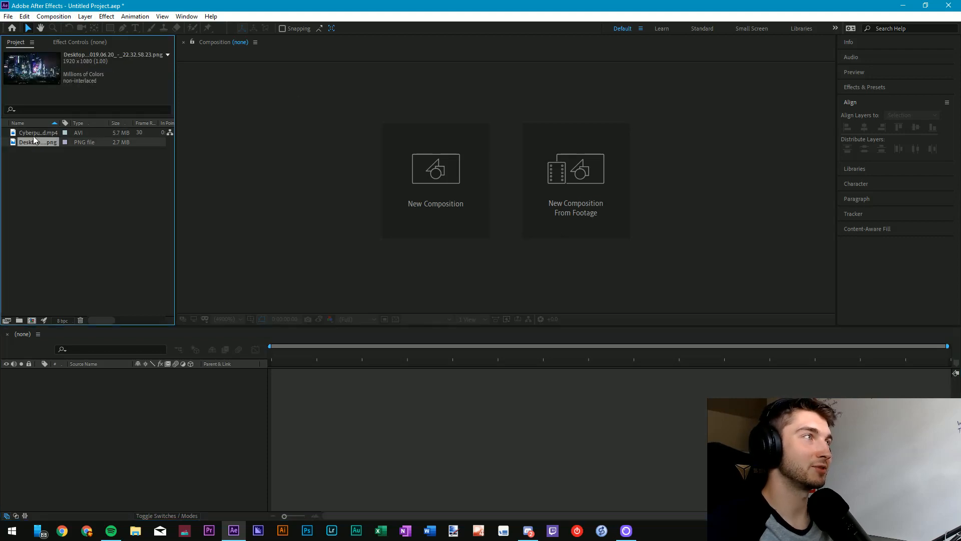
click(33, 134)
click(31, 175)
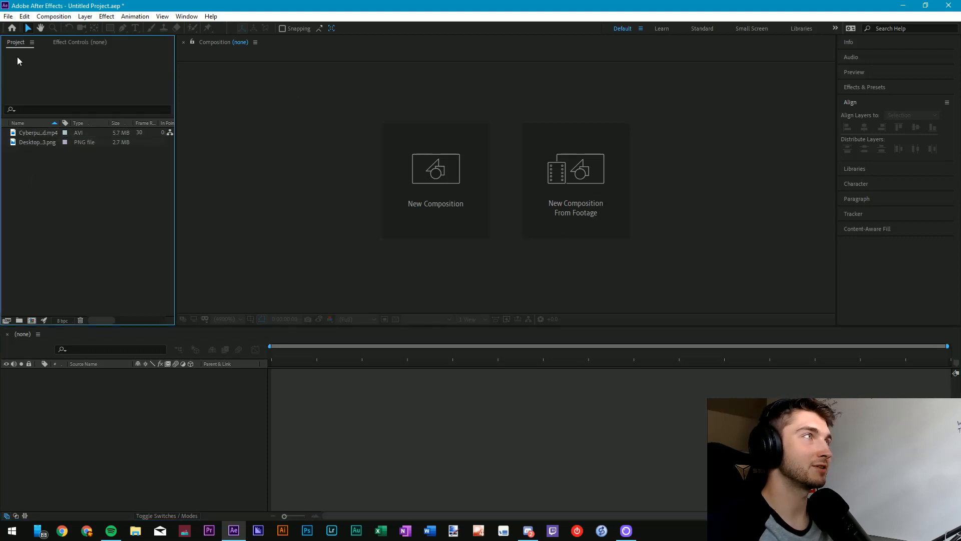
- Start a new composition and name it Cyberpunk City
click(54, 16)
click(60, 26)
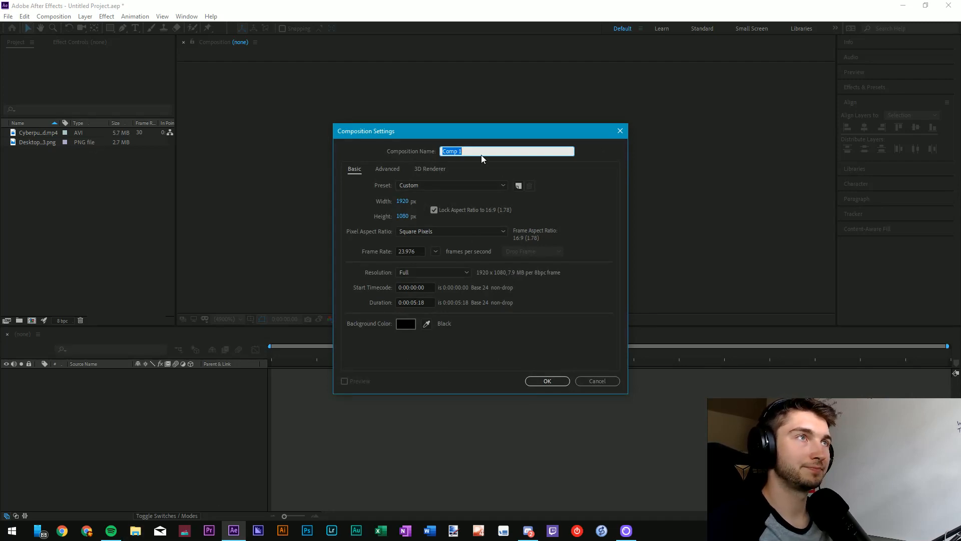
text(Cyberpunk)
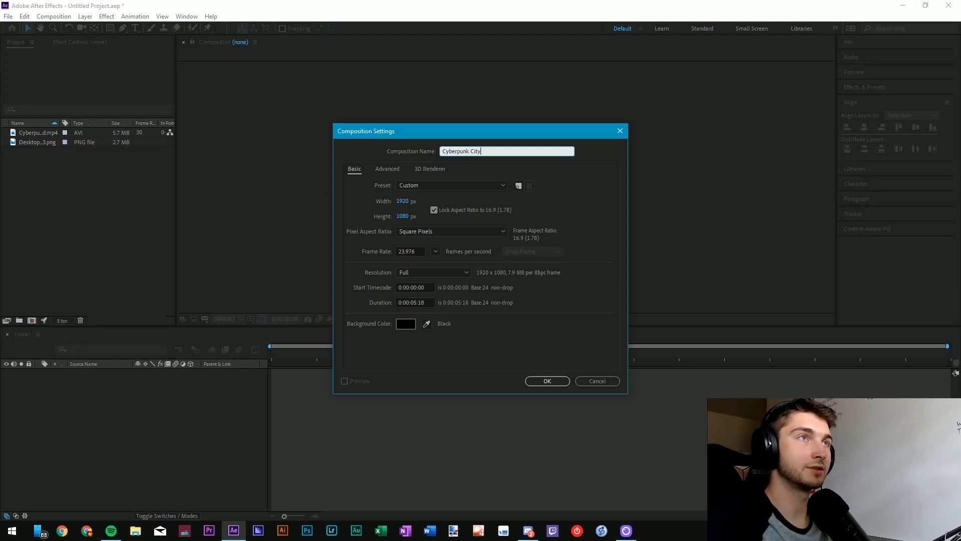
click(442, 202)
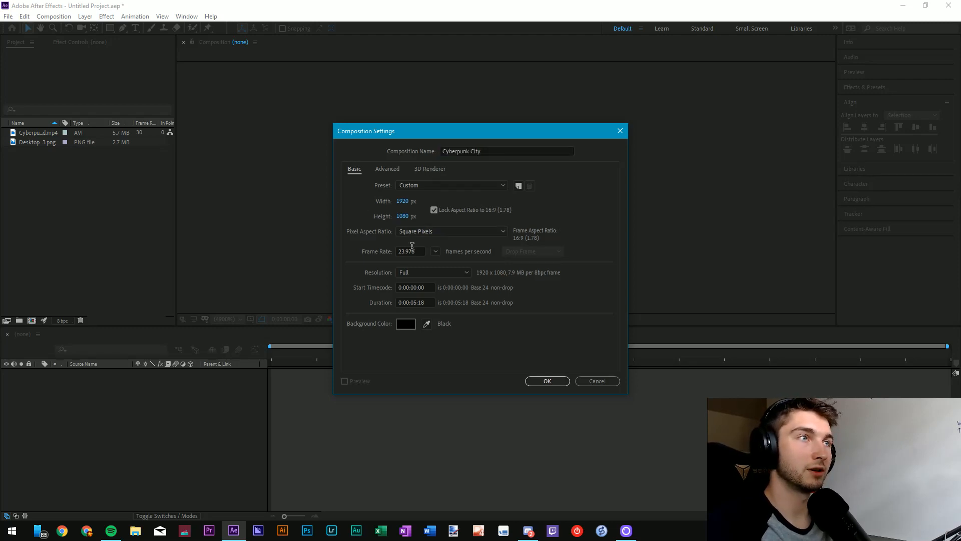
- Set the composition's frame rate to 29.97 frames per second and create the composition
click(436, 251)
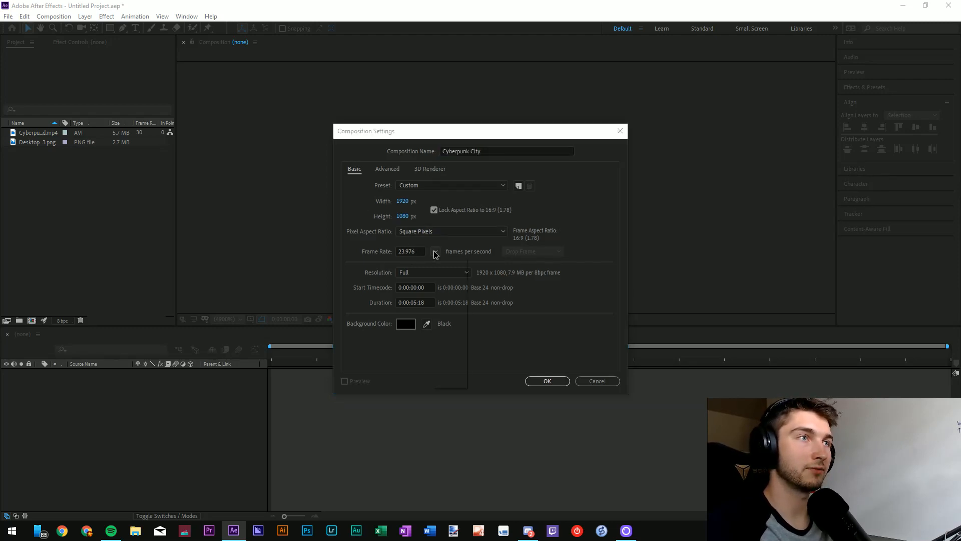
click(446, 327)
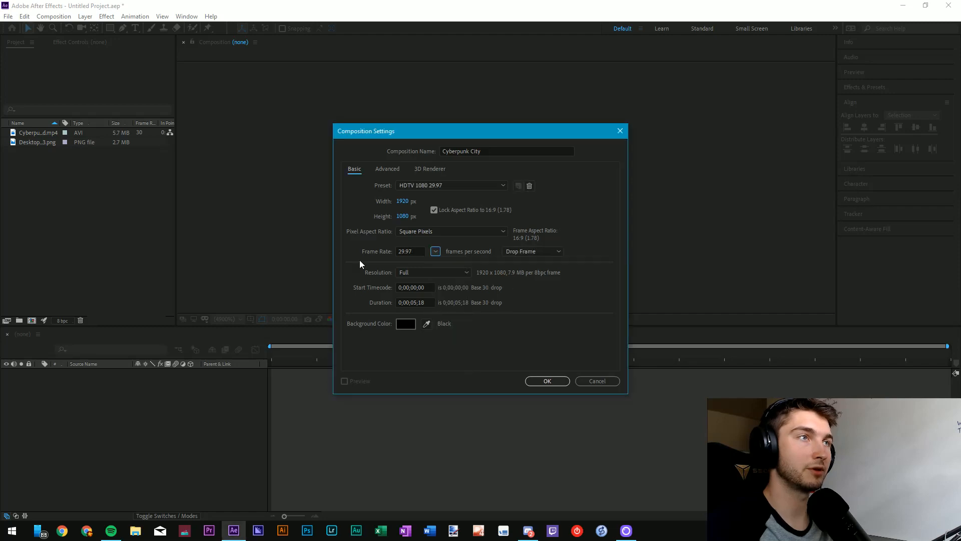
drag(415, 252, 388, 251)
click(406, 260)
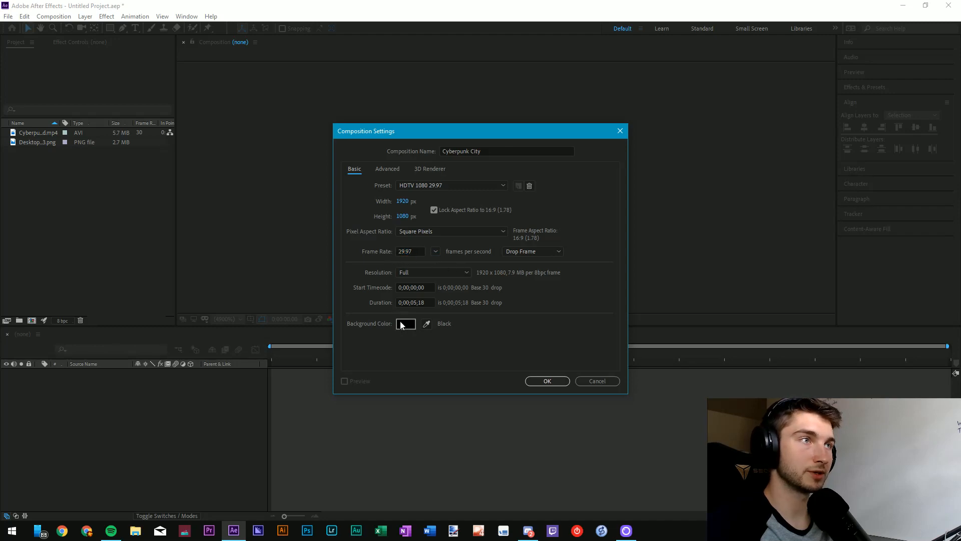
click(547, 381)
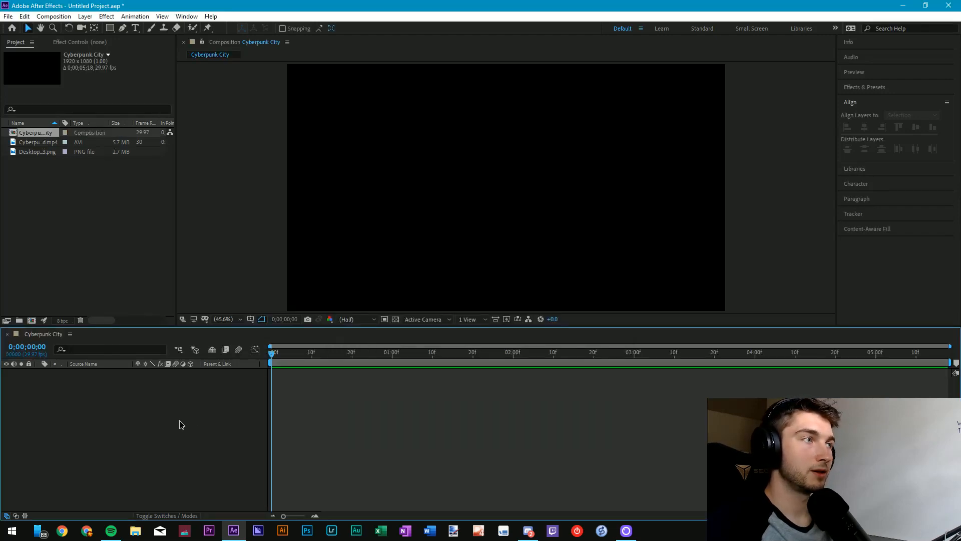
- Add the Cyberpunk City Trimmed video and the desktop screenshot to the composition, with the video layer above the still
click(61, 178)
click(95, 133)
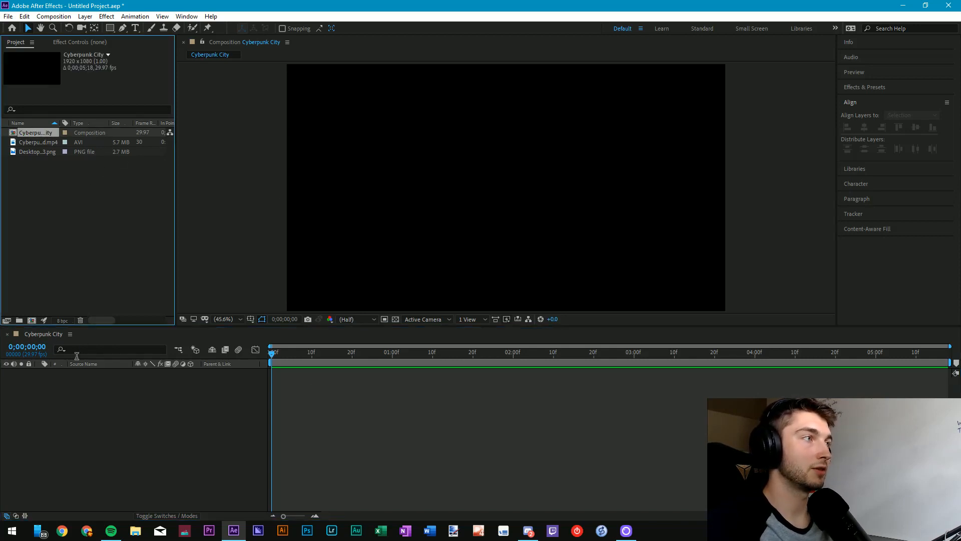
click(141, 409)
click(38, 143)
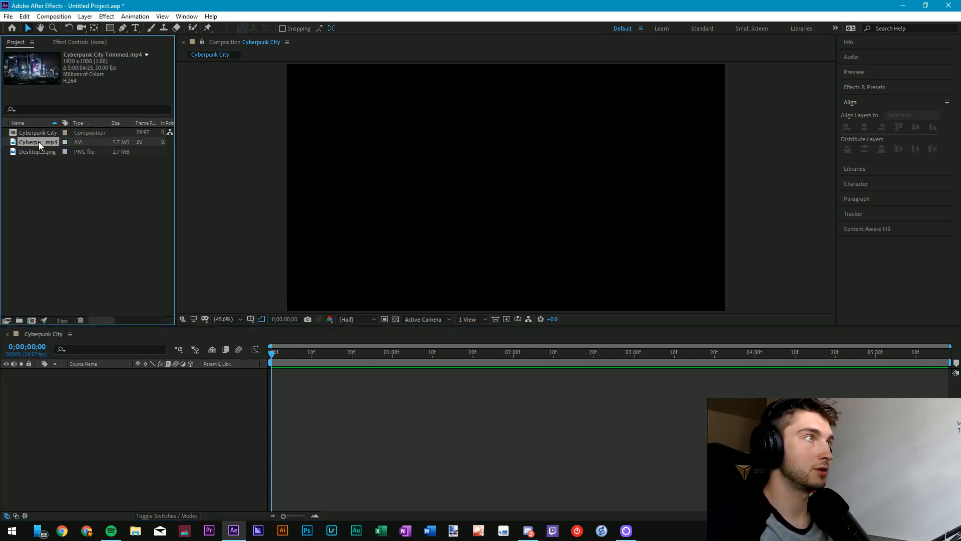
click(35, 152)
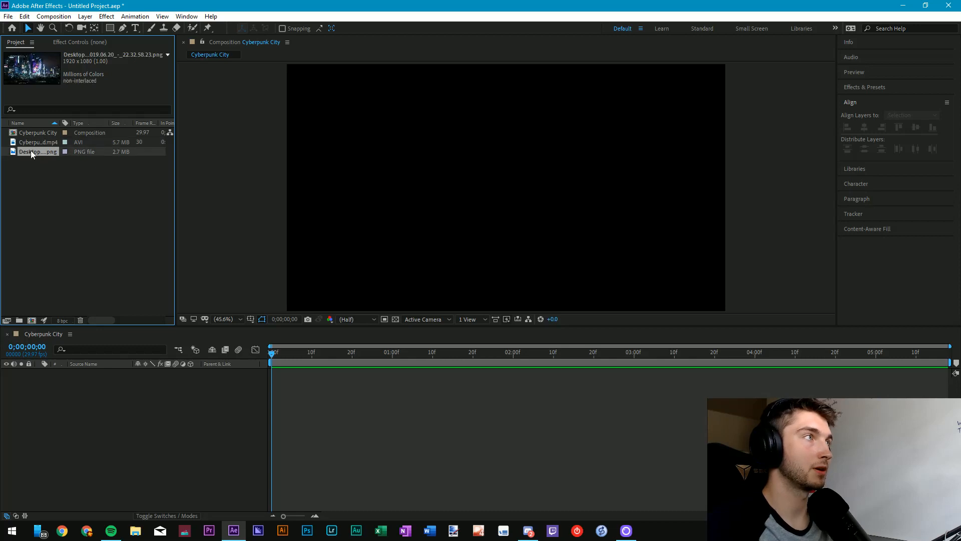
ctrl+click(38, 142)
drag(36, 145, 173, 412)
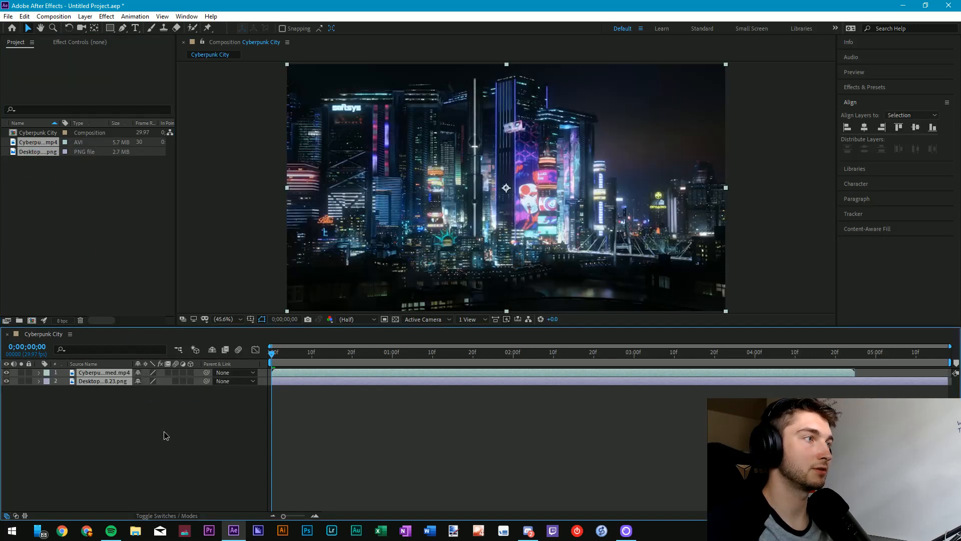
- Preview the video layer up to 0;00;02;06 and toggle its visibility to compare it with the still screenshot beneath
key(space)
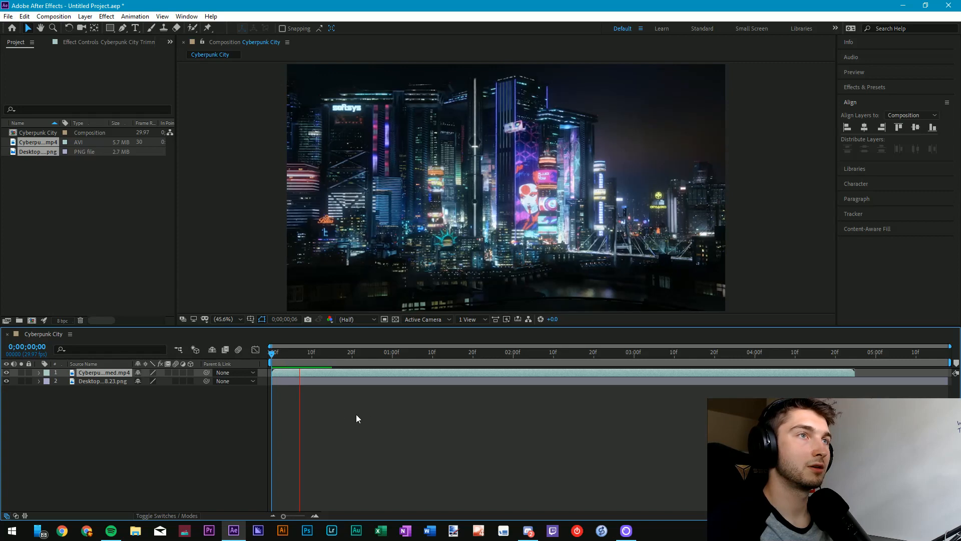
click(477, 373)
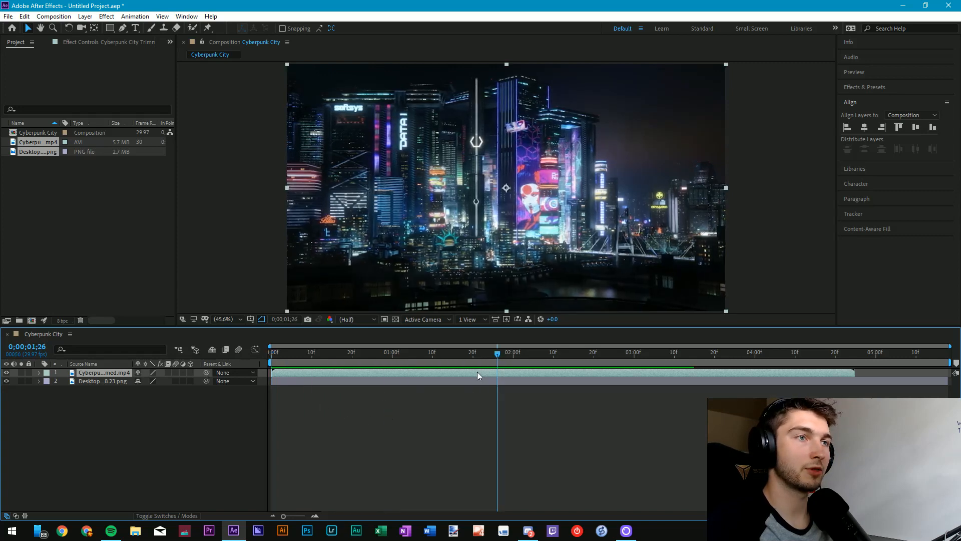
drag(498, 358, 536, 358)
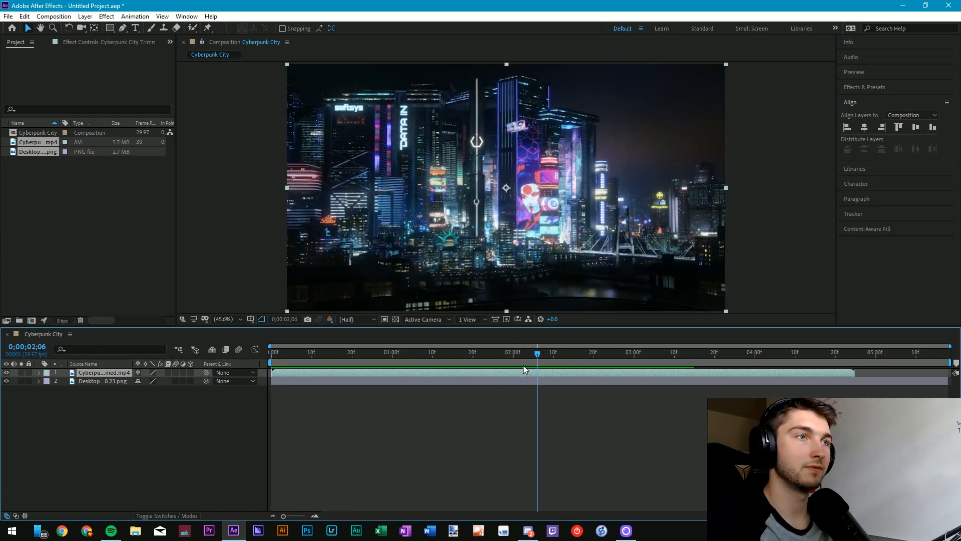
click(312, 382)
click(7, 374)
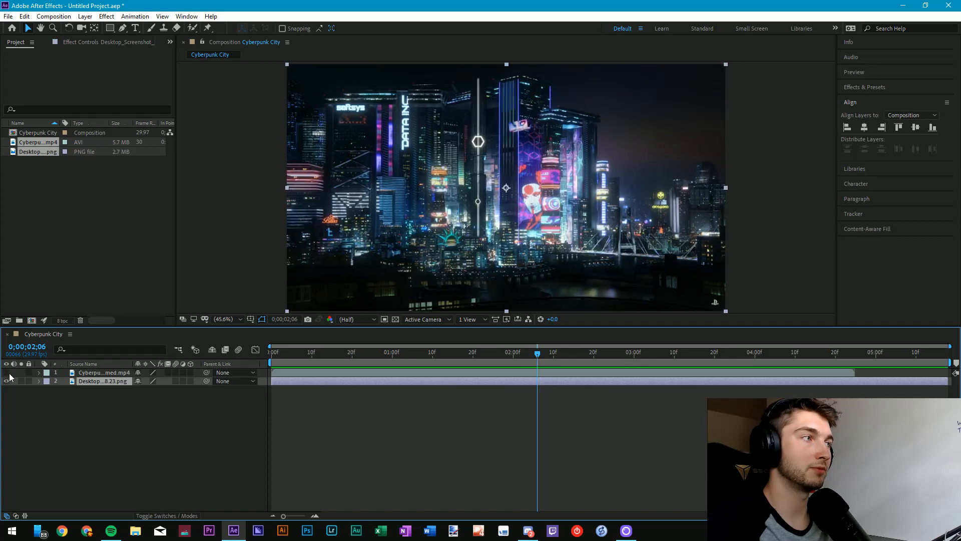
click(7, 374)
click(7, 373)
click(8, 375)
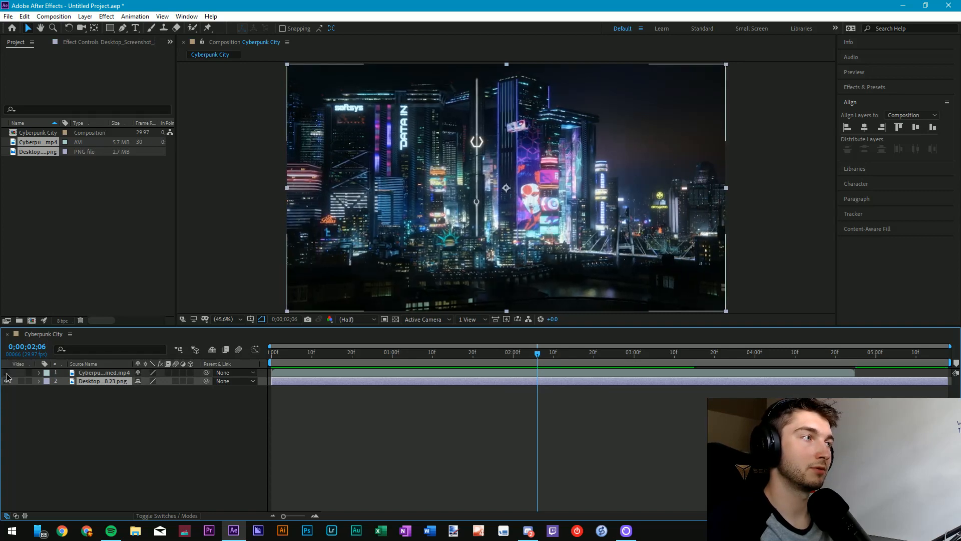
click(86, 374)
click(102, 383)
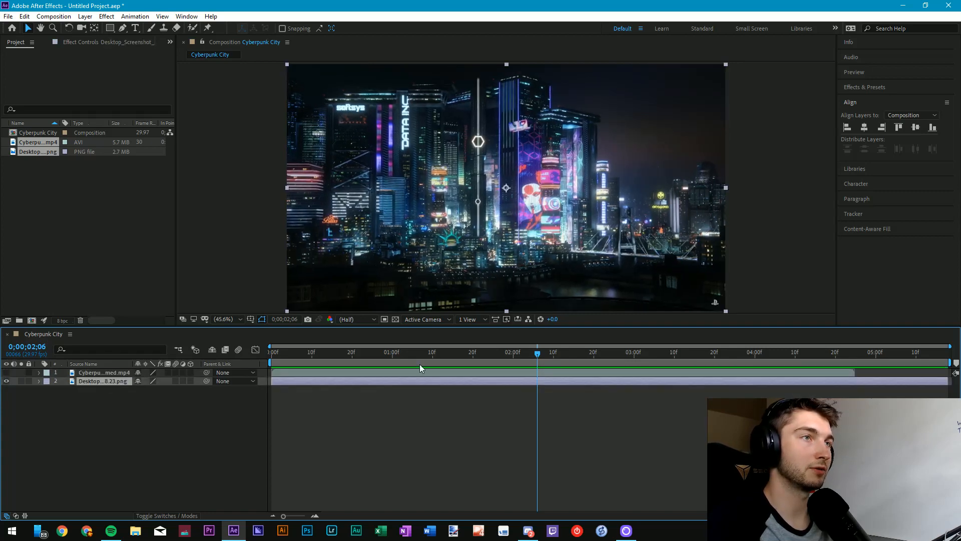
- Go back to the start of the composition, show the video layer again and preview the animation
drag(416, 355, 244, 354)
click(338, 396)
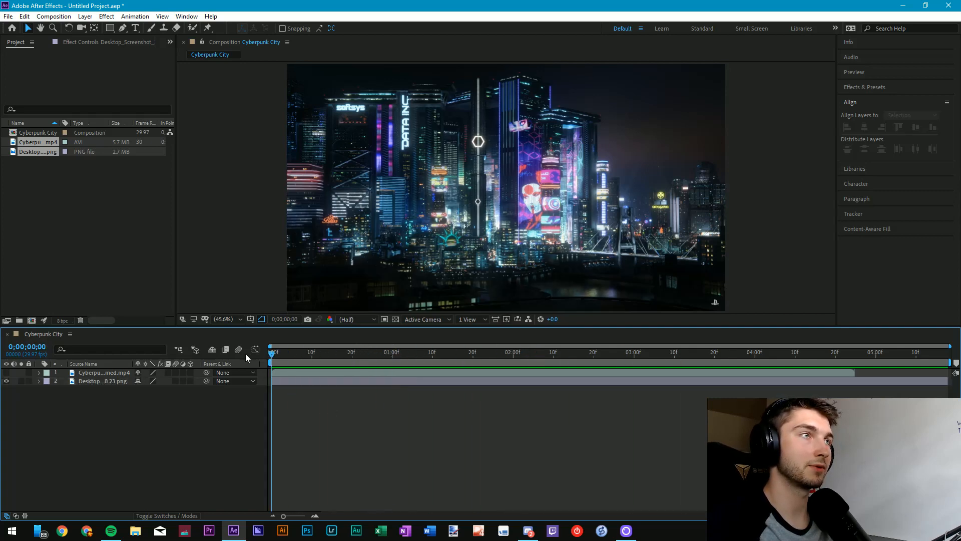
click(7, 372)
key(space)
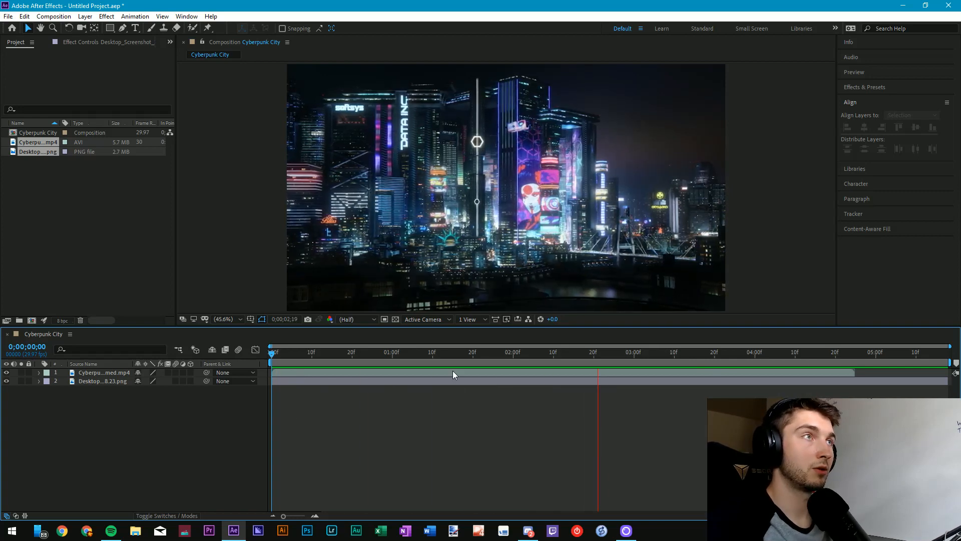
key(space)
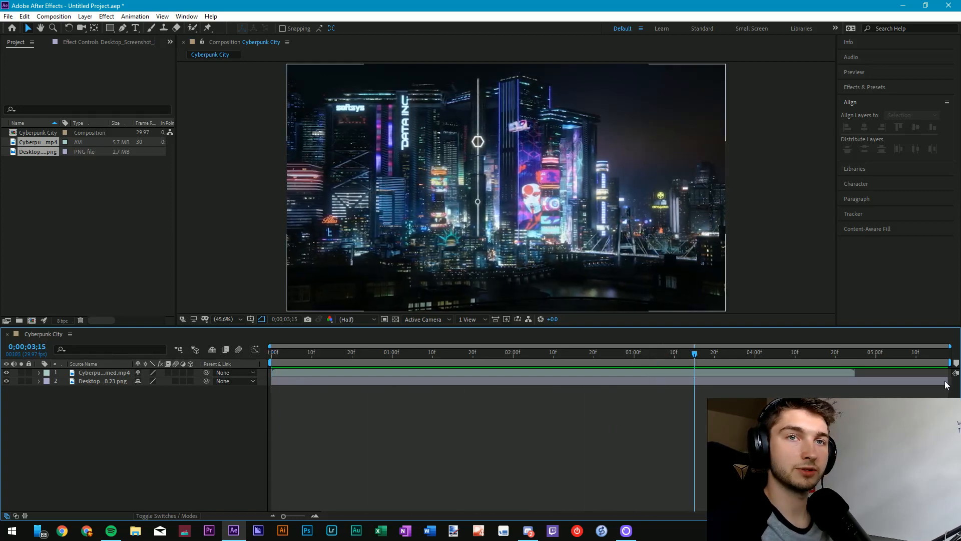
- Shorten the desktop screenshot layer to end with the video layer and place the playhead at 0;00;04;25
drag(946, 382, 856, 382)
click(856, 353)
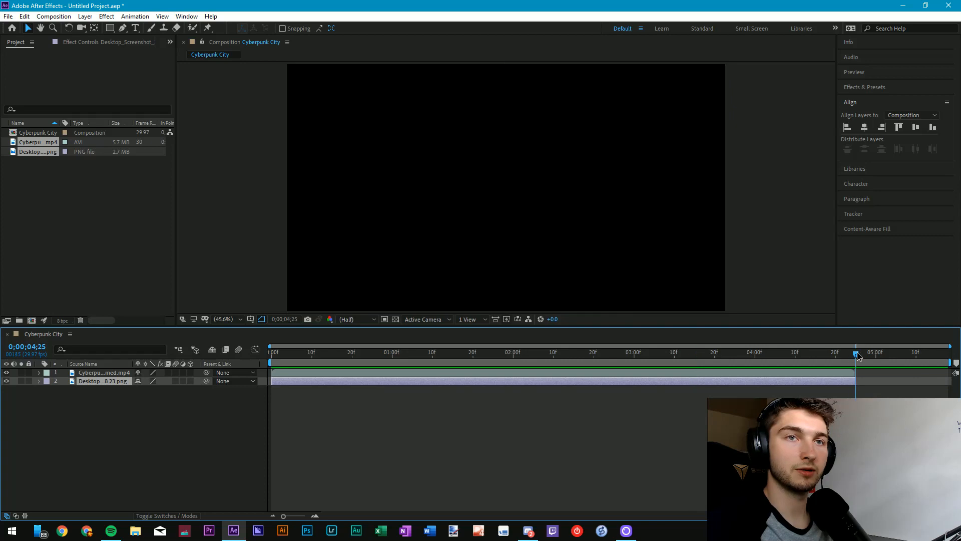
right_click(842, 375)
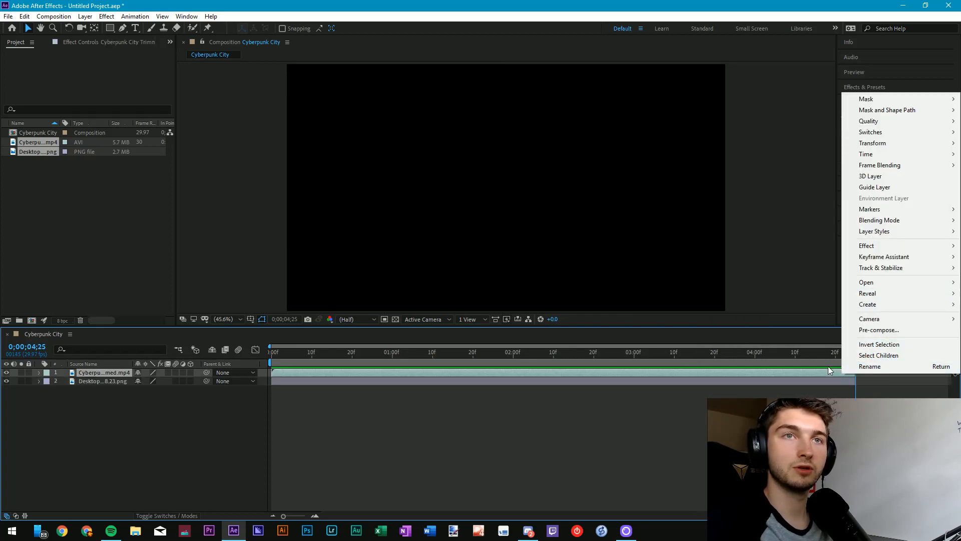
mouse_move(884, 150)
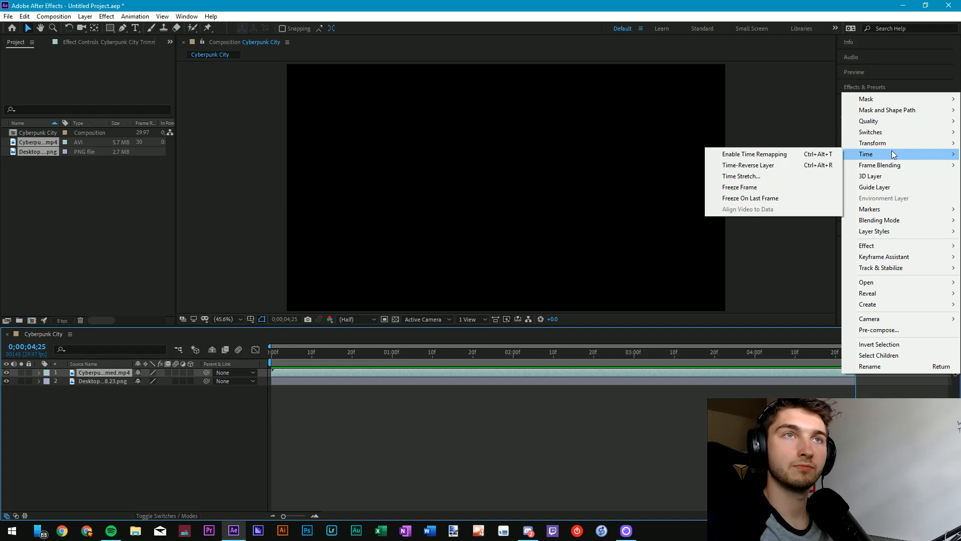
click(649, 434)
right_click(671, 371)
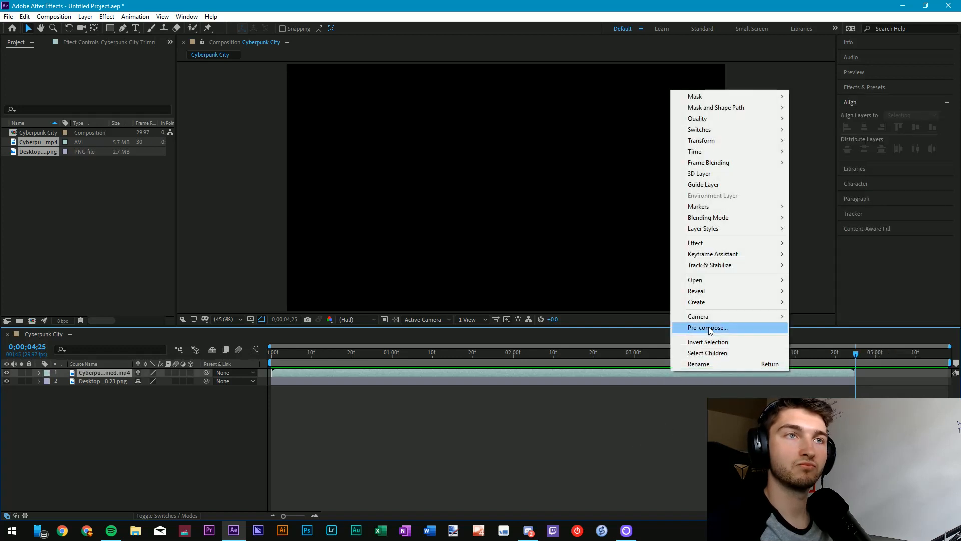
mouse_move(730, 270)
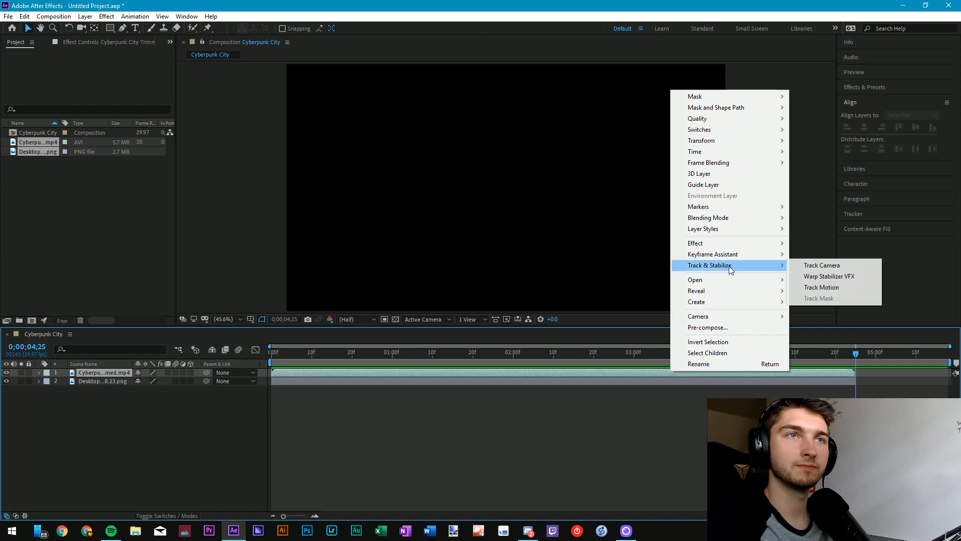
click(718, 74)
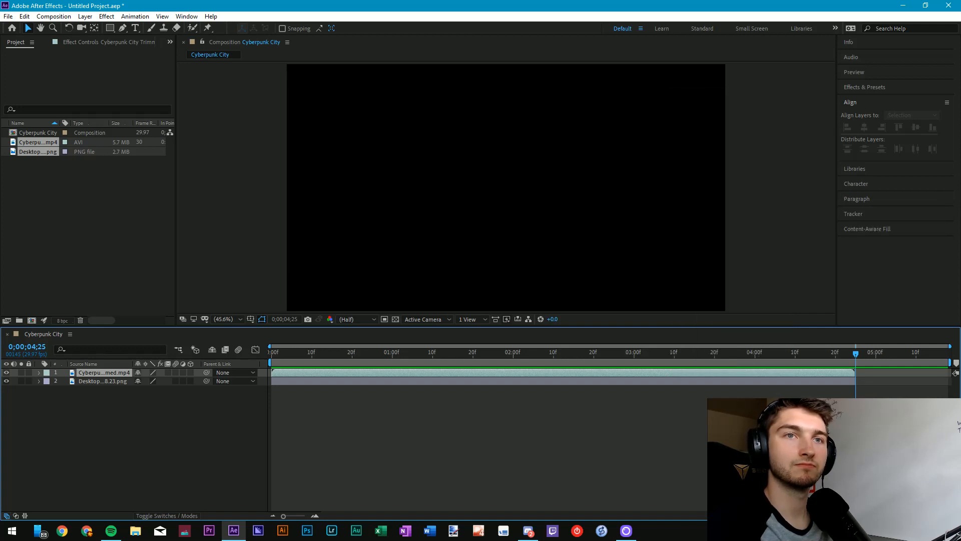
- Set the work area's end to the end of the two layers and trim the composition to the work area
click(821, 410)
click(820, 353)
click(852, 358)
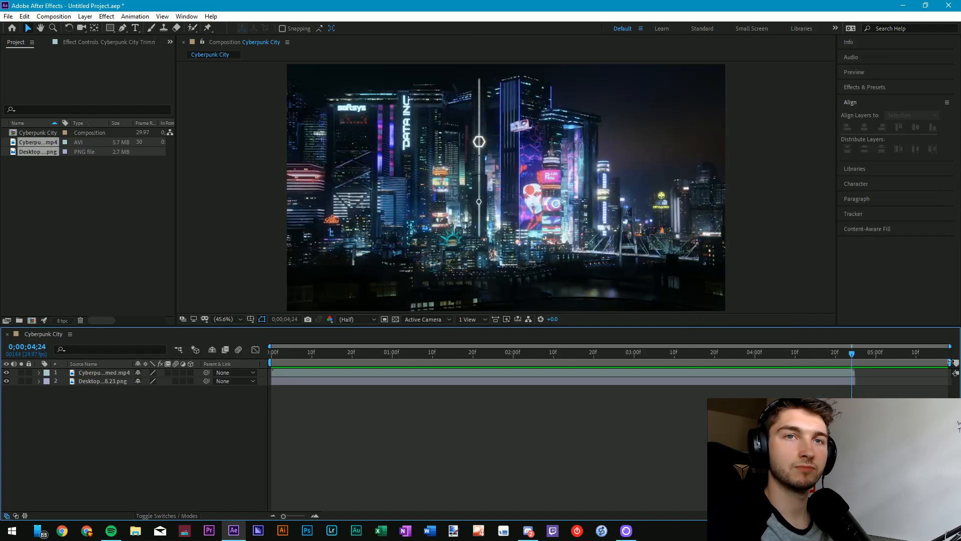
drag(950, 361, 787, 353)
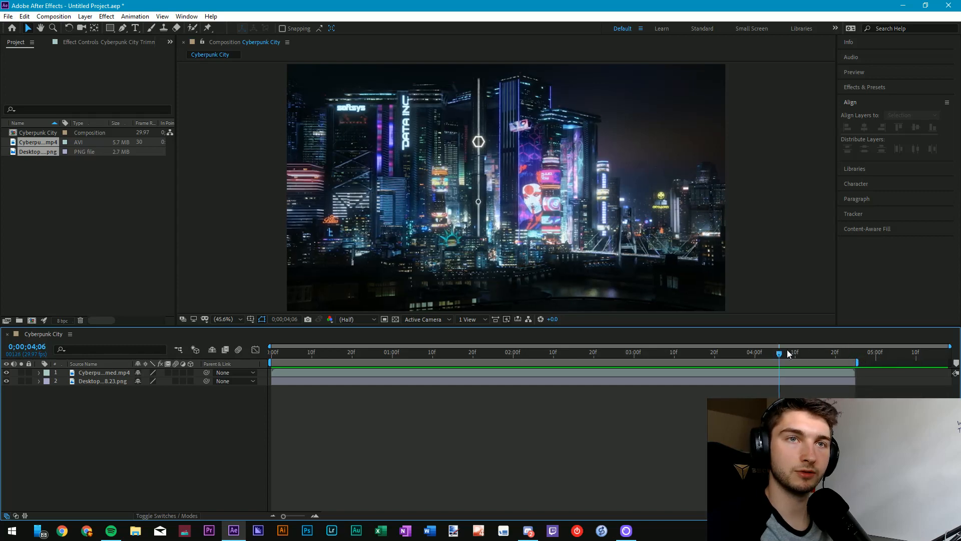
right_click(835, 360)
click(860, 390)
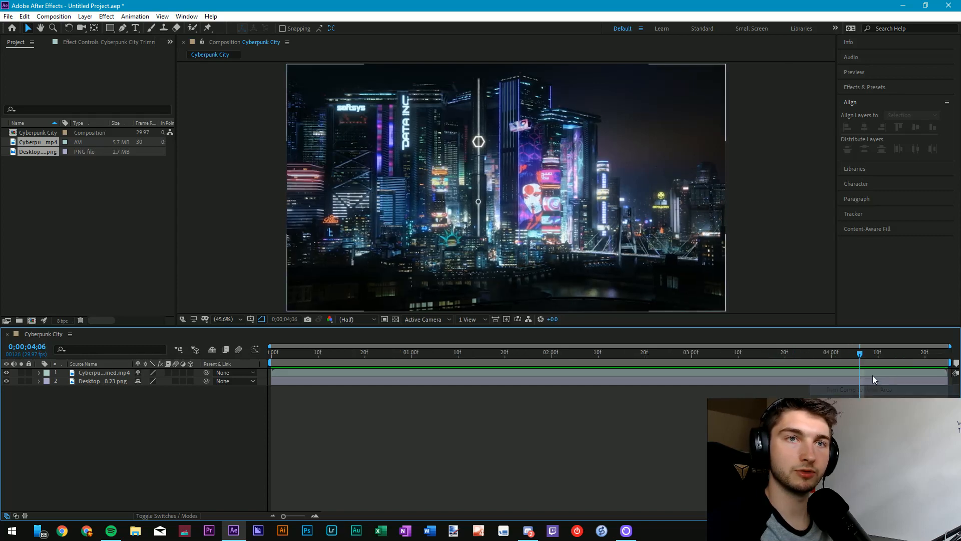
- Review the trimmed composition from its first frame and scrub through the video layer to 0;00;03;03
drag(860, 354, 209, 418)
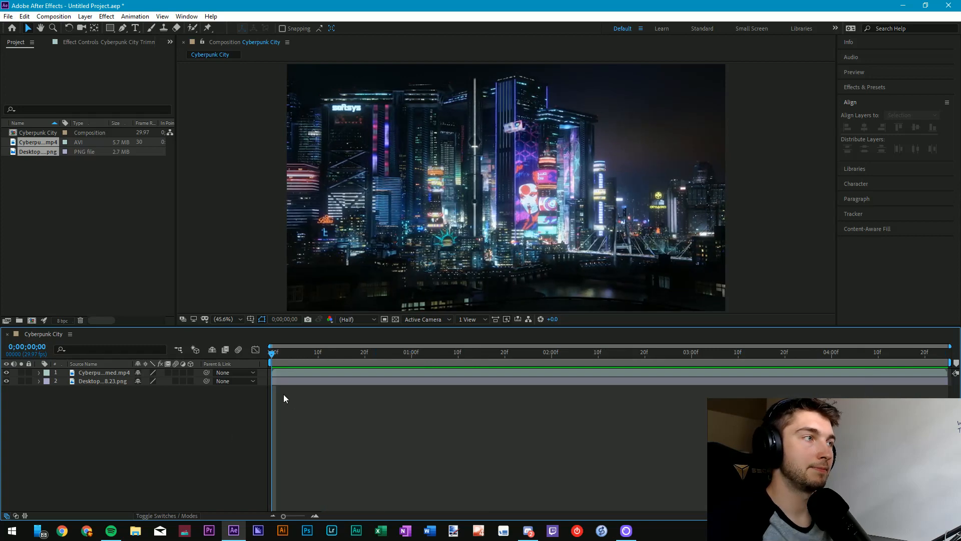
click(290, 382)
click(272, 407)
key(space)
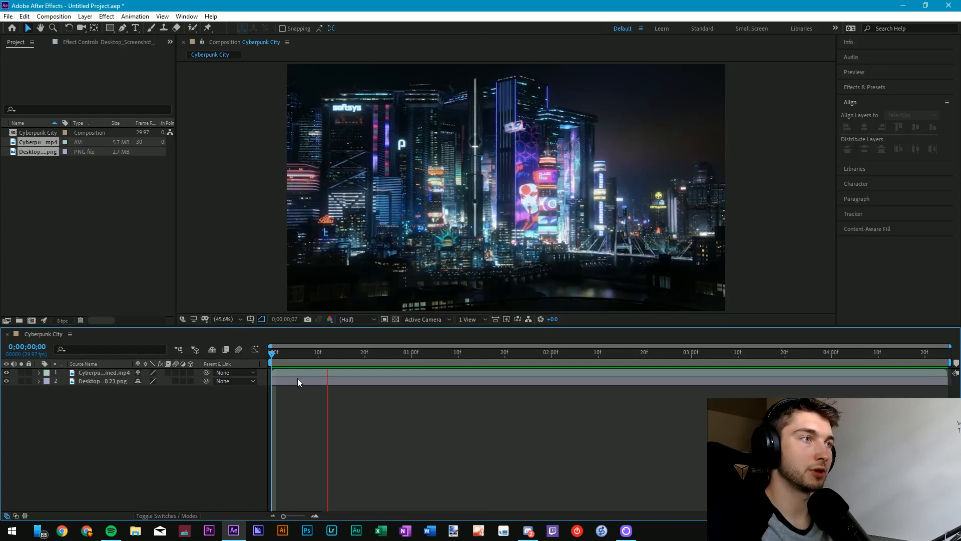
key(space)
click(296, 373)
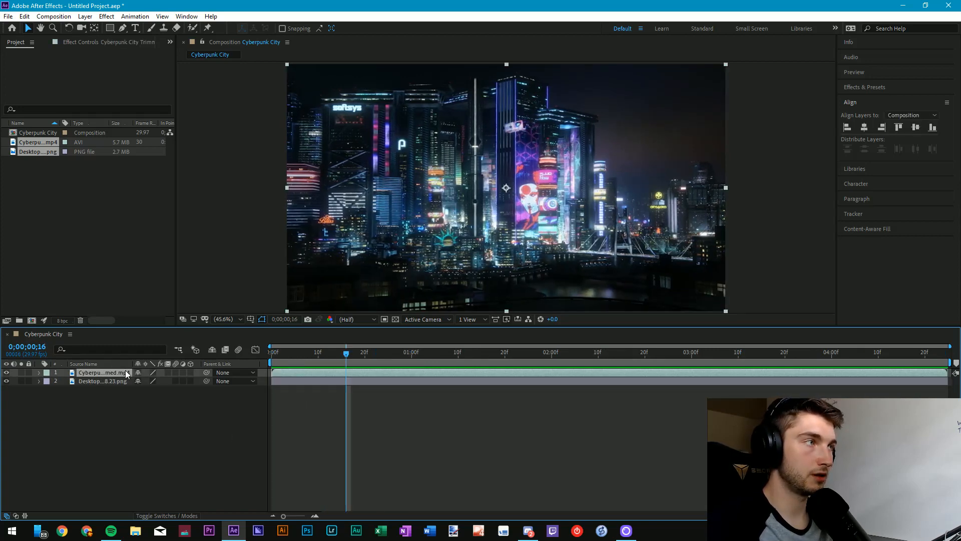
drag(346, 354, 258, 321)
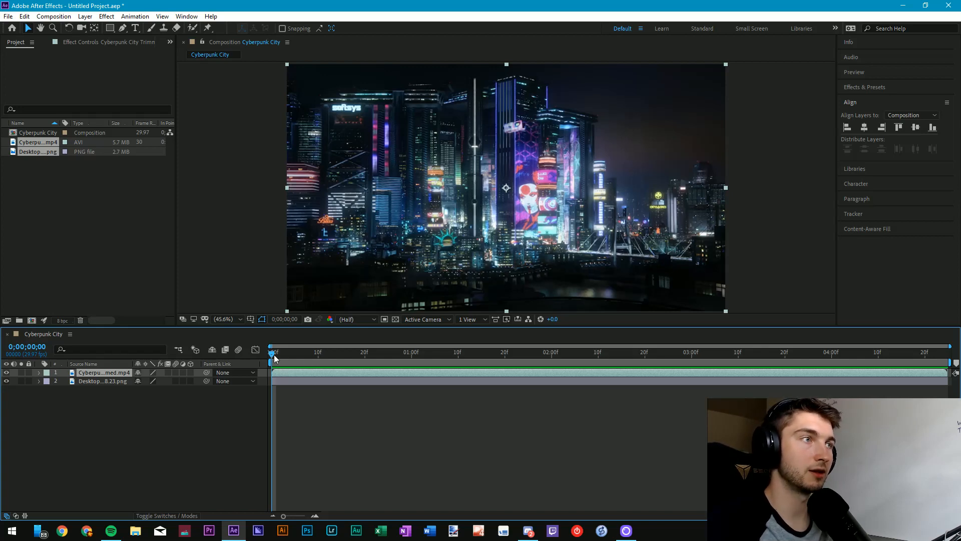
drag(274, 357, 706, 356)
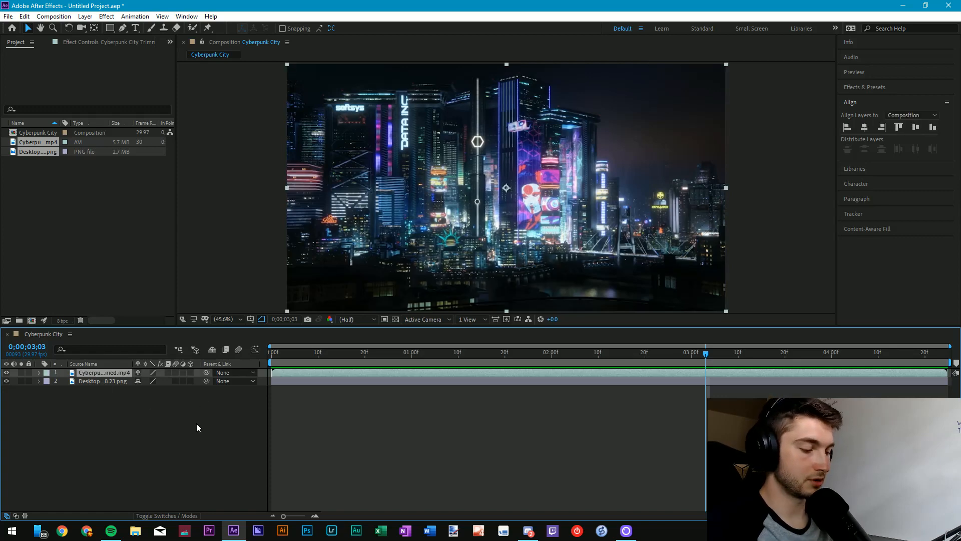
- Duplicate the video layer six times to have seven video layers above the desktop screenshot
key(ctrl+d)
key(ctrl+d)
key(ctrl+d)
key(ctrl+d)
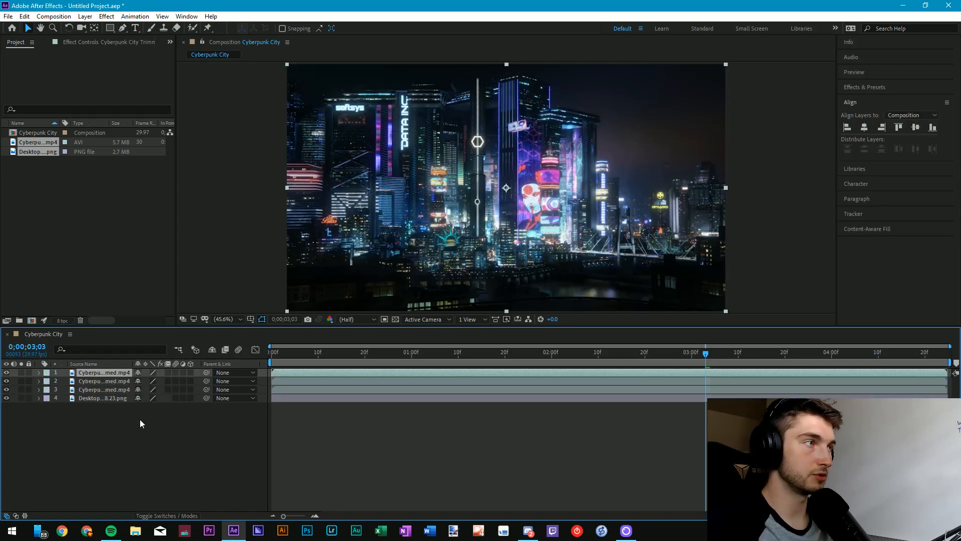
click(103, 406)
click(101, 398)
click(99, 389)
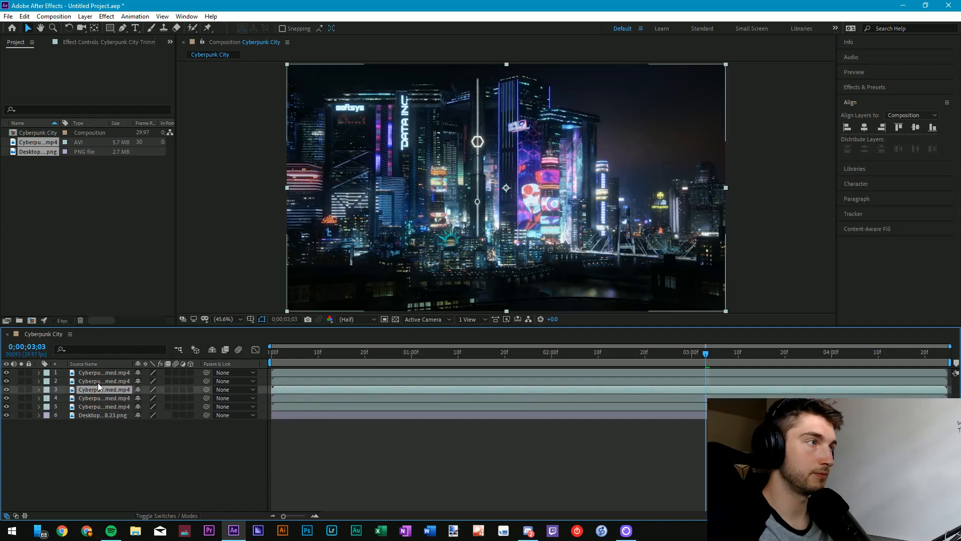
click(97, 381)
click(98, 373)
key(ctrl+d)
key(ctrl+d)
click(107, 422)
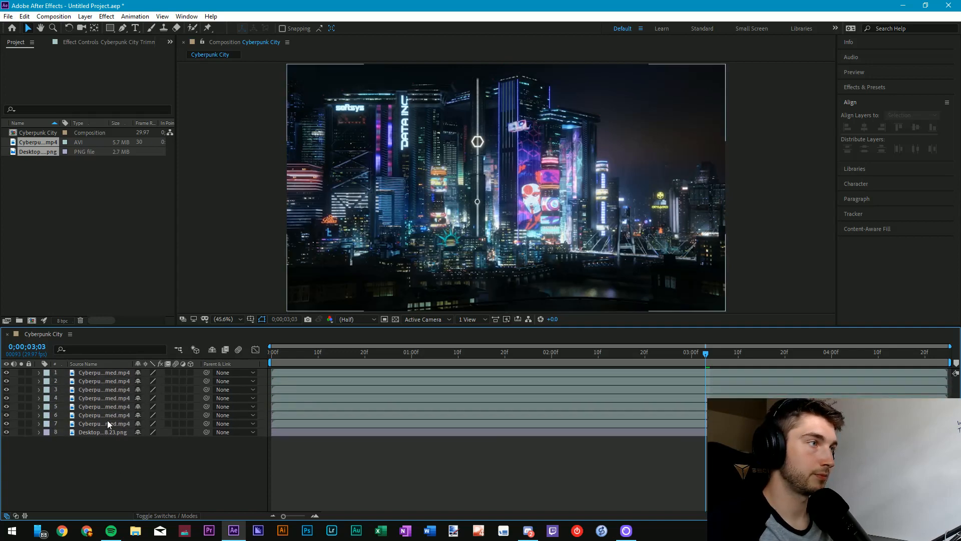
double_click(108, 425)
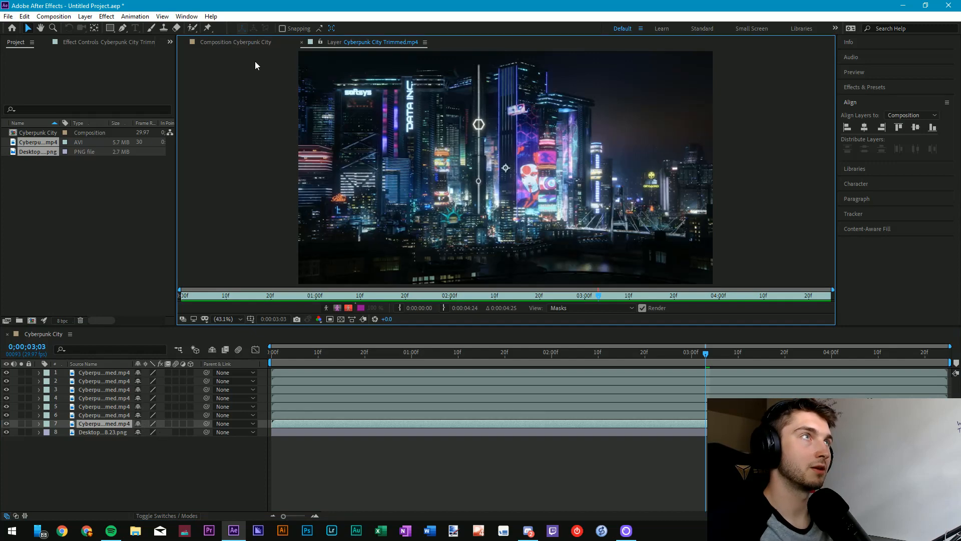
click(235, 42)
click(101, 463)
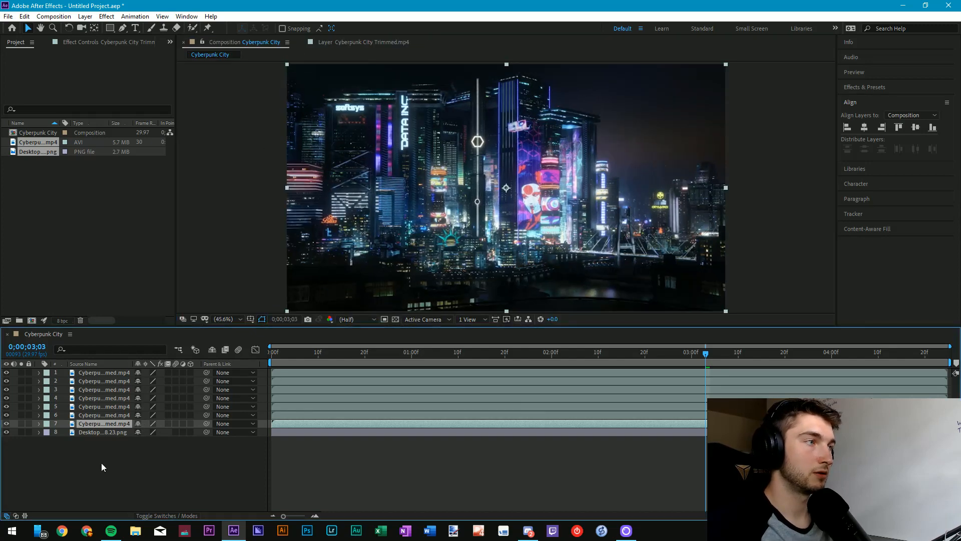
click(102, 424)
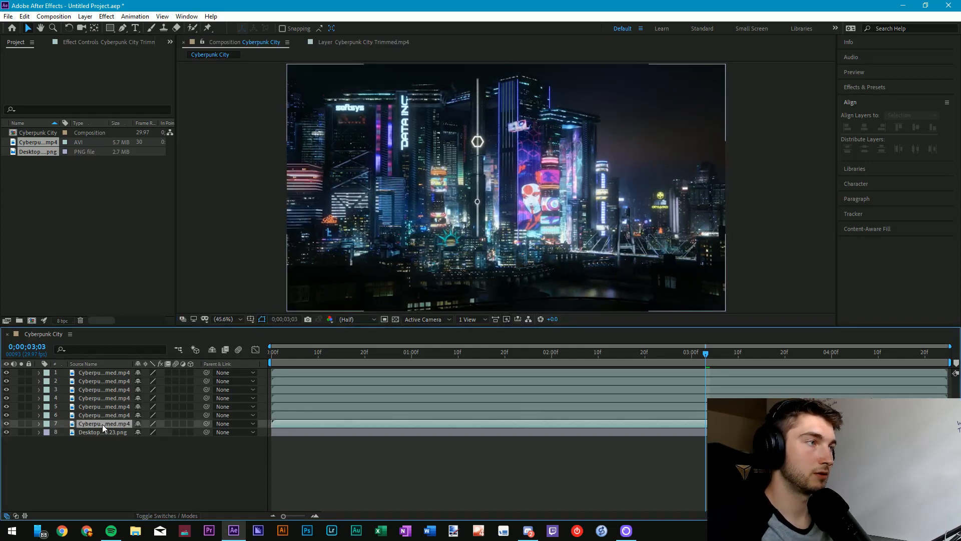
click(150, 441)
- Hide all seven video layers so only the still screenshot shows, and return the playhead to the first frame
drag(6, 421, 5, 372)
click(315, 371)
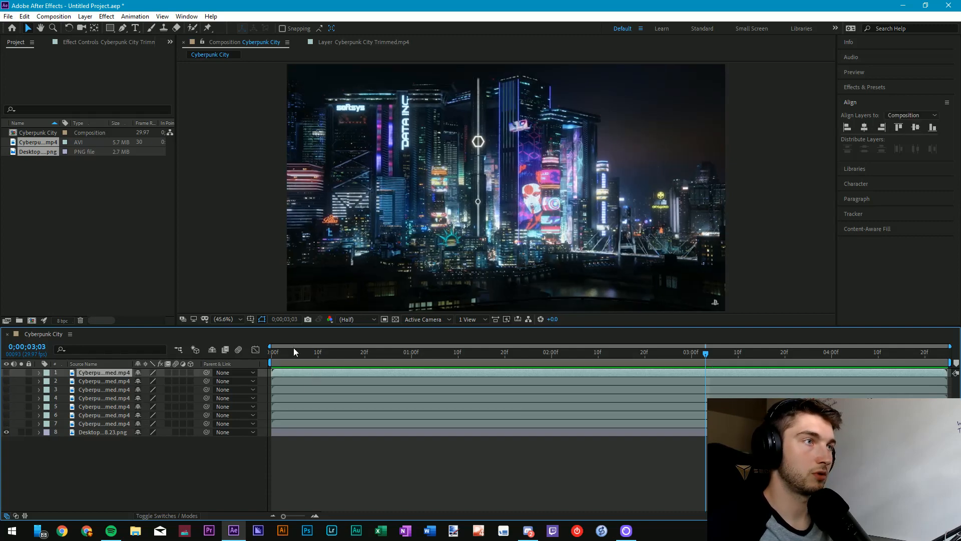
drag(290, 352, 270, 352)
click(279, 448)
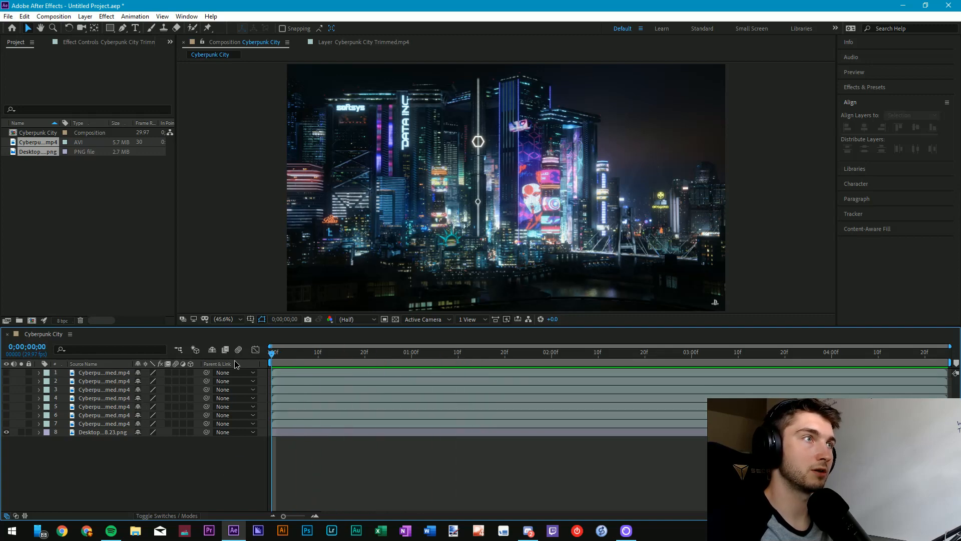
- Show the topmost video layer above the still screenshot, preview it, and return the playhead to the first frame
click(278, 373)
click(6, 373)
click(251, 450)
key(space)
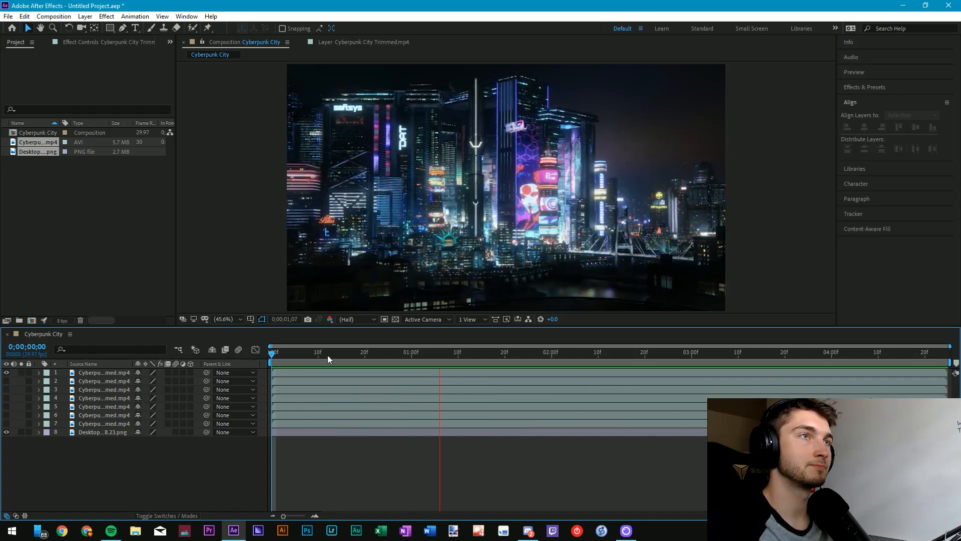
key(space)
drag(286, 355, 262, 365)
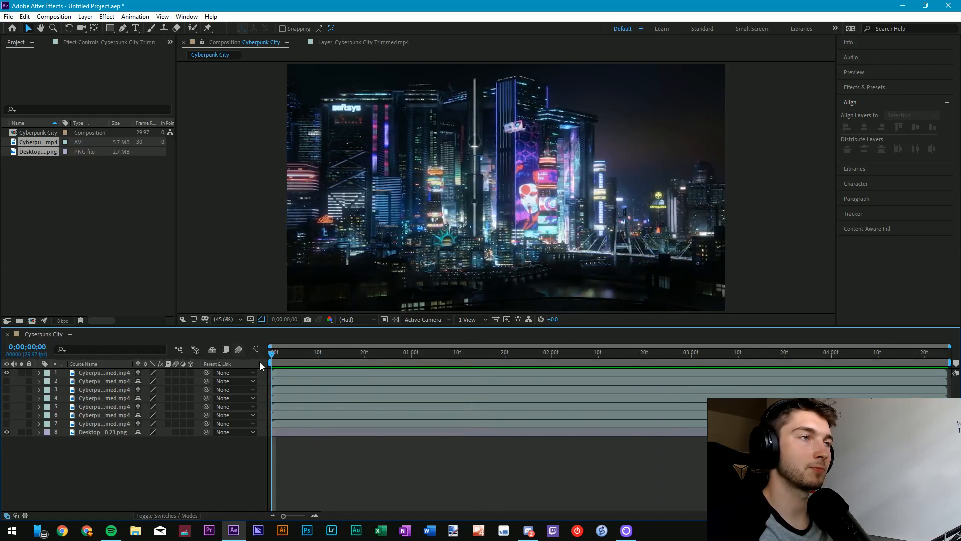
key(space)
click(290, 373)
key(space)
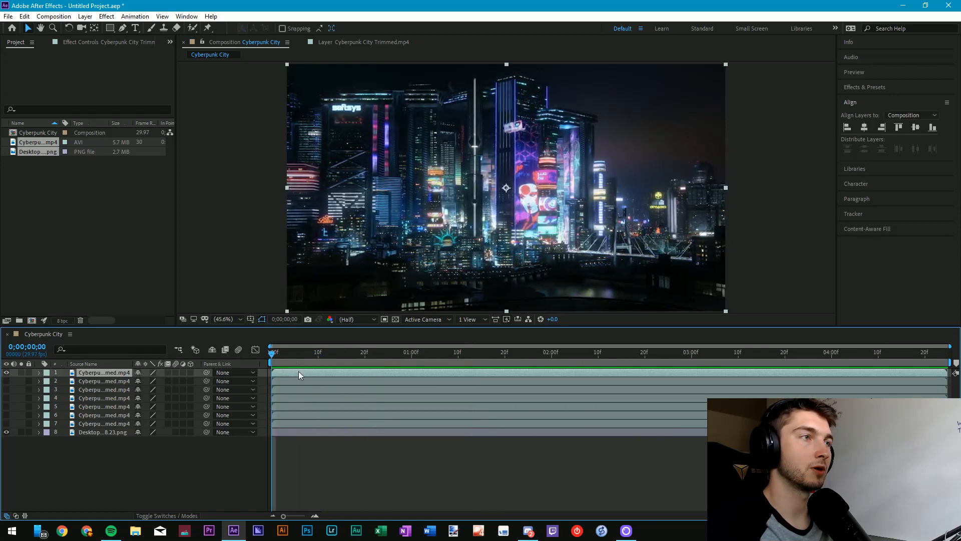
mouse_move(271, 354)
mouse_down()
mouse_move(647, 352)
mouse_move(275, 353)
mouse_up()
drag(364, 351, 272, 353)
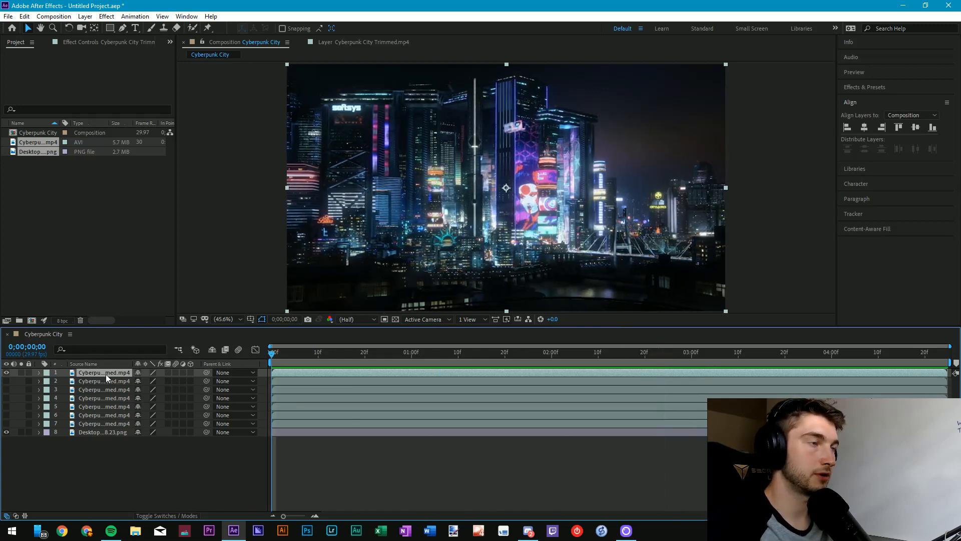
- Rename the topmost video layer to Data Inc
key(Return)
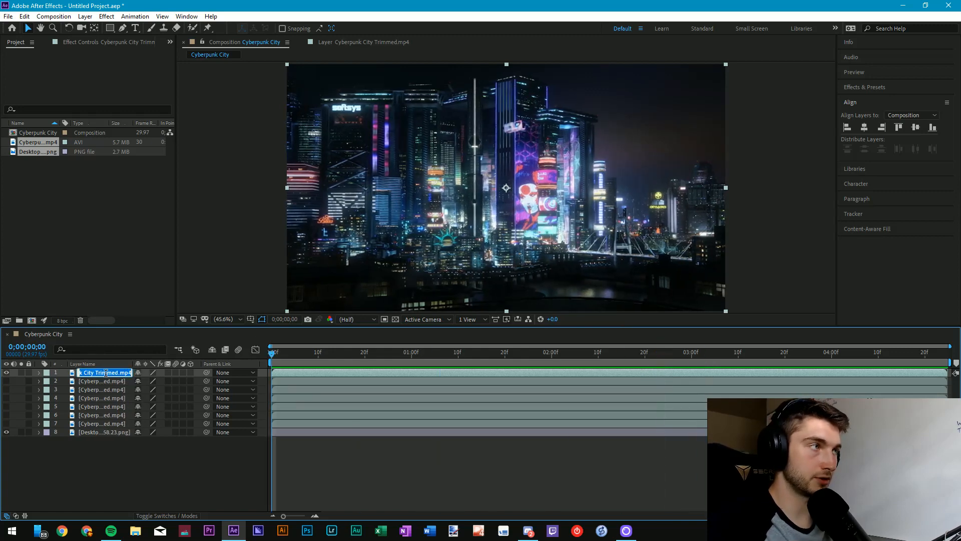
text(Data Inc)
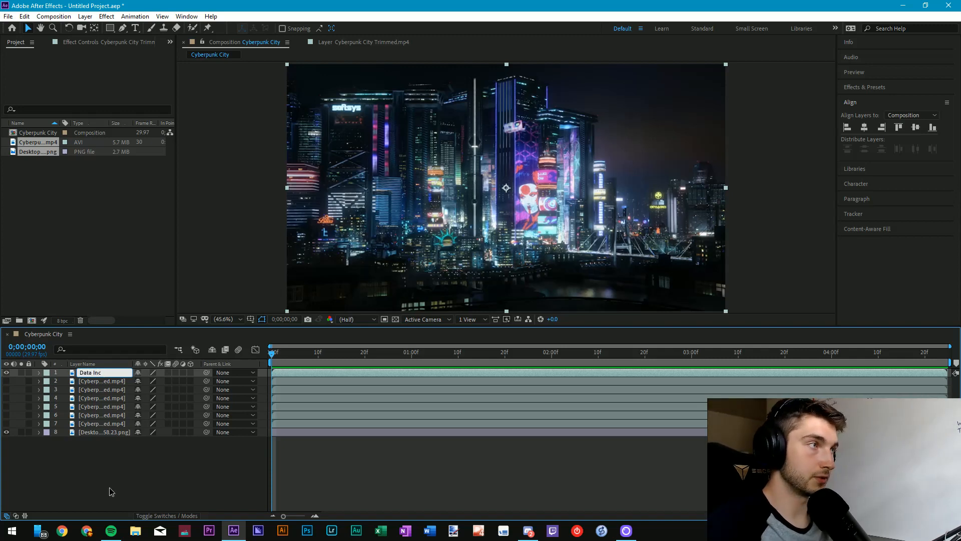
click(111, 491)
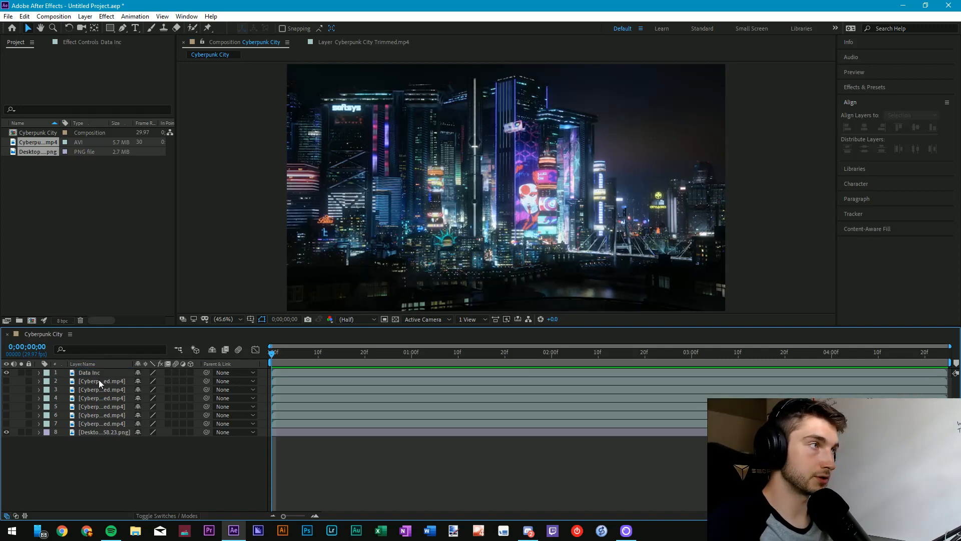
- At 0;00;04;24, draw a closed four-point Pen tool mask around the vertical DATA INC sign on the Data Inc layer
click(170, 375)
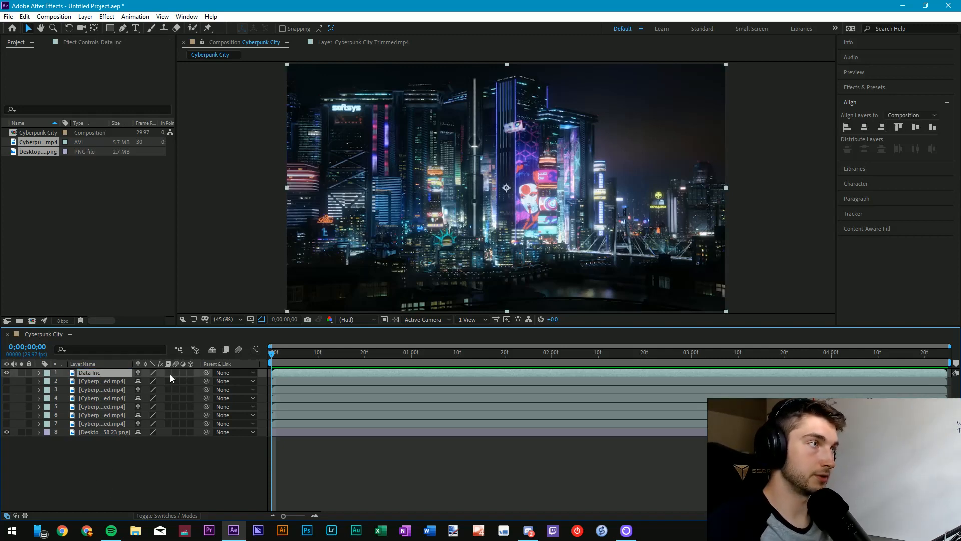
click(287, 373)
drag(273, 355, 944, 351)
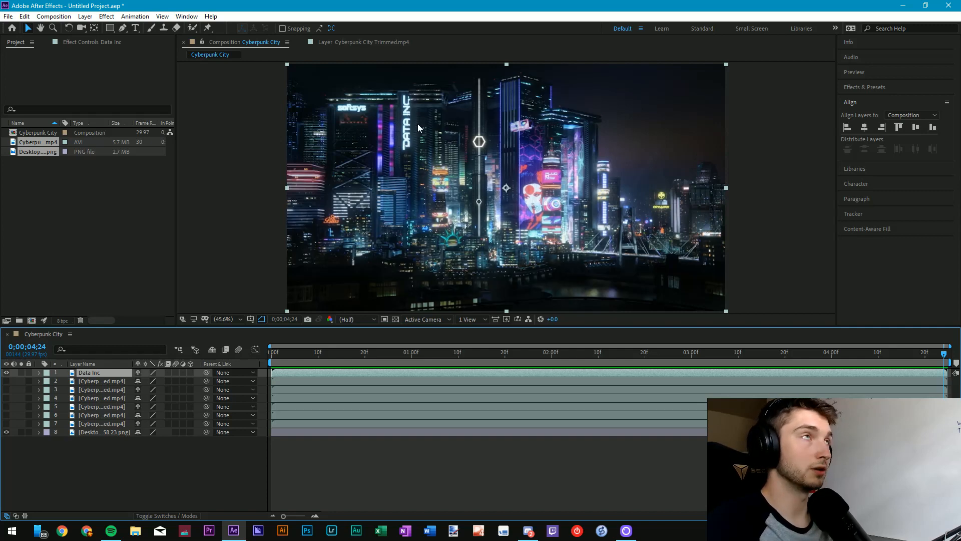
click(123, 29)
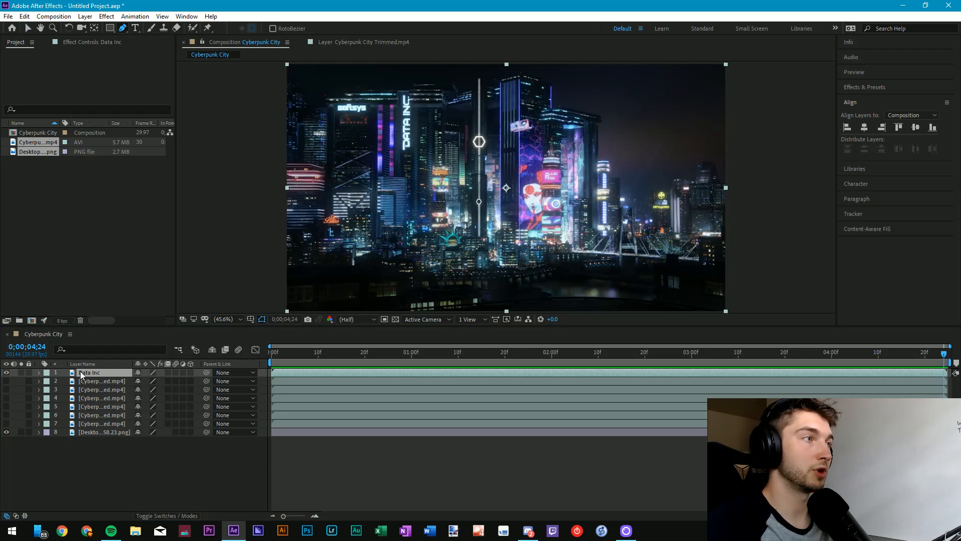
click(401, 154)
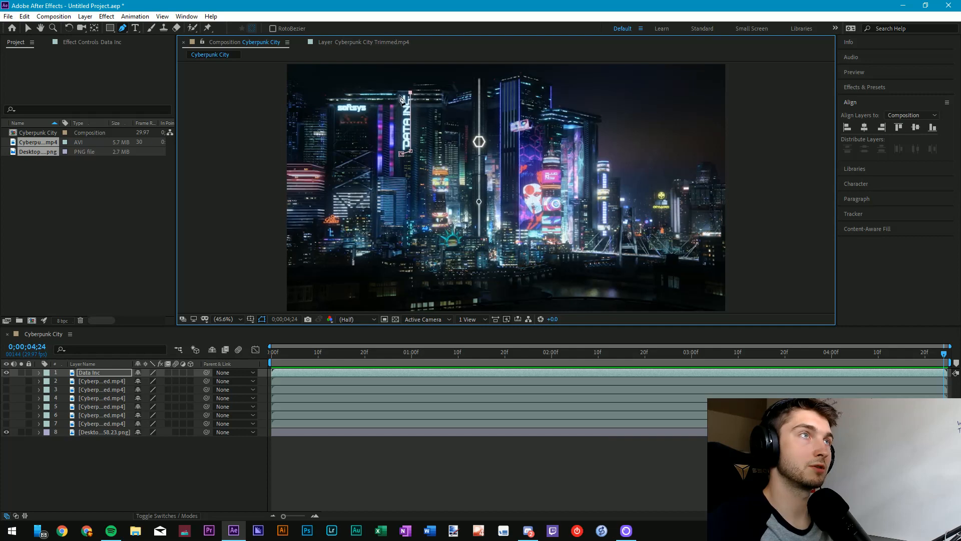
click(401, 154)
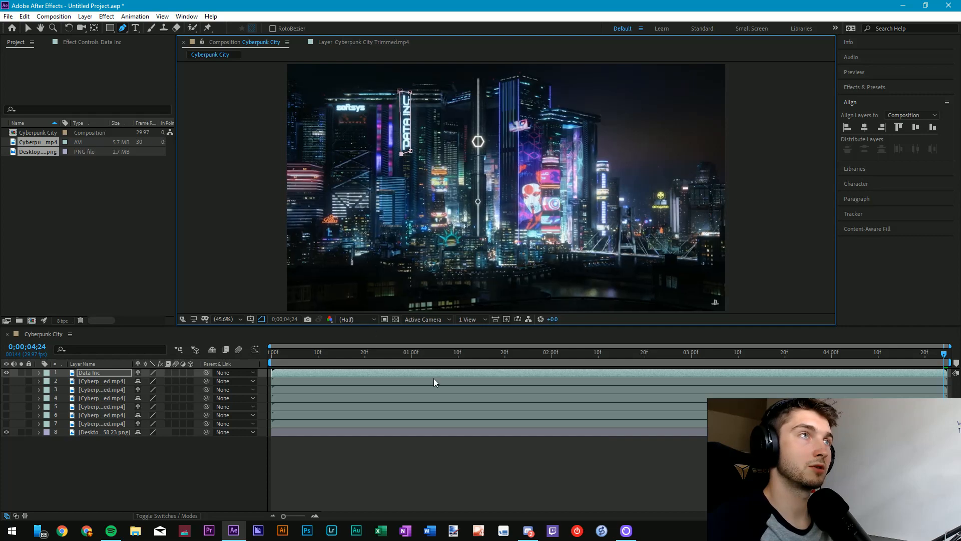
- Hide the desktop screenshot layer, show the transparency grid, and scrub through the masked sign to 0;00;04;24
drag(944, 357, 537, 356)
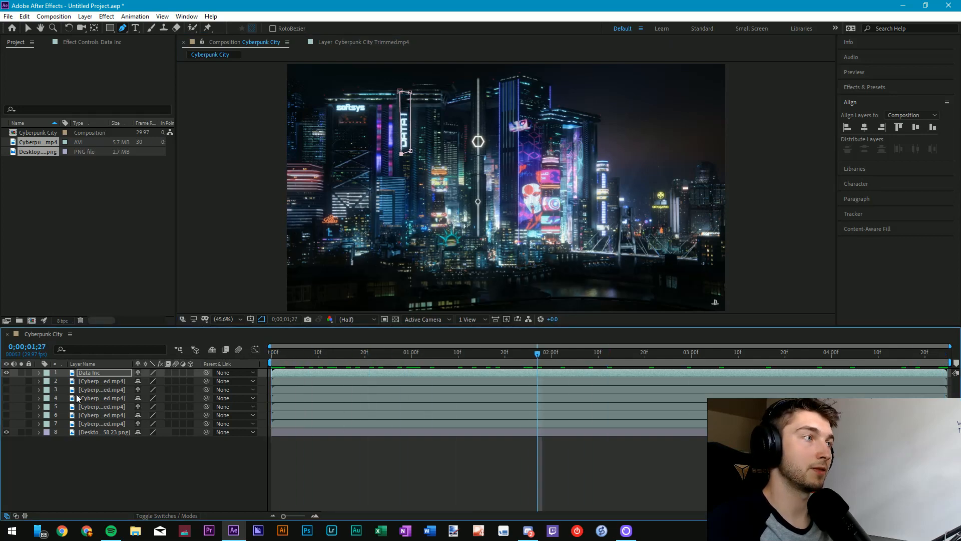
click(6, 432)
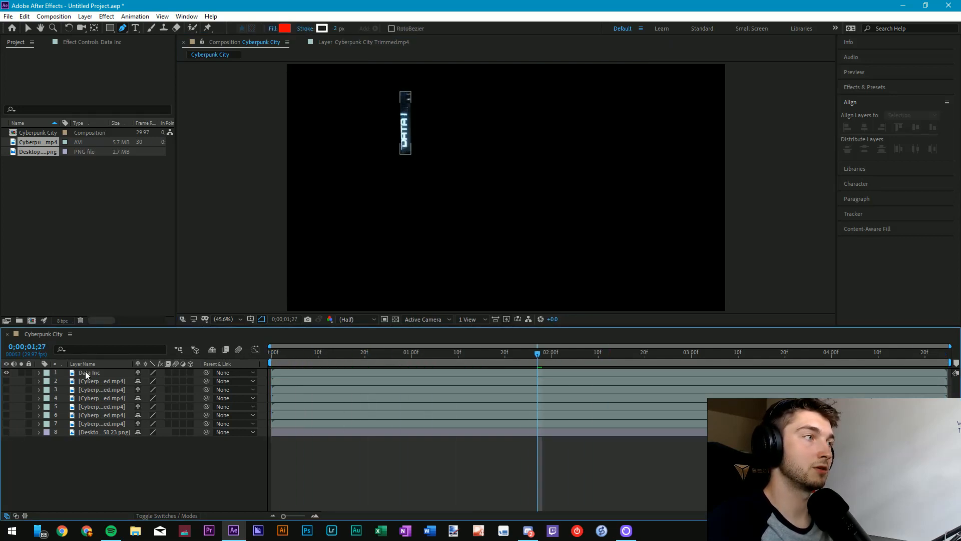
drag(524, 356, 456, 355)
click(395, 319)
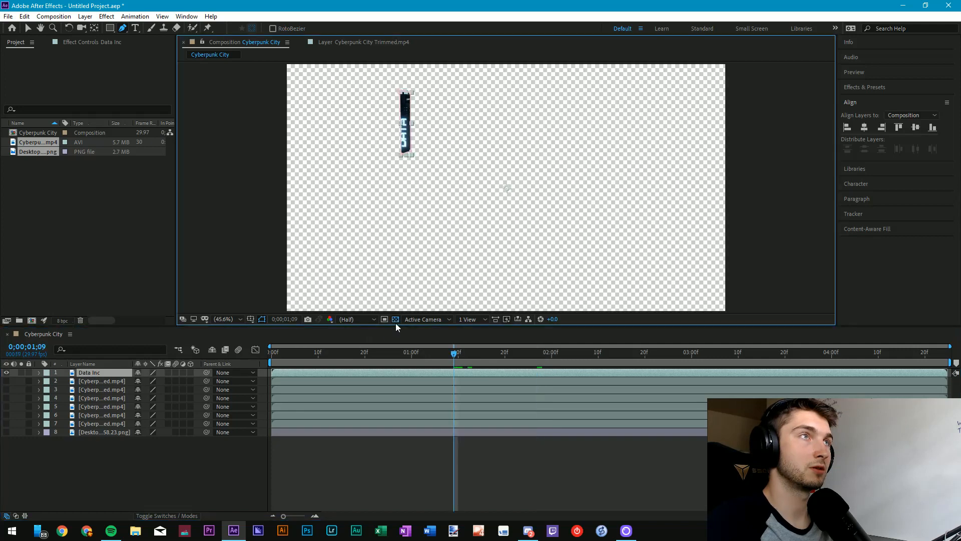
click(365, 354)
click(348, 458)
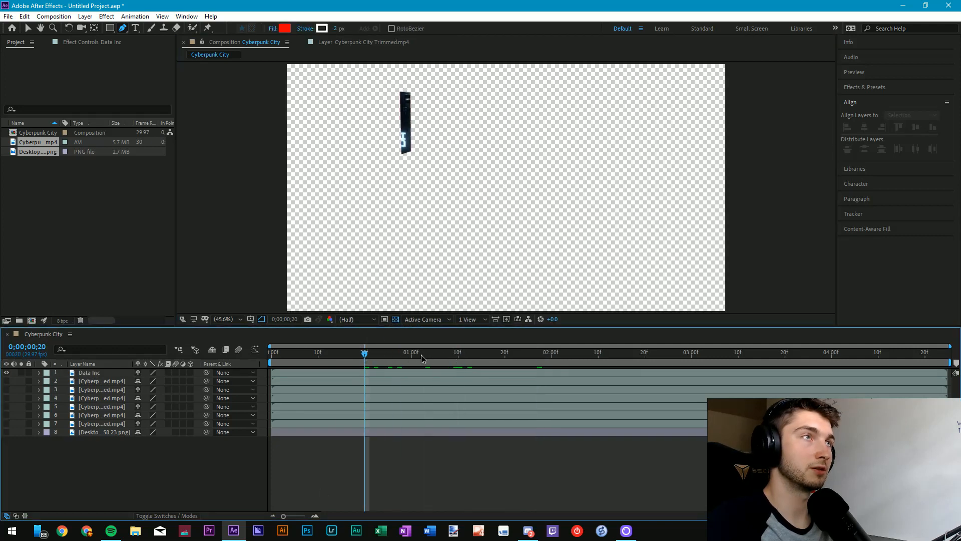
drag(421, 355, 944, 354)
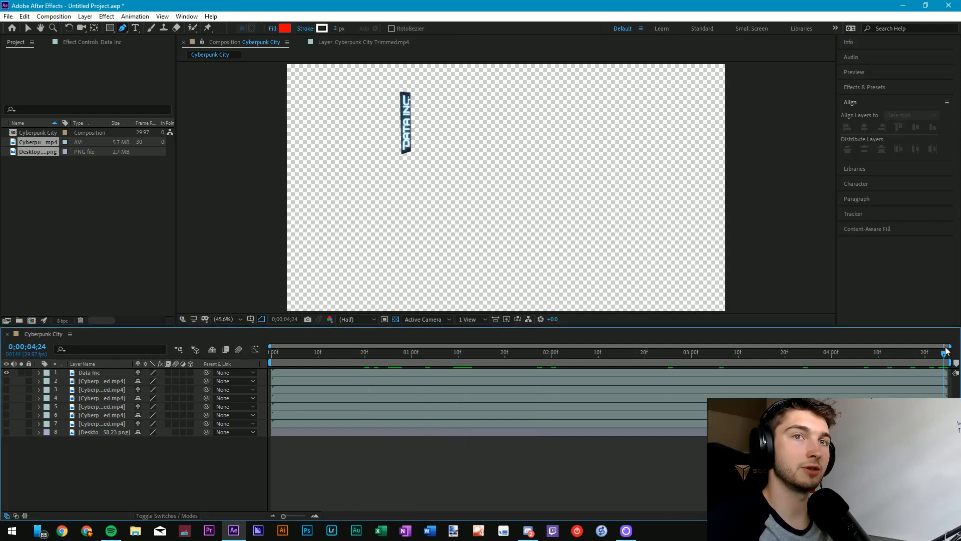
drag(863, 357, 944, 356)
- Expand the Data Inc layer's Mask 1 properties and add a Mask Path keyframe at 0;00;04;24
click(170, 373)
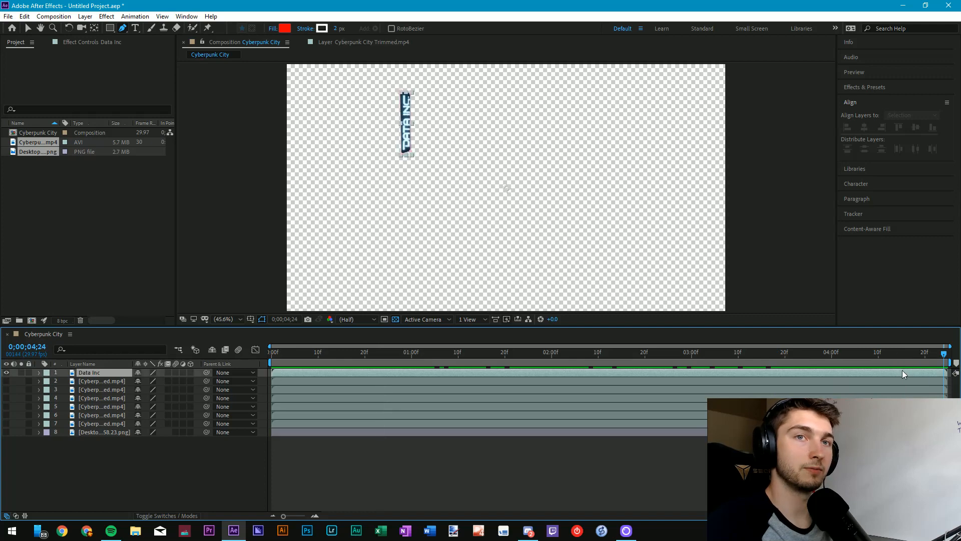
click(38, 374)
click(48, 381)
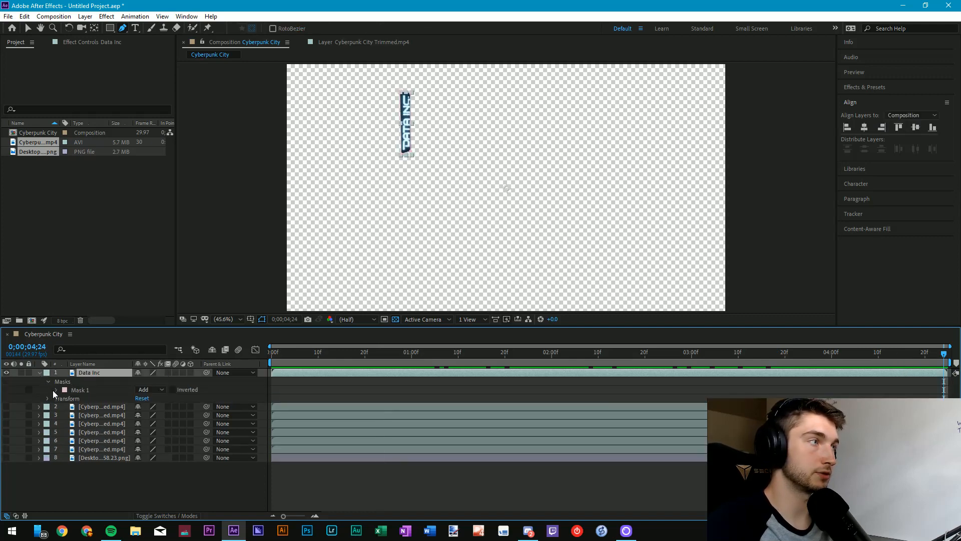
click(56, 390)
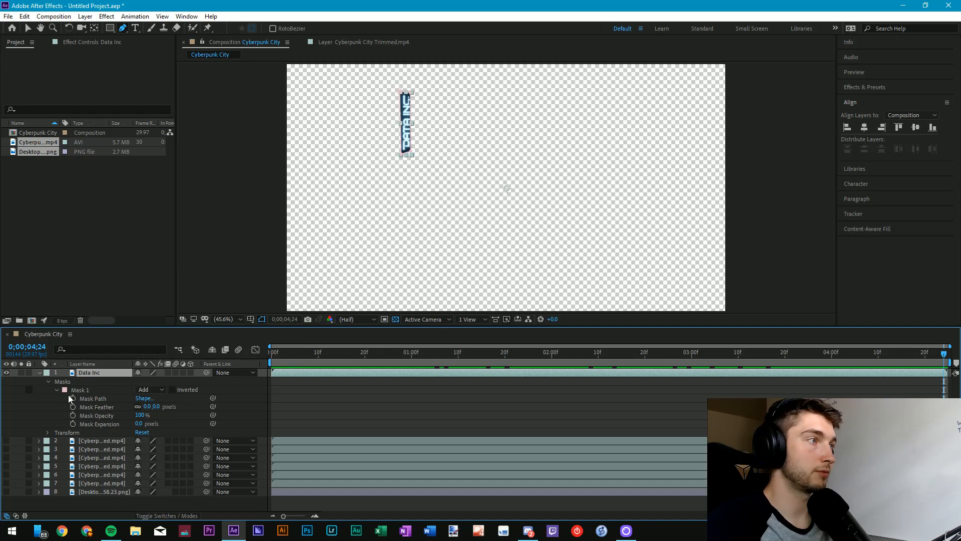
click(73, 398)
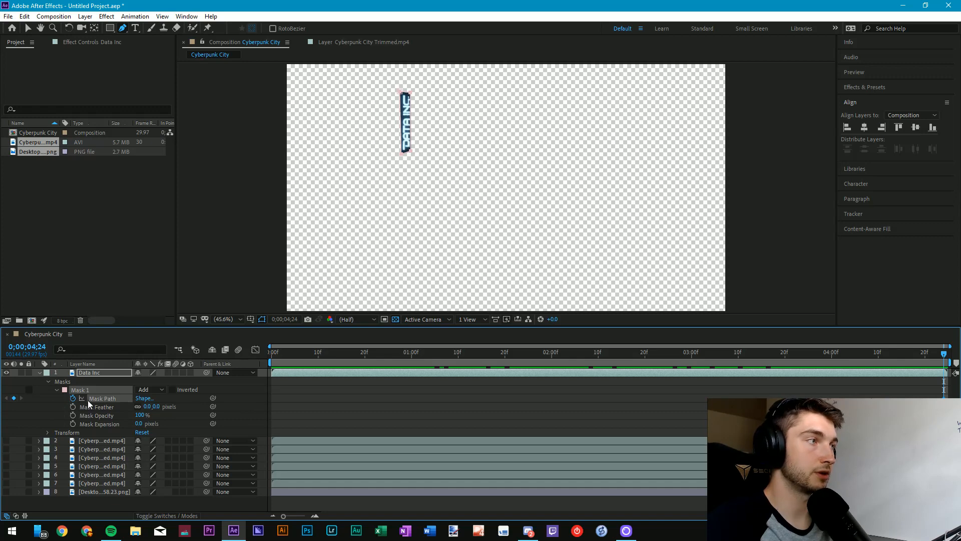
- Try shifting Mask 1 slightly left on the first frame and preview the resulting mask movement
mouse_move(944, 354)
mouse_down()
mouse_move(916, 356)
mouse_move(959, 369)
mouse_move(879, 354)
mouse_move(305, 349)
mouse_move(239, 339)
mouse_up()
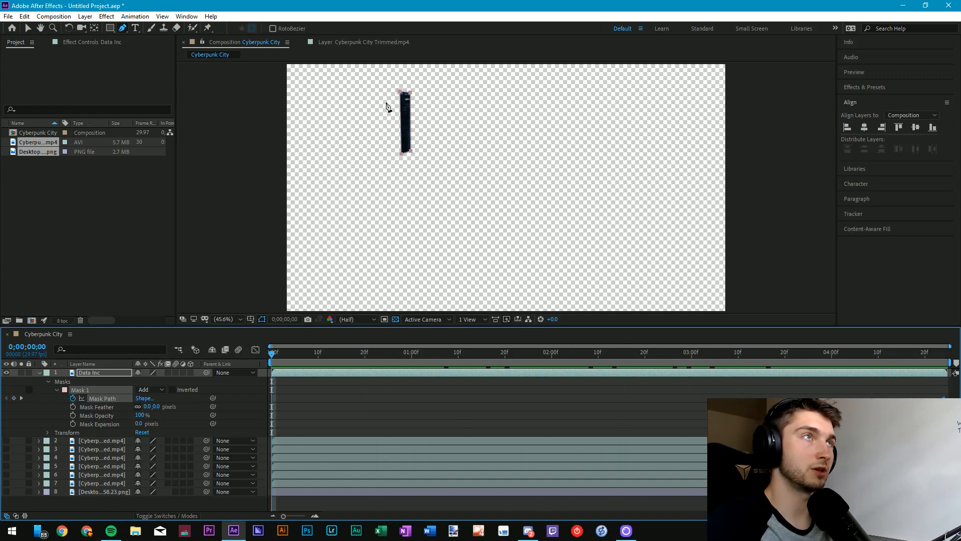
click(28, 28)
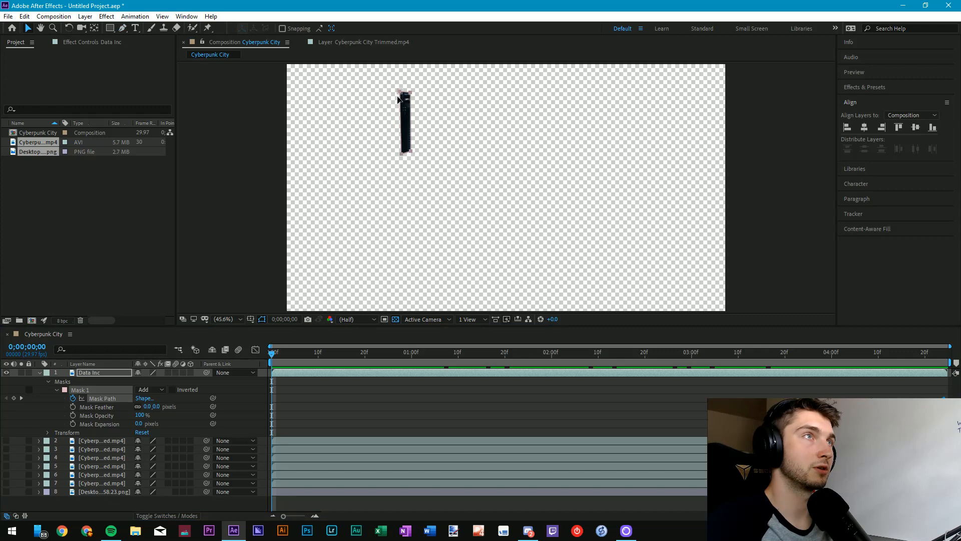
drag(398, 99, 393, 104)
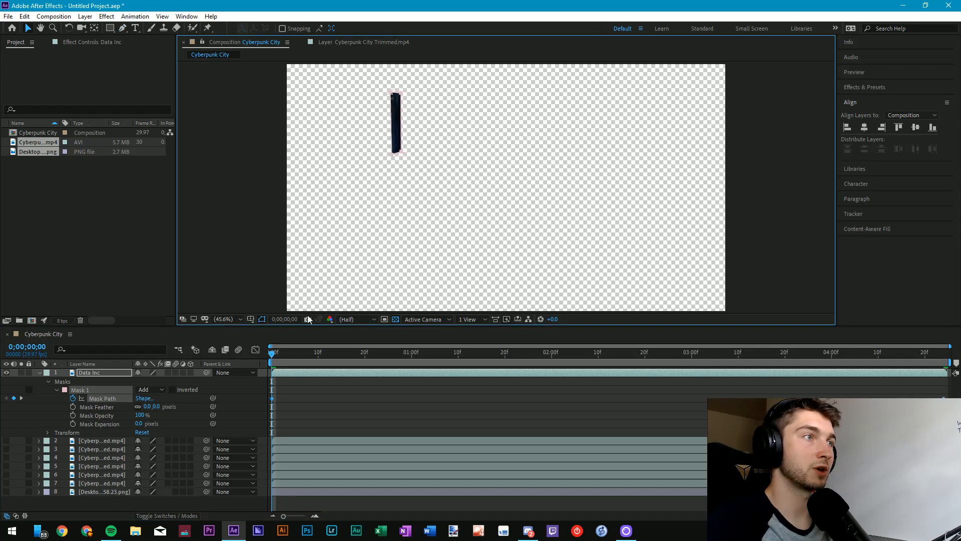
drag(272, 353, 364, 353)
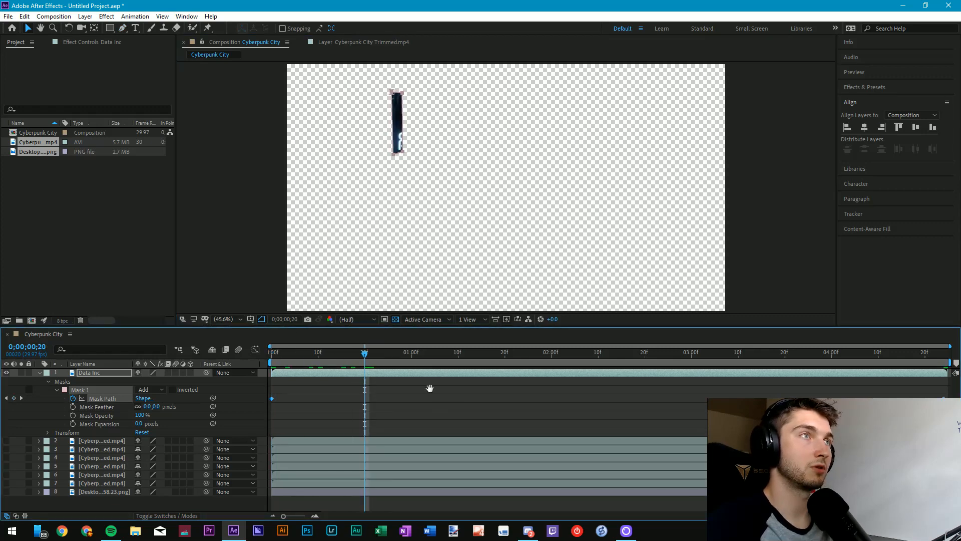
key(space)
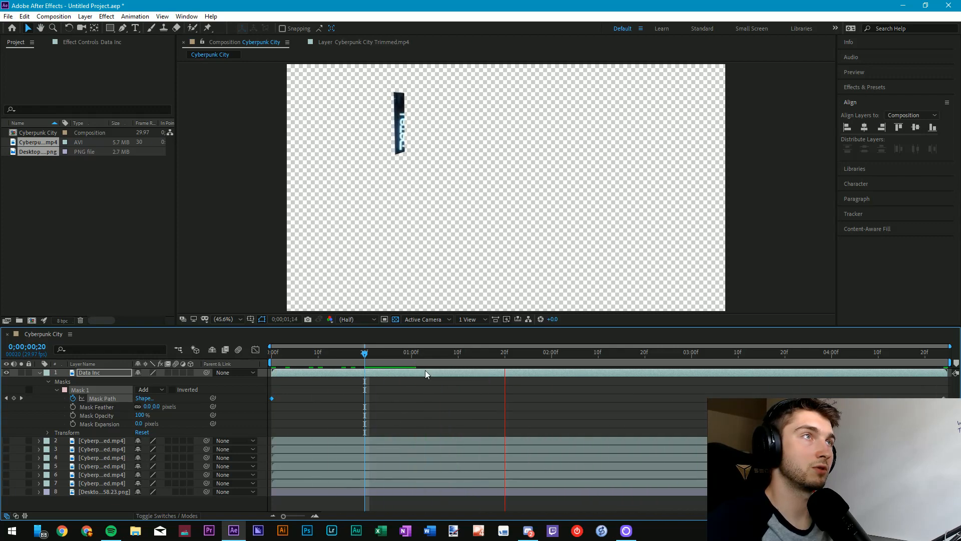
key(space)
drag(392, 352, 211, 344)
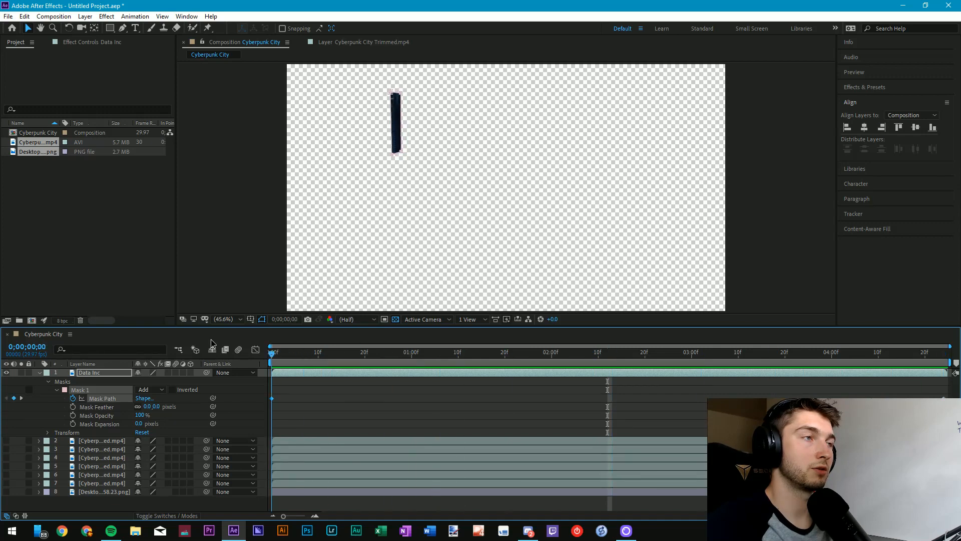
- Try shifting the Data Inc layer slightly right, and undo both that shift and the first-frame mask move
click(398, 128)
drag(399, 133, 402, 134)
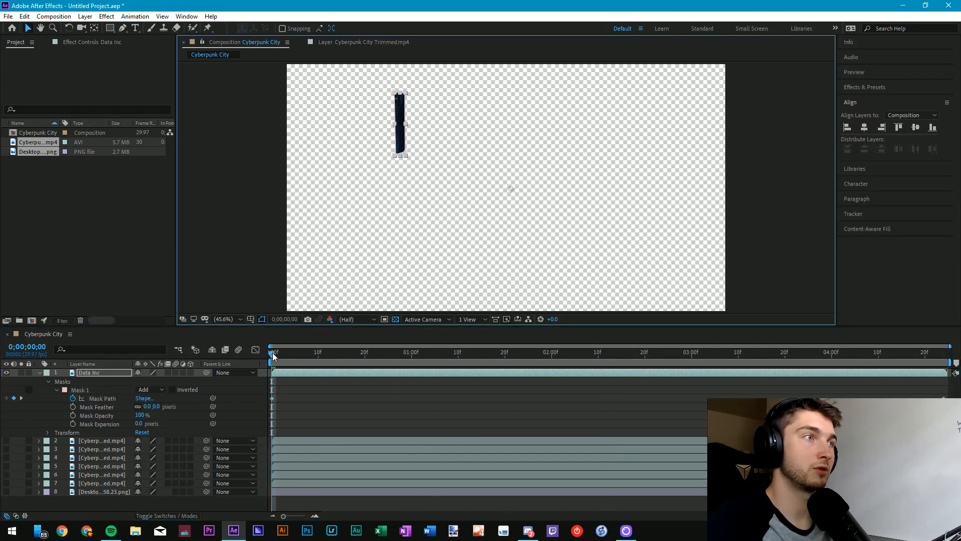
drag(273, 356, 310, 353)
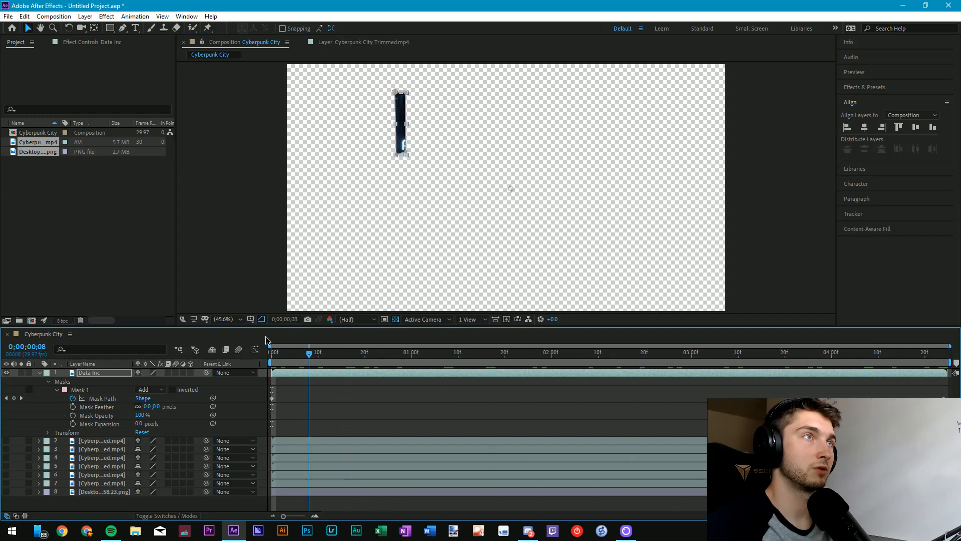
key(Home)
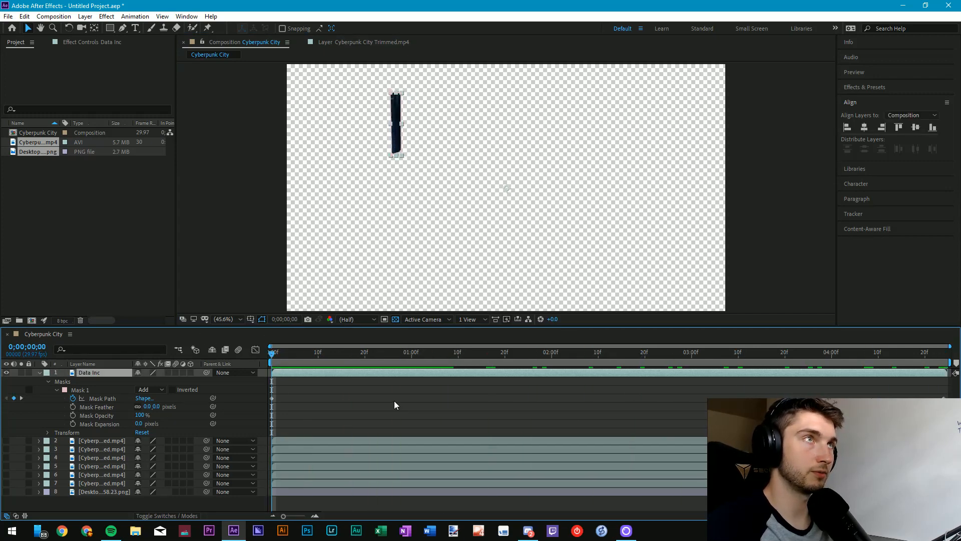
key(ctrl+z)
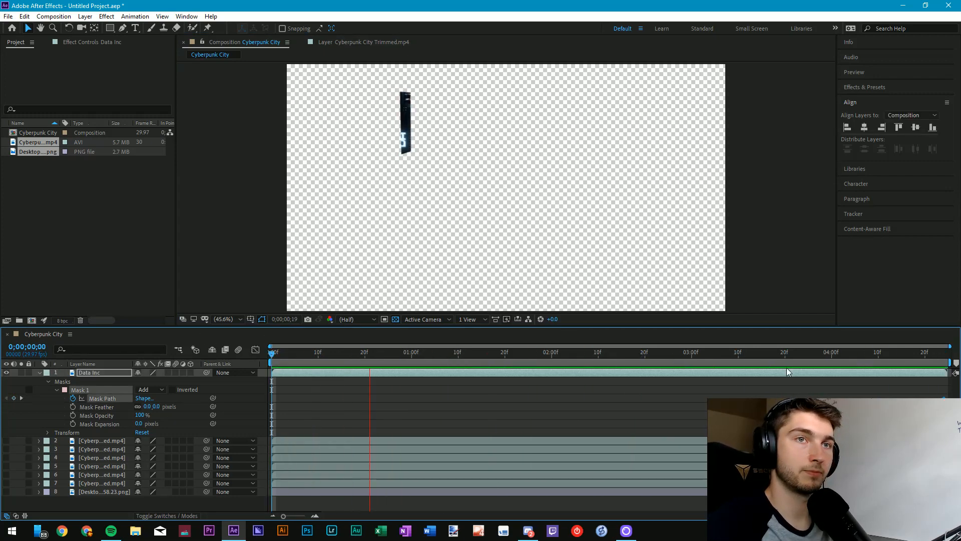
- At 0;00;04;24, set Mask 1's mode to None so the Data Inc layer shows the full video frame
click(949, 354)
click(563, 374)
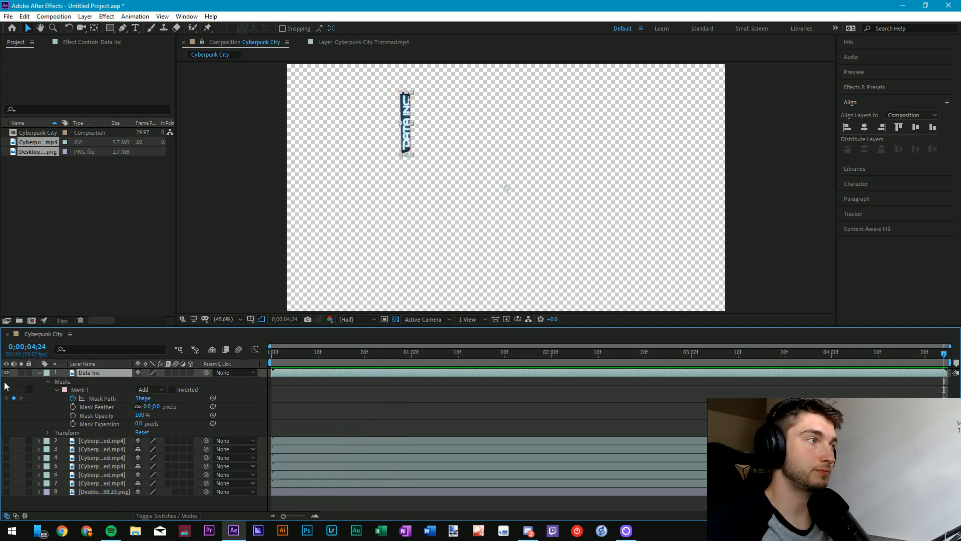
click(150, 389)
click(156, 401)
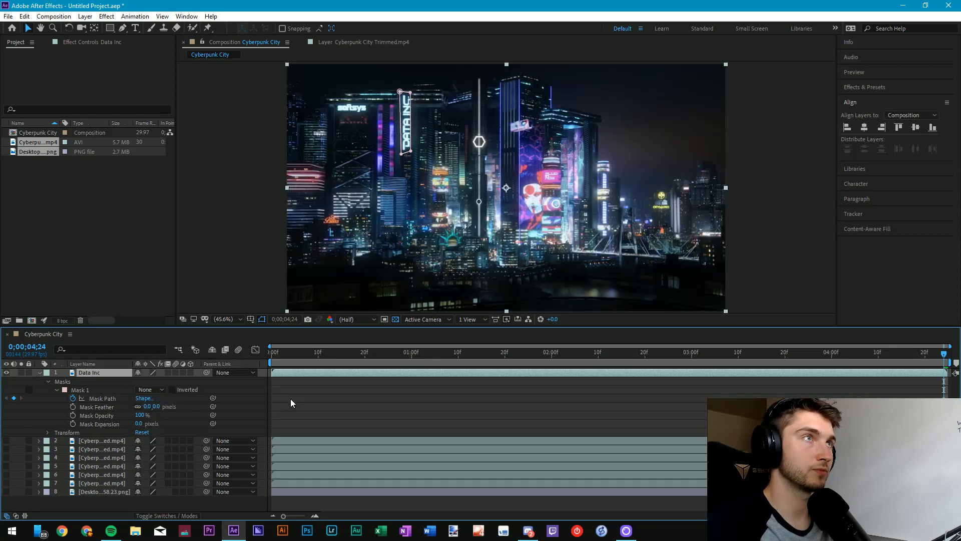
click(147, 389)
click(155, 399)
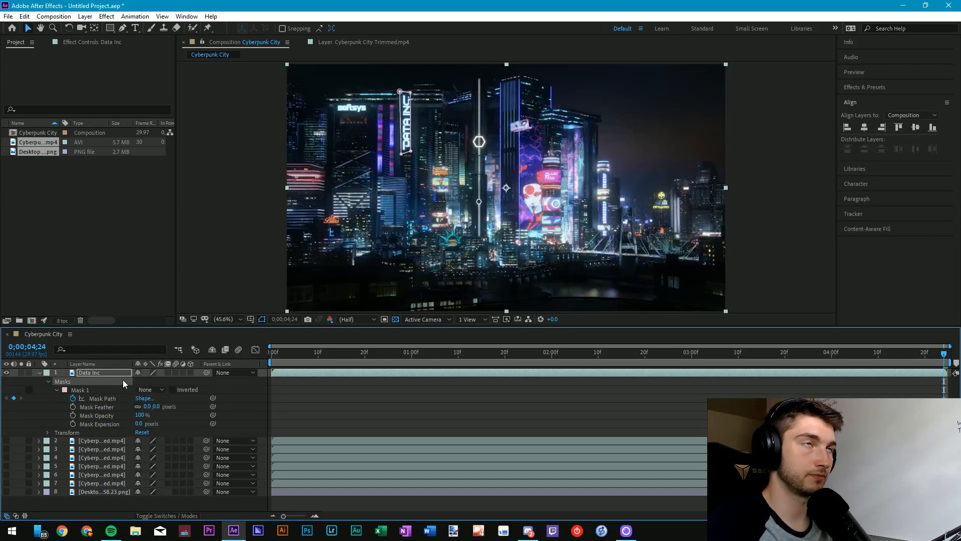
click(865, 379)
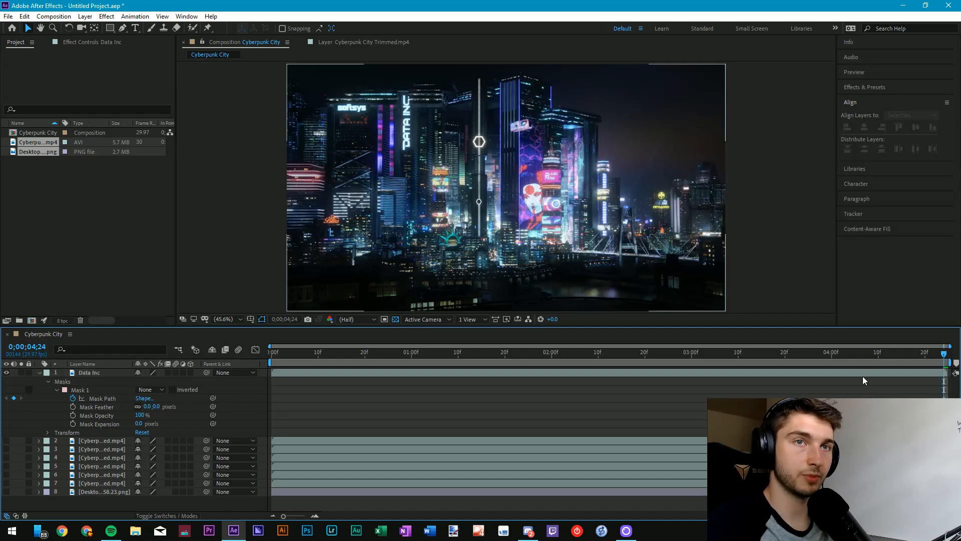
- Play and scrub through the unmasked Data Inc layer to check how the DATA INC sign drifts relative to Mask 1's outline
click(859, 374)
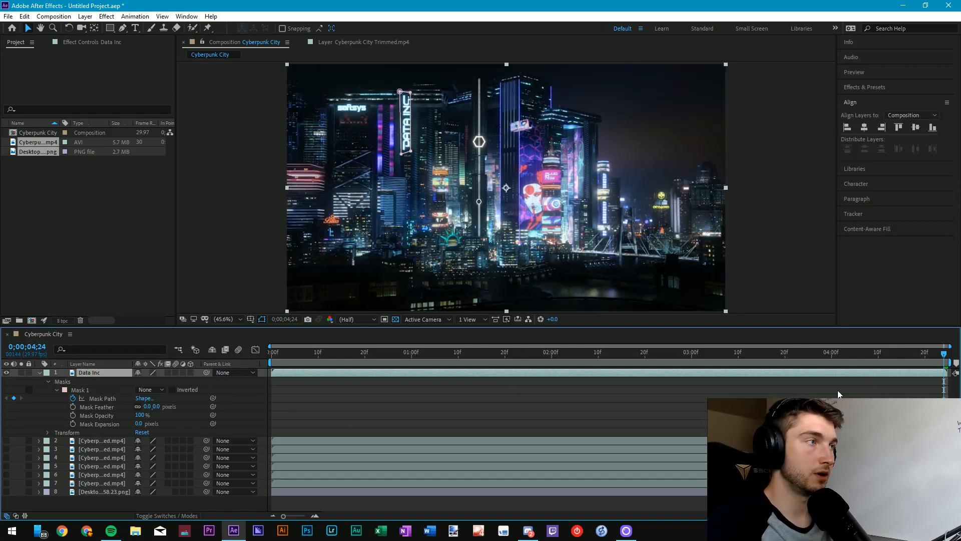
click(80, 398)
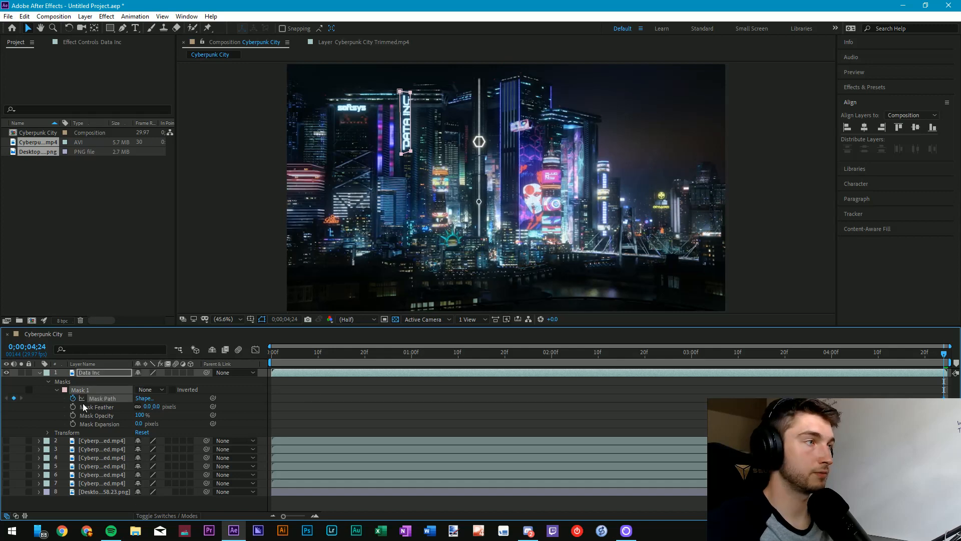
click(379, 375)
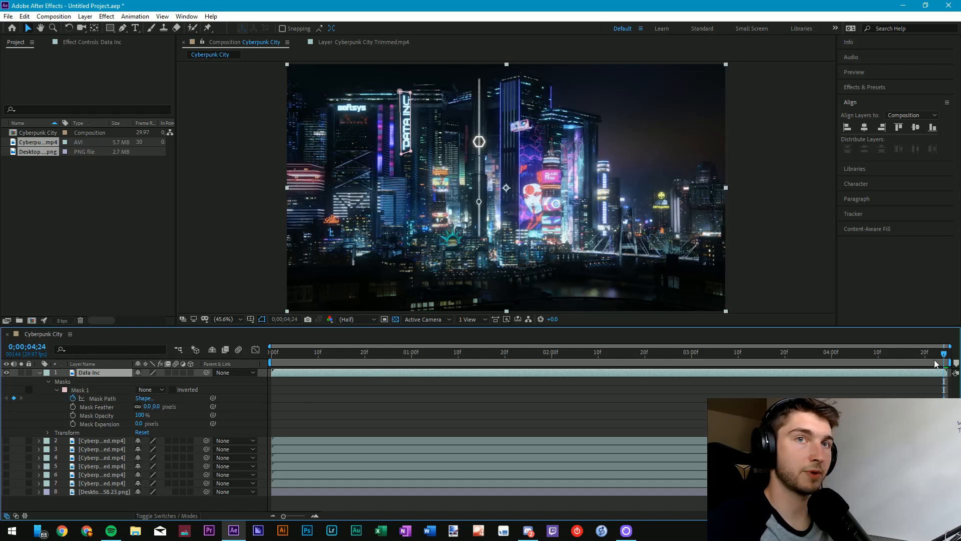
key(space)
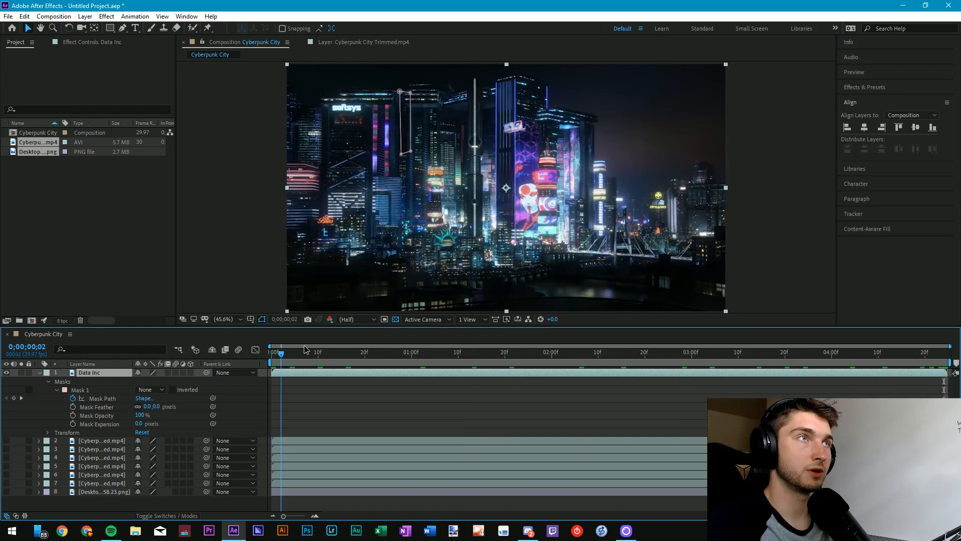
click(145, 389)
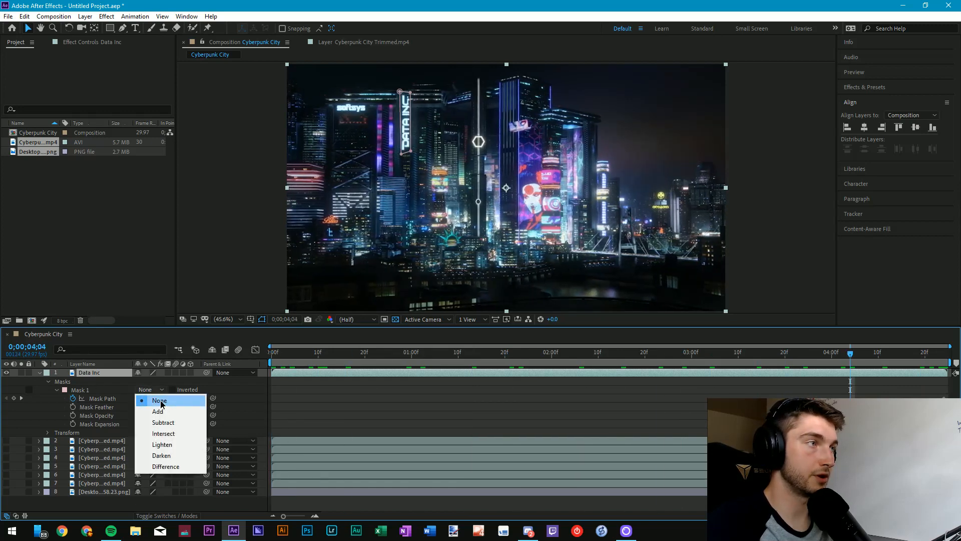
click(160, 401)
click(322, 395)
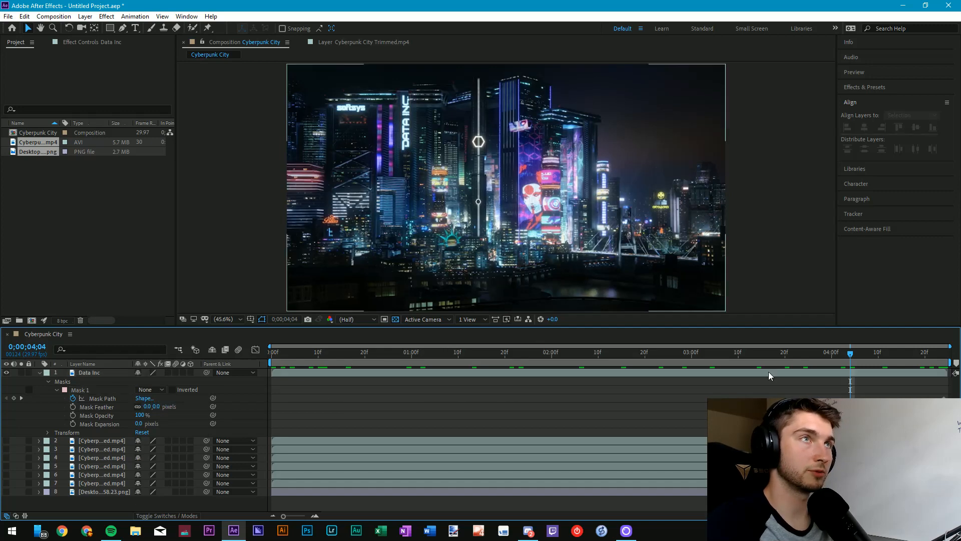
drag(850, 354, 649, 354)
click(910, 372)
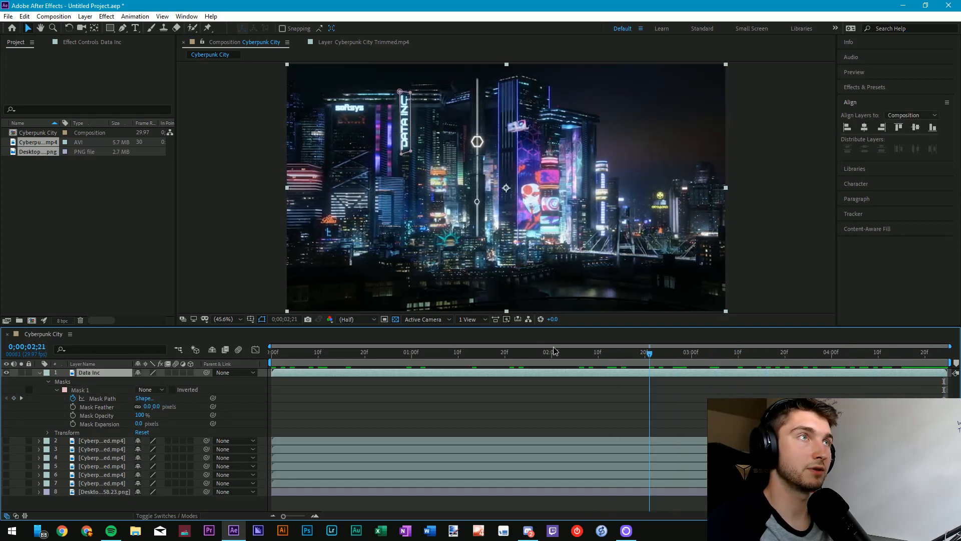
- At 0;00;04;24, reposition Mask 1's two bottom corners to fit closely around the lower end of the DATA INC sign
drag(554, 351, 945, 355)
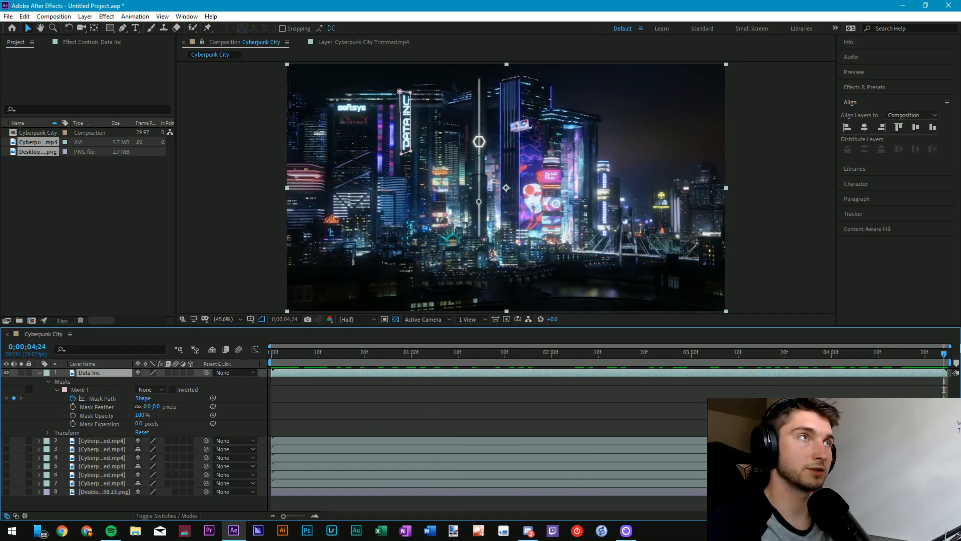
key(slash)
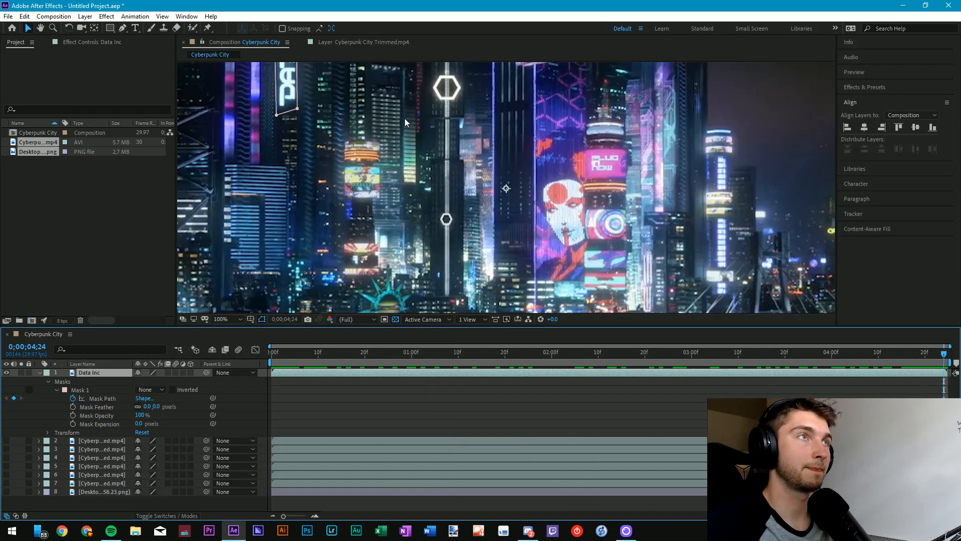
scroll(404, 118, down, 1)
drag(416, 116, 432, 145)
scroll(412, 164, up, 1)
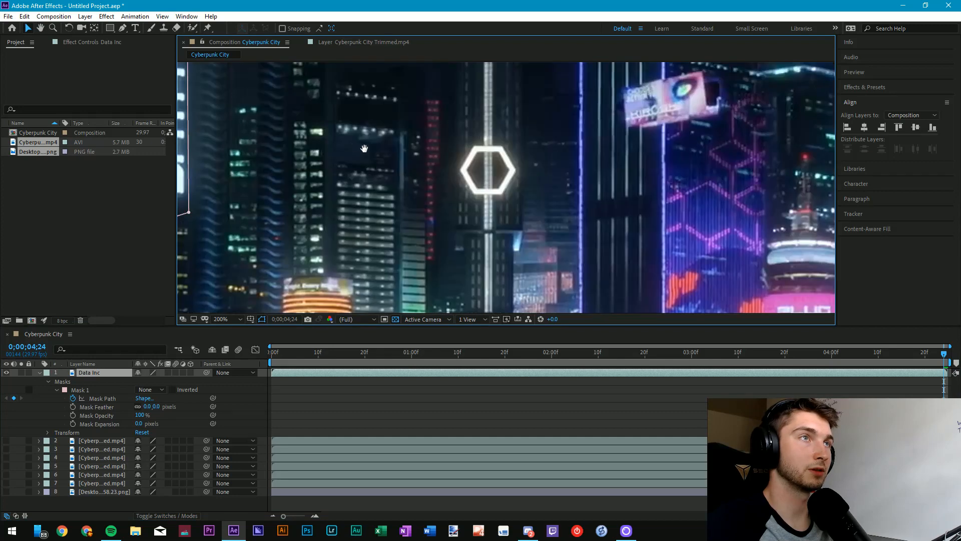
key(space)
drag(362, 145, 598, 132)
drag(471, 147, 504, 221)
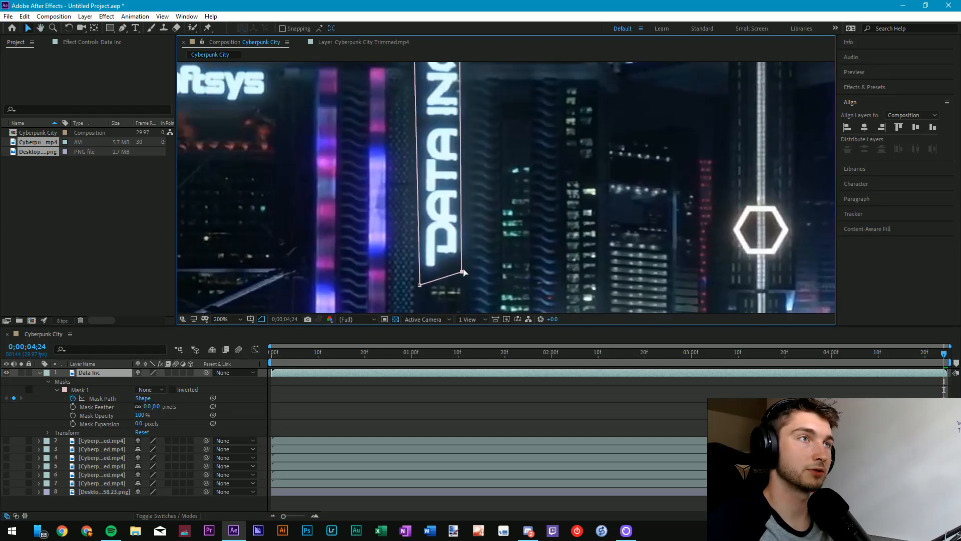
drag(462, 272, 464, 260)
drag(420, 285, 419, 281)
- On the same frame, adjust Mask 1's top corners to fit closely around the upper end of the DATA INC sign
key(space)
mouse_move(468, 145)
mouse_down()
mouse_move(471, 259)
mouse_move(476, 151)
mouse_up()
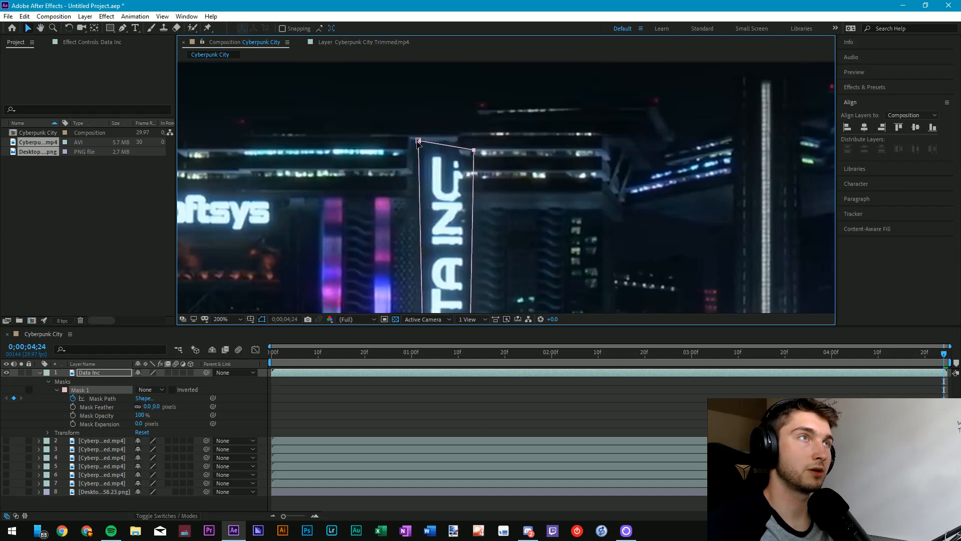
drag(418, 141, 425, 154)
drag(559, 245, 558, 145)
drag(523, 218, 527, 186)
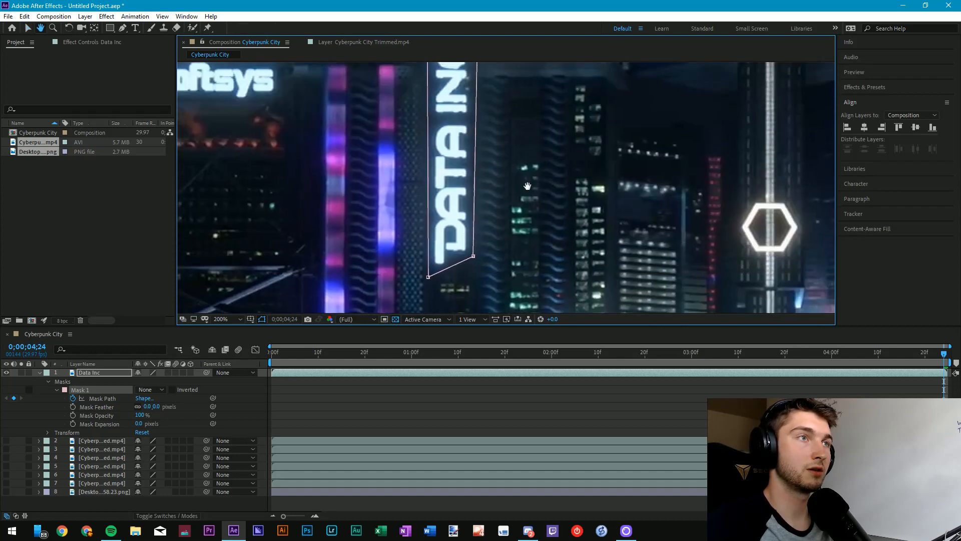
- At 0;00;00;09, shift Mask 1's four corners slightly left so the outline encloses the sign panel and its first letter
drag(944, 355, 254, 349)
click(921, 375)
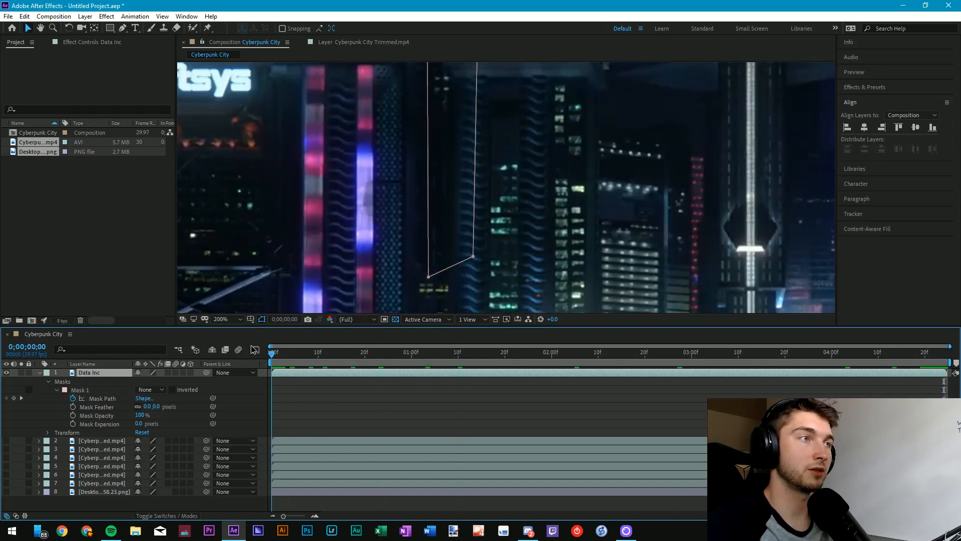
key(space)
drag(587, 199, 603, 188)
scroll(521, 245, down, 1)
drag(516, 218, 501, 240)
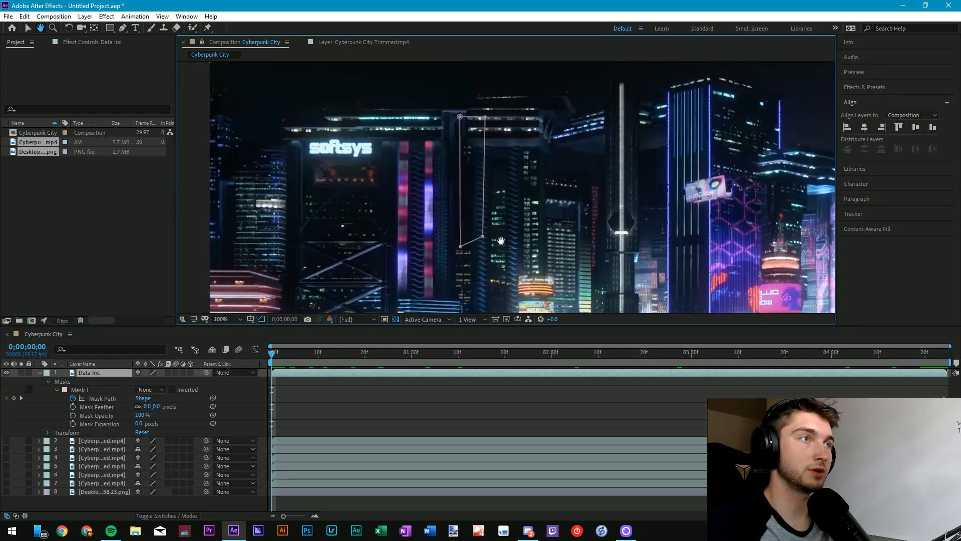
drag(269, 359, 312, 361)
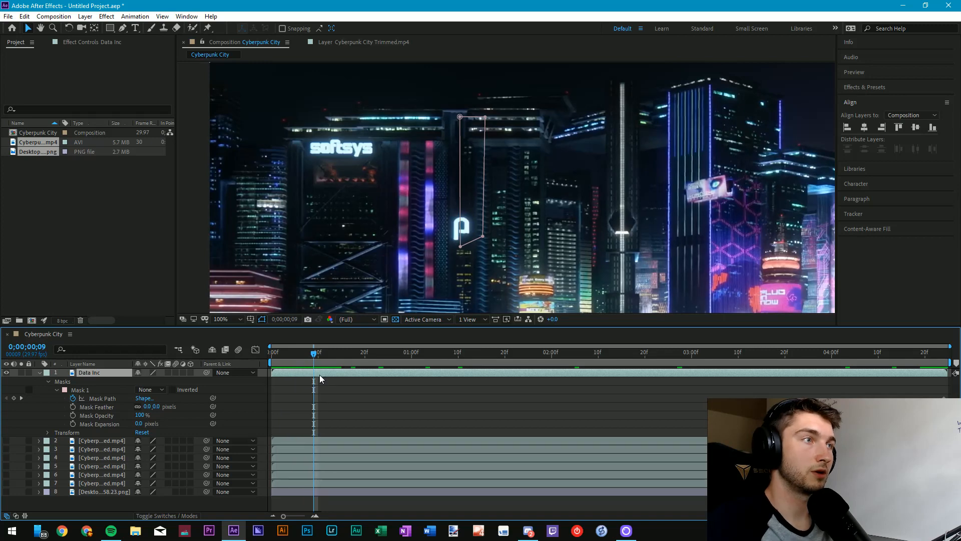
mouse_move(460, 246)
mouse_down()
mouse_move(448, 248)
mouse_move(476, 238)
mouse_up()
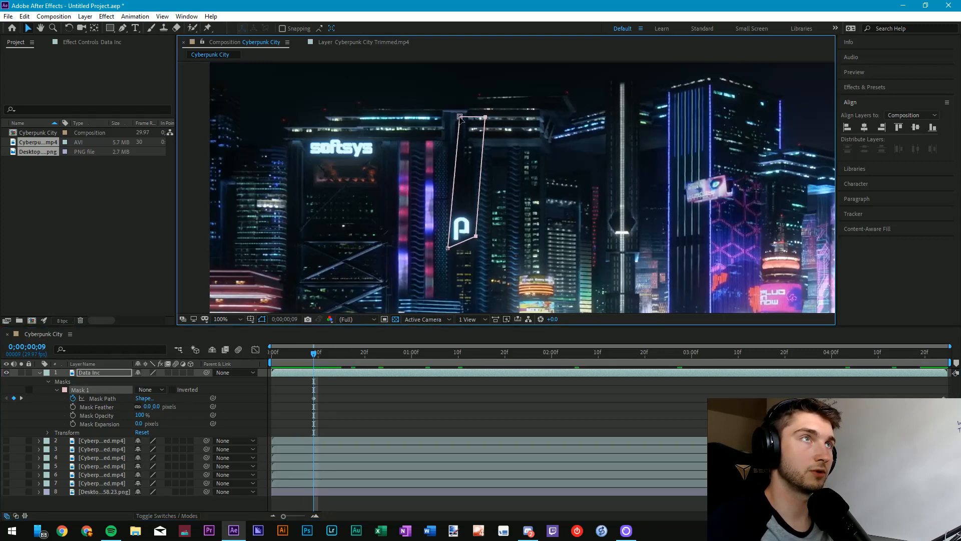
mouse_move(460, 116)
mouse_down()
mouse_move(450, 116)
mouse_move(477, 117)
mouse_up()
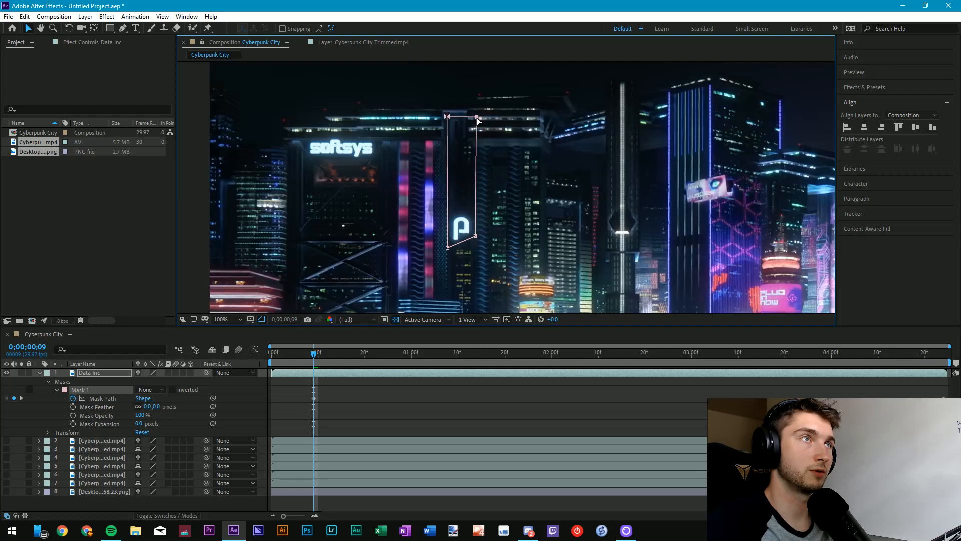
click(379, 408)
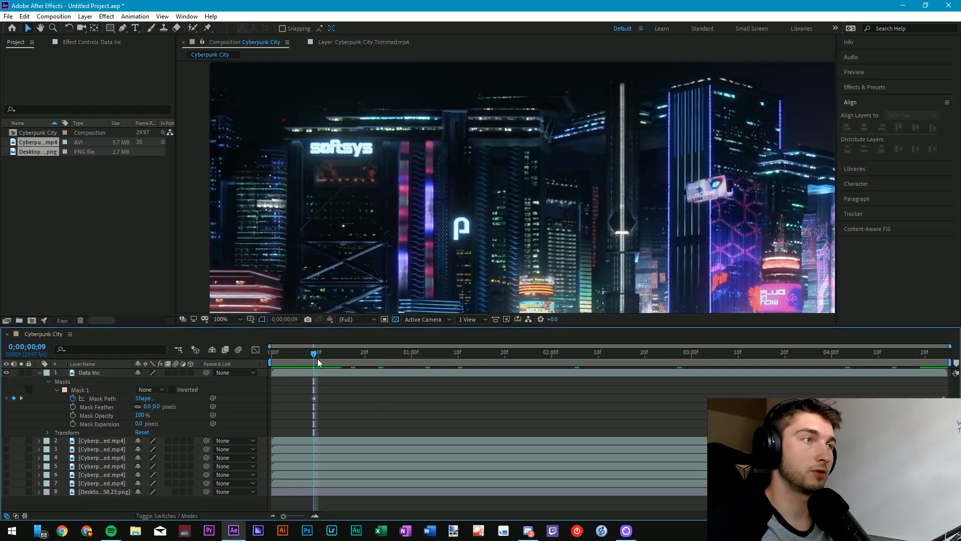
- Move the Mask Path keyframe from 0;00;00;09 to the first frame, 0;00;00;00, and check the mask there
key(Page_Up)
key(Page_Up)
key(Page_Up)
click(314, 398)
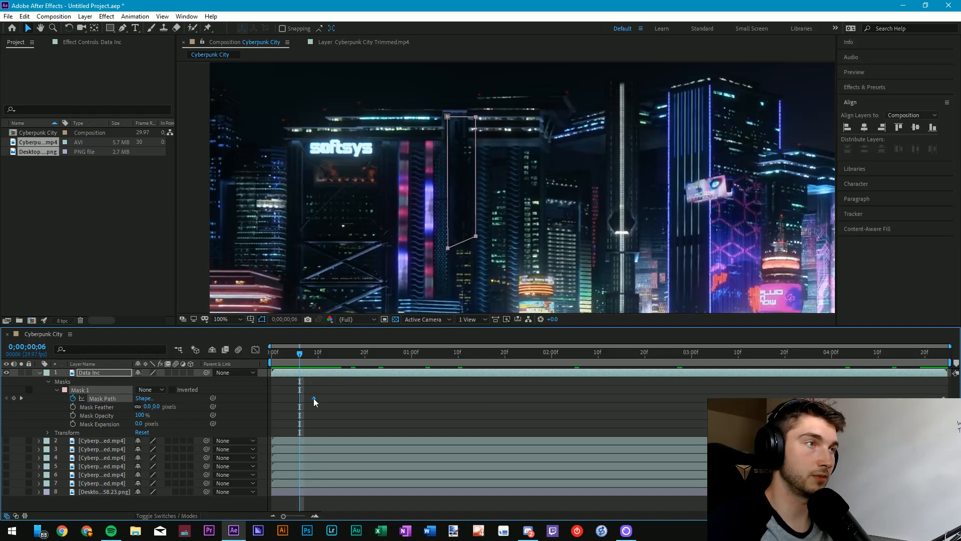
drag(302, 357, 273, 394)
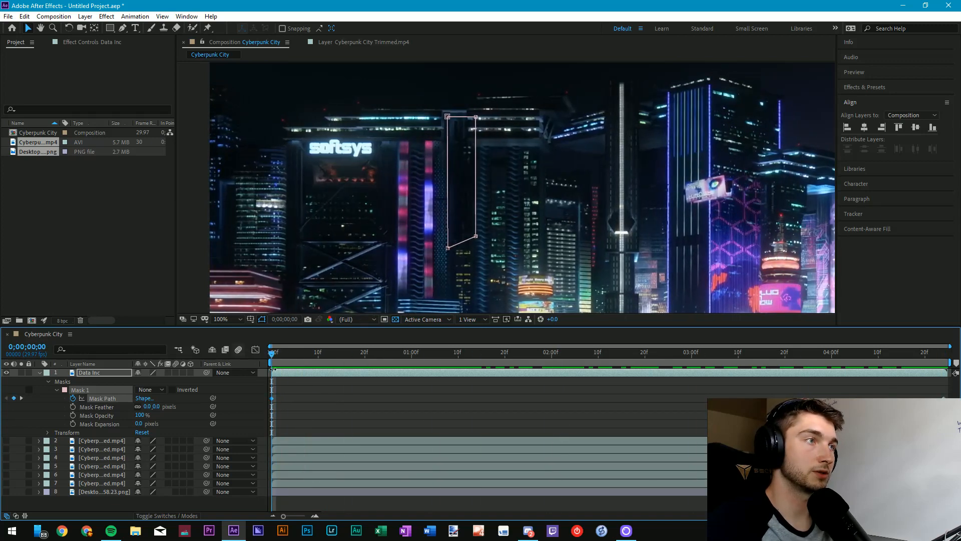
mouse_move(280, 356)
mouse_down()
mouse_move(947, 361)
mouse_move(572, 377)
mouse_move(291, 371)
mouse_move(924, 353)
mouse_move(425, 354)
mouse_move(934, 353)
mouse_move(265, 367)
mouse_up()
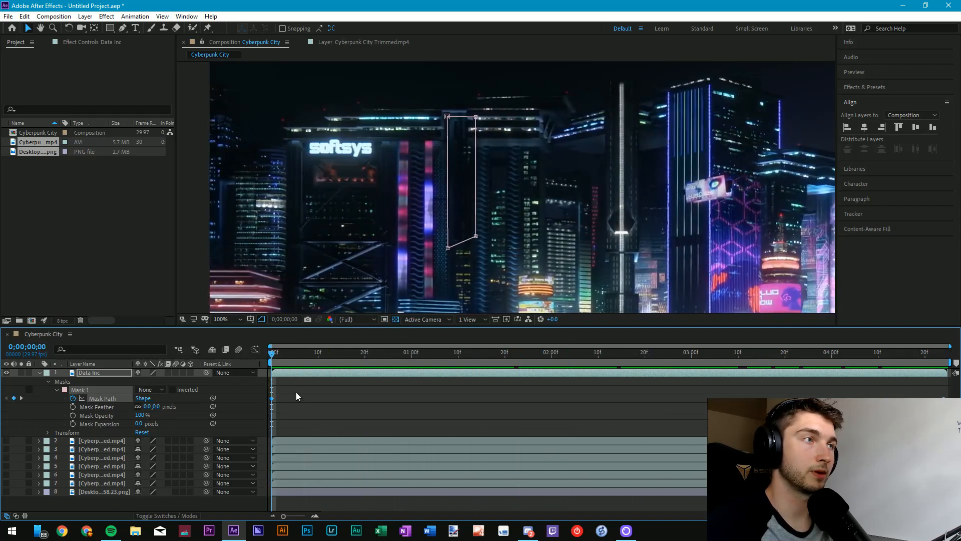
click(296, 395)
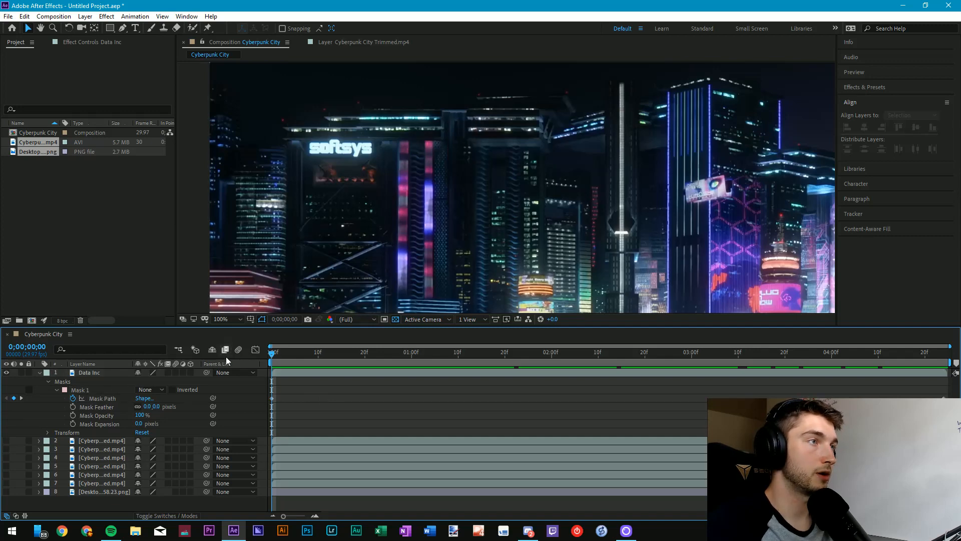
mouse_move(278, 355)
mouse_down()
mouse_move(474, 355)
mouse_move(272, 356)
mouse_up()
- Make the desktop screenshot layer visible and set the Data Inc layer's Mask 1 mode to Add
click(39, 373)
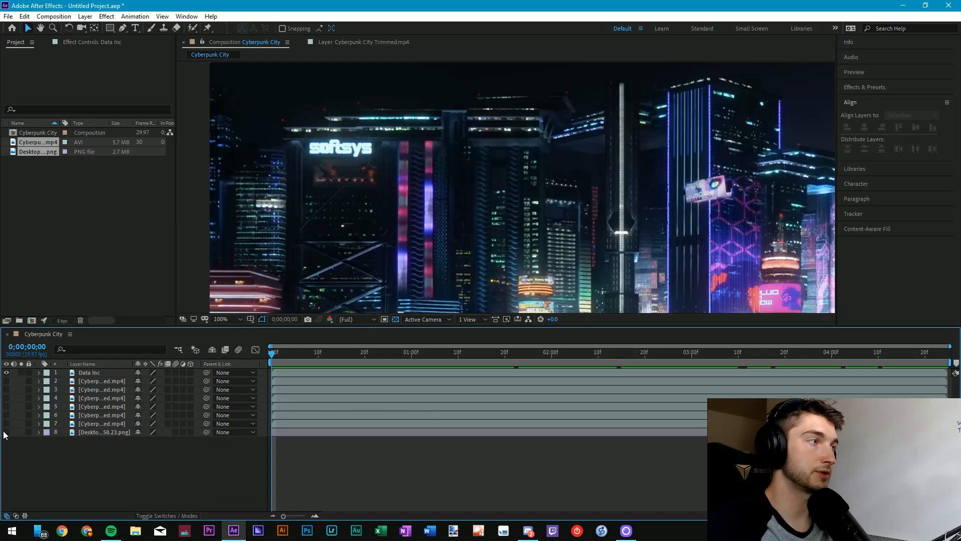
click(6, 432)
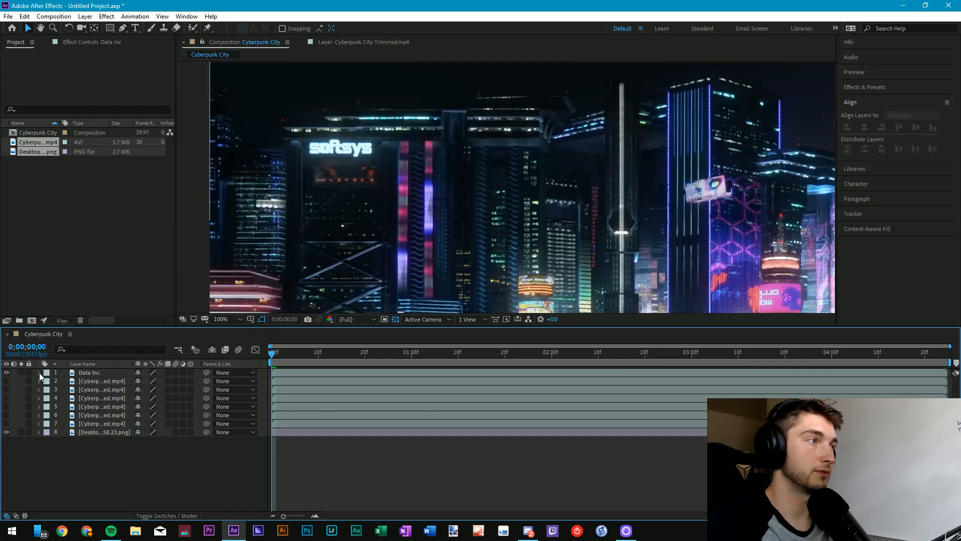
click(40, 372)
click(325, 492)
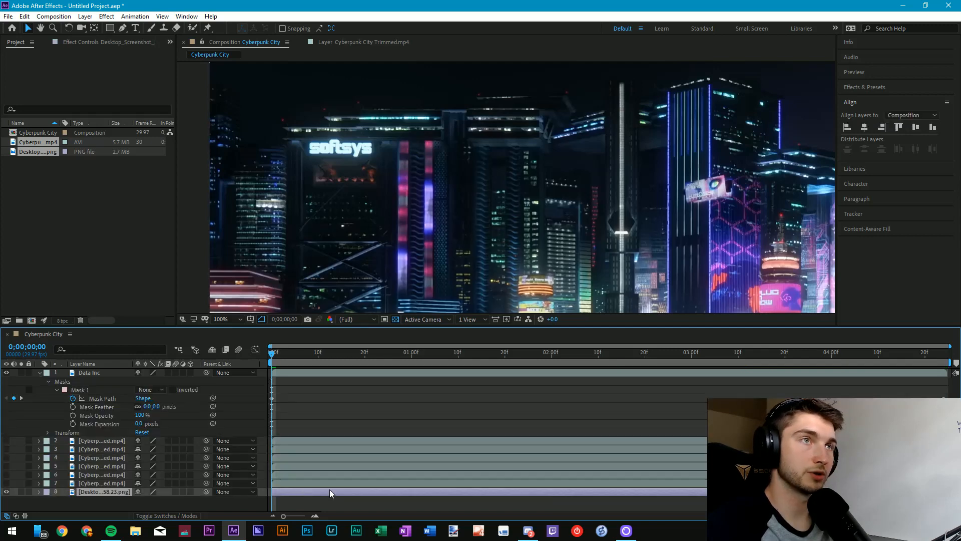
click(321, 421)
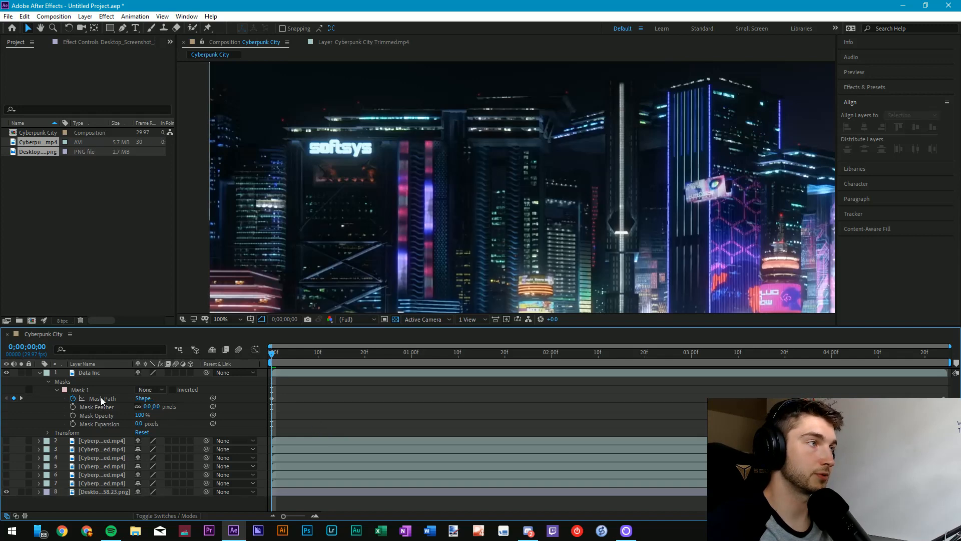
click(151, 392)
click(152, 410)
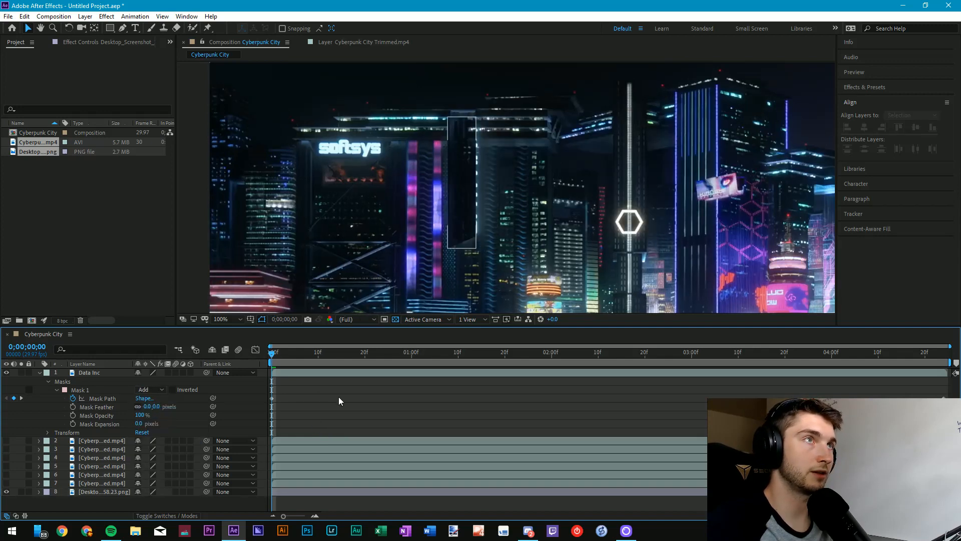
- Preview and scrub through the masked DATA INC sign over the still screenshot to check its edges
key(space)
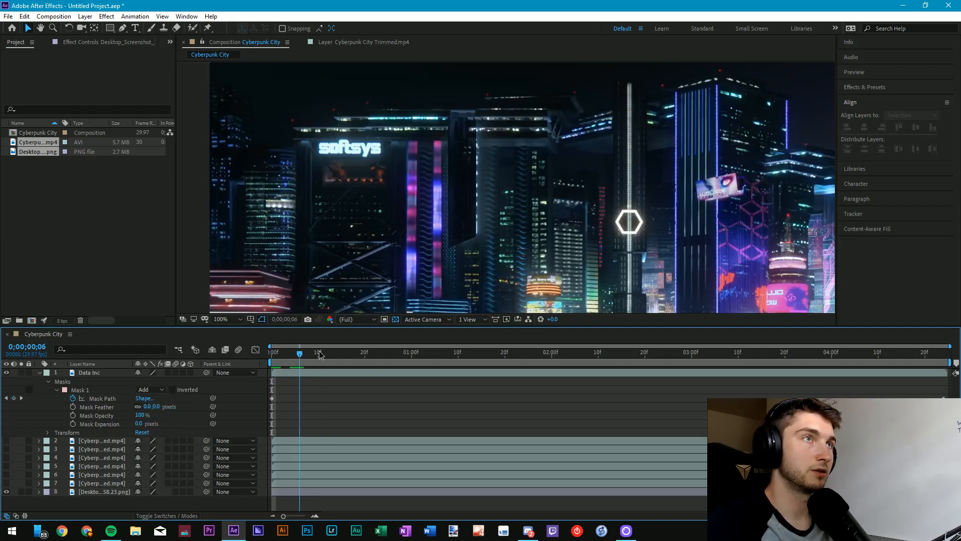
drag(448, 345, 925, 353)
click(448, 372)
mouse_move(766, 354)
mouse_down()
mouse_move(298, 354)
mouse_move(766, 353)
mouse_up()
click(306, 413)
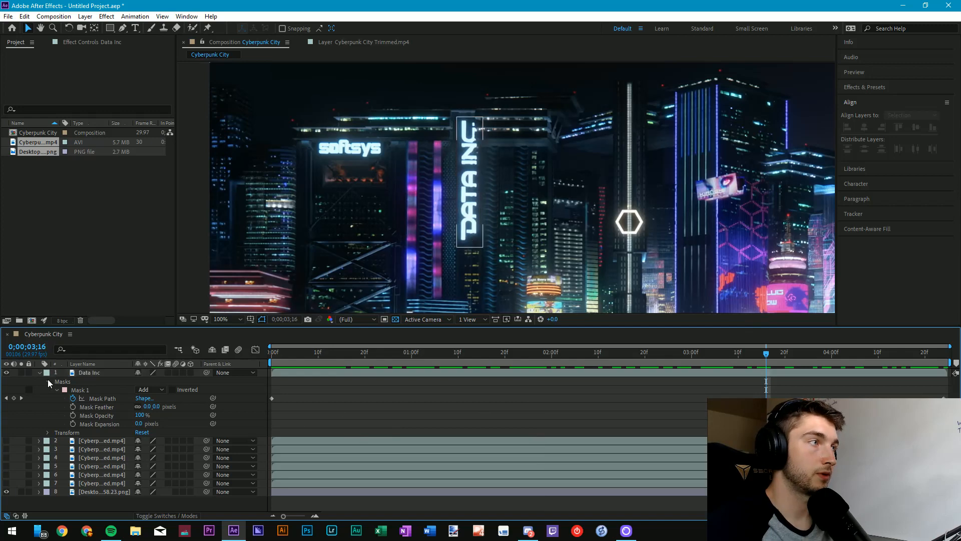
- With the whole composition in view, play the Data Inc sign's animation from the start and inspect the frame at 0;00;04;24
click(87, 373)
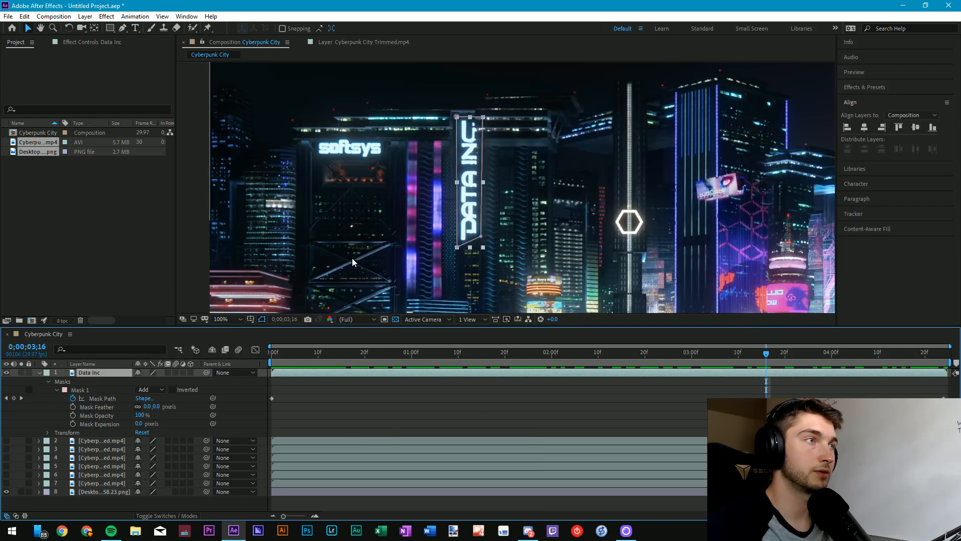
click(234, 319)
click(233, 339)
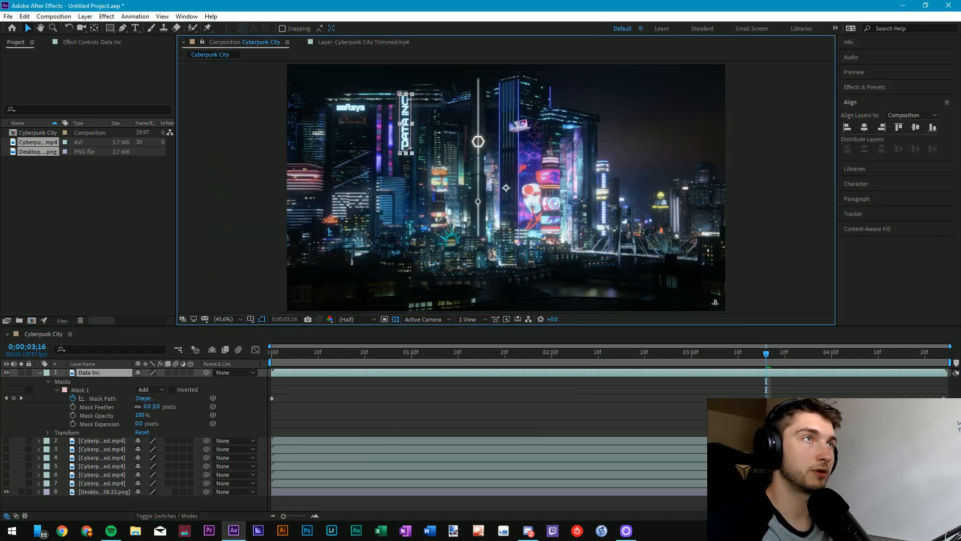
drag(765, 358, 435, 355)
key(Home)
key(space)
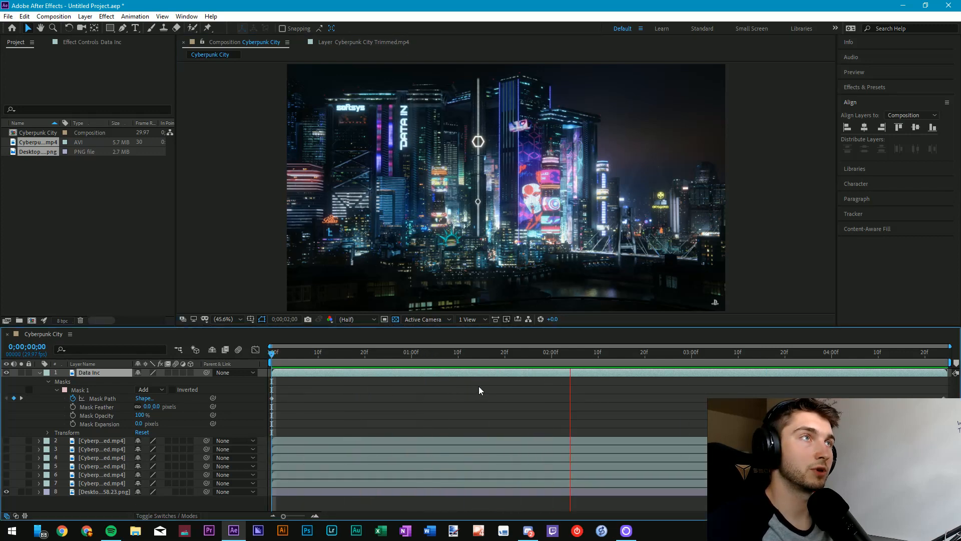
key(space)
drag(691, 356, 943, 352)
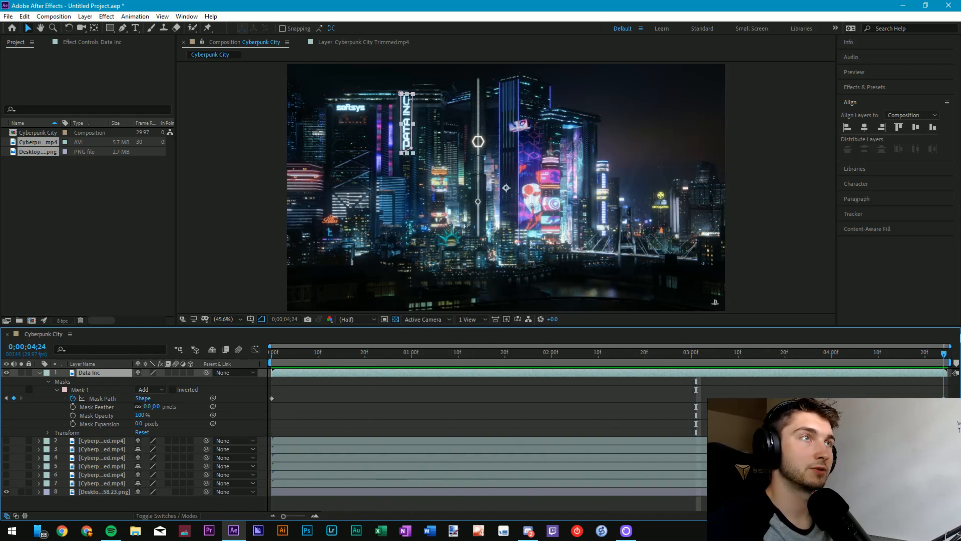
click(24, 399)
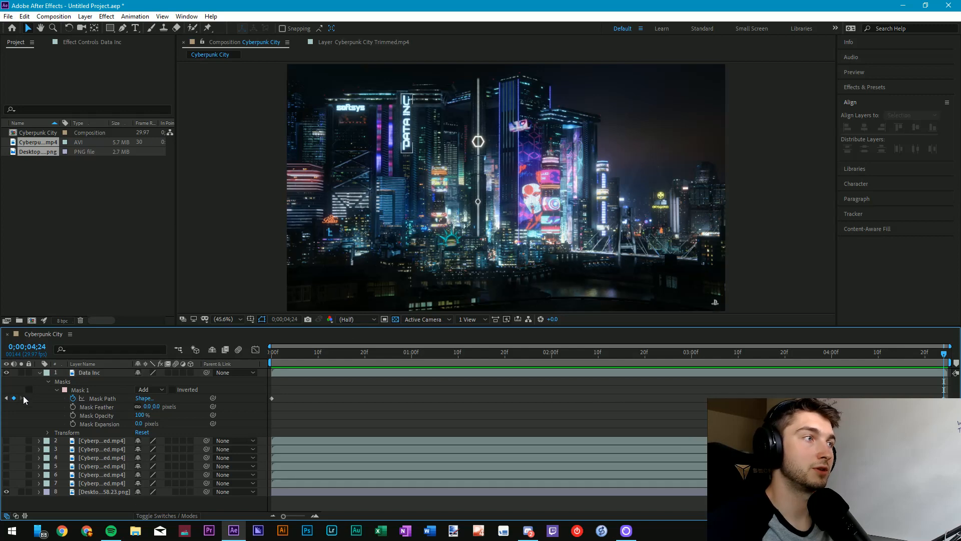
- Toggle the Data Inc layer's visibility at 0;00;03;20 and 0;00;03;10 to compare the masked DATA INC sign with the still screenshot
click(6, 374)
click(6, 373)
click(7, 374)
click(6, 373)
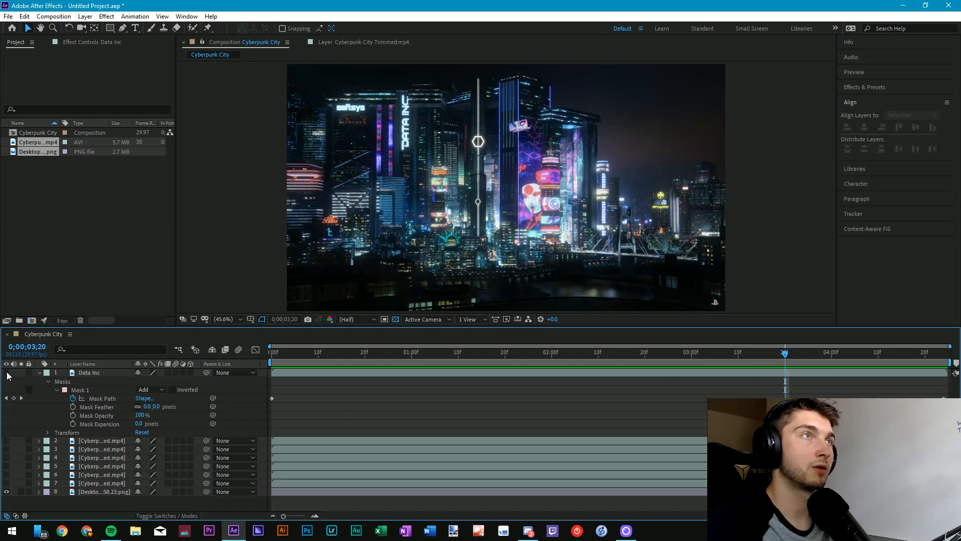
scroll(378, 149, up, 4)
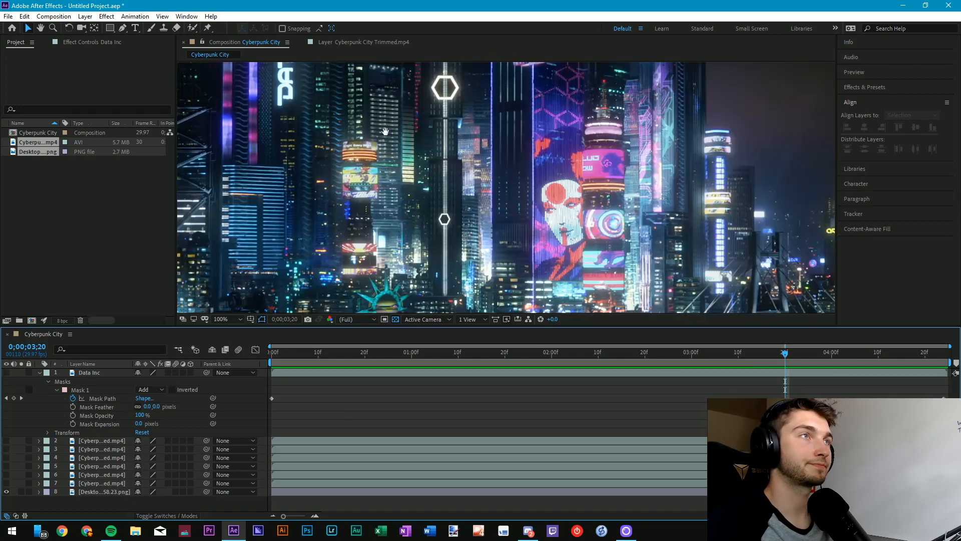
drag(480, 189, 494, 186)
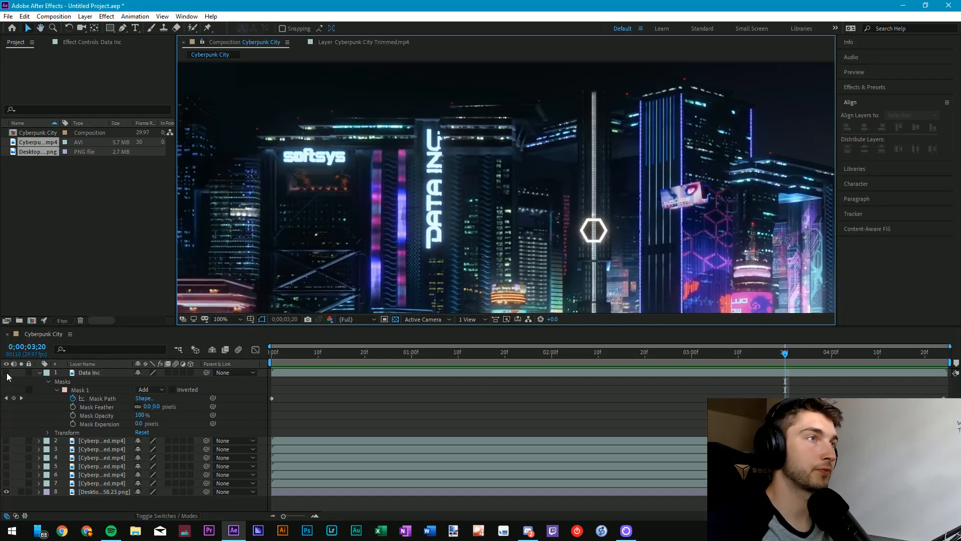
click(7, 373)
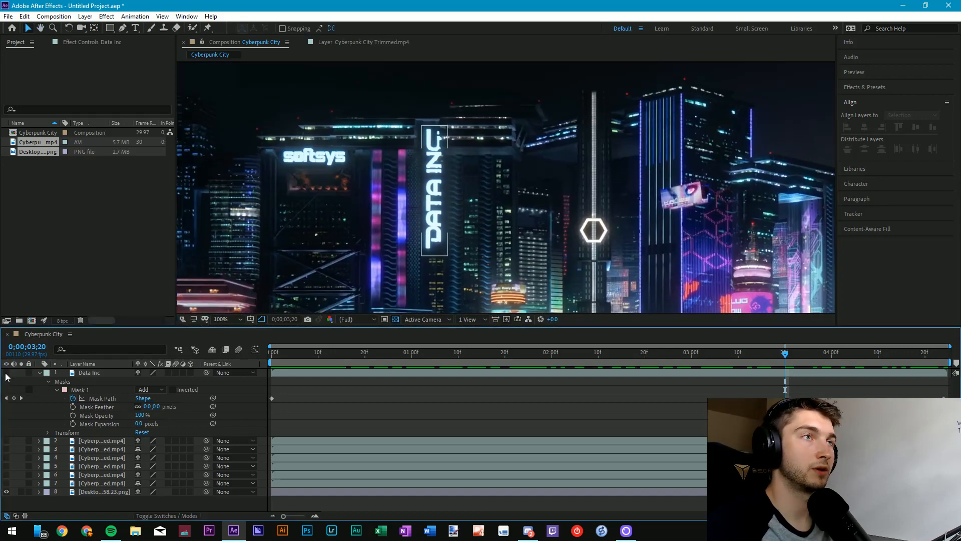
click(6, 373)
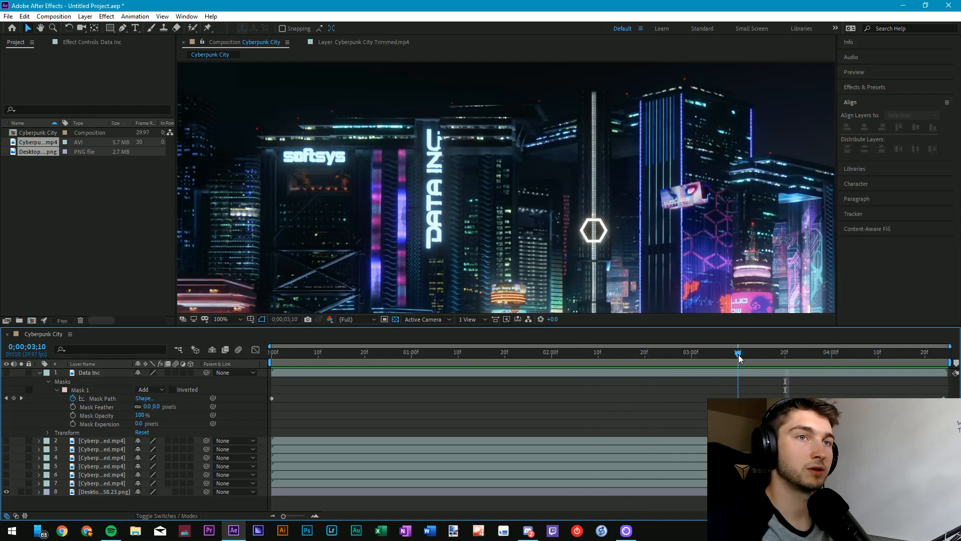
click(7, 373)
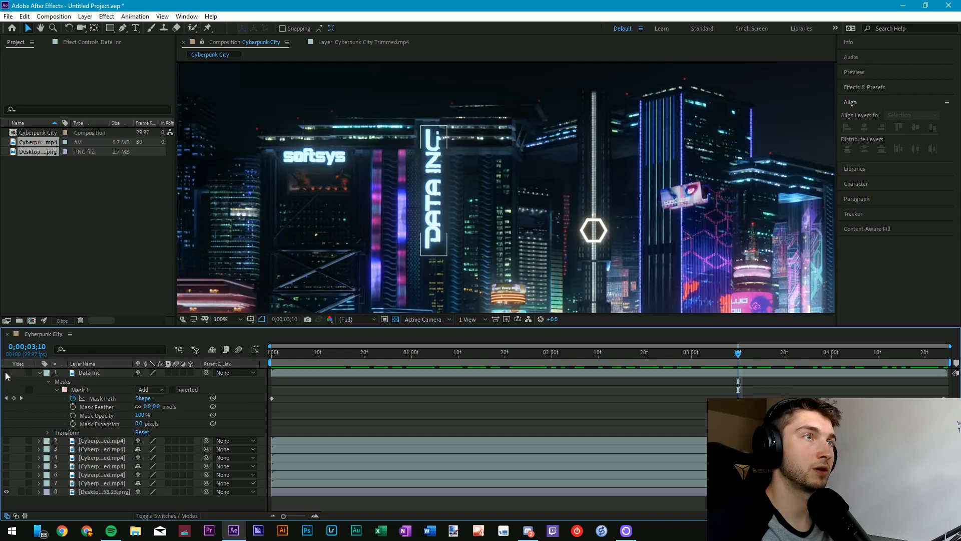
click(6, 373)
- Compare the Data Inc layer with the still screenshot between 0;00;03;24 and 0;00;04;00, and set the current time to 0;00;03;26
drag(738, 355, 839, 359)
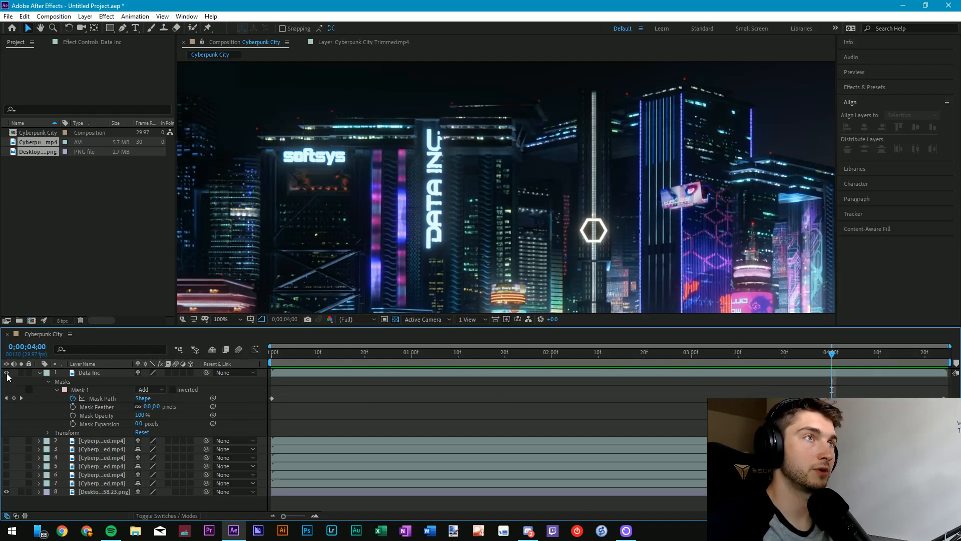
click(807, 354)
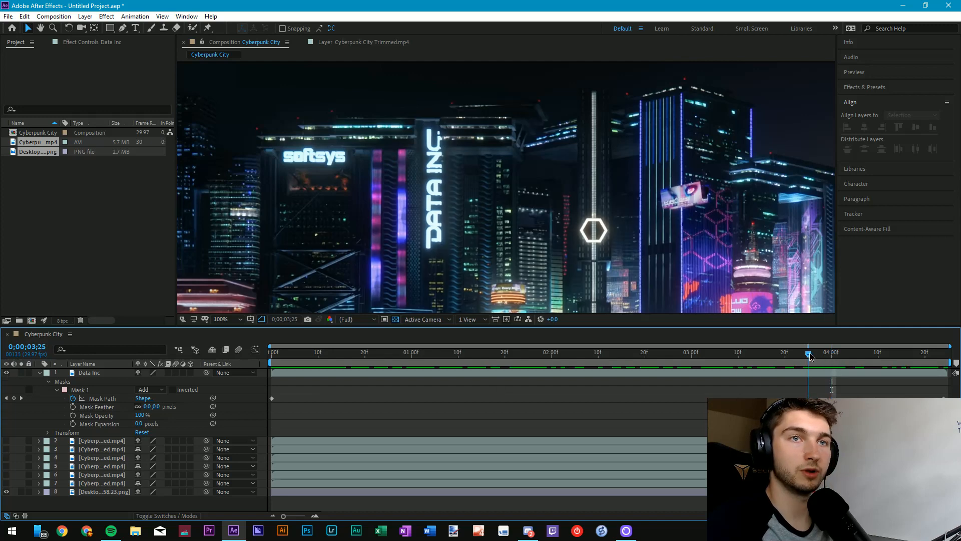
key(Page_Up)
click(6, 372)
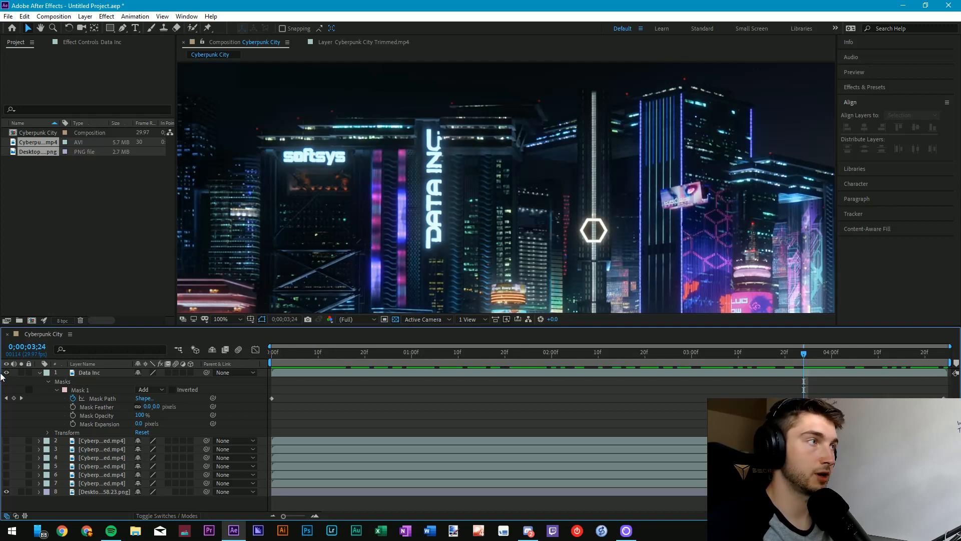
click(6, 373)
click(6, 372)
click(6, 373)
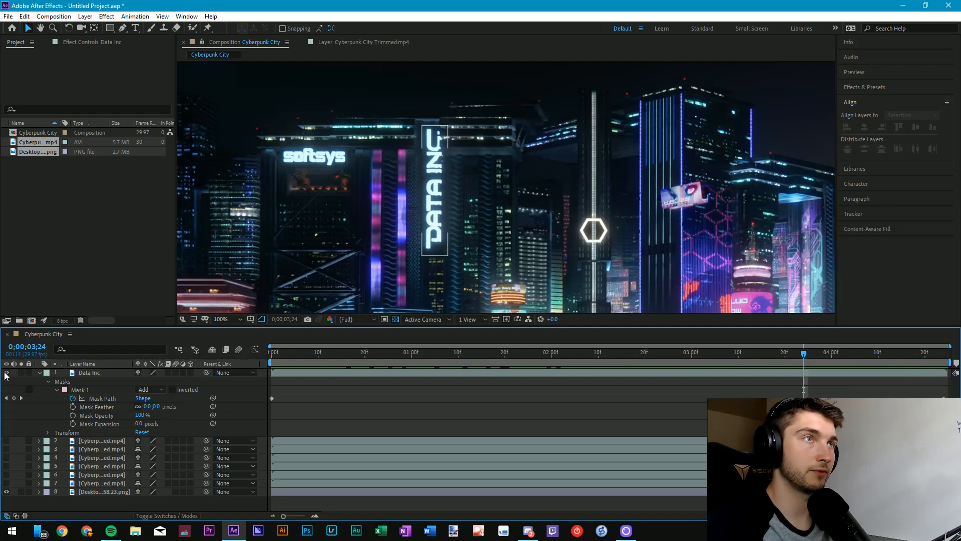
click(810, 355)
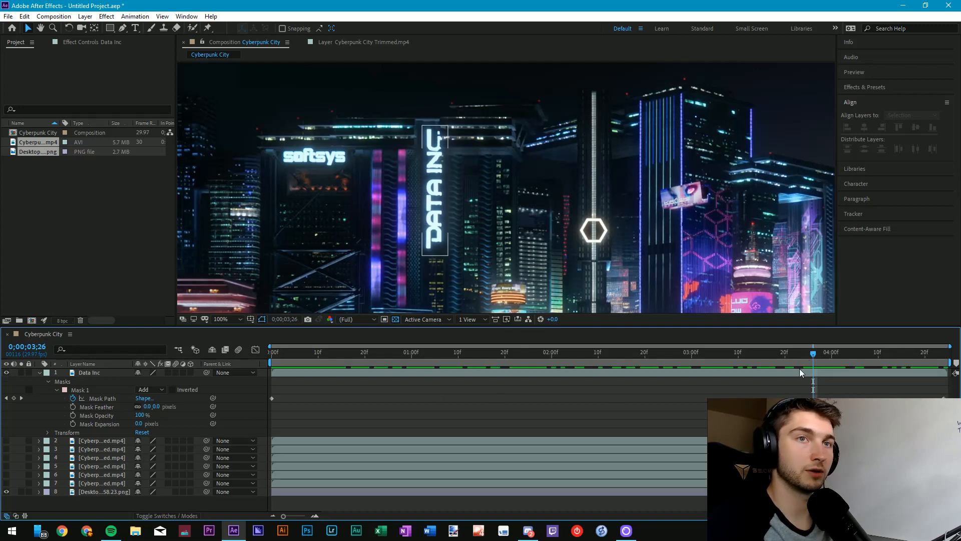
- Add a layer marker to the Data Inc layer at 0;00;03;26
click(828, 371)
right_click(815, 373)
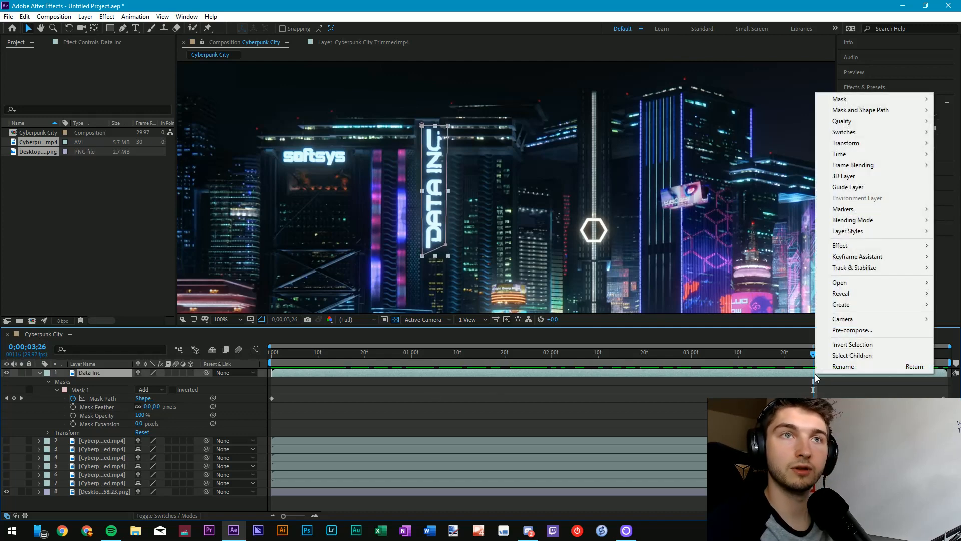
click(339, 421)
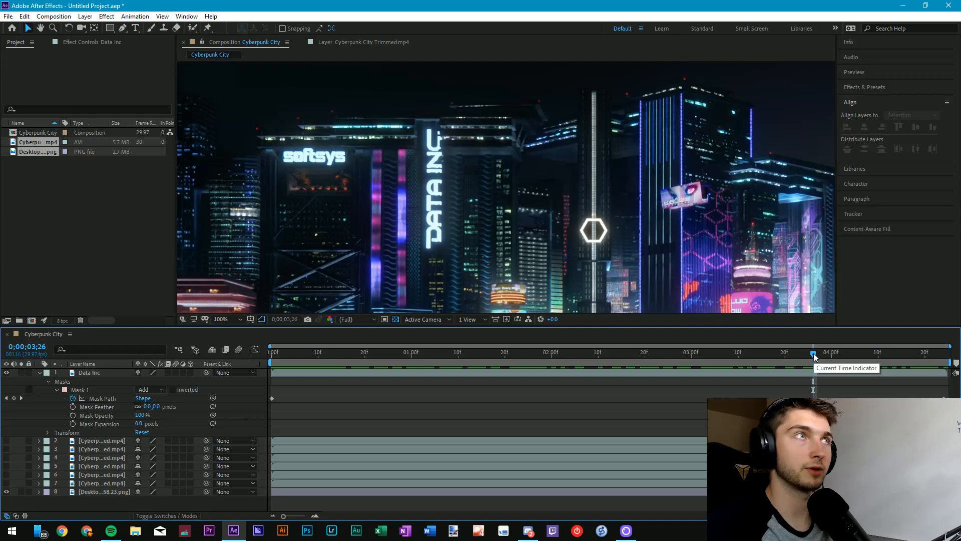
right_click(817, 373)
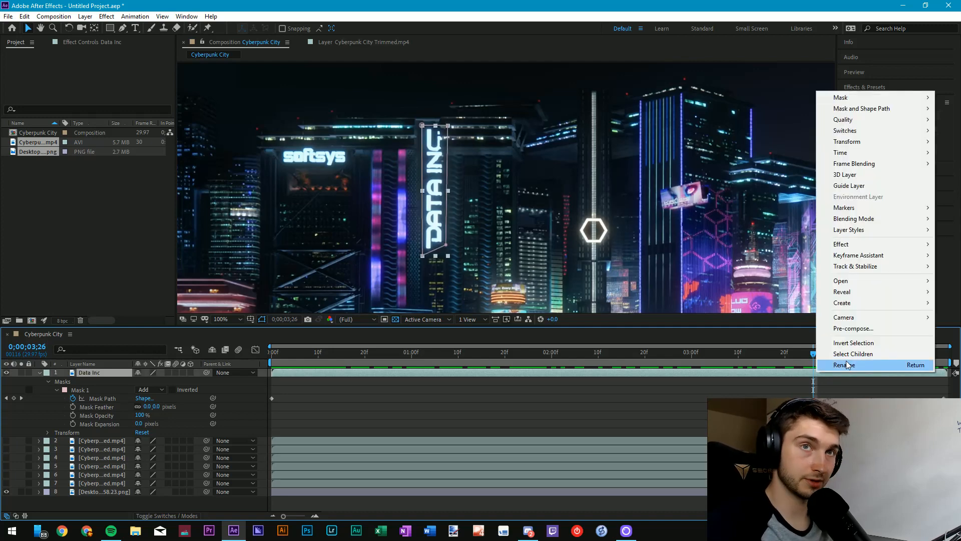
mouse_move(853, 318)
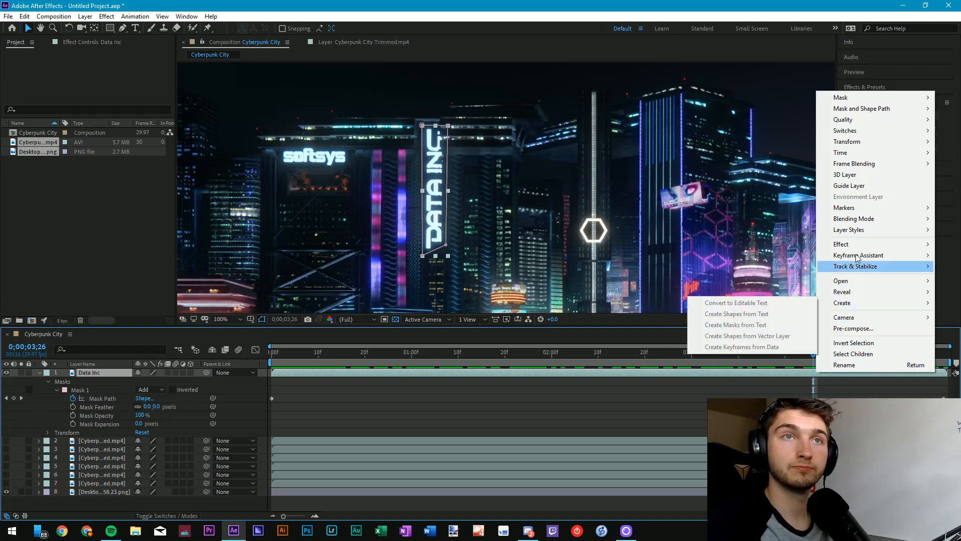
mouse_move(851, 208)
click(734, 207)
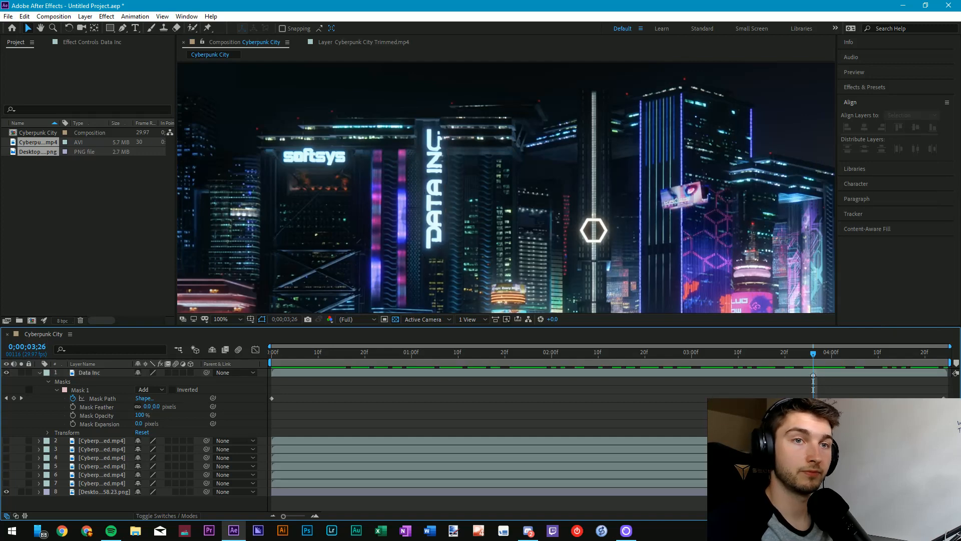
- Add a layer marker to the desktop screenshot layer at 0;00;03;26
right_click(822, 492)
mouse_move(860, 330)
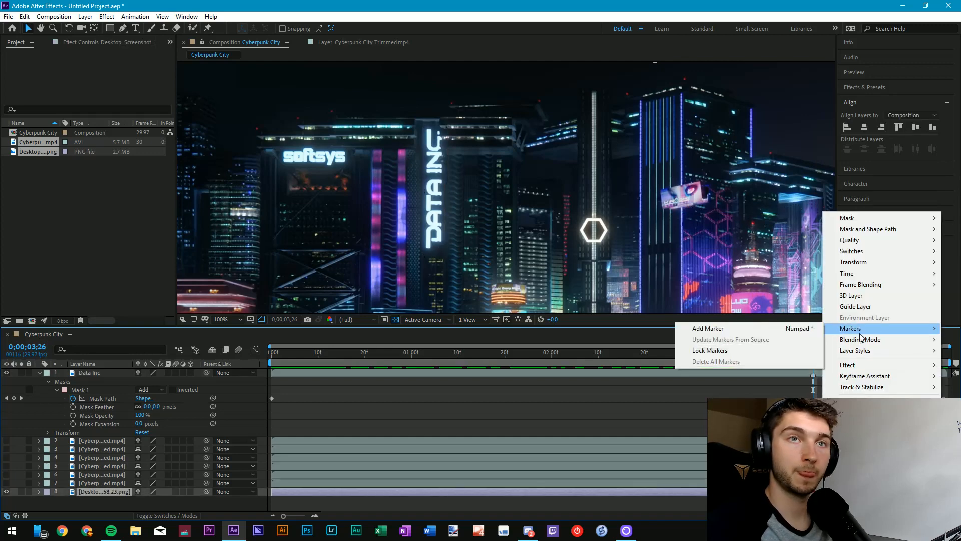
click(711, 329)
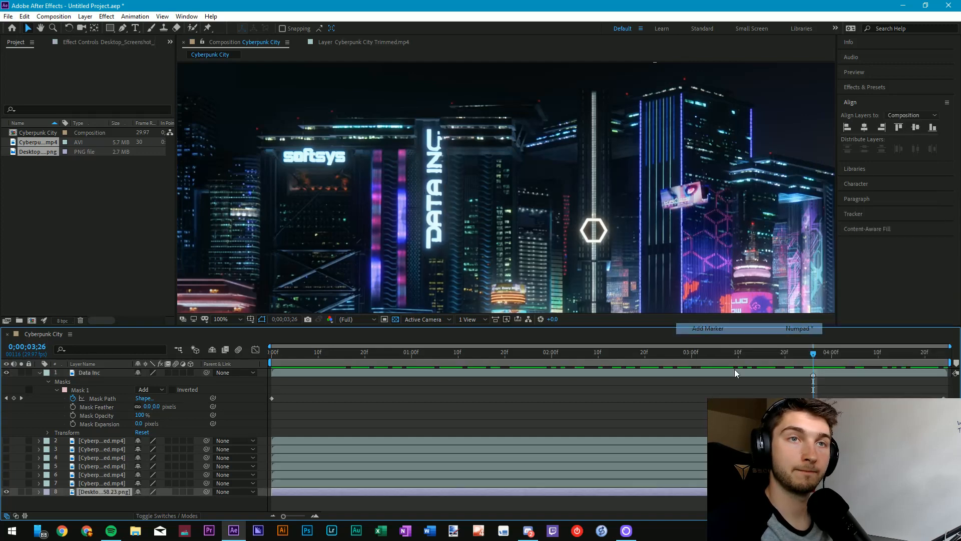
- Delete all markers from the Data Inc layer
right_click(815, 374)
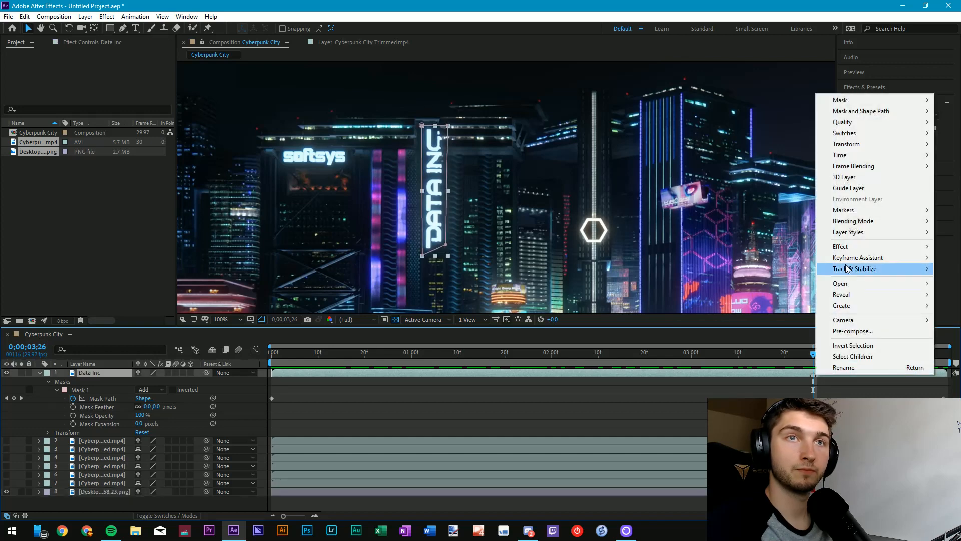
mouse_move(849, 211)
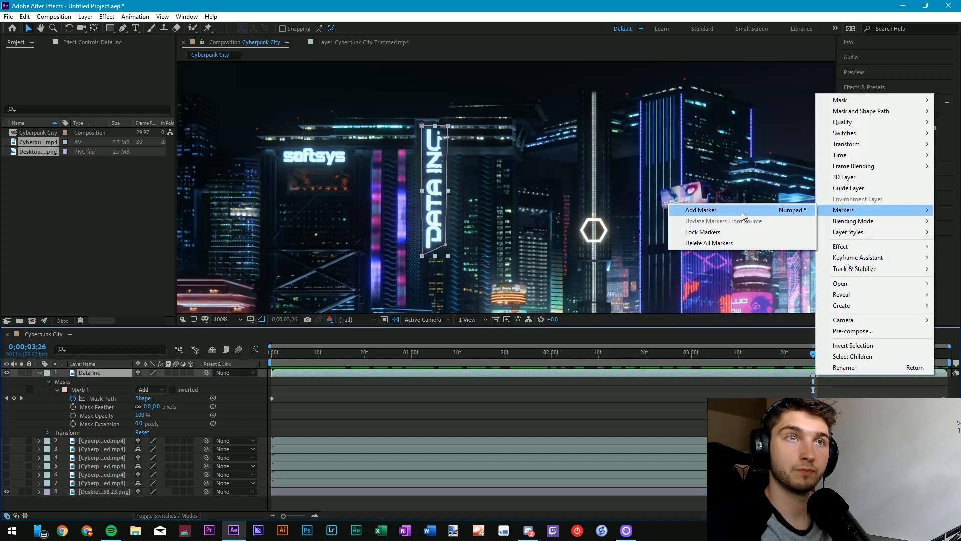
click(728, 243)
click(760, 389)
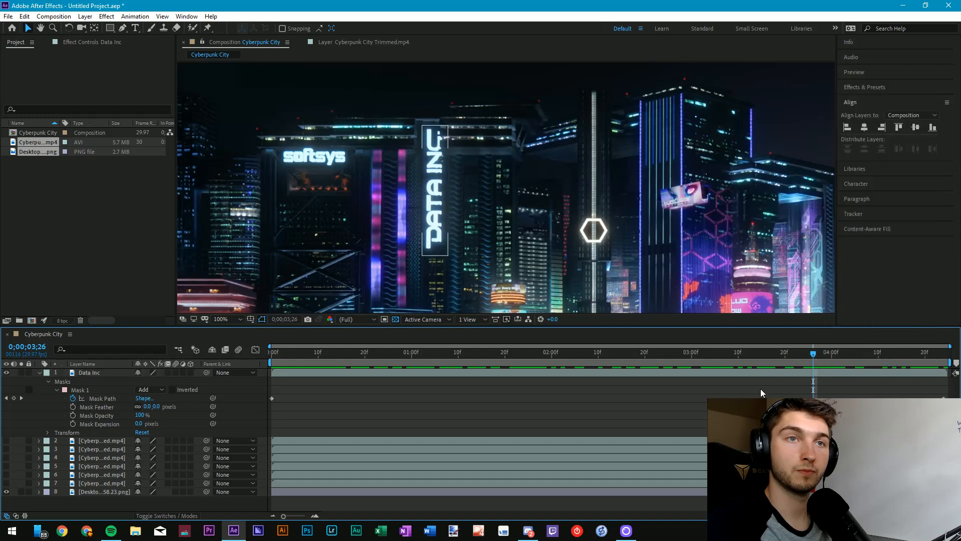
mouse_move(814, 354)
mouse_down()
mouse_move(592, 365)
mouse_move(824, 367)
mouse_move(807, 374)
mouse_up()
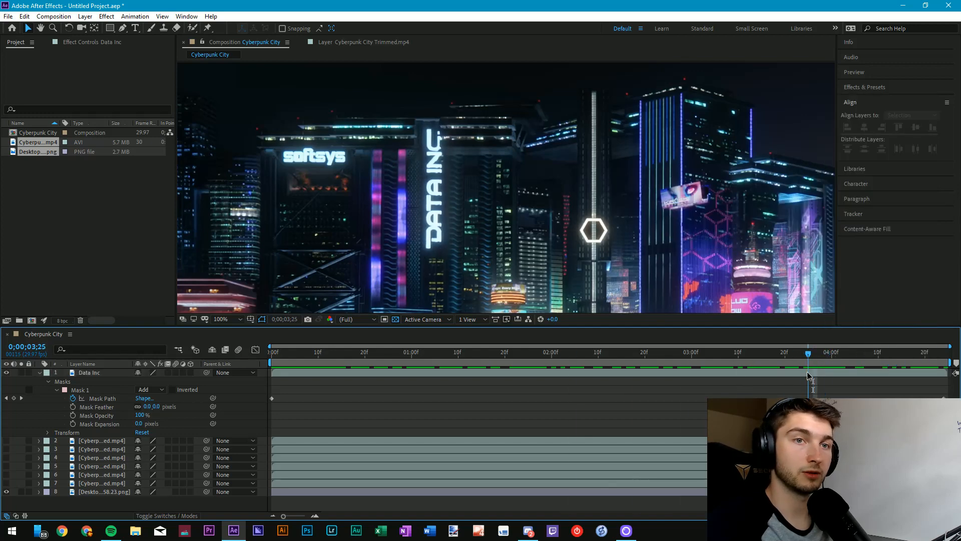
click(814, 353)
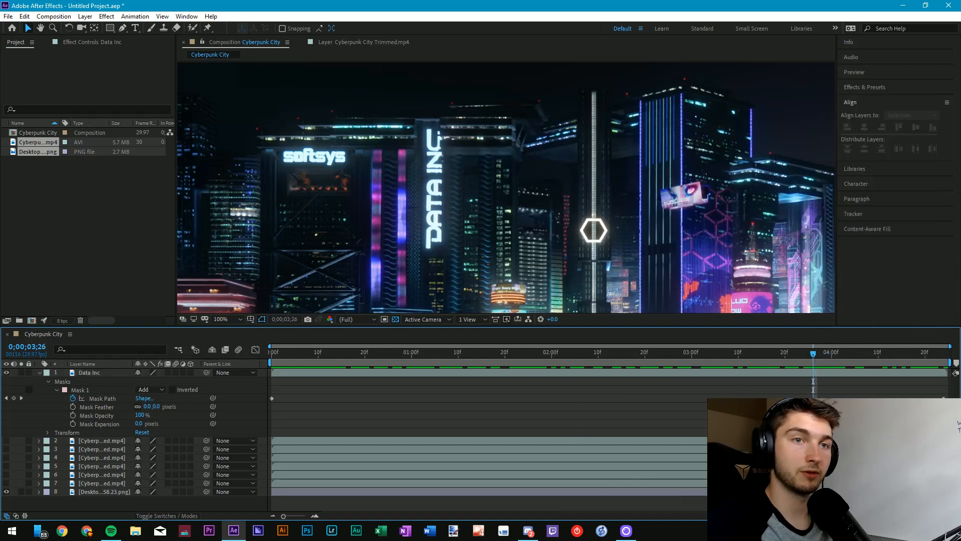
click(781, 491)
click(761, 483)
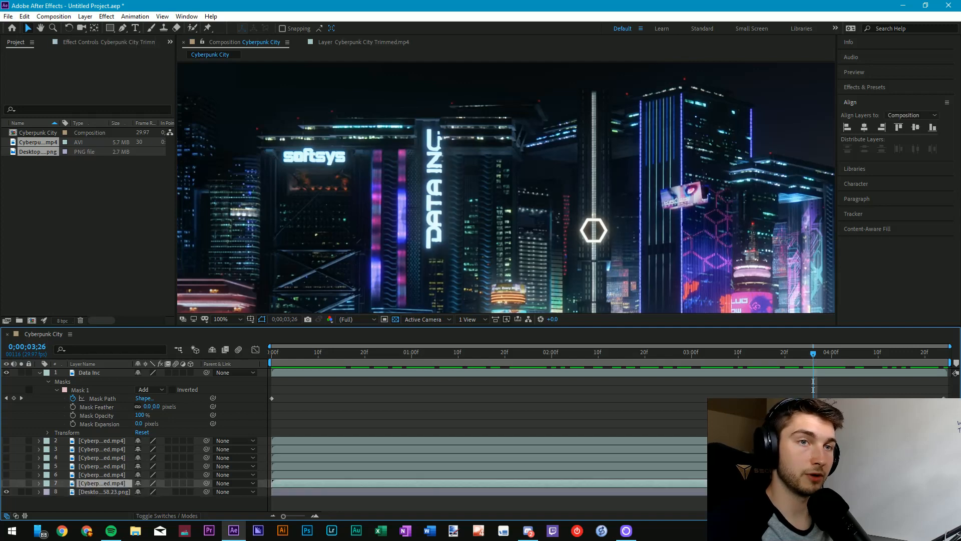
click(806, 466)
click(805, 475)
click(806, 483)
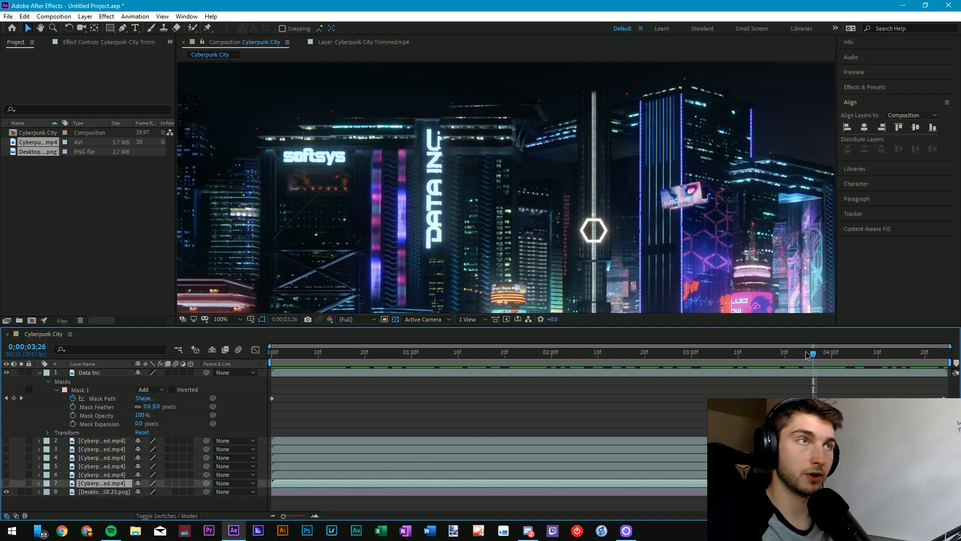
mouse_move(807, 355)
mouse_down()
mouse_move(828, 356)
mouse_move(337, 357)
mouse_move(669, 371)
mouse_move(816, 359)
mouse_up()
click(819, 374)
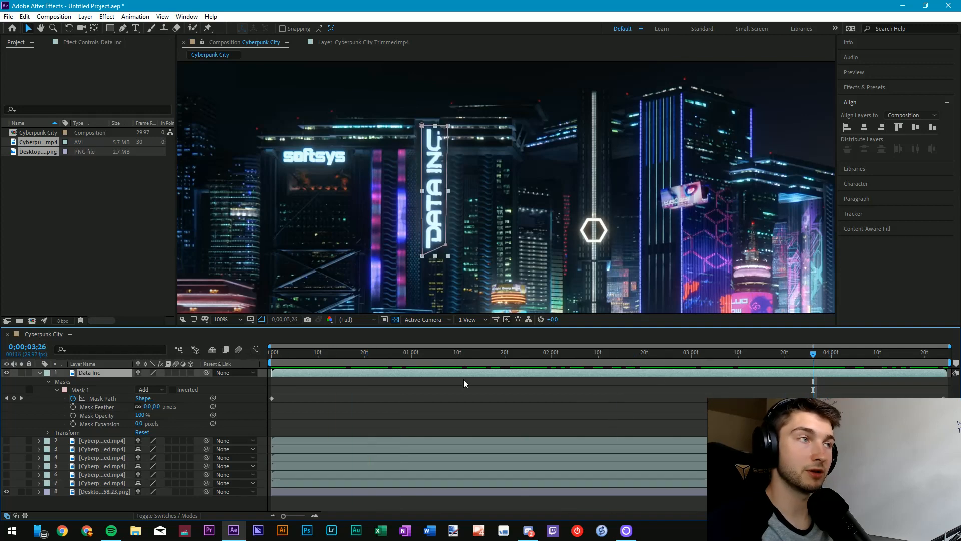
- Expand both the Masks and Transform property groups of the Data Inc layer
click(50, 412)
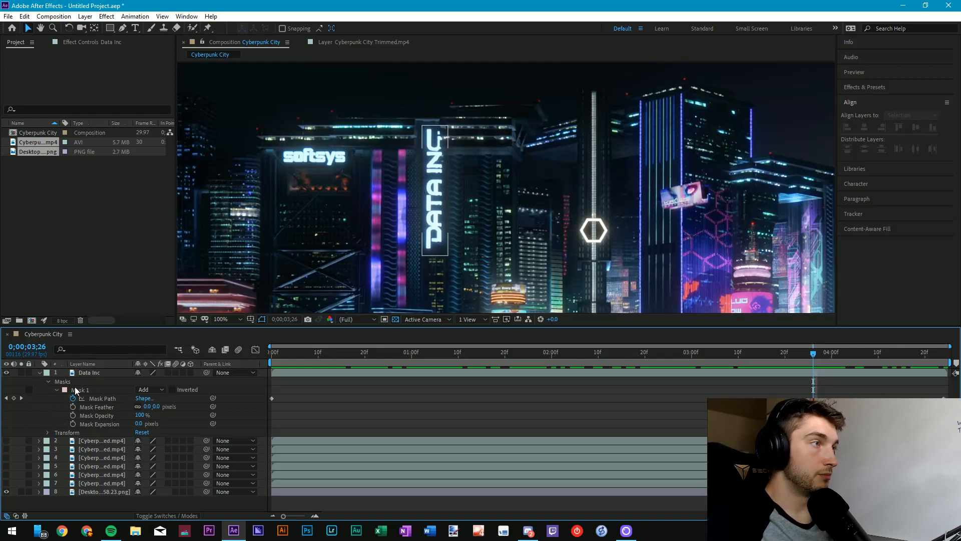
click(91, 373)
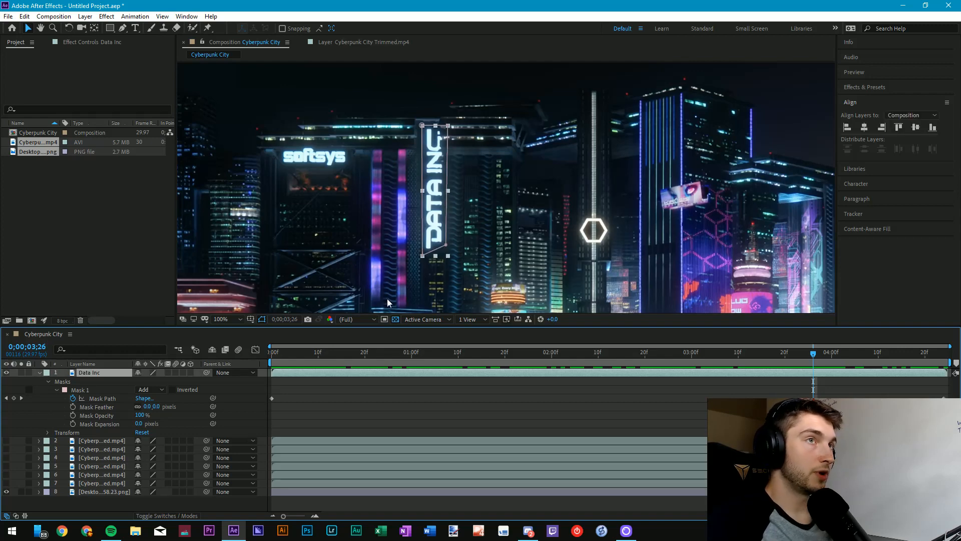
click(49, 381)
click(47, 390)
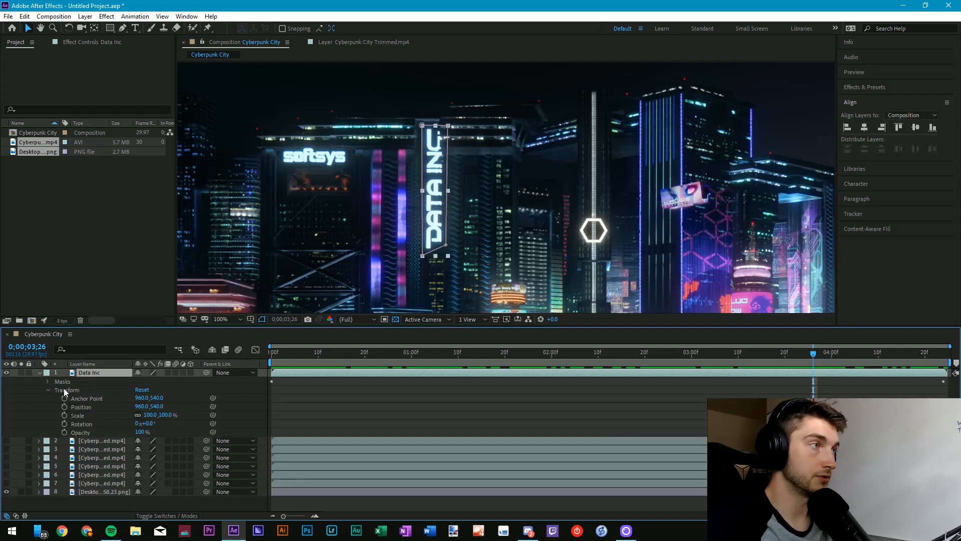
click(63, 389)
click(60, 383)
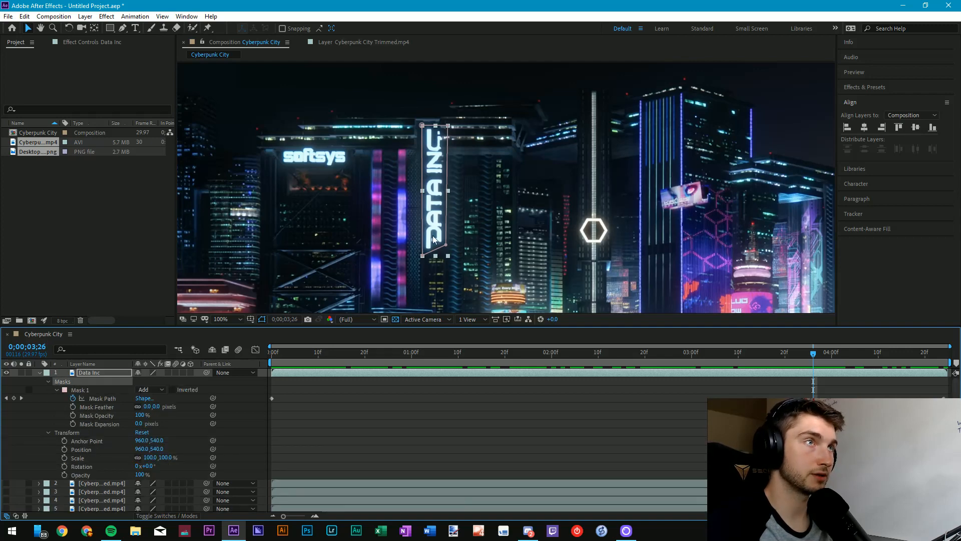
- Collapse the Data Inc layer's Masks group and zoom the timeline in around the current time, 0;00;03;26
drag(886, 360, 808, 353)
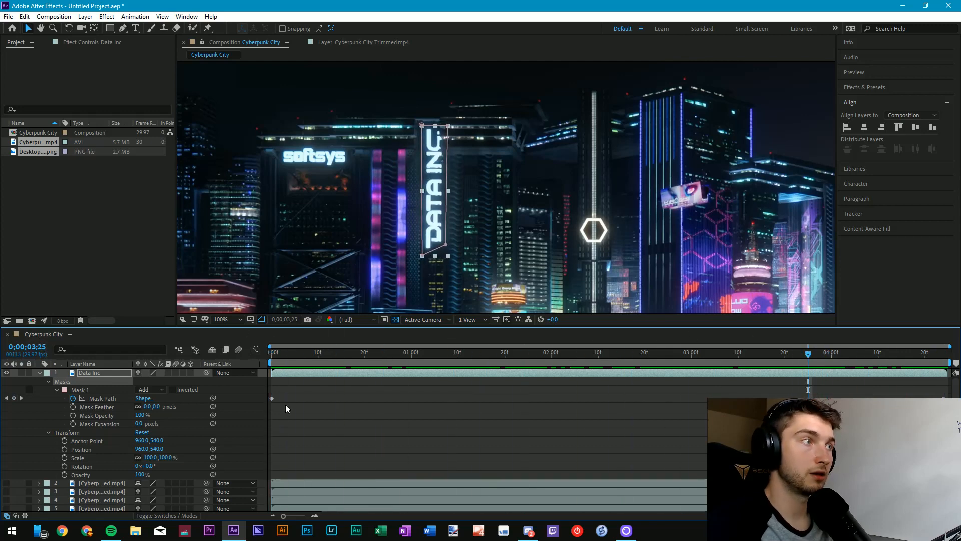
click(48, 381)
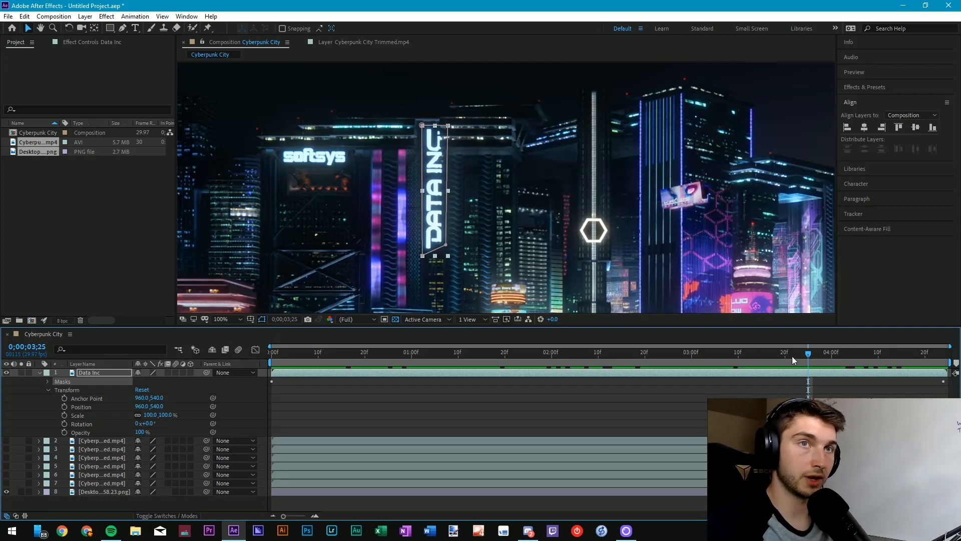
mouse_move(808, 352)
mouse_down()
mouse_move(264, 343)
mouse_move(813, 357)
mouse_up()
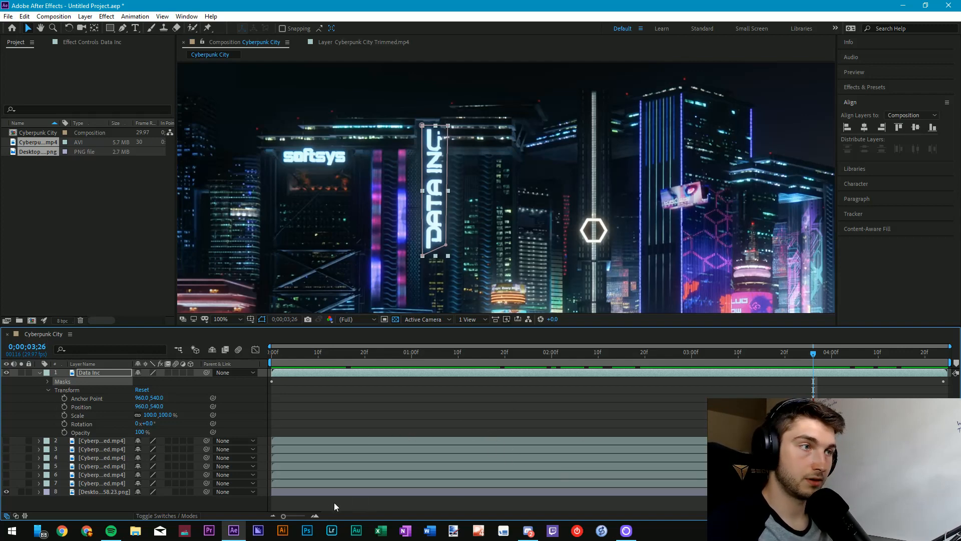
drag(283, 516, 294, 516)
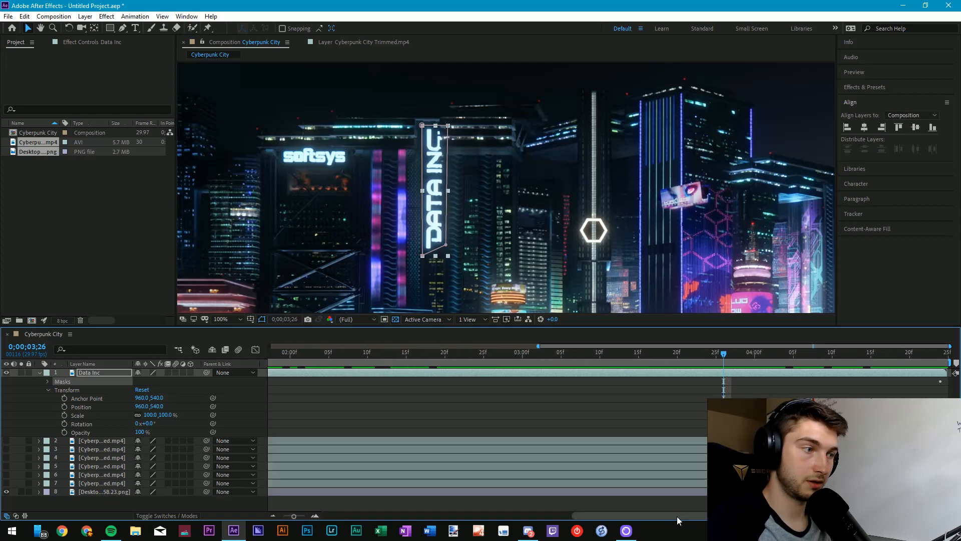
drag(294, 516, 299, 517)
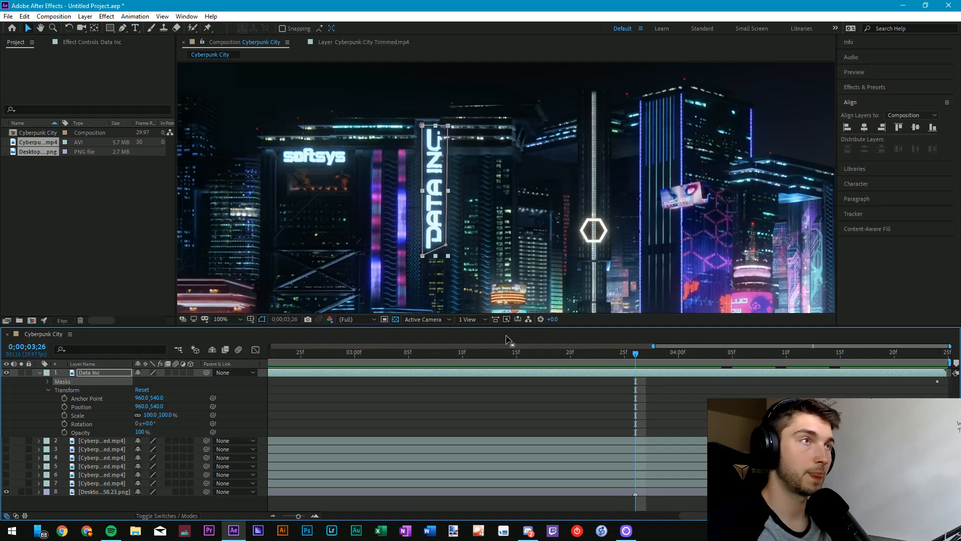
- Start keyframing the Data Inc layer's Position at 0;00;03;26 and set its X position to 976 at 0;00;00;00
click(64, 407)
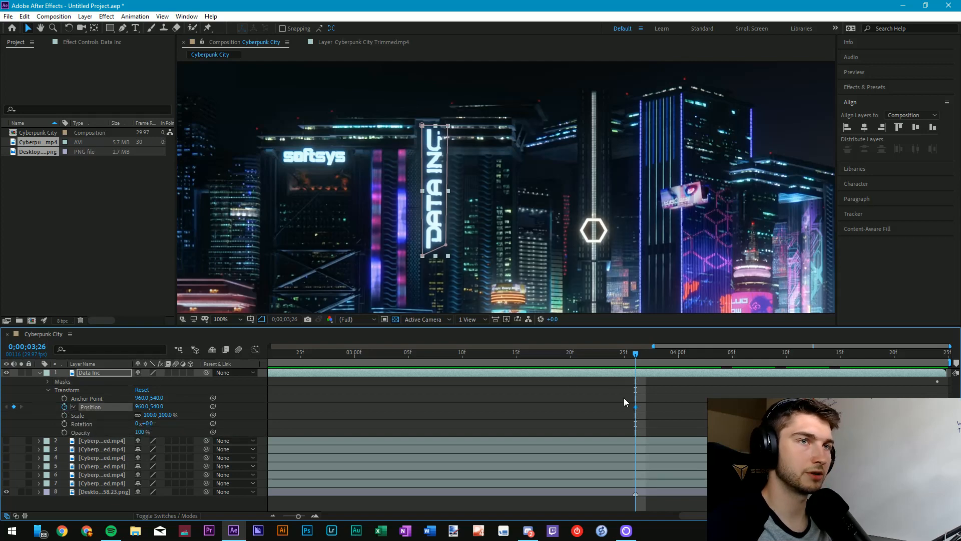
drag(637, 358, 152, 346)
drag(494, 514, 284, 515)
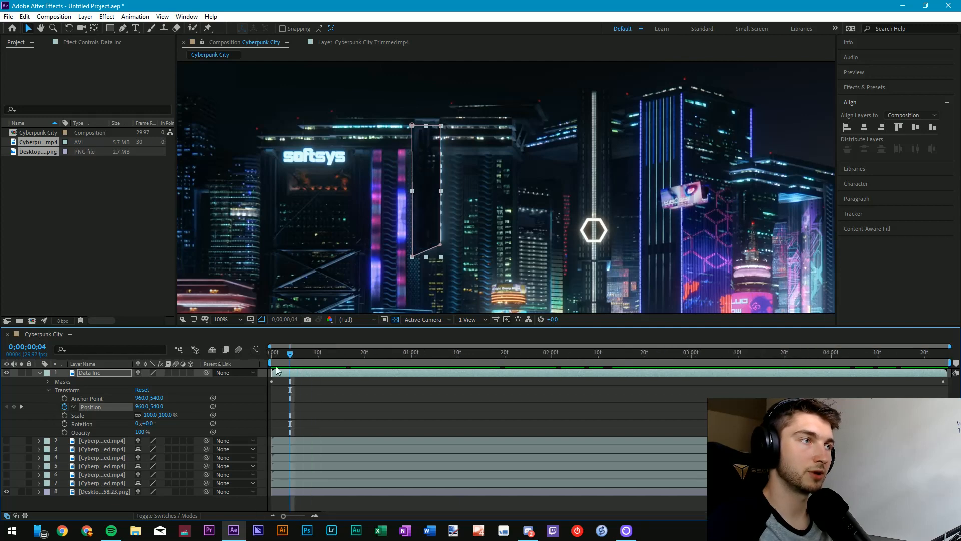
drag(280, 354, 264, 356)
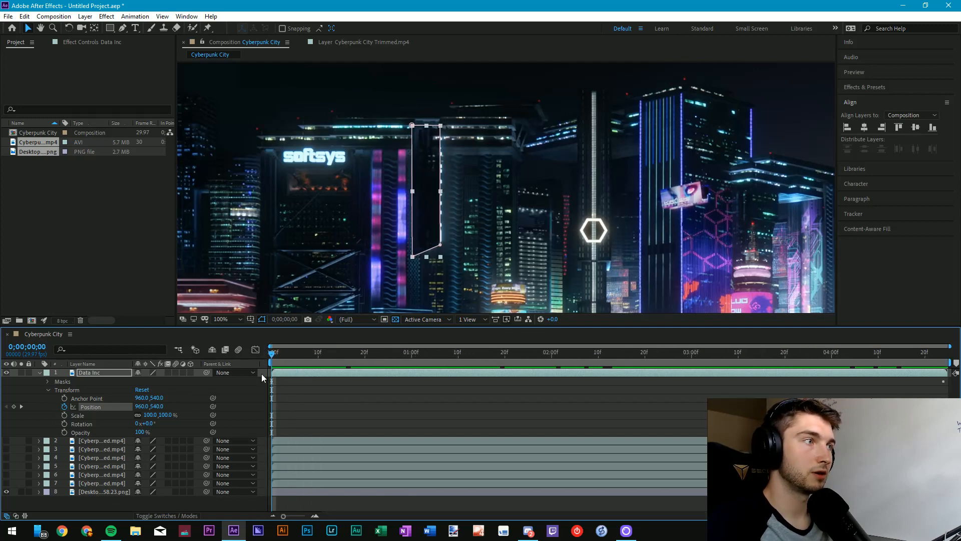
mouse_move(139, 410)
mouse_down()
mouse_move(165, 408)
mouse_move(133, 406)
mouse_move(145, 407)
mouse_up()
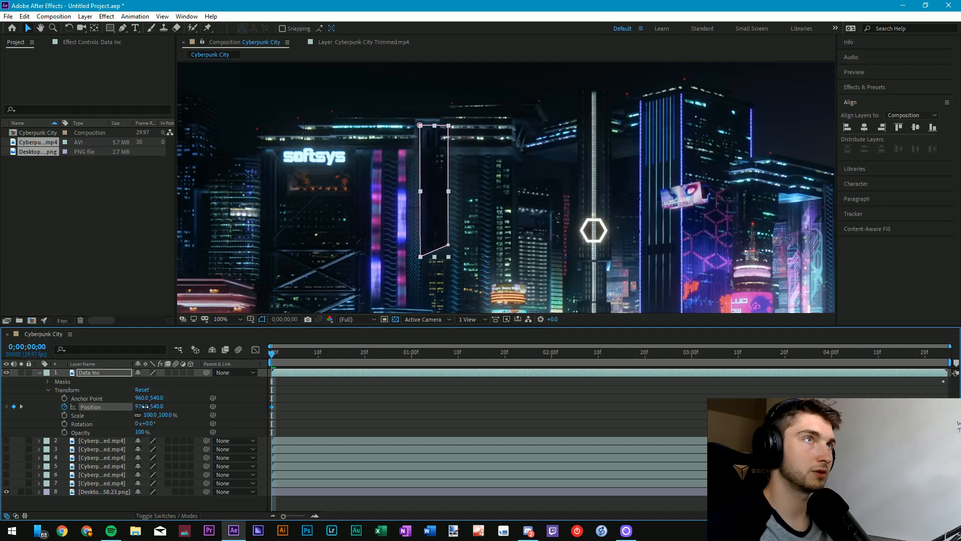
click(315, 410)
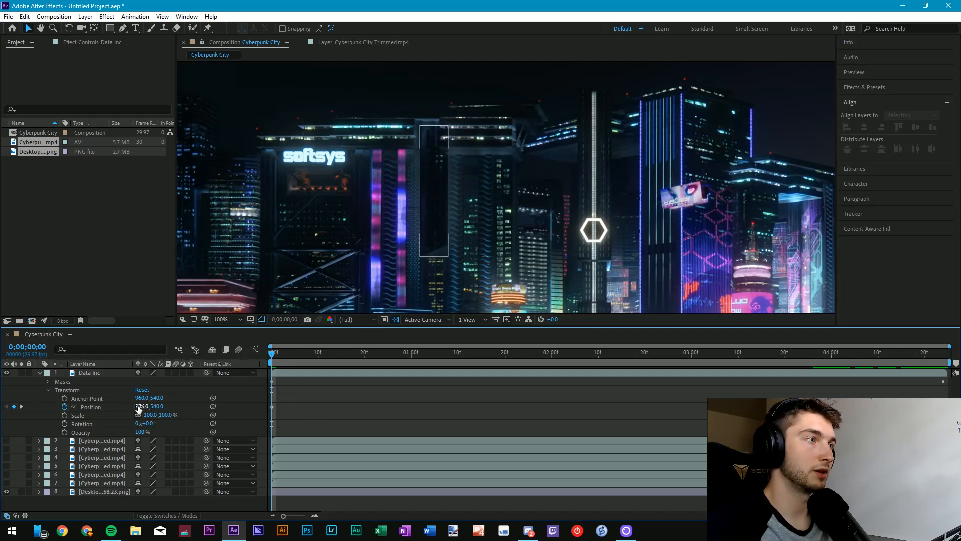
- Preview the composition and scrub around 0;00;03;26 to check how the Data Inc sign lines up with the still
key(space)
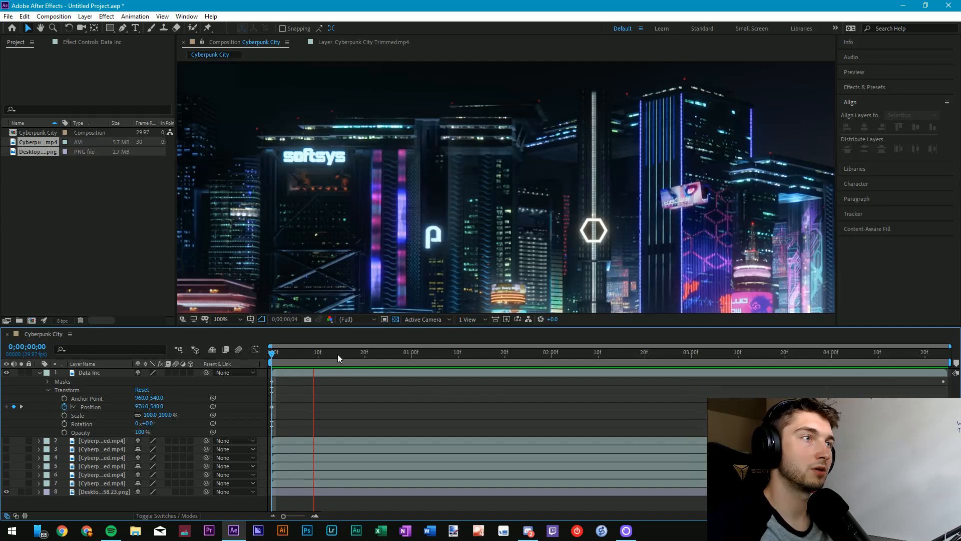
key(space)
drag(270, 353, 813, 354)
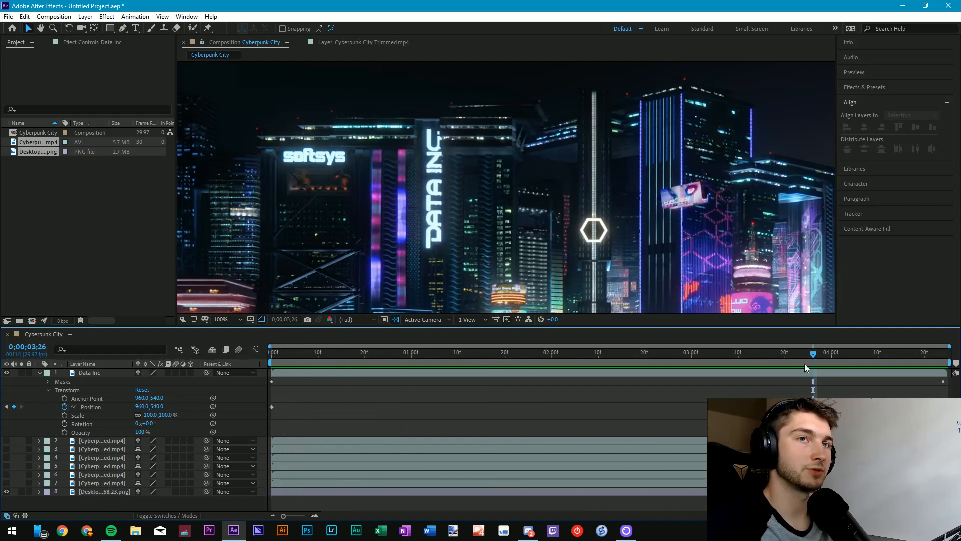
click(783, 372)
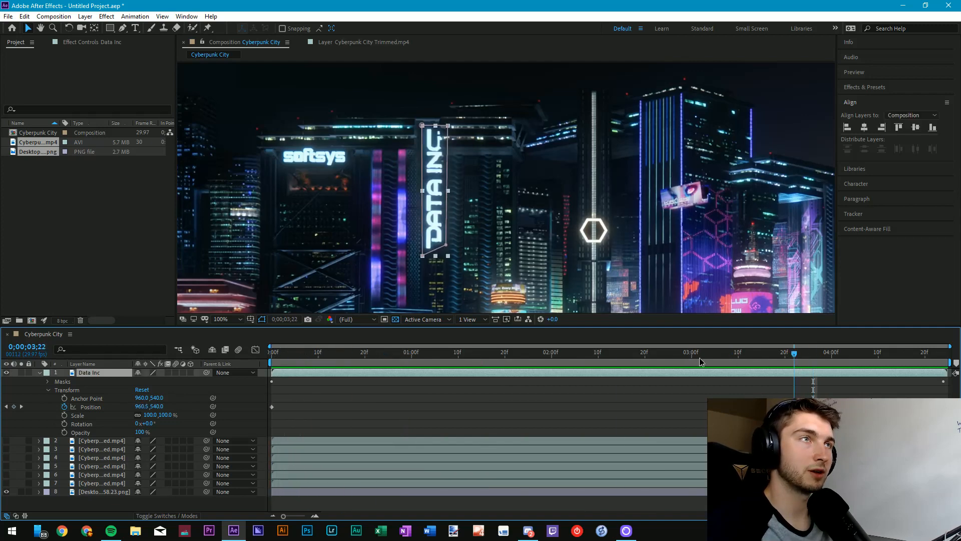
drag(700, 362, 808, 354)
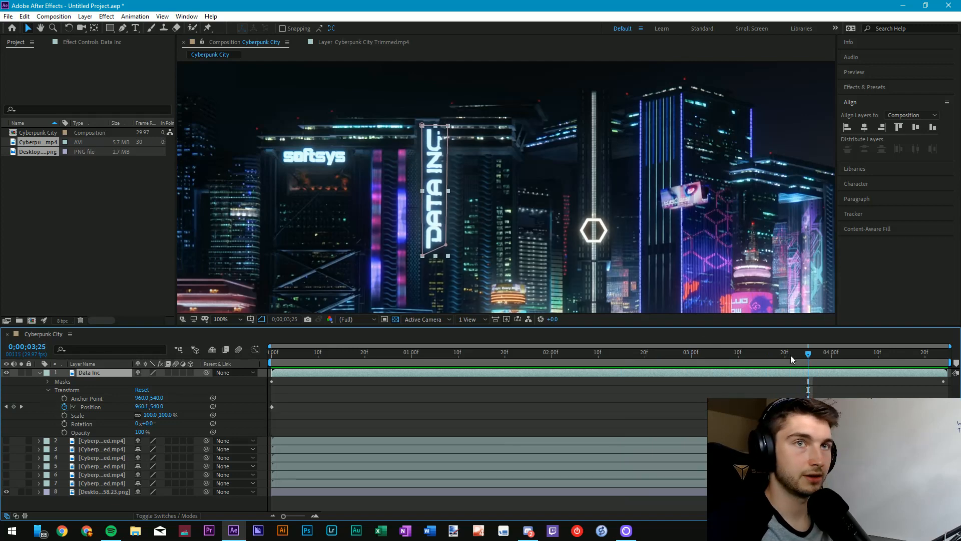
drag(814, 353, 603, 354)
click(818, 353)
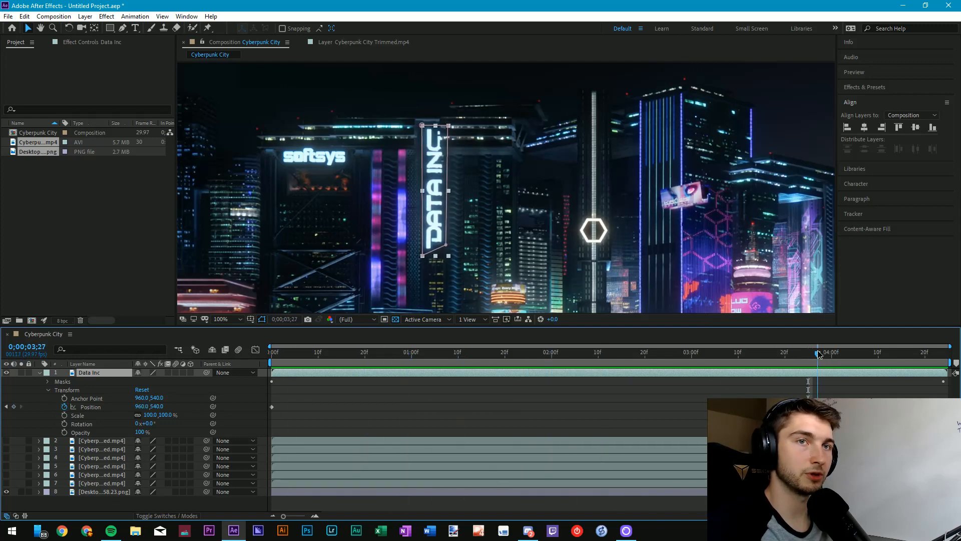
- Try X position 954 for Data Inc at 0;00;04;24, and replace it with a 957.4 keyframe moved over from 0;00;04;22
drag(814, 353, 951, 350)
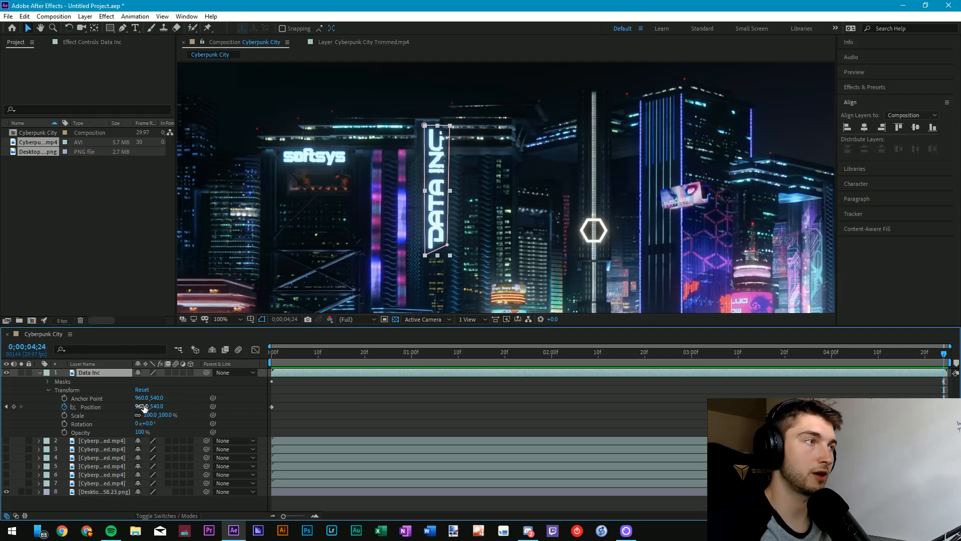
drag(144, 408, 140, 408)
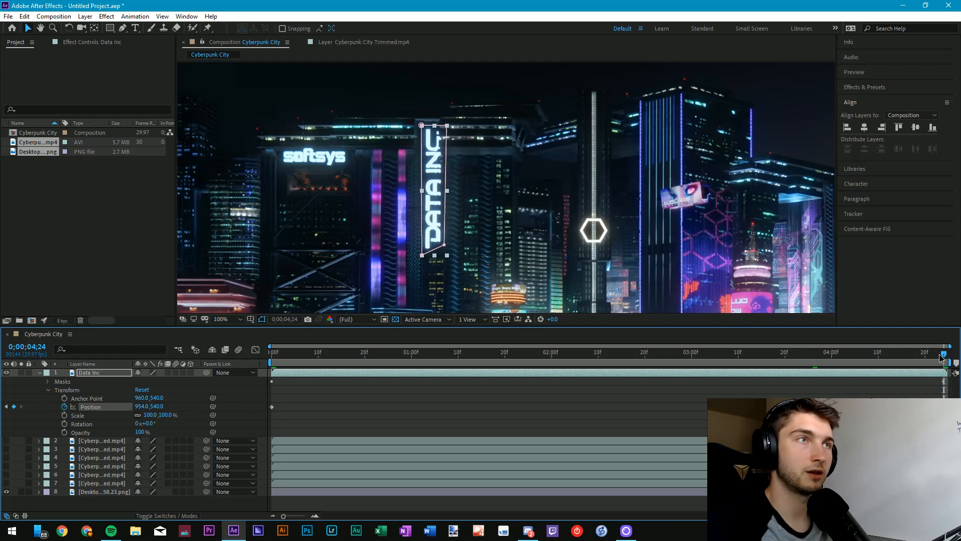
mouse_move(941, 357)
mouse_down()
mouse_move(745, 354)
mouse_move(934, 356)
mouse_up()
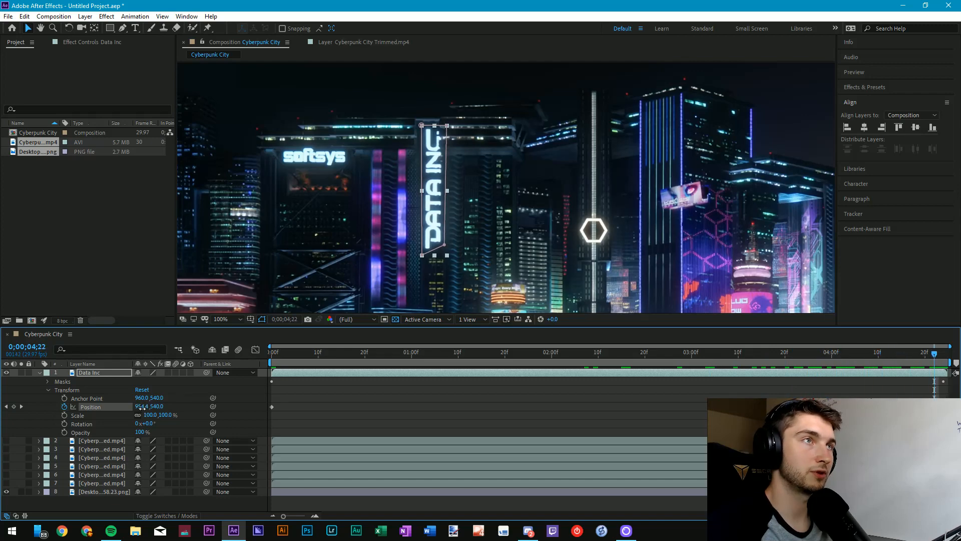
drag(142, 408, 143, 408)
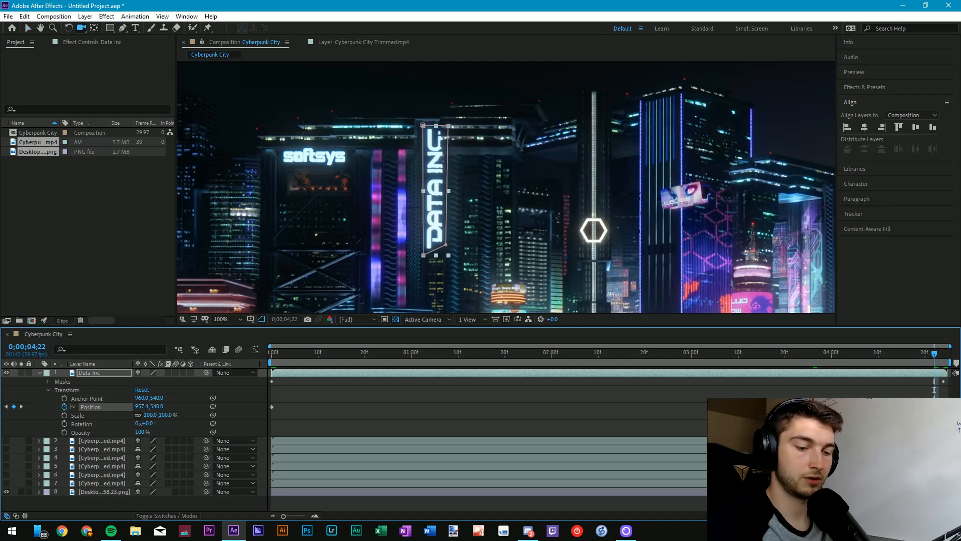
drag(934, 407, 943, 407)
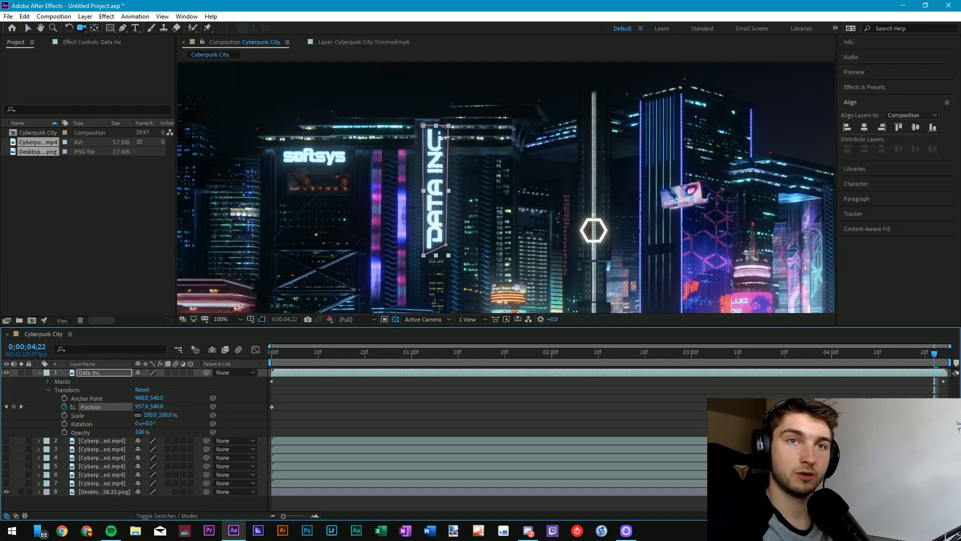
- Set the Data Inc layer's X position to 955.4 at 0;00;04;24 and return to the first frame
mouse_move(934, 354)
mouse_down()
mouse_move(945, 354)
mouse_move(273, 353)
mouse_move(944, 355)
mouse_up()
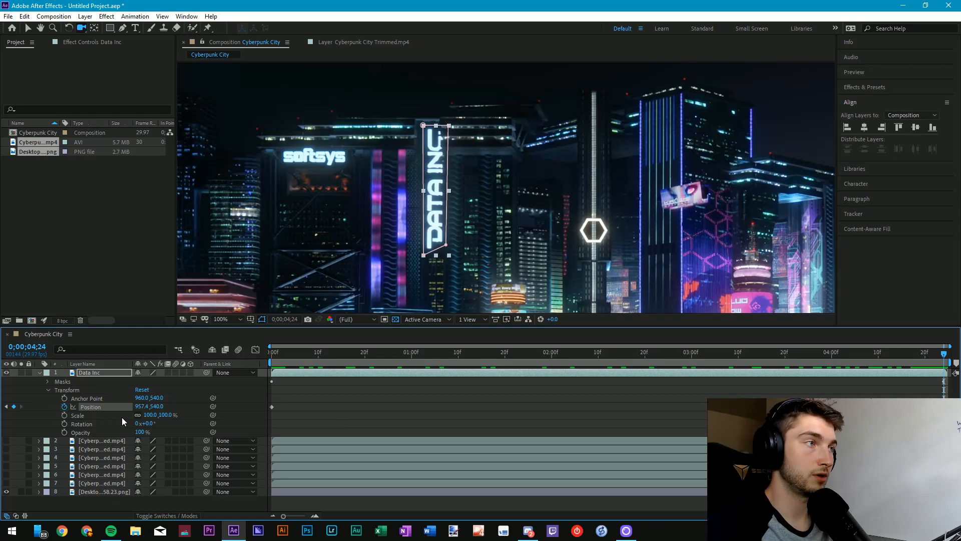
drag(140, 406, 140, 406)
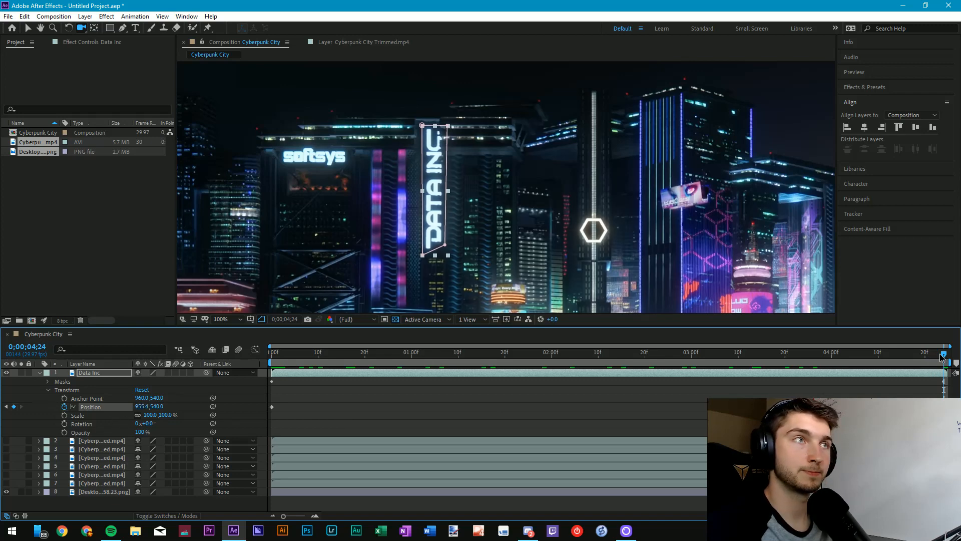
drag(941, 356, 273, 353)
click(361, 414)
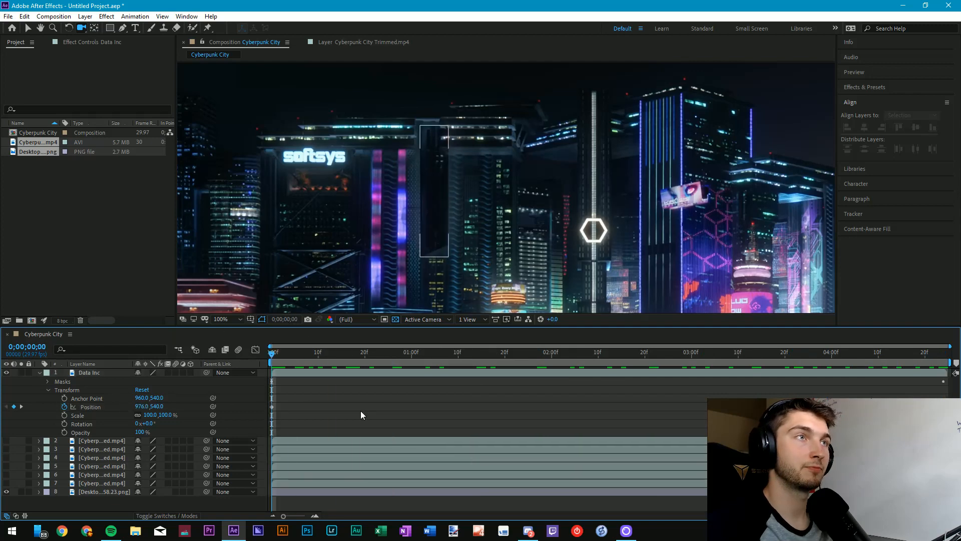
- Preview the loop with the whole composition fitted in the viewer and check the Data Inc sign's motion
key(space)
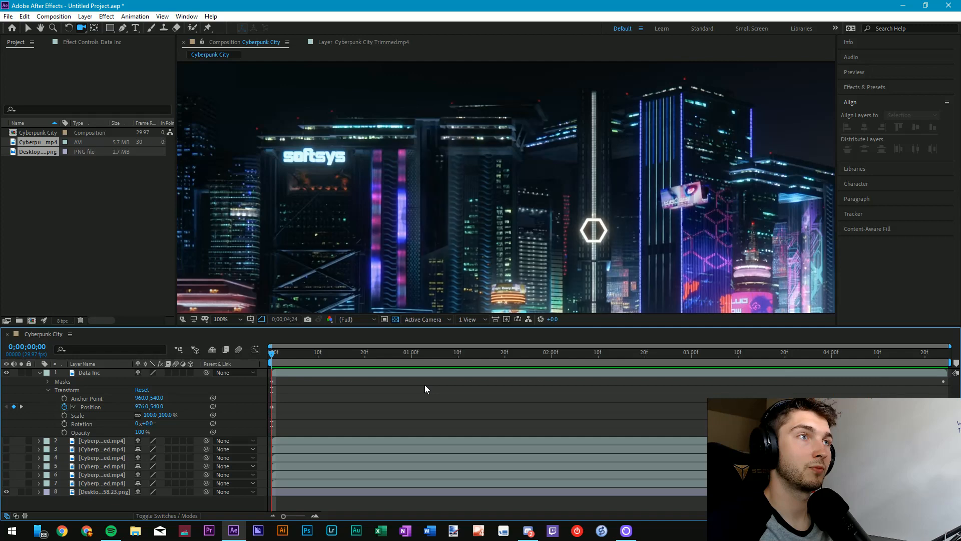
click(223, 320)
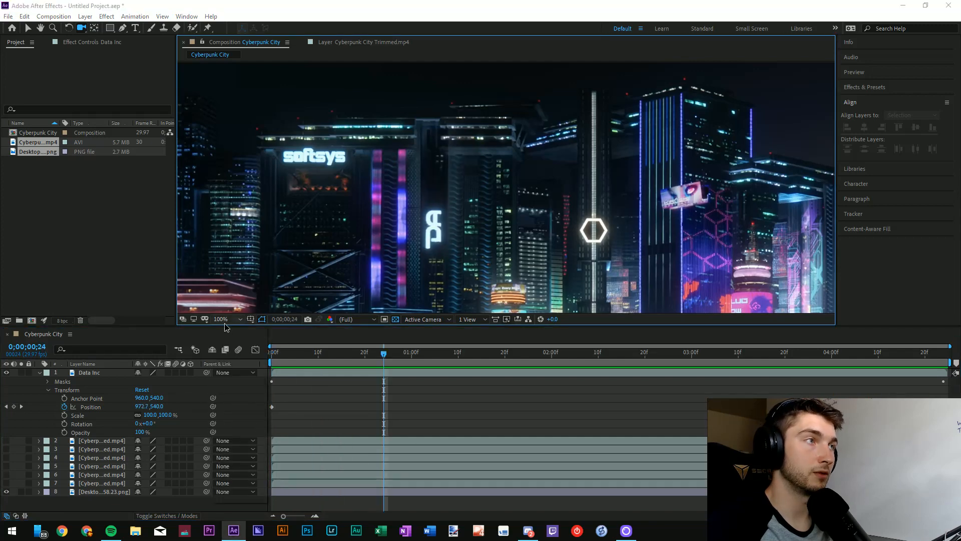
click(239, 340)
drag(384, 355, 260, 379)
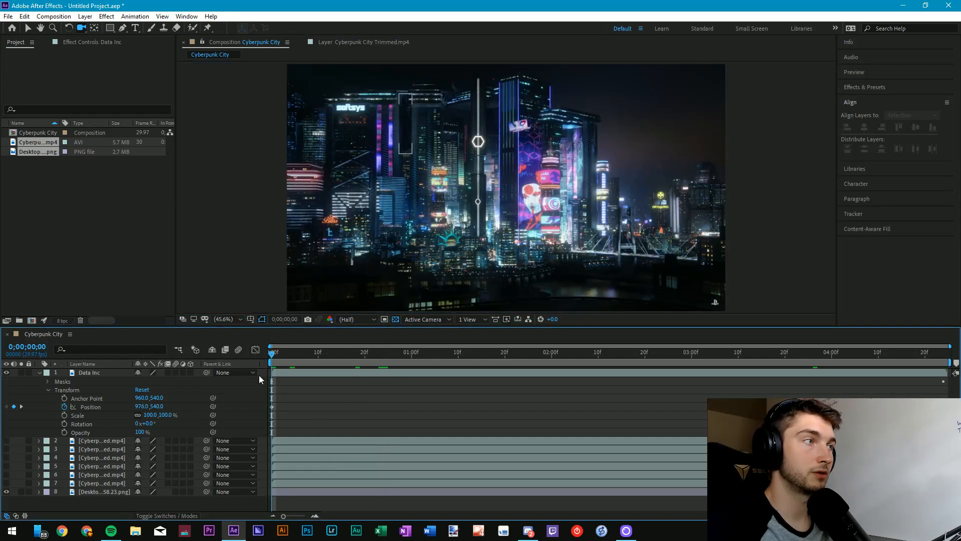
click(97, 372)
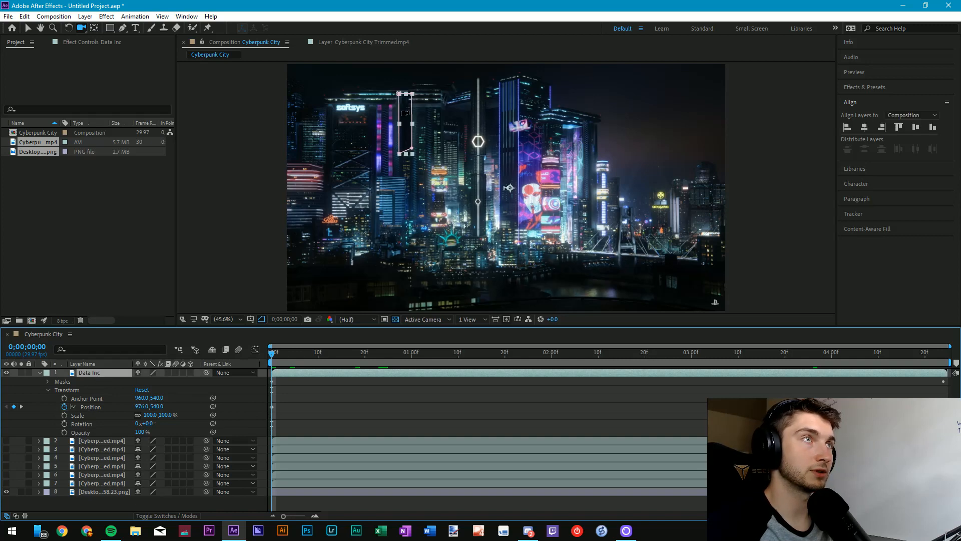
click(311, 400)
key(space)
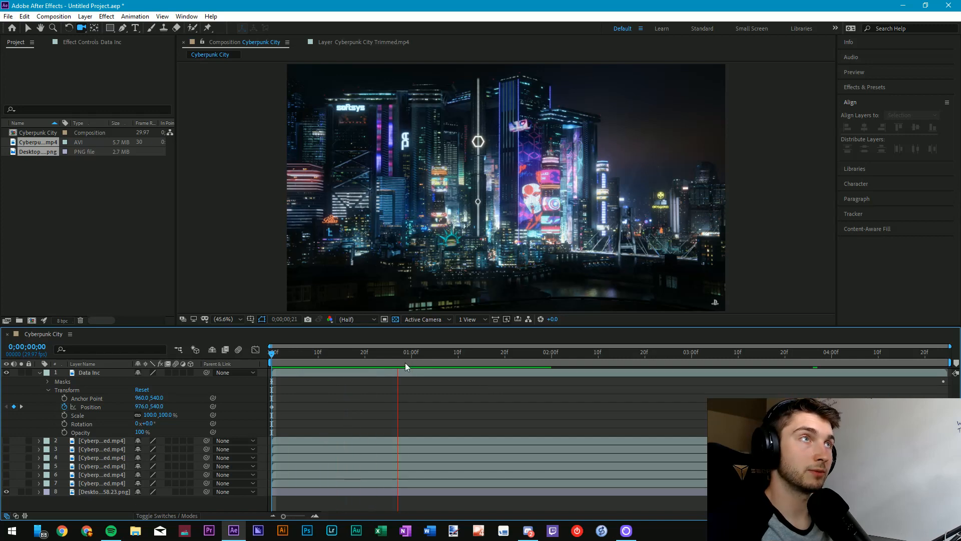
drag(435, 357, 732, 370)
key(Home)
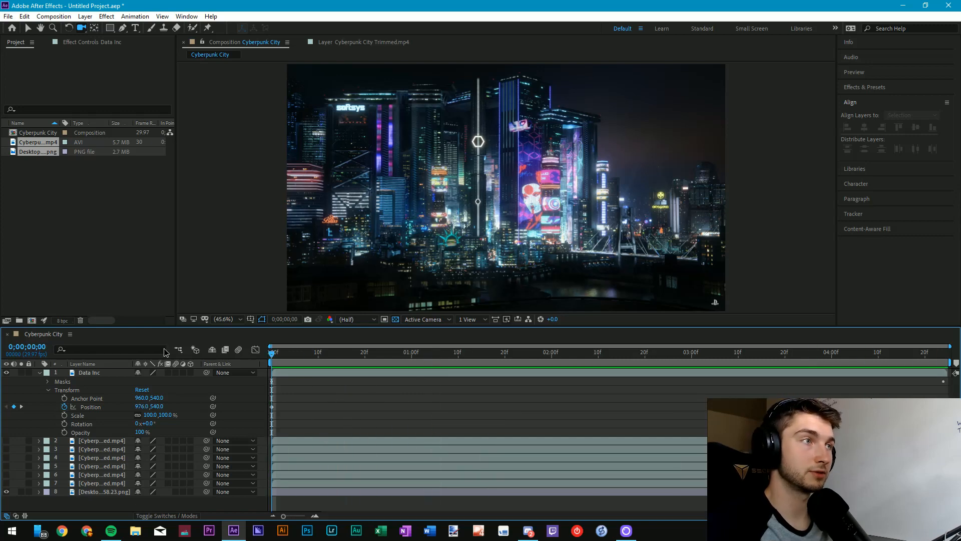
- Examine the lower edge of the Data Inc sign at 200% magnification, scrubbing forward to 0;00;02;21
click(318, 372)
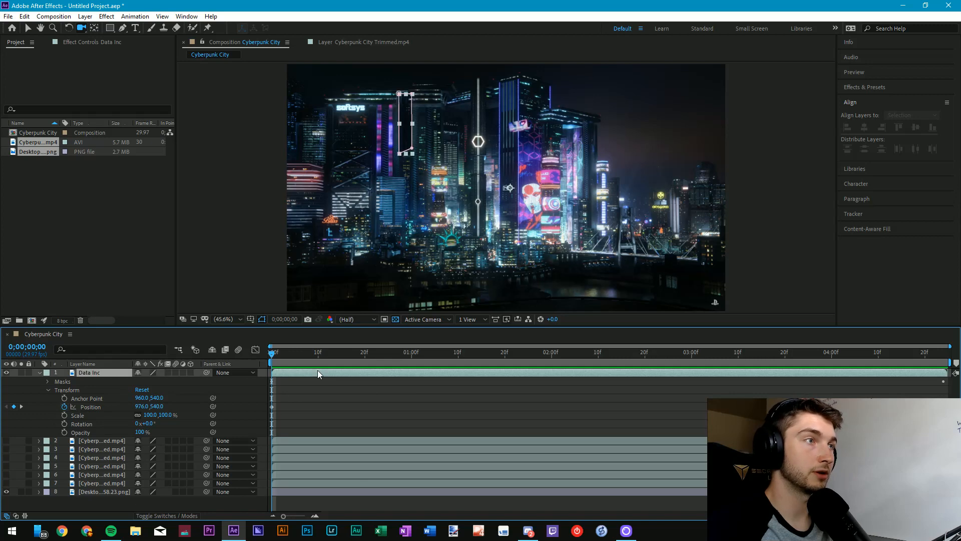
drag(272, 356, 426, 356)
scroll(503, 187, up, 4)
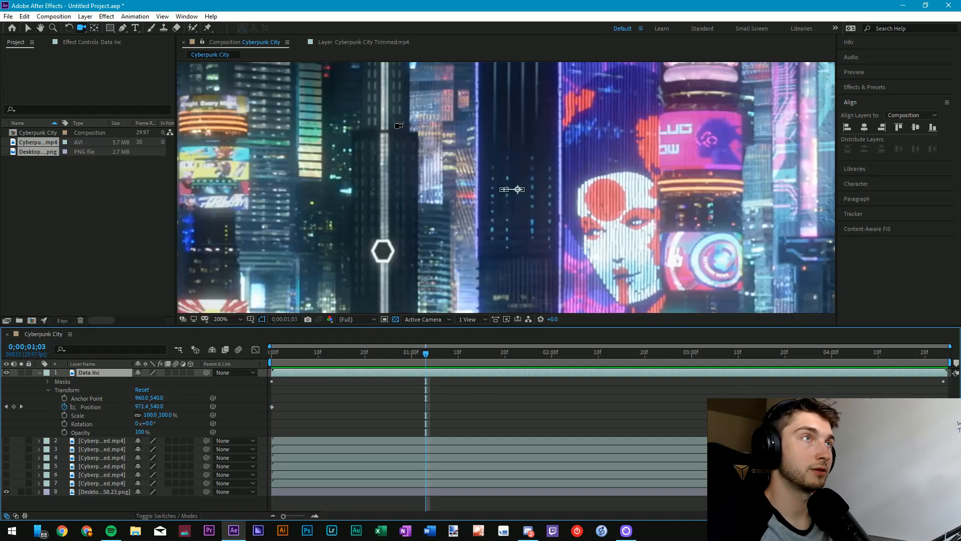
click(40, 28)
drag(235, 90, 546, 291)
drag(458, 157, 512, 153)
key(v)
drag(426, 355, 650, 360)
click(443, 408)
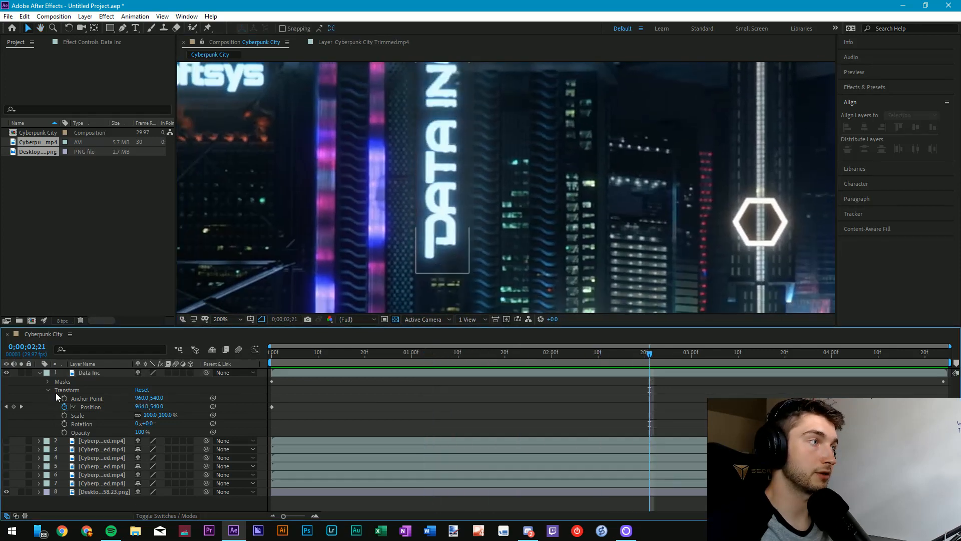
- Collapse Data Inc's Transform group, expand Mask 1 and set its mask feather to 2 pixels
click(49, 389)
click(47, 382)
click(55, 389)
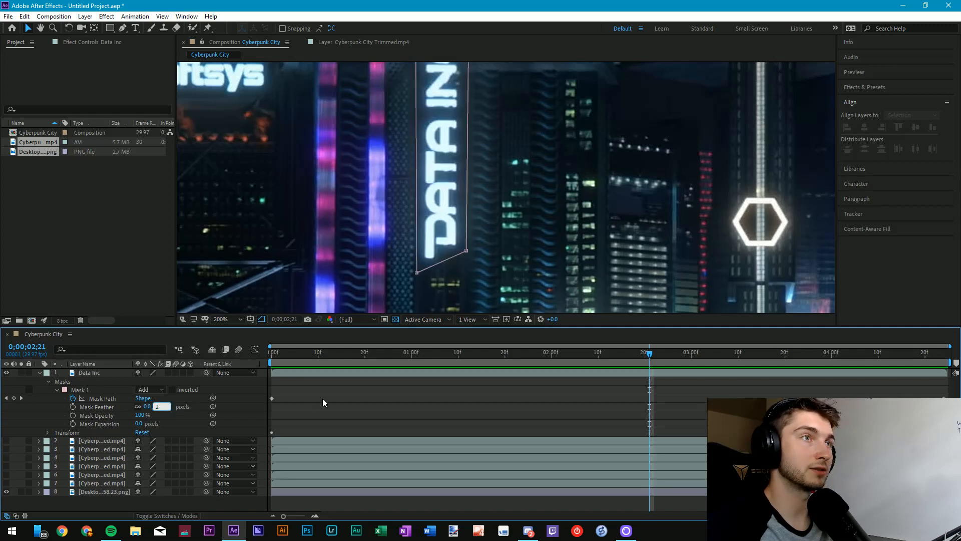
key(Return)
click(378, 401)
click(424, 261)
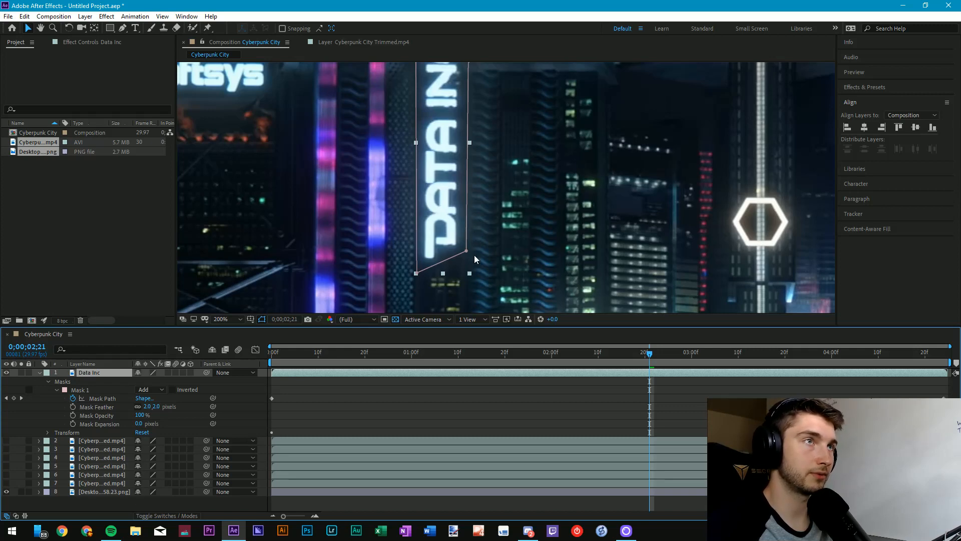
click(535, 414)
- Try Mask 1 without feathering at 0;00;00;04 by setting its mask feather to 0 pixels
drag(650, 354, 288, 359)
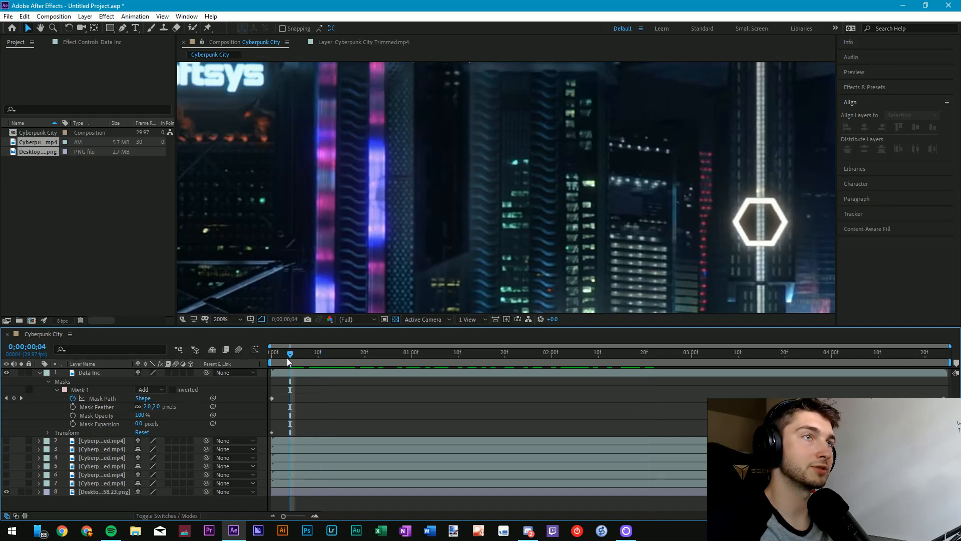
drag(153, 409, 172, 408)
drag(155, 408, 77, 424)
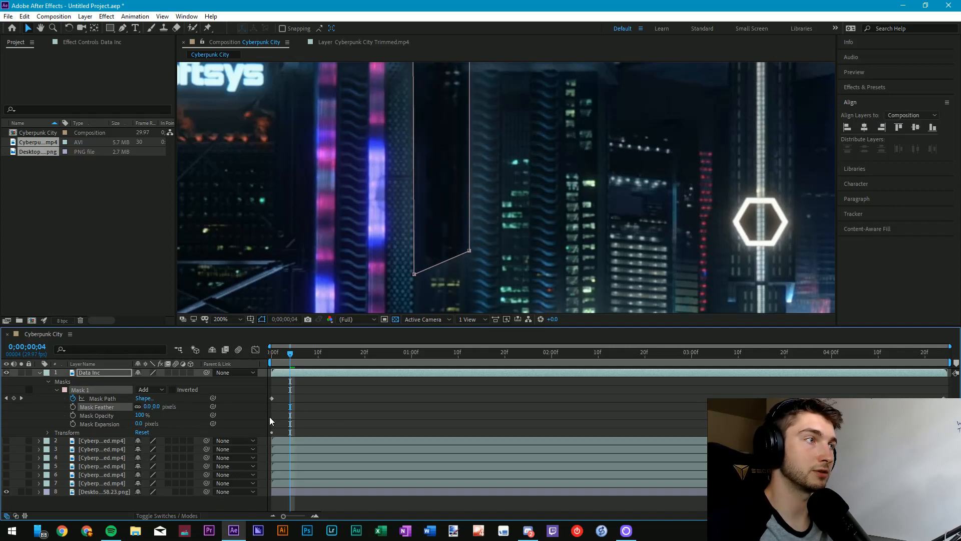
click(270, 420)
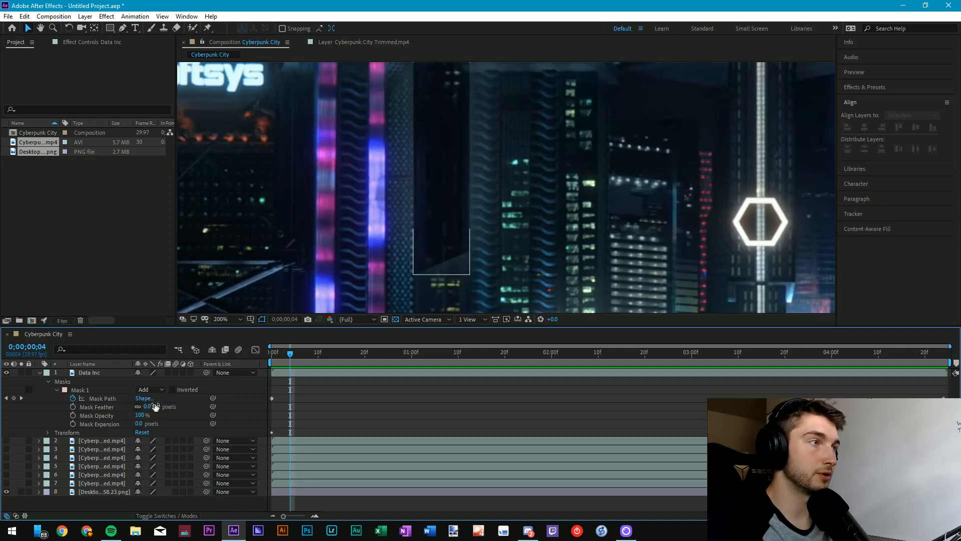
- Raise Mask 1's feather to 13 pixels as a trial and settle on 10 pixels
drag(156, 405, 162, 407)
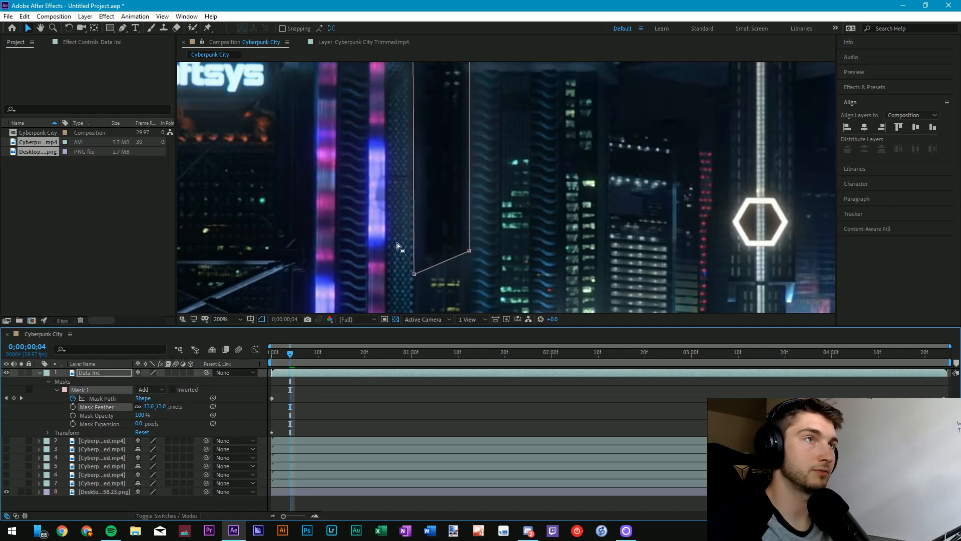
click(163, 407)
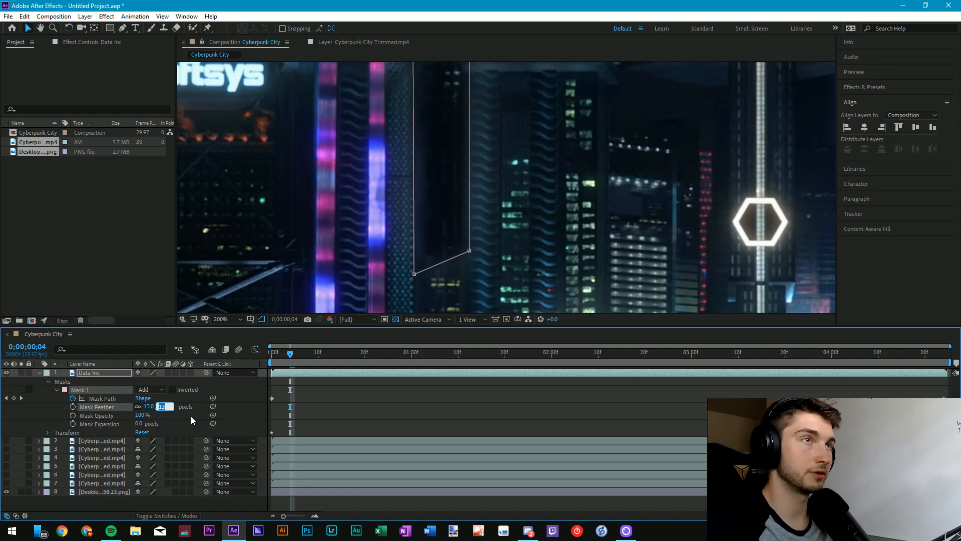
text(10)
click(374, 392)
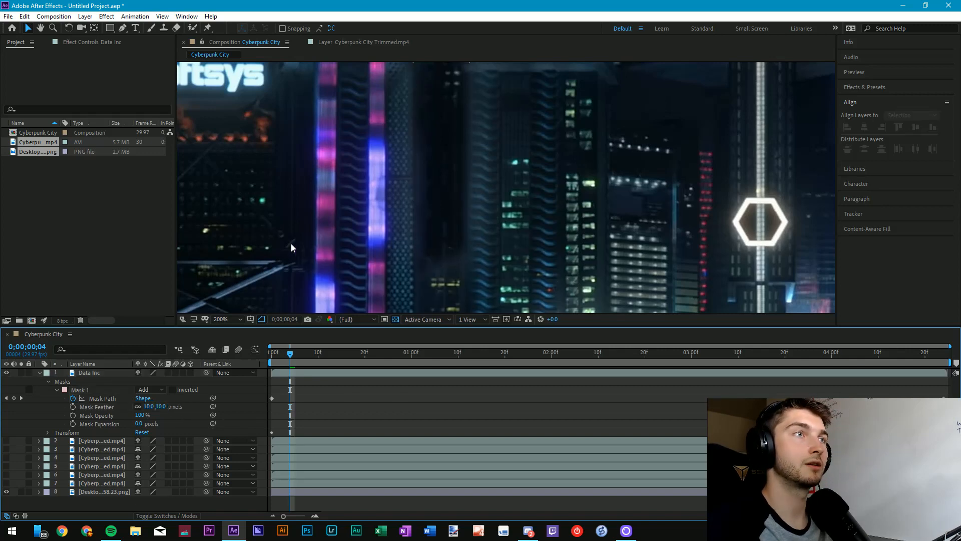
- Try Mask 1 in Intersect, Lighten, Darken, Difference and Subtract modes and return it to Add
click(153, 389)
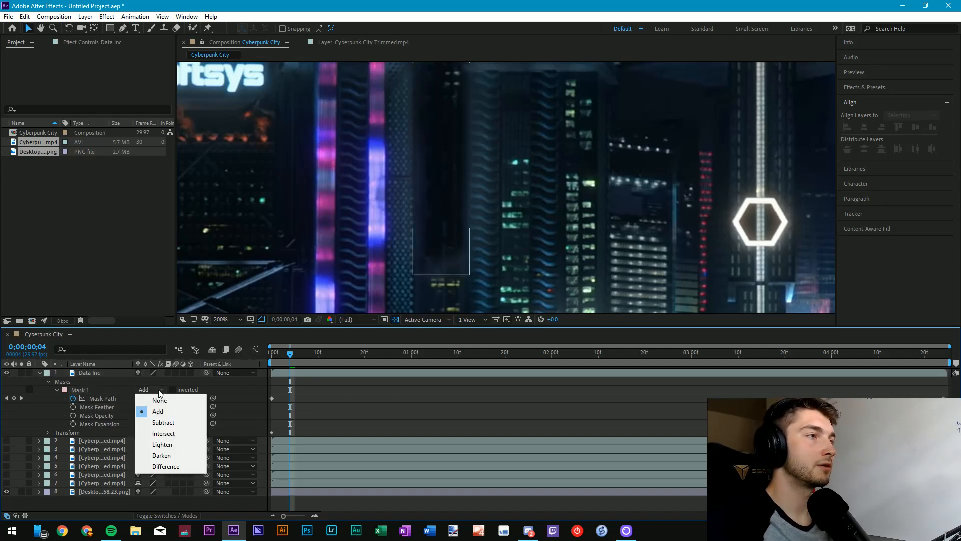
click(169, 433)
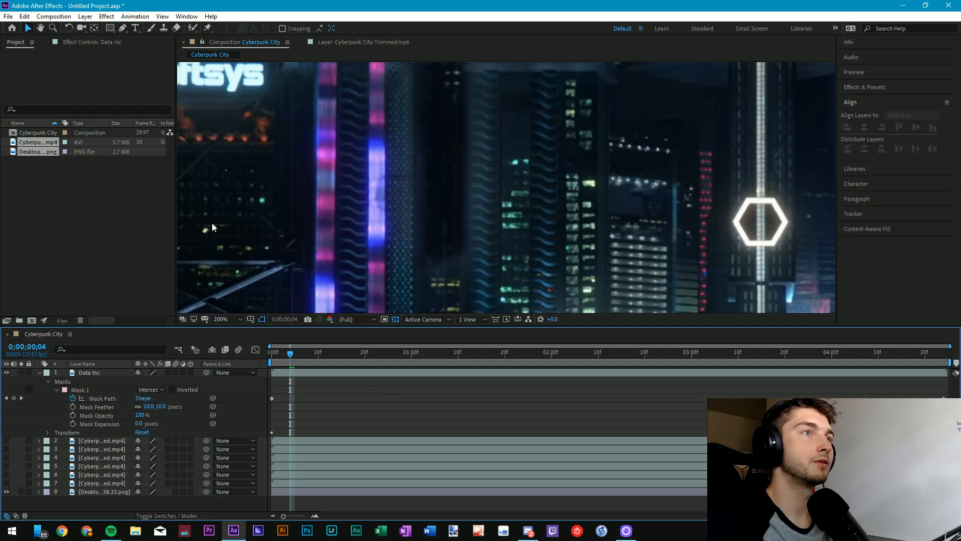
click(150, 389)
click(173, 444)
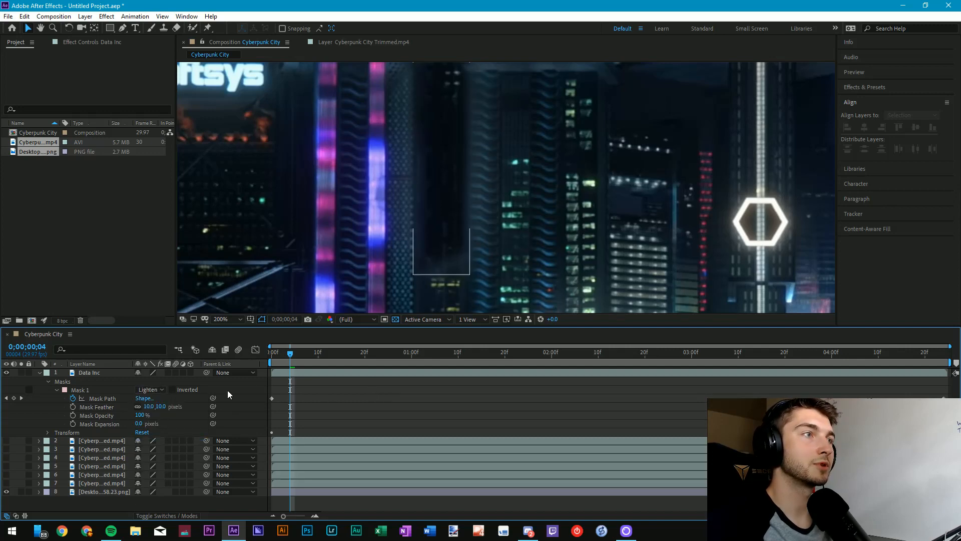
click(159, 390)
click(168, 458)
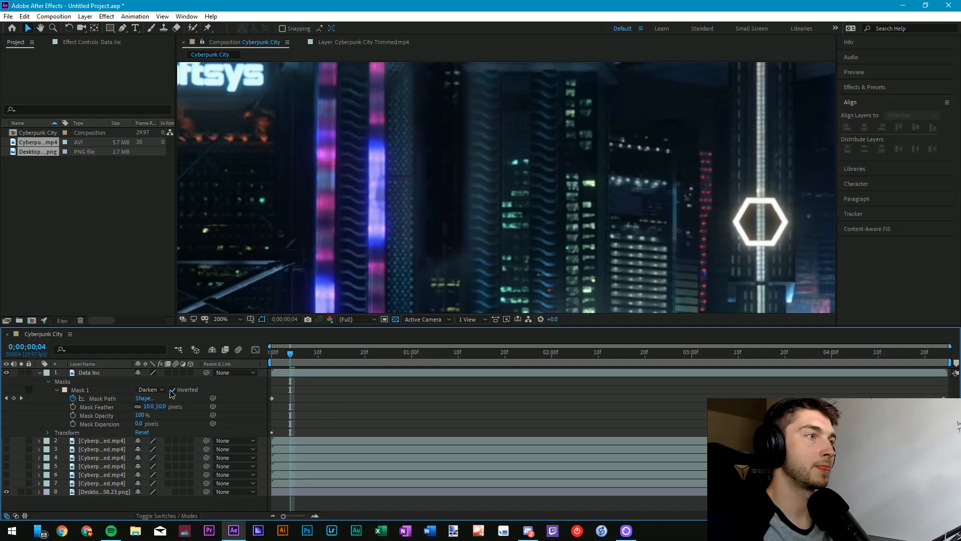
click(151, 391)
click(168, 466)
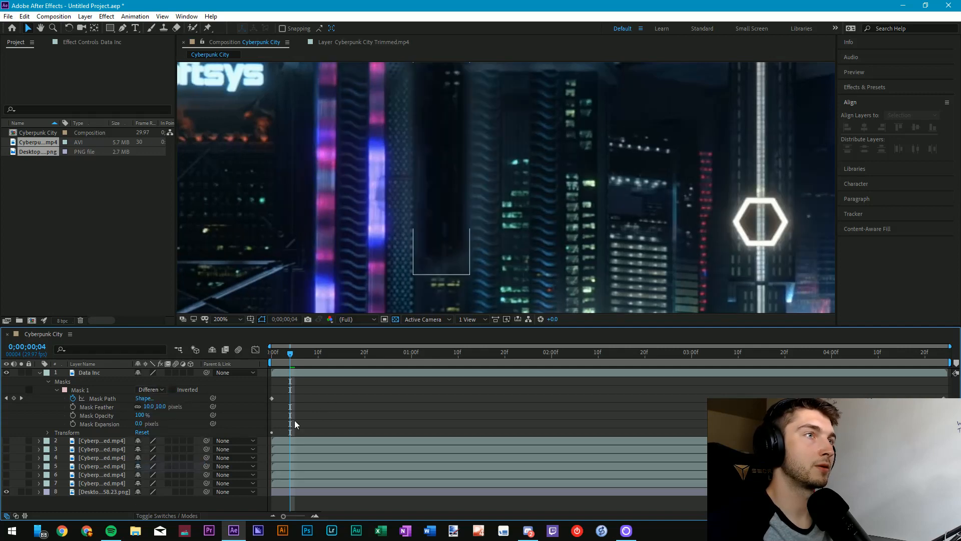
click(151, 389)
click(157, 421)
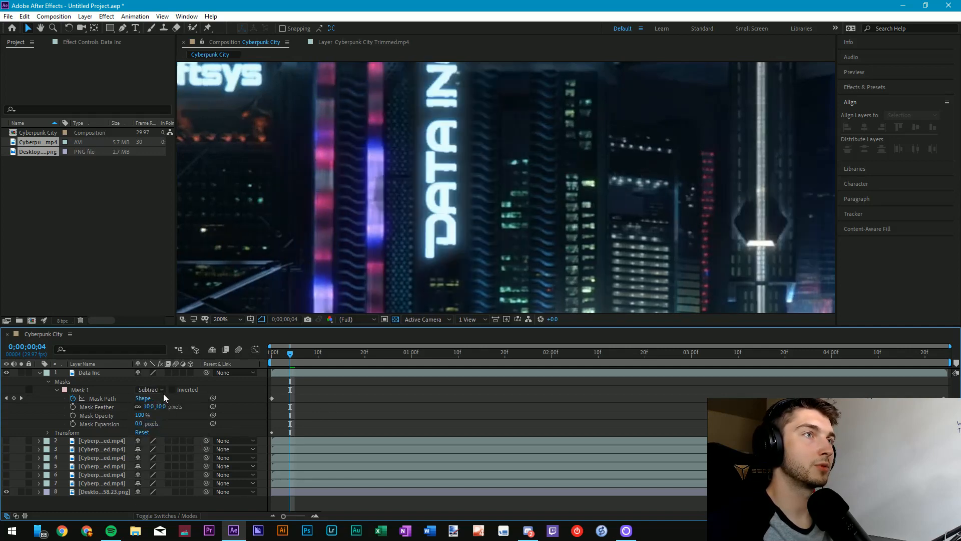
click(150, 393)
click(154, 413)
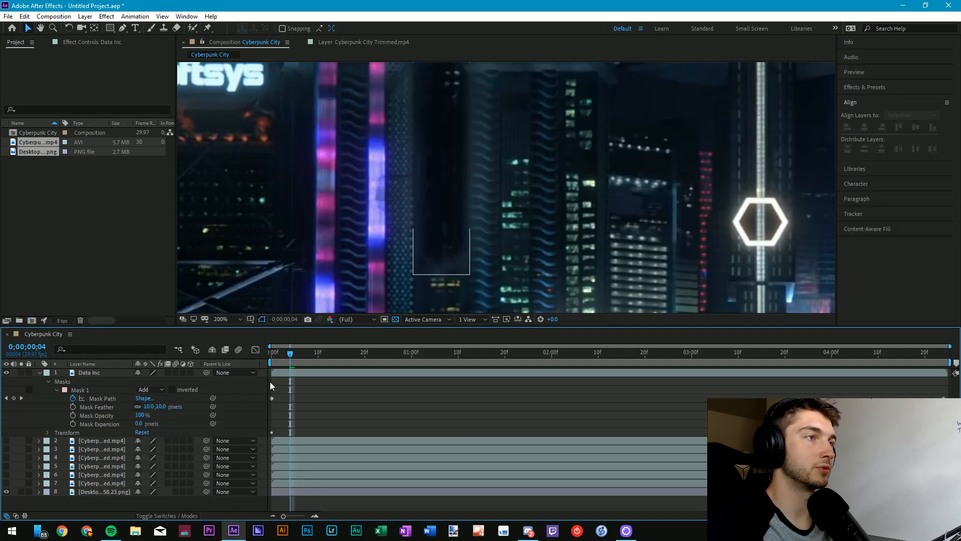
- Play back the composition from 0;00;00;00 with the whole frame fitted in view
click(293, 369)
drag(291, 354, 255, 350)
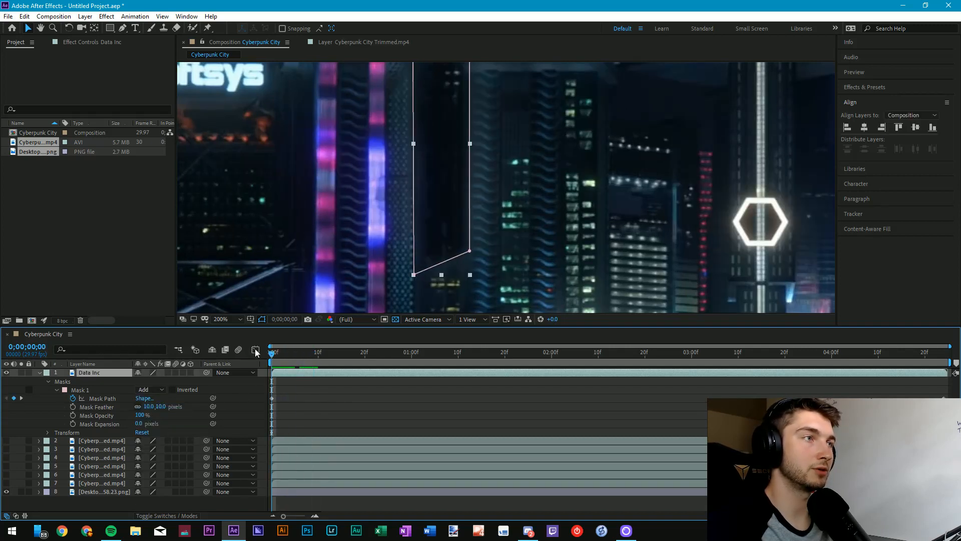
click(226, 319)
click(217, 330)
click(295, 403)
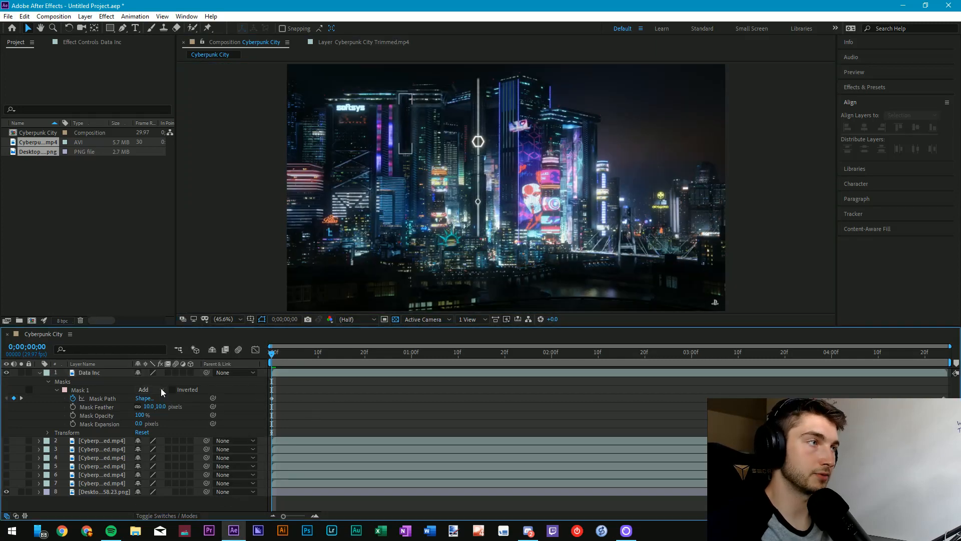
key(space)
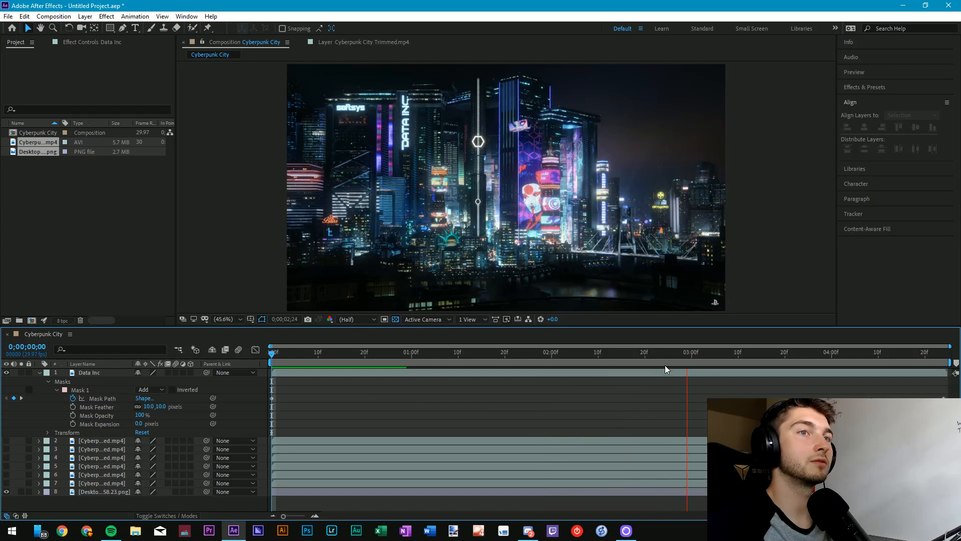
key(space)
- Examine the Data Inc sign at 100% magnification, scrubbing back to 0;00;00;00
scroll(384, 164, up, 2)
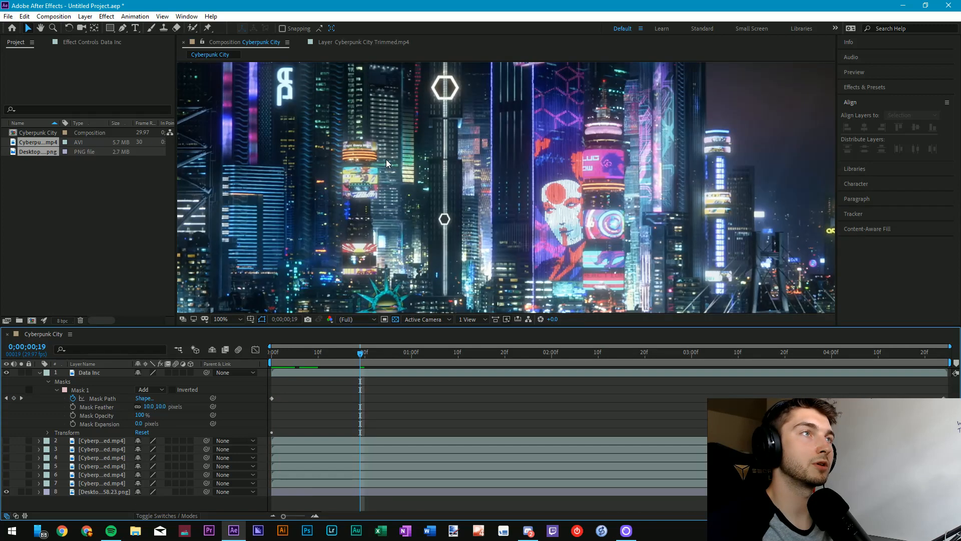
drag(364, 111, 493, 253)
drag(358, 367, 219, 344)
drag(305, 354, 243, 347)
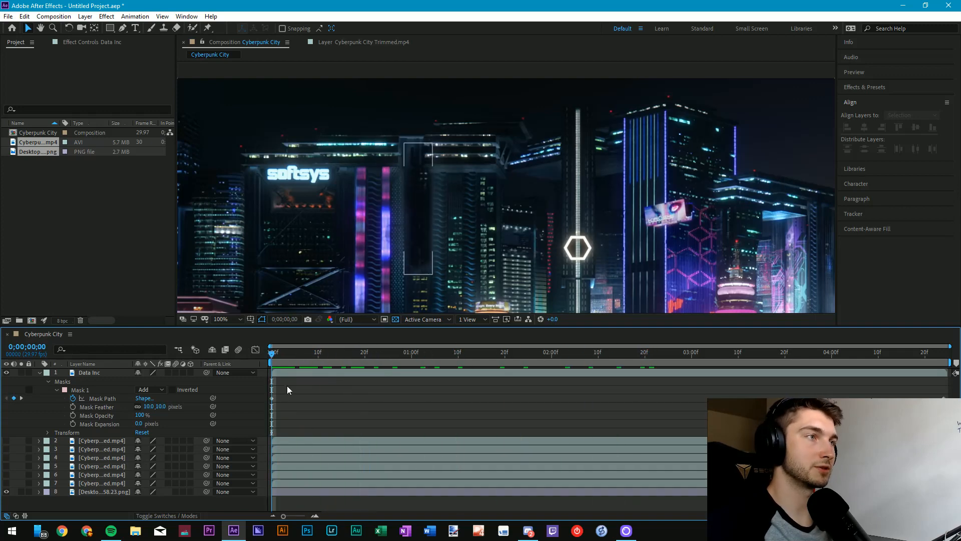
- Collapse Data Inc's Masks group and show the Modes column for the layers
click(48, 382)
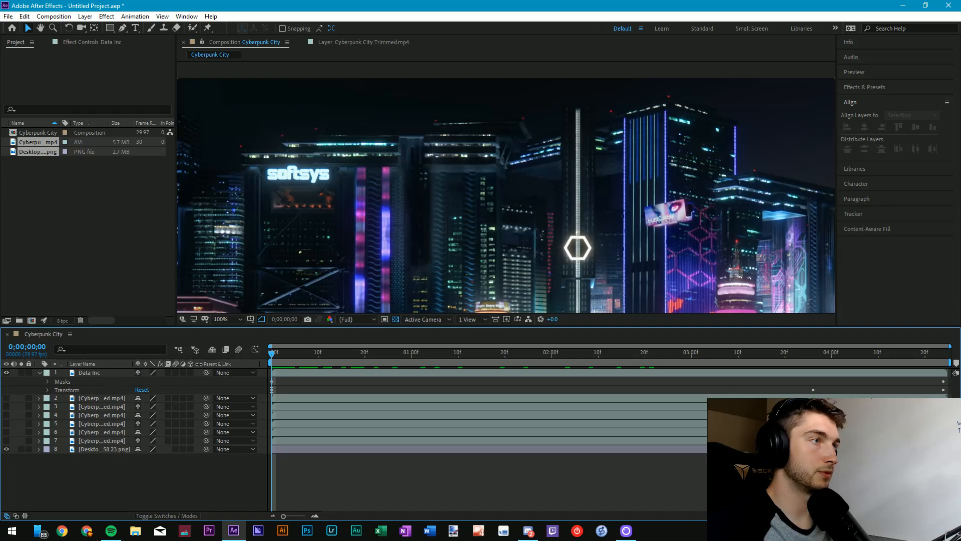
right_click(263, 365)
mouse_move(291, 394)
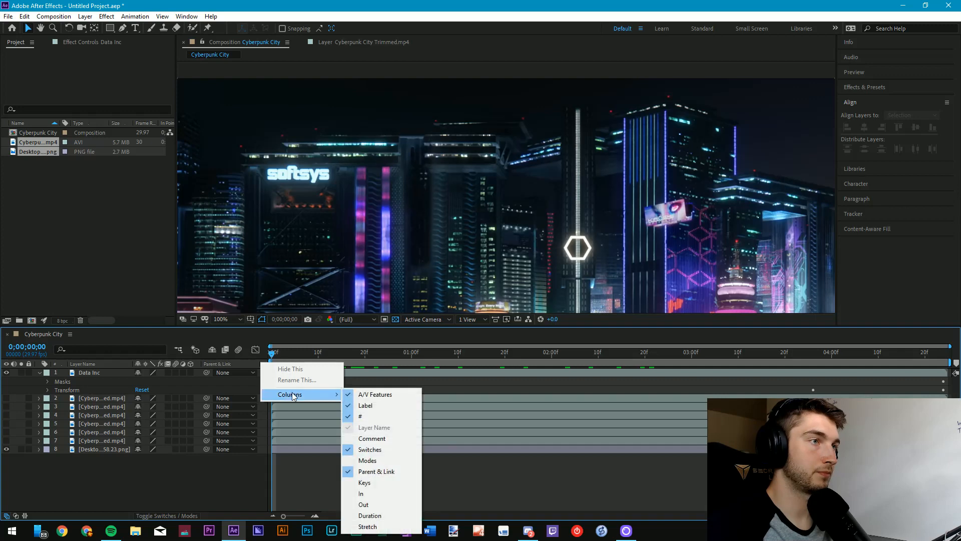
click(386, 461)
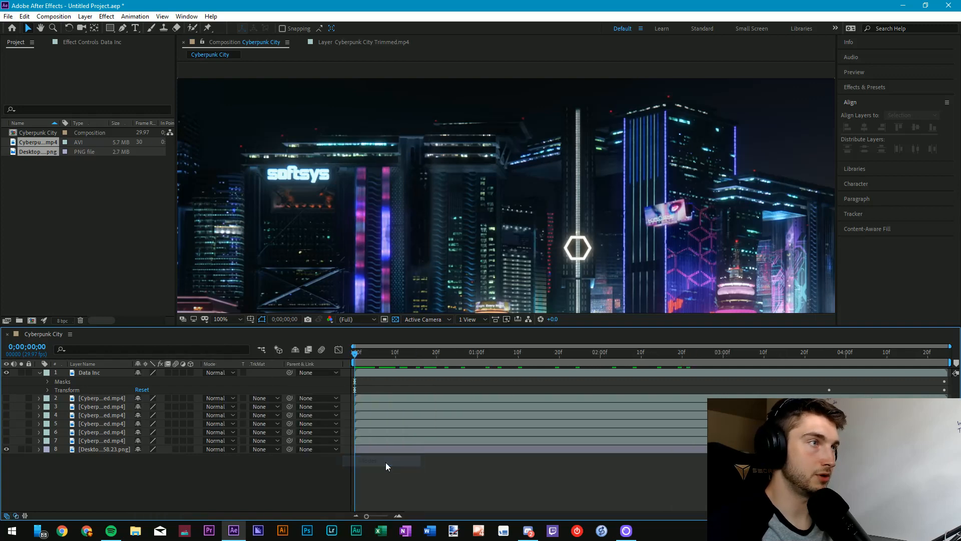
- Try the Add and Darken blending modes on the Data Inc layer and preview it with Darken
click(231, 373)
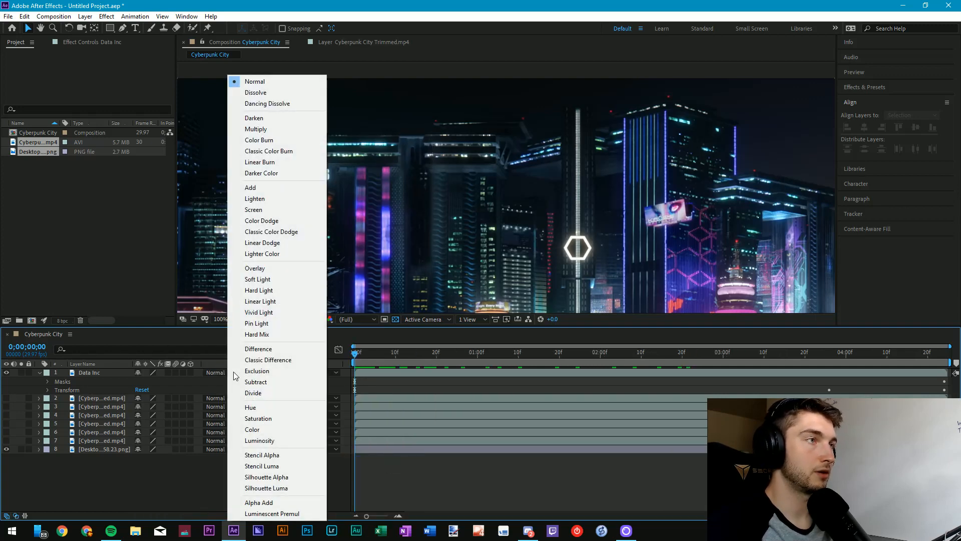
click(261, 190)
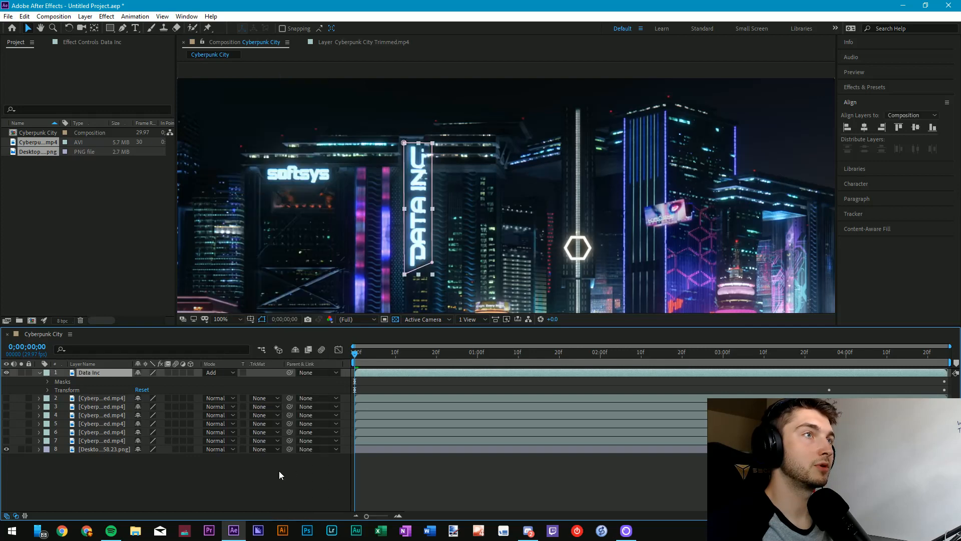
click(223, 372)
click(256, 118)
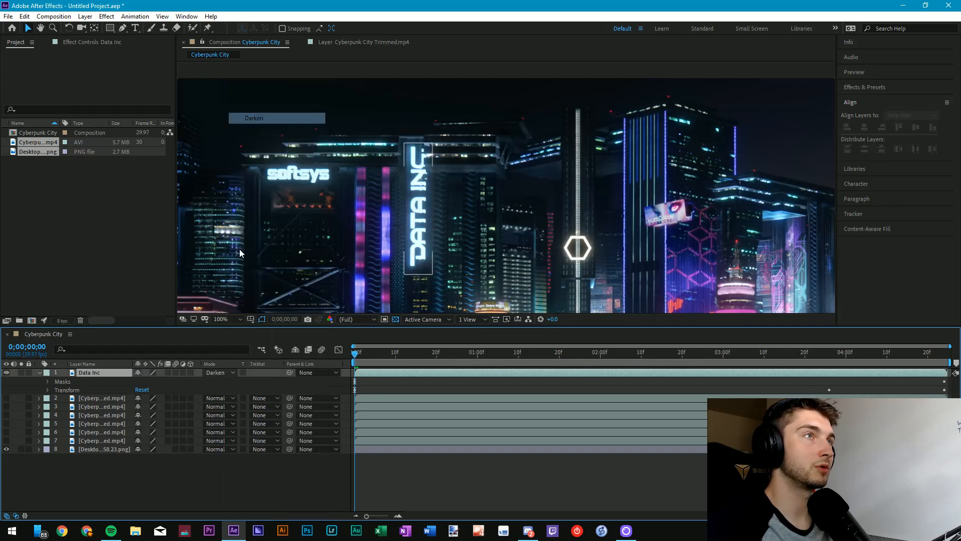
key(space)
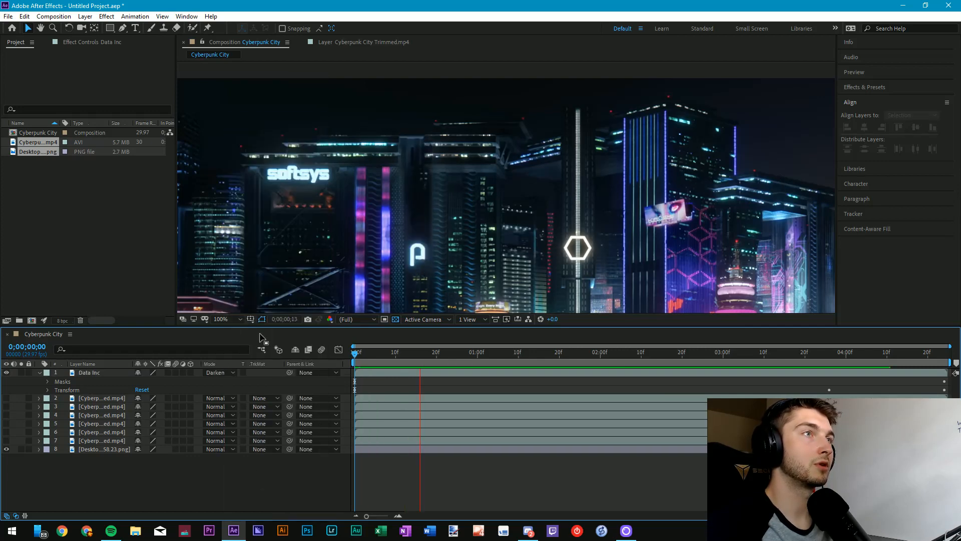
key(space)
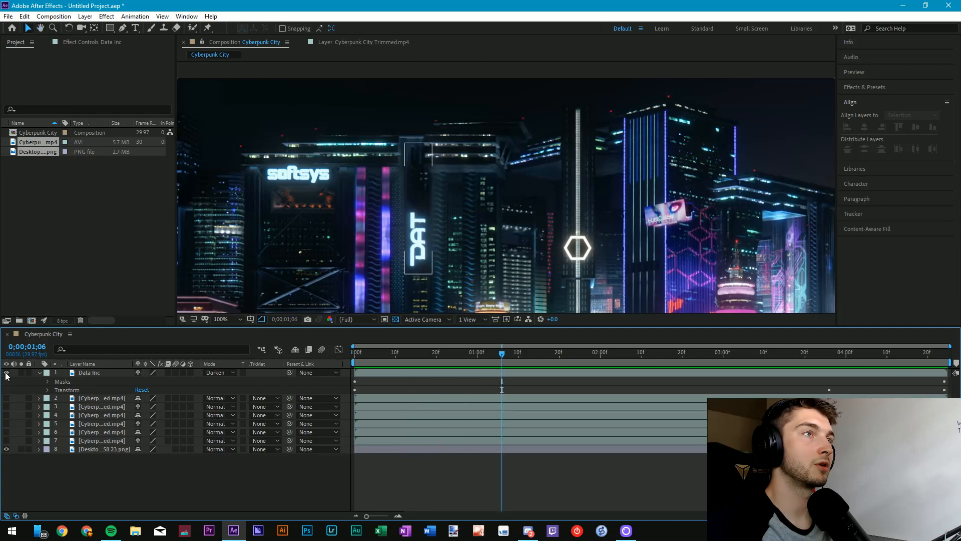
- Hide the Data Inc layer, play back the composition without it and return to 0;00;00;00
click(6, 373)
key(space)
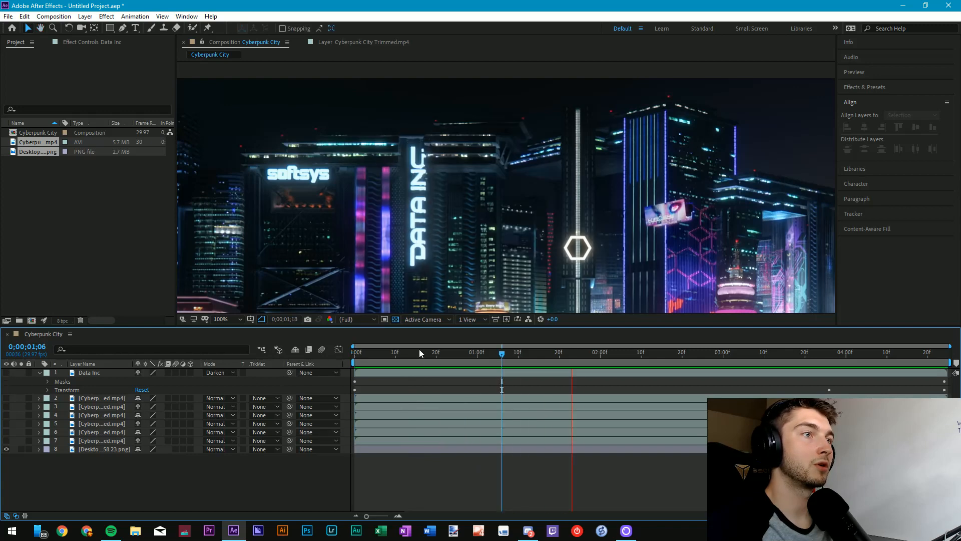
drag(419, 352, 320, 351)
- Try the Difference, Overlay and Add blending modes on the hidden Data Inc layer and play back with Add
click(221, 373)
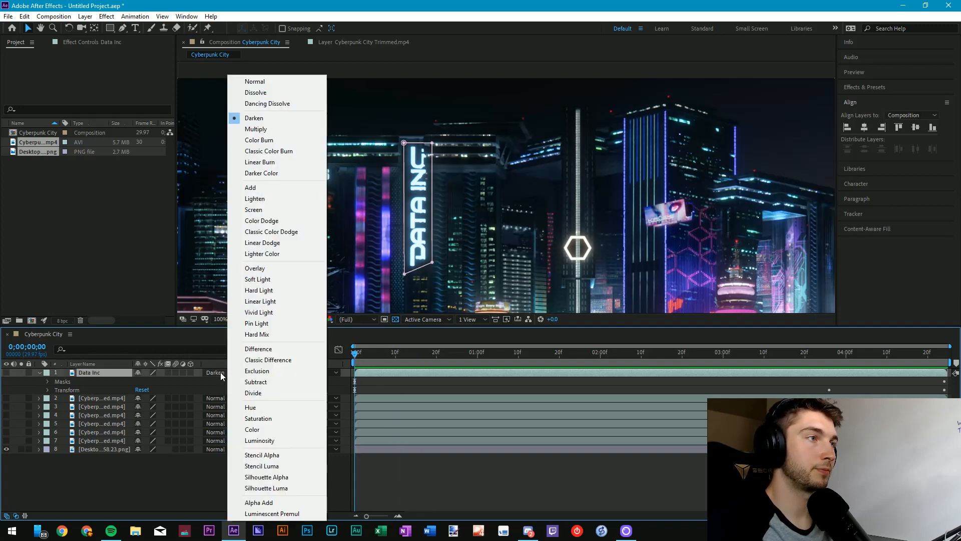
click(259, 353)
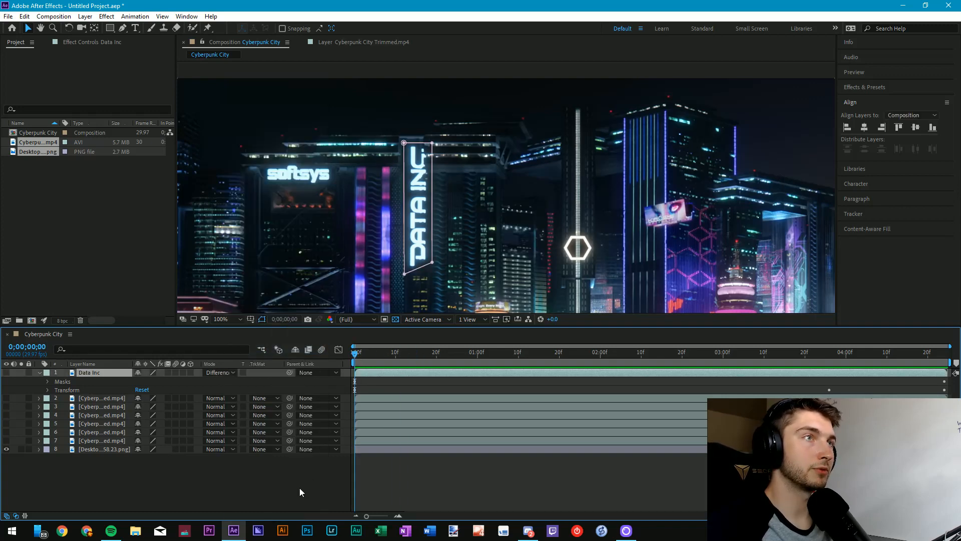
click(217, 374)
click(254, 267)
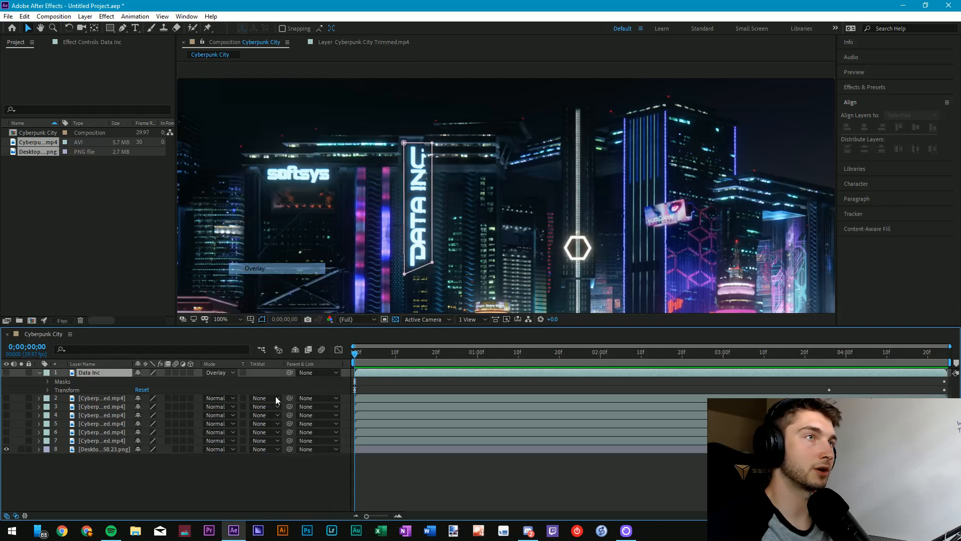
click(223, 373)
click(249, 188)
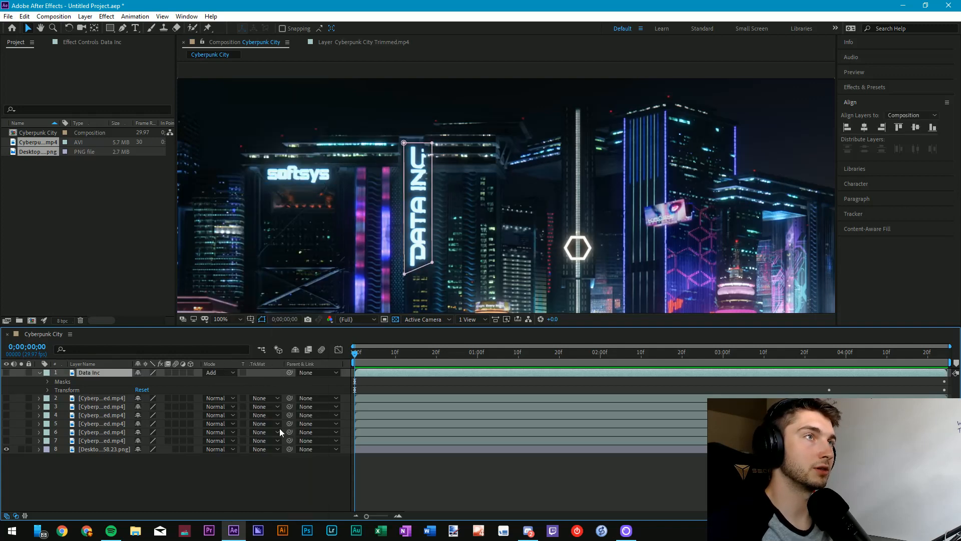
key(space)
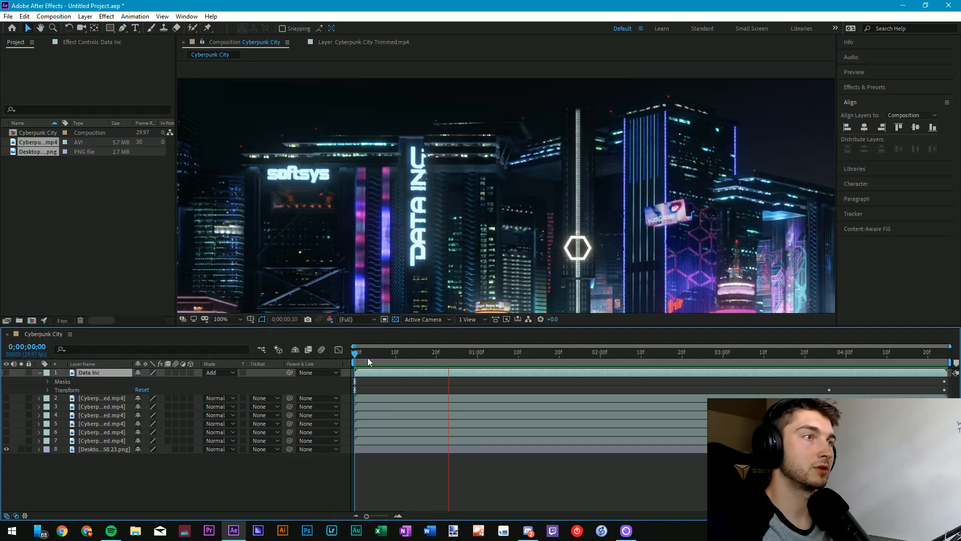
key(space)
- Set Data Inc's blending mode to Darken, make the layer visible again and preview the sign animation
click(221, 372)
click(260, 120)
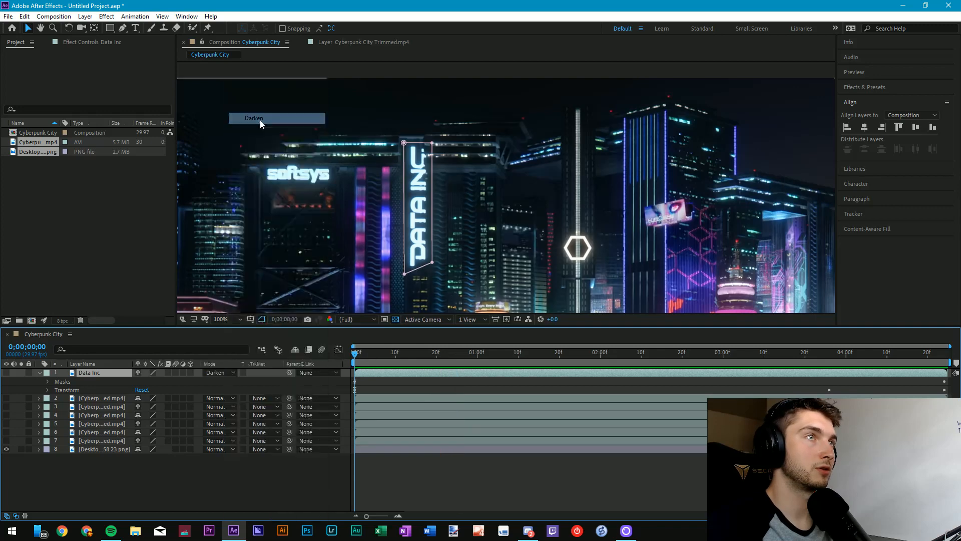
key(space)
key(space)
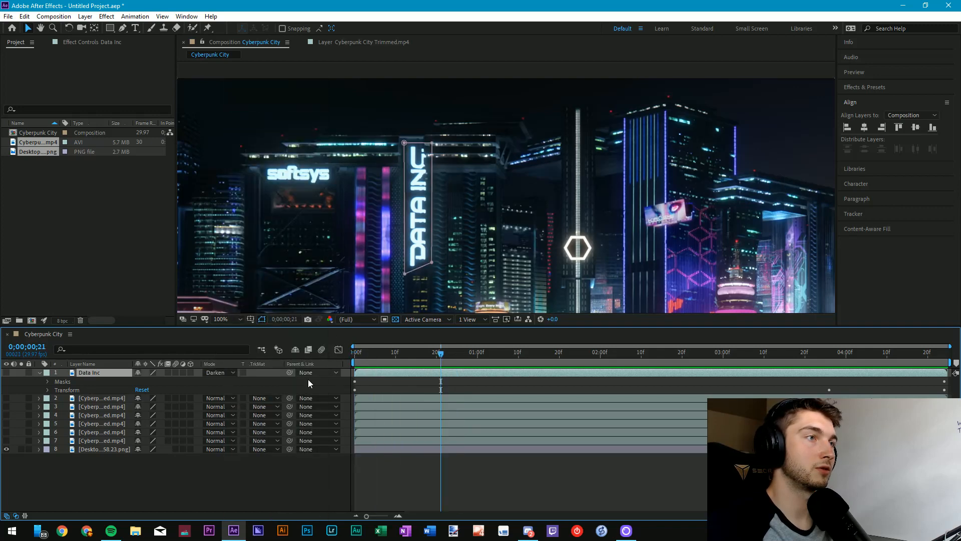
click(7, 373)
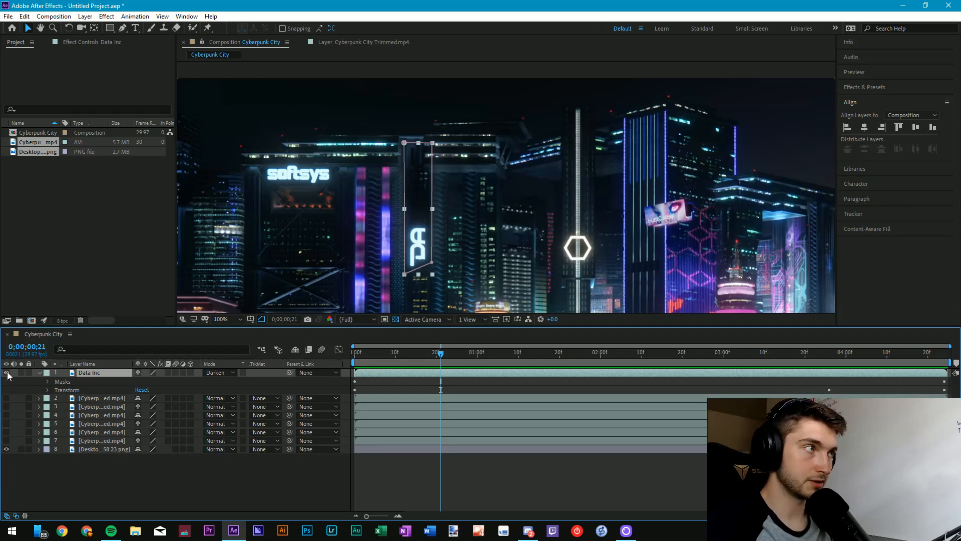
key(space)
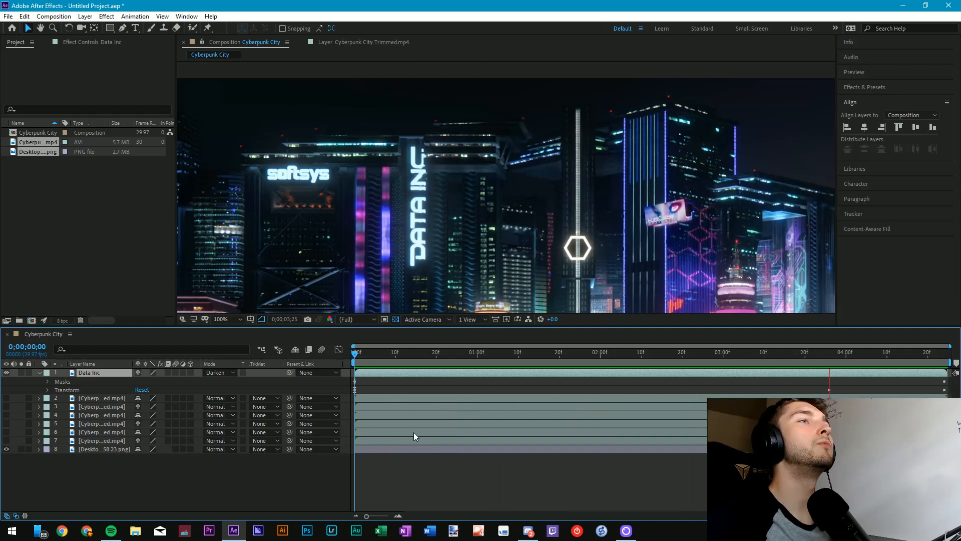
- Preview the Data Inc layer in Subtract blending mode and switch its blending mode to Overlay
click(220, 373)
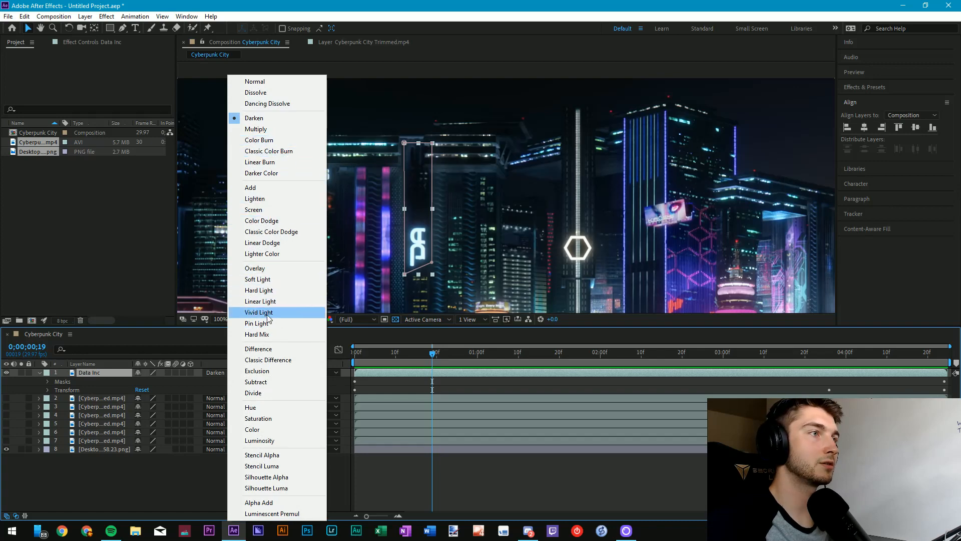
click(262, 385)
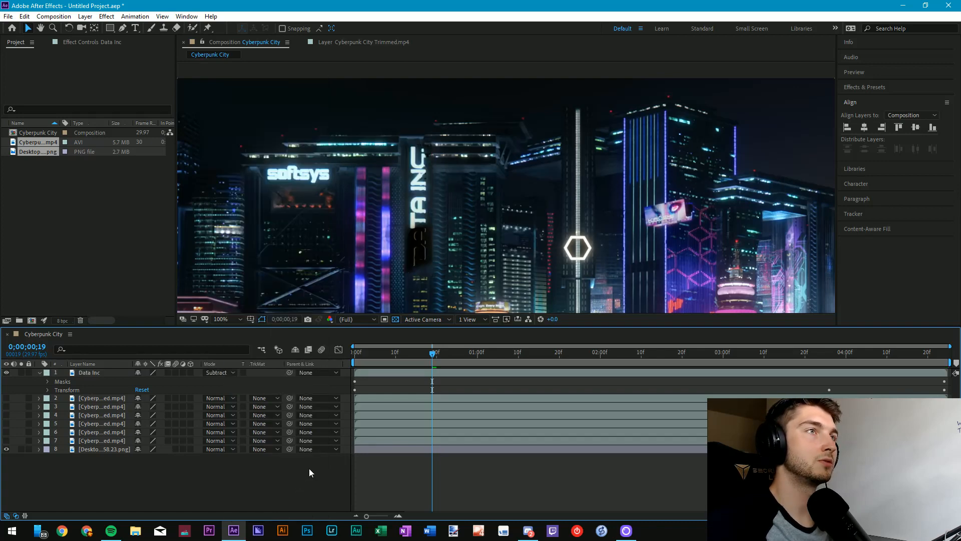
key(space)
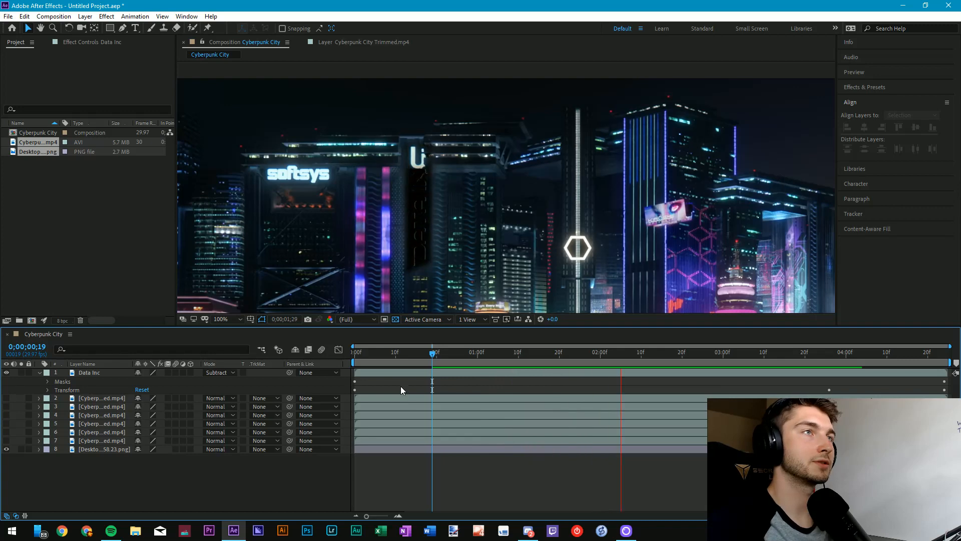
click(223, 372)
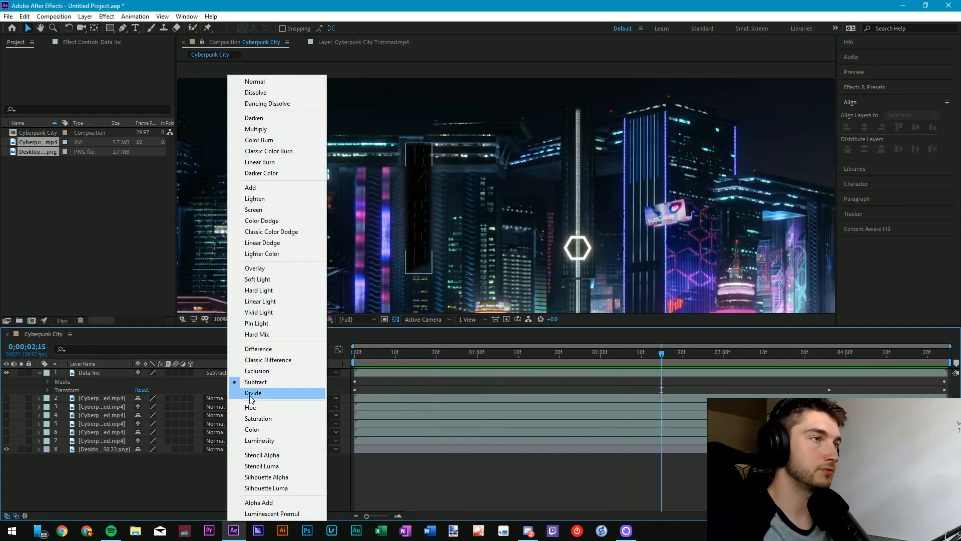
click(264, 269)
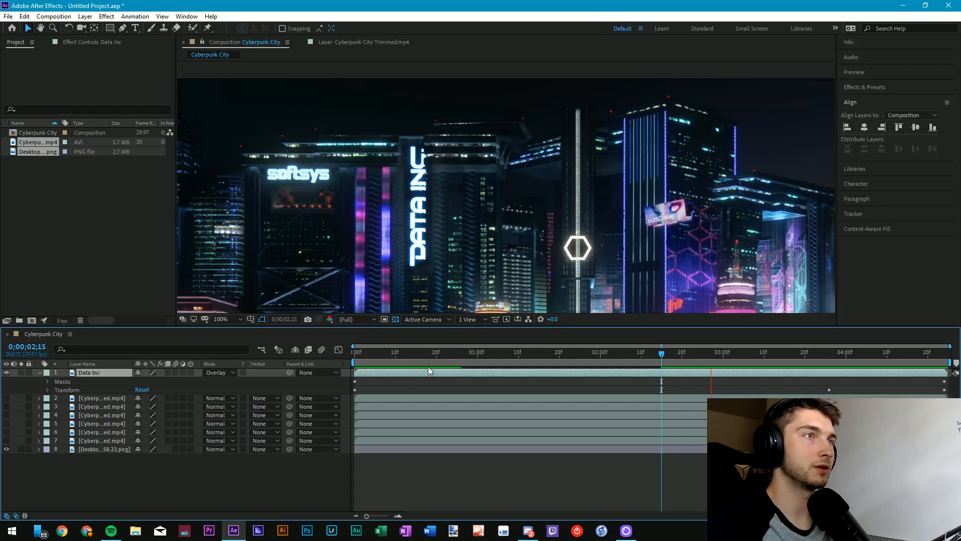
- Set Data Inc's blending mode to Darken and scrub through the composition to check the sign animation
click(401, 382)
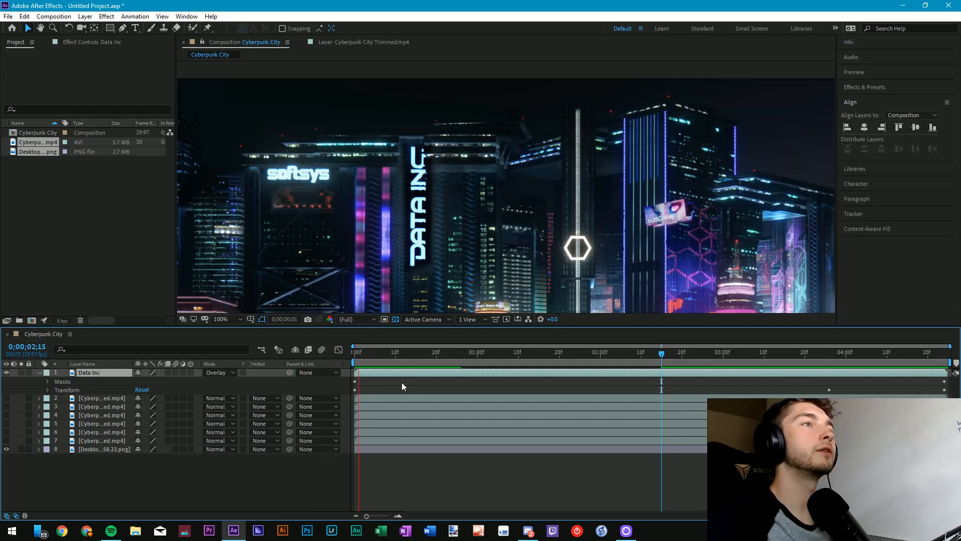
drag(385, 351, 473, 356)
click(228, 374)
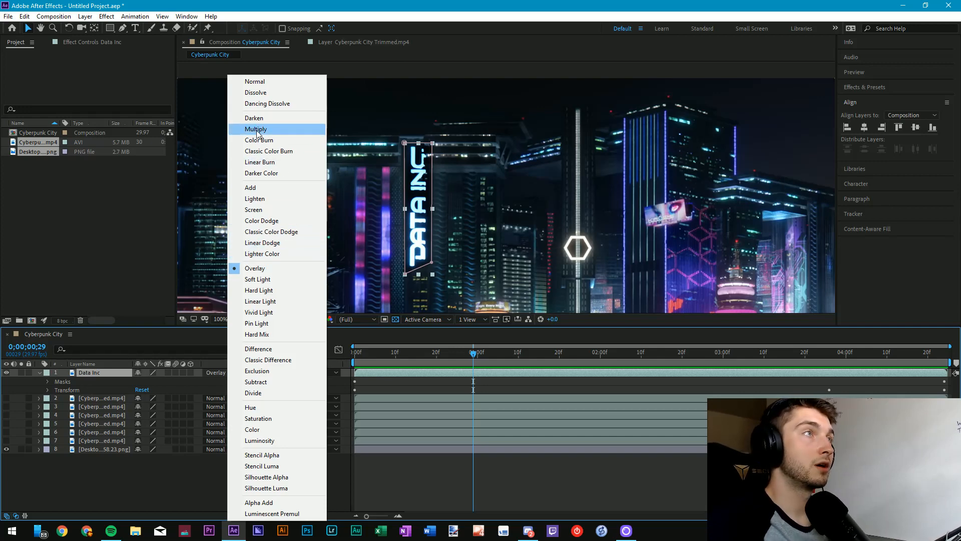
click(253, 119)
click(295, 487)
drag(473, 352, 317, 346)
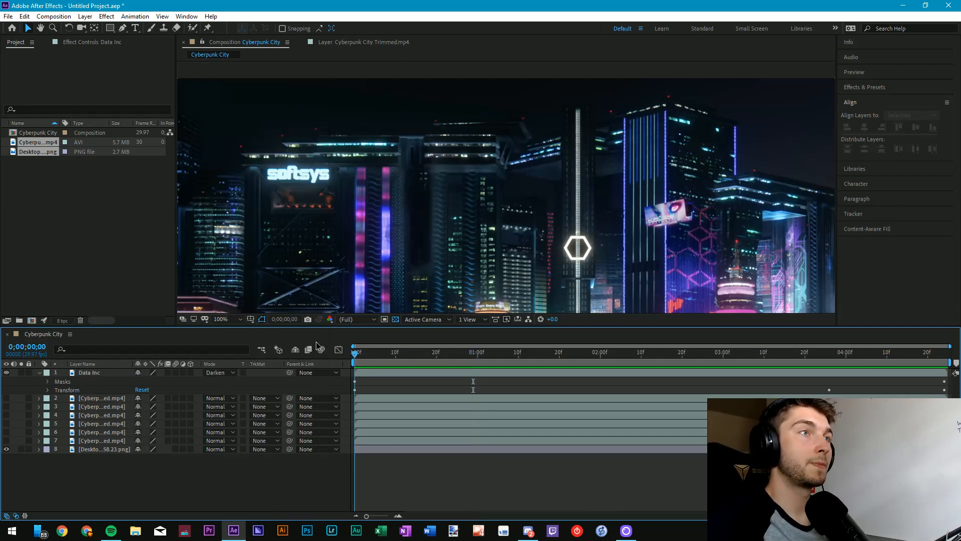
click(7, 372)
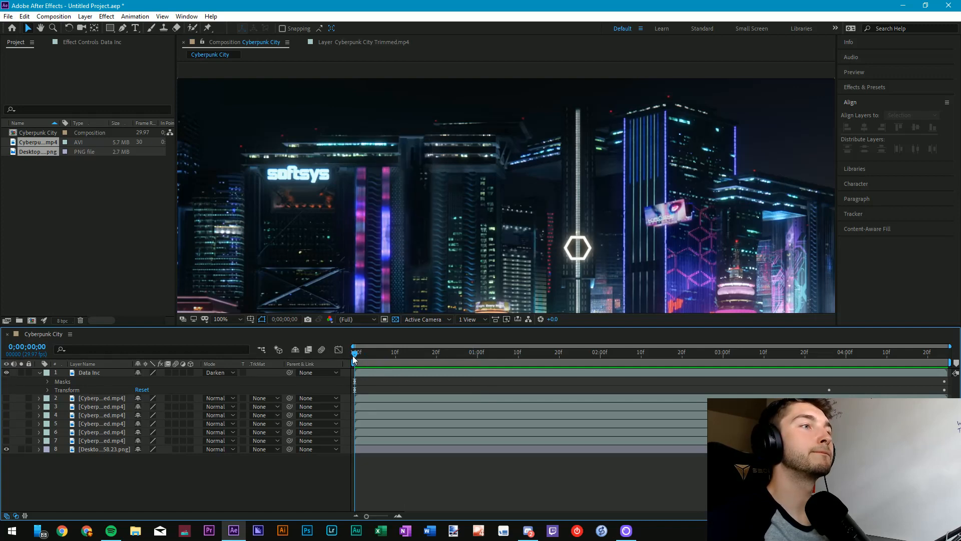
drag(356, 353, 833, 353)
drag(733, 352, 330, 368)
- Try the Exclusion blending mode on the Data Inc layer and set its mode back to Normal
click(230, 371)
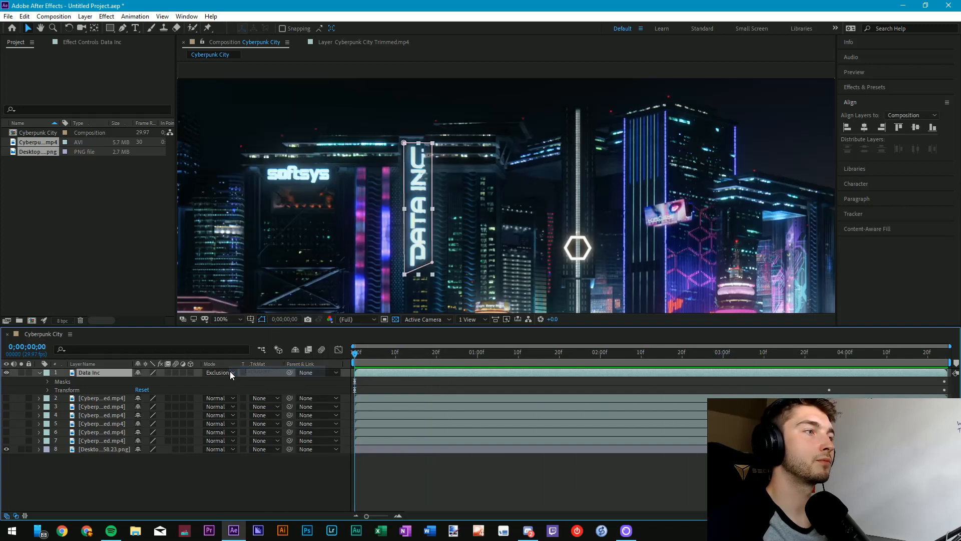
click(221, 372)
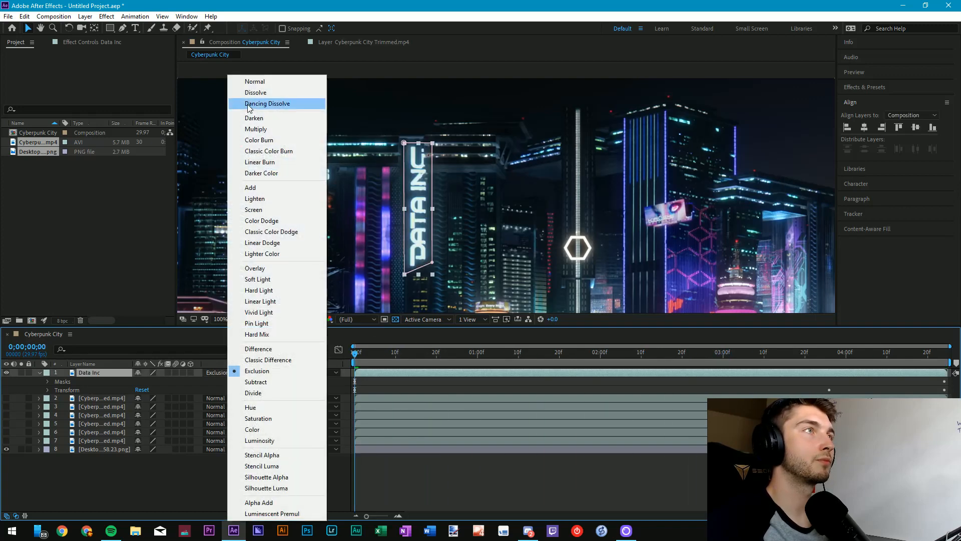
click(261, 80)
click(245, 505)
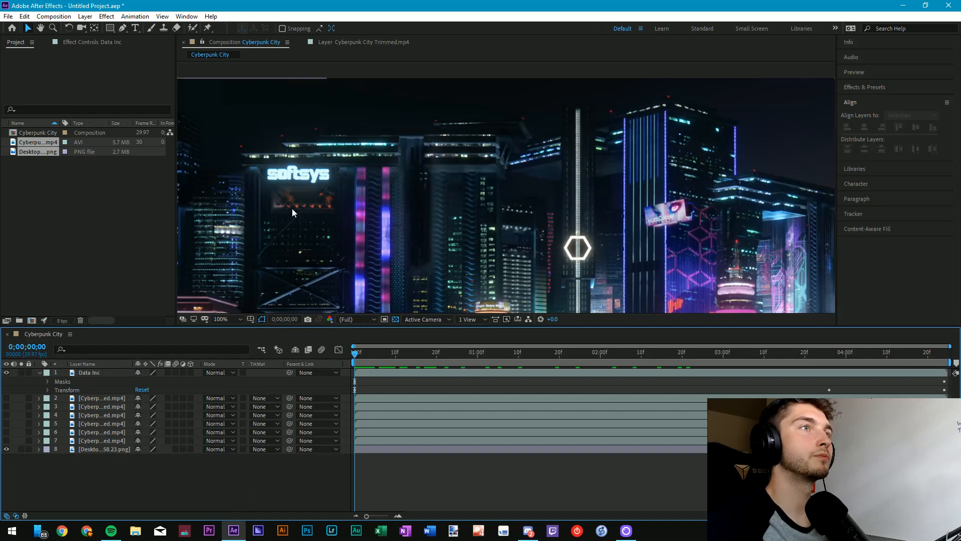
- Collapse the Data Inc layer, fit the whole composition in the viewer and play it back from 0;00;00;00
click(41, 373)
click(378, 352)
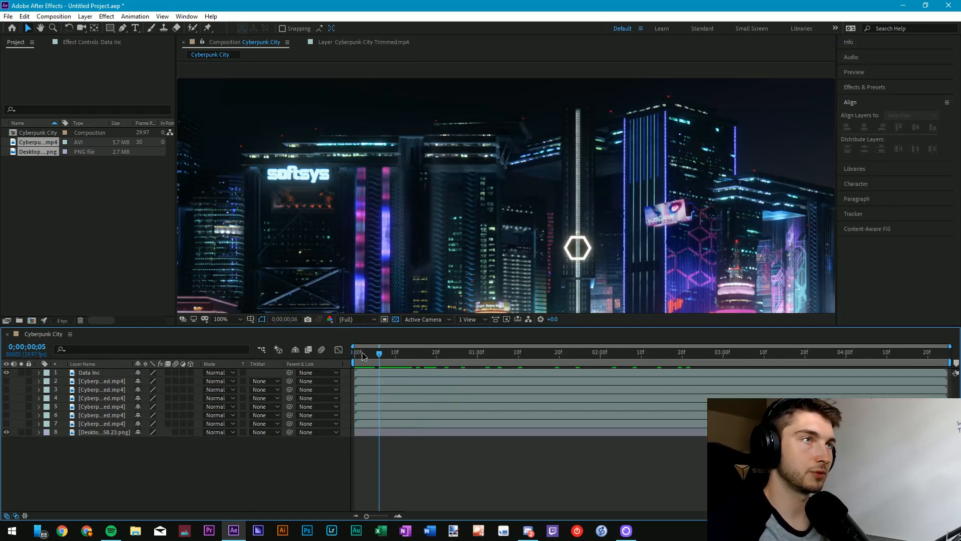
key(Home)
click(268, 261)
click(227, 320)
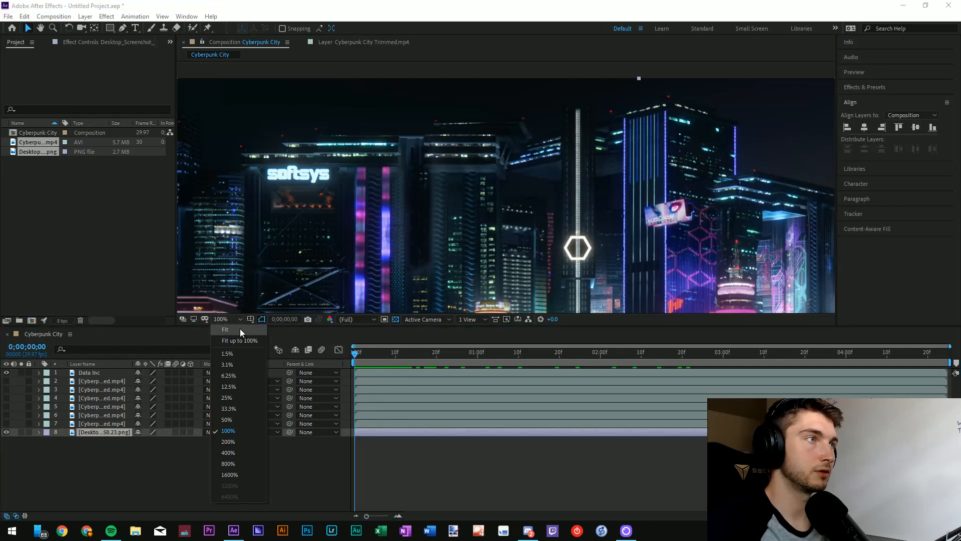
click(239, 328)
click(325, 475)
key(space)
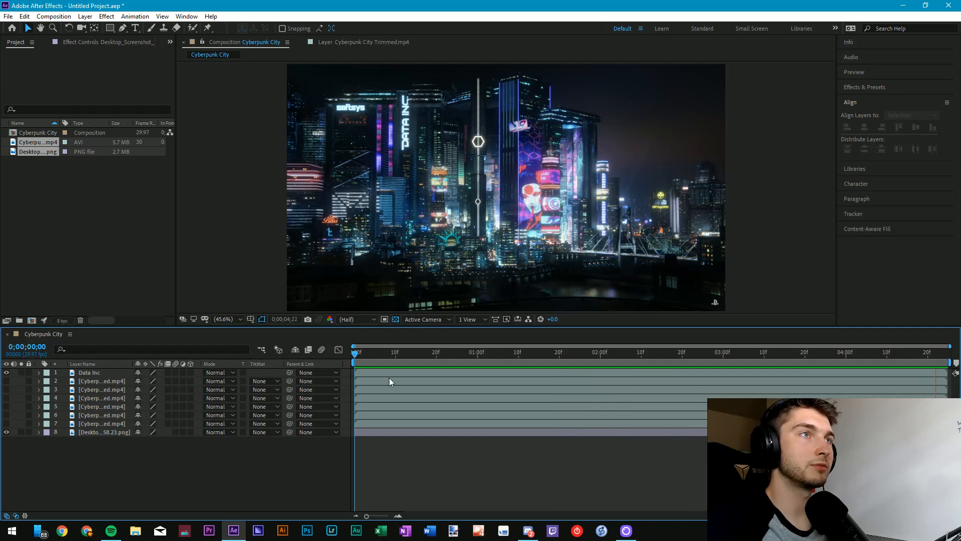
click(352, 356)
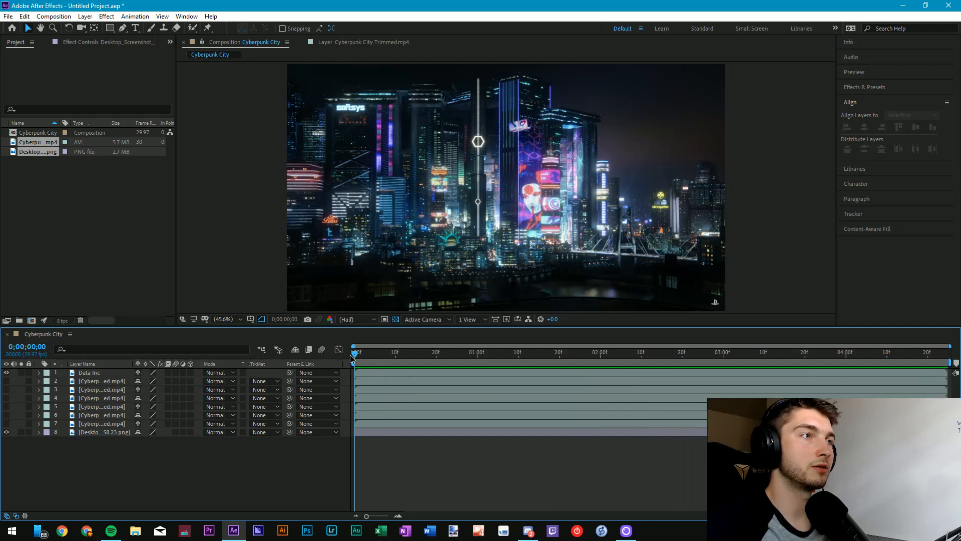
- Hide the Data Inc layer, make the video layer directly below it visible and play it back
click(82, 382)
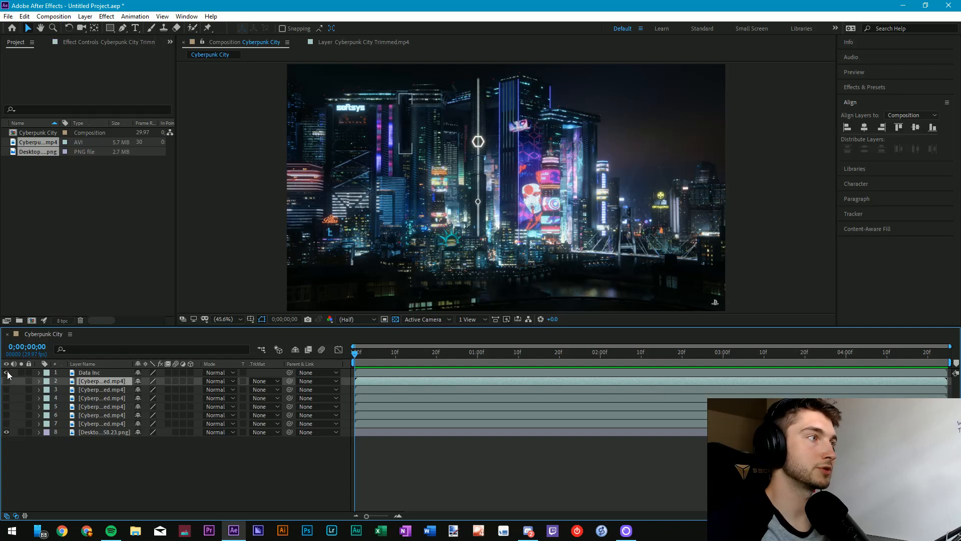
click(6, 373)
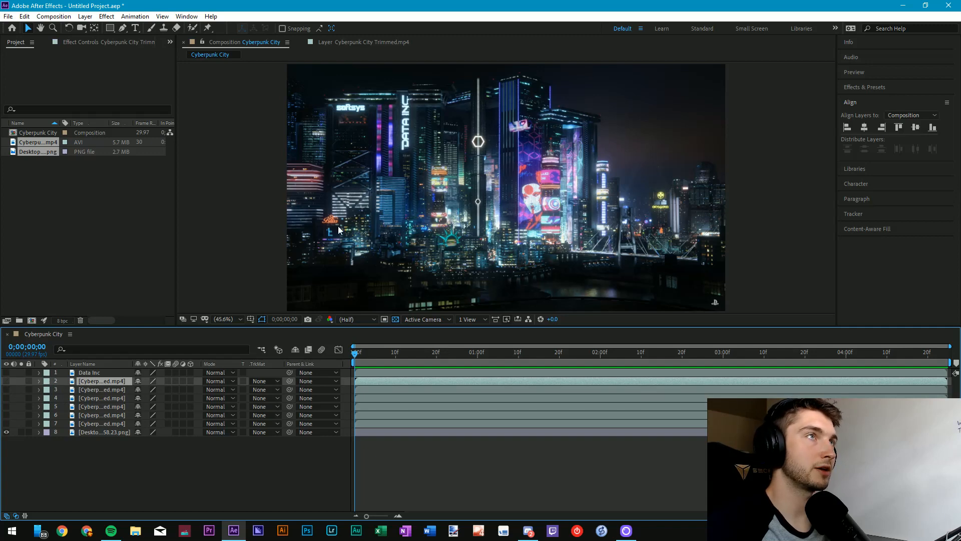
click(374, 373)
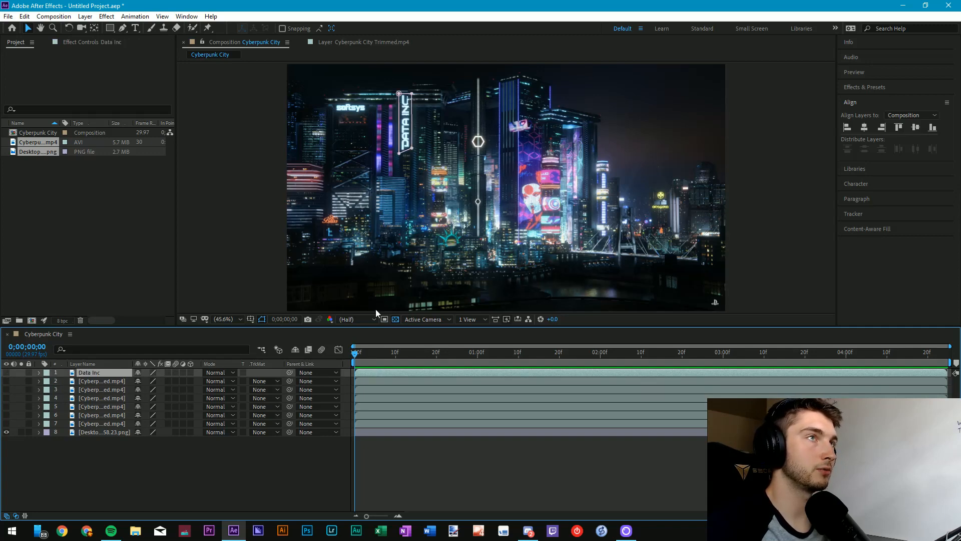
click(118, 383)
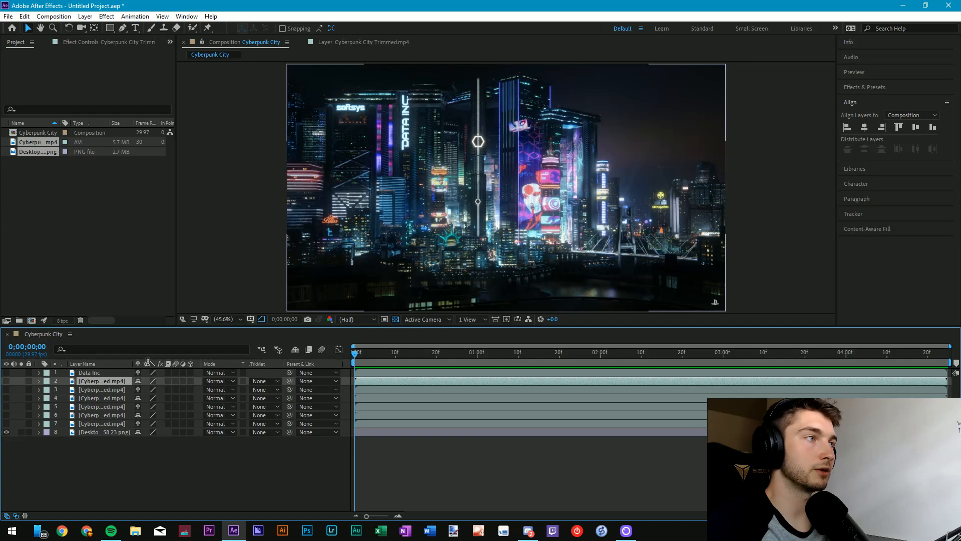
click(6, 381)
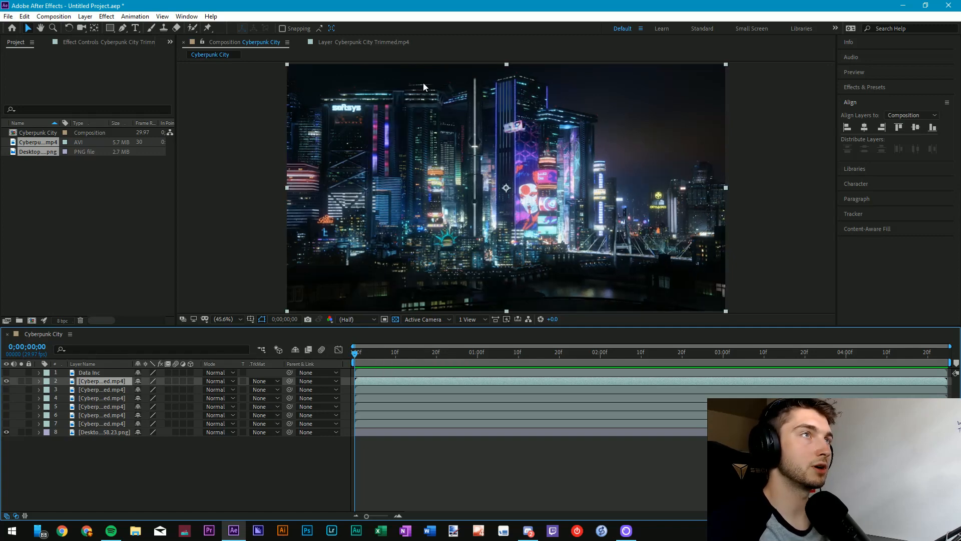
click(375, 374)
click(373, 381)
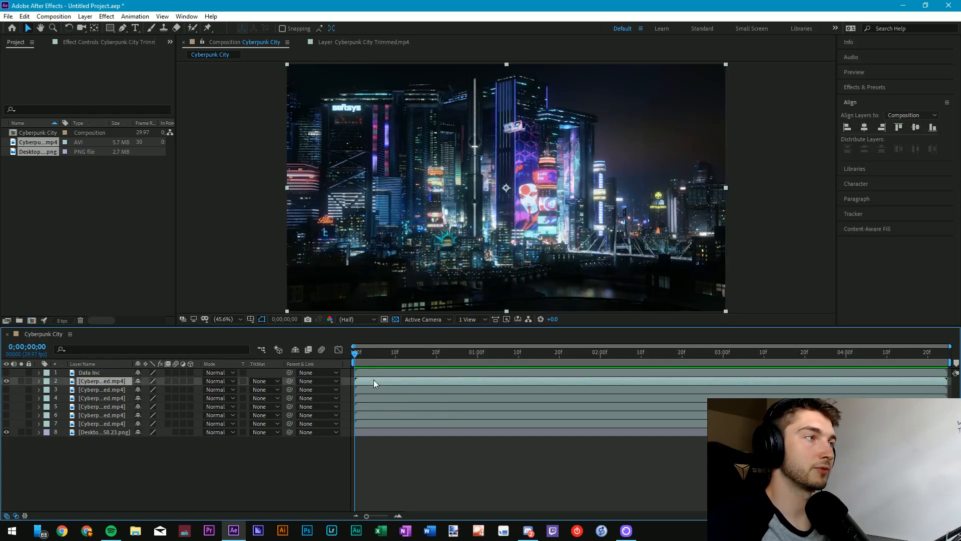
key(space)
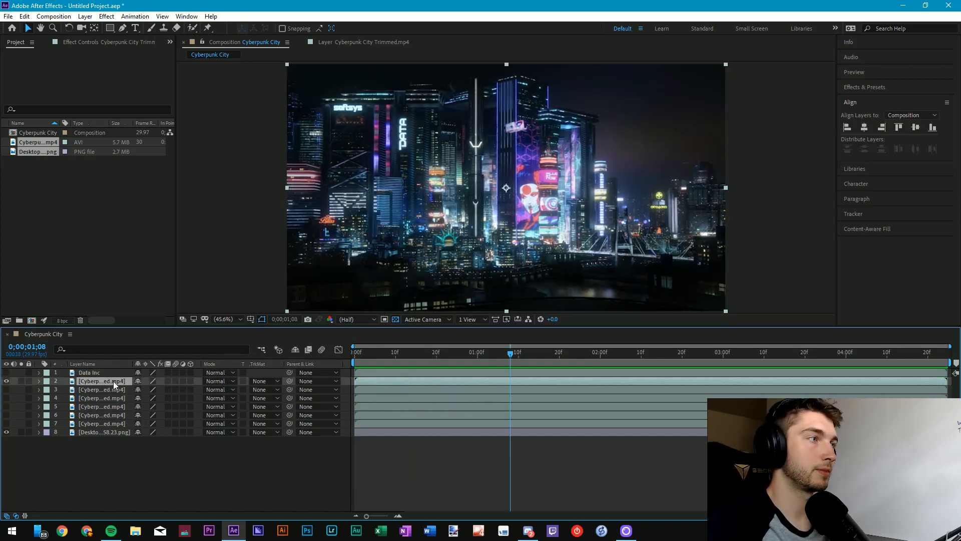
- Rename the visible video layer as Big Hex
key(Return)
text(Big Hex)
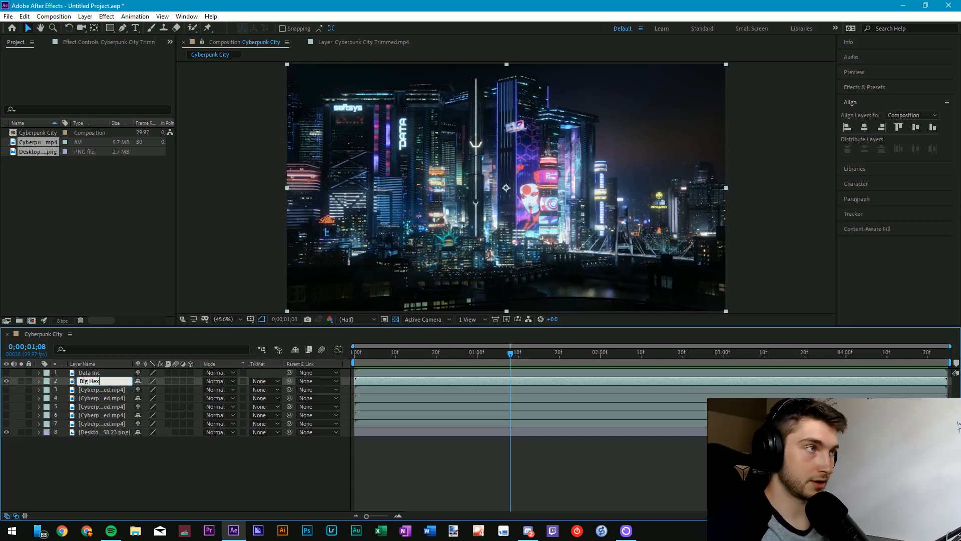
key(Return)
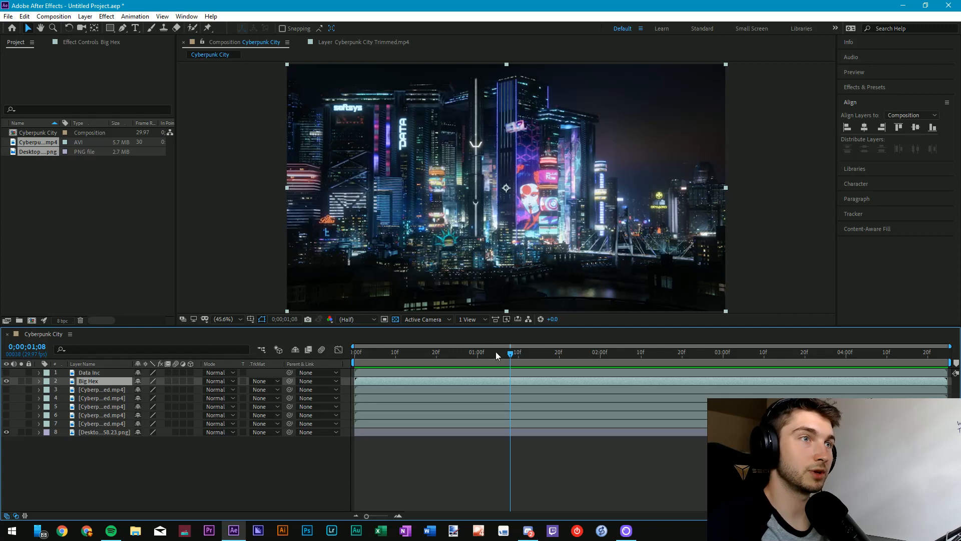
- At 0;00;04;24, draw a six-point Pen tool mask on Big Hex closely around the large glowing hexagon sign
drag(497, 356, 944, 356)
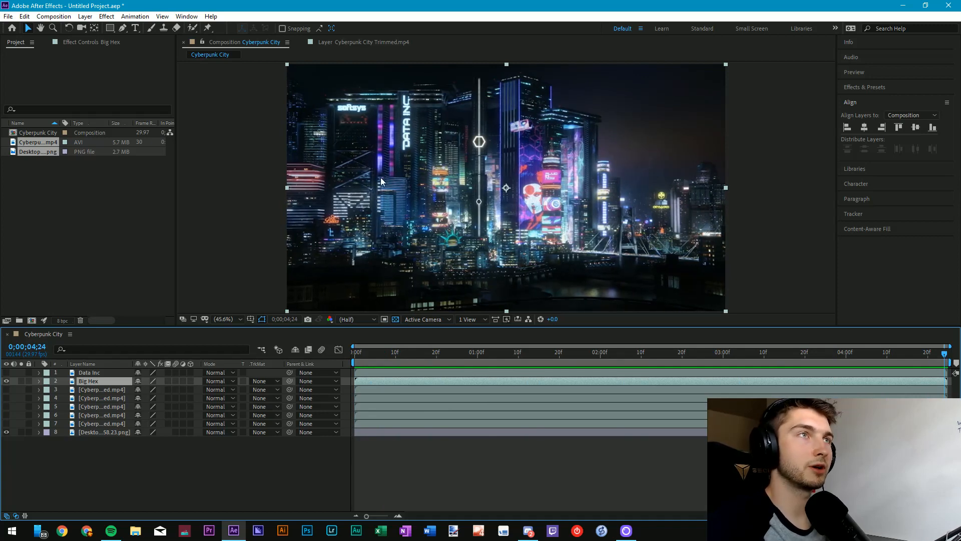
click(128, 31)
scroll(447, 114, up, 4)
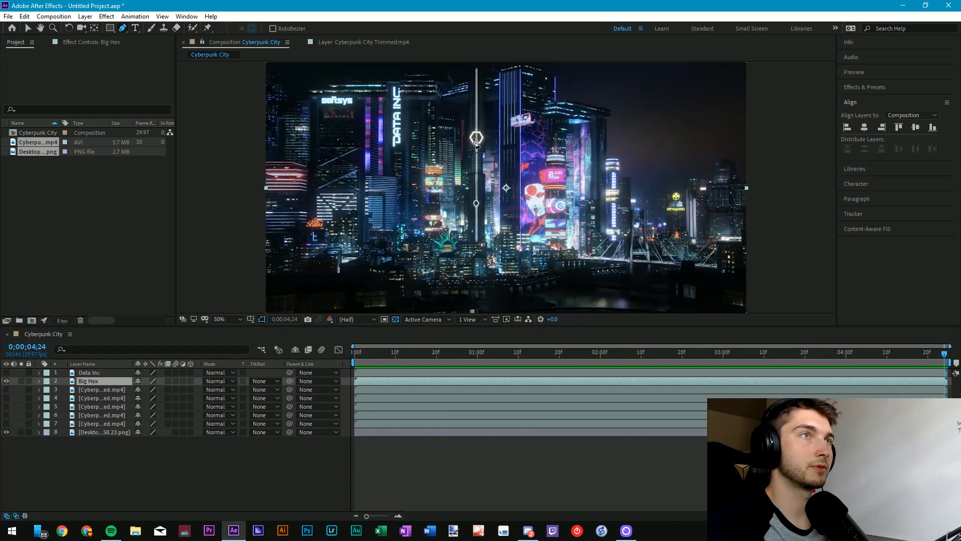
key(space)
drag(446, 114, 453, 172)
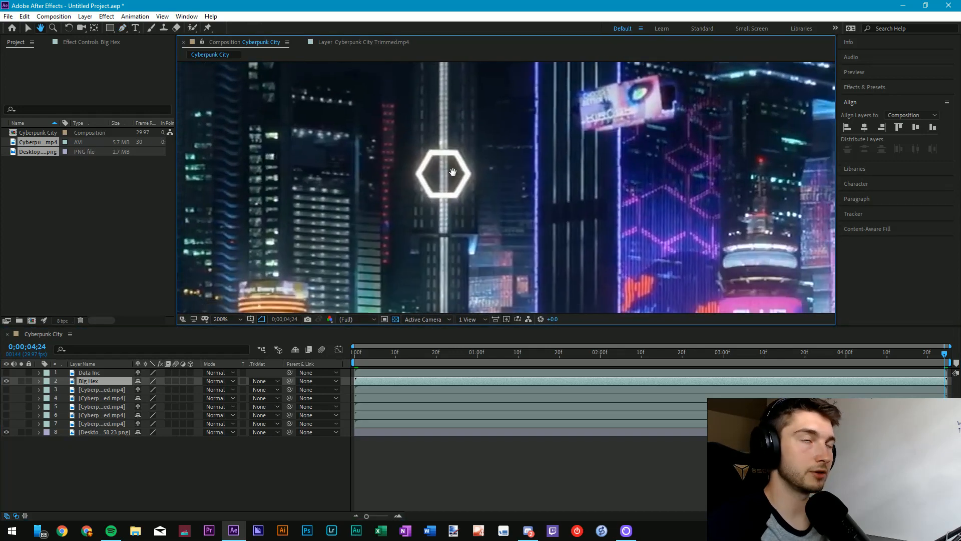
click(424, 204)
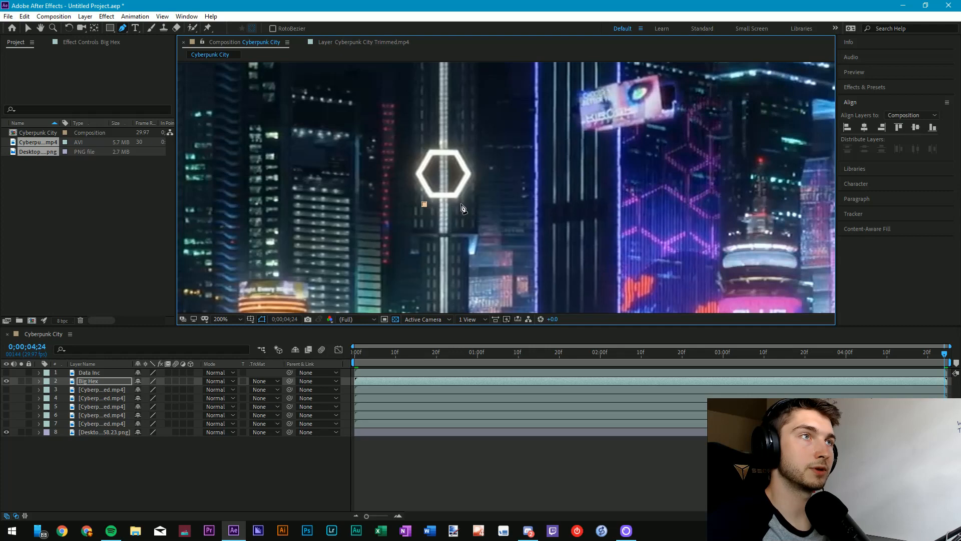
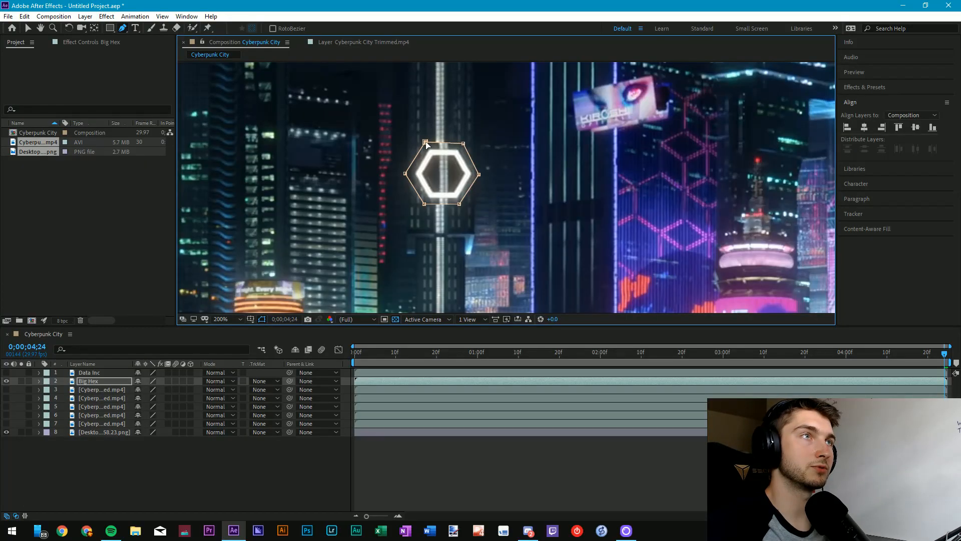
- Set the feather of Big Hex's mask to 5 pixels and compare the sign with the layer hidden and shown
click(43, 382)
click(48, 390)
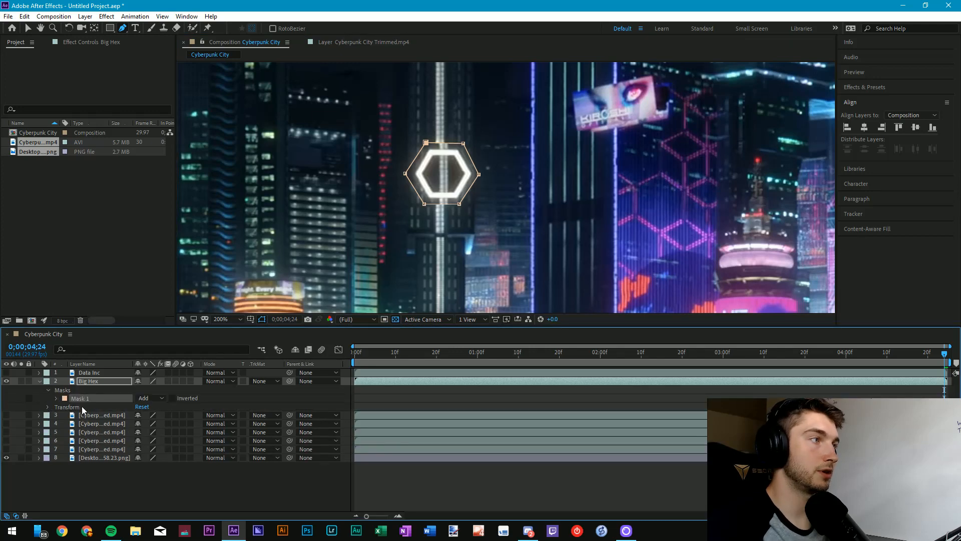
click(56, 399)
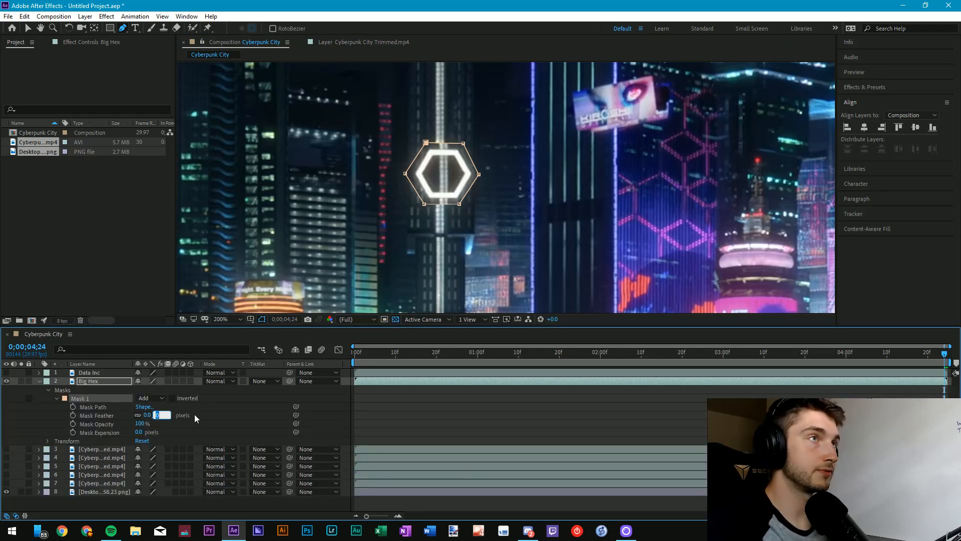
text(5)
key(Return)
click(233, 412)
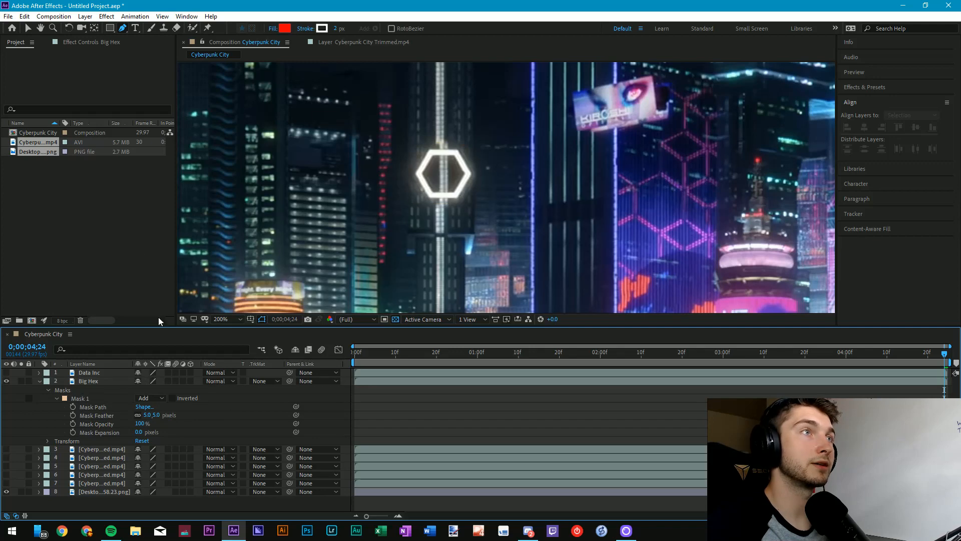
click(7, 381)
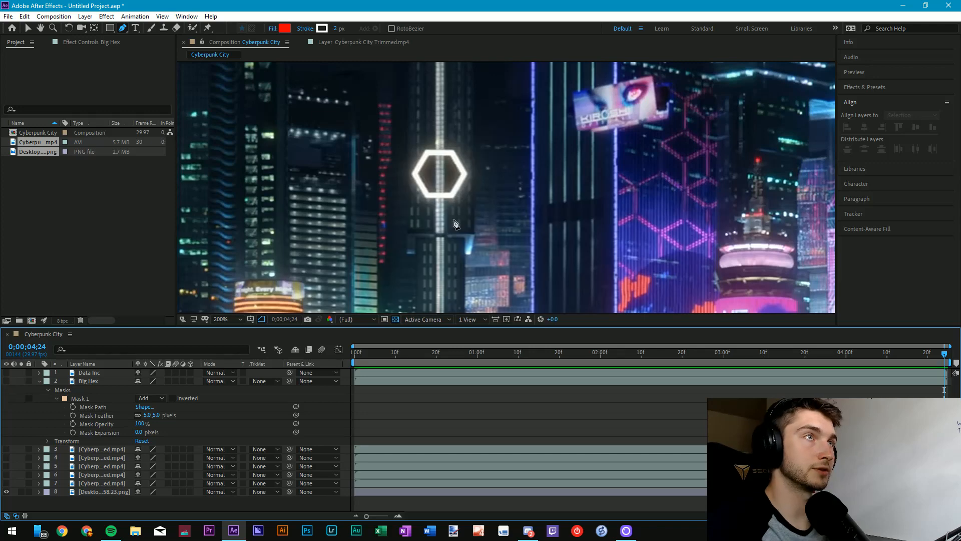
click(6, 381)
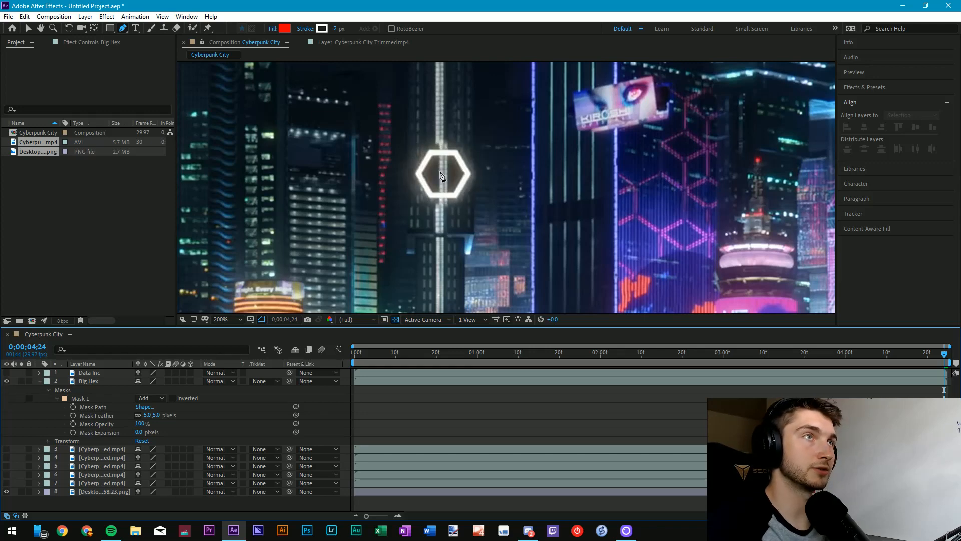
- Enable Mask Path keyframing on Big Hex's Mask 1 at 0;00;04;24
click(28, 28)
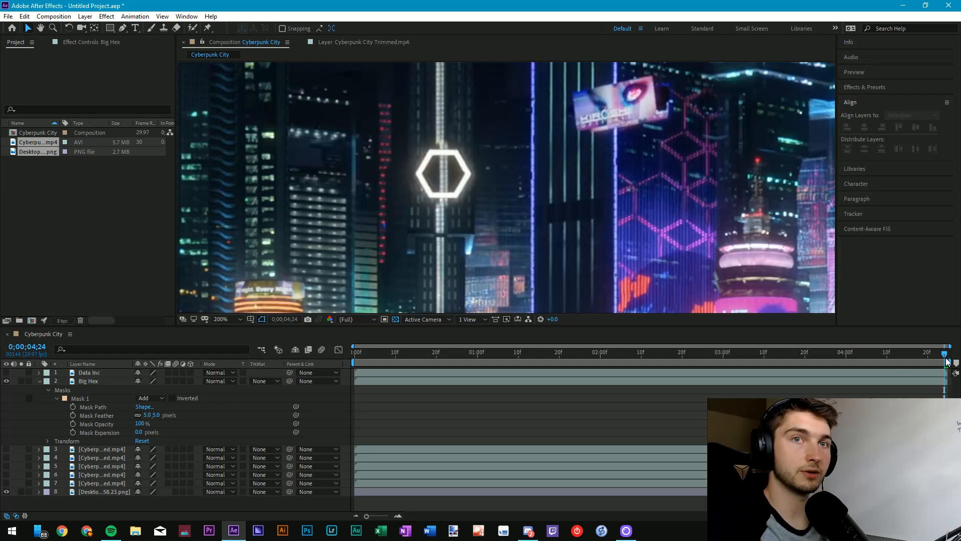
click(879, 380)
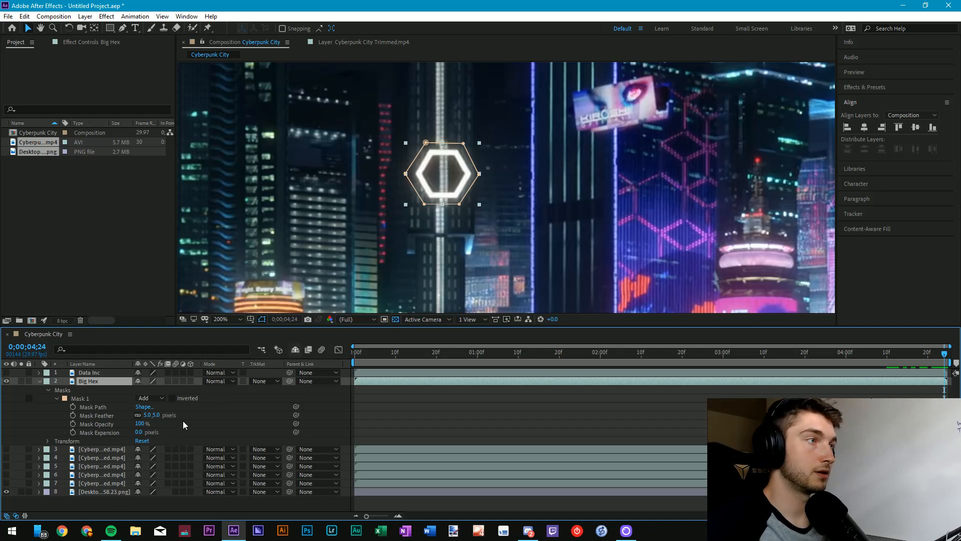
click(73, 406)
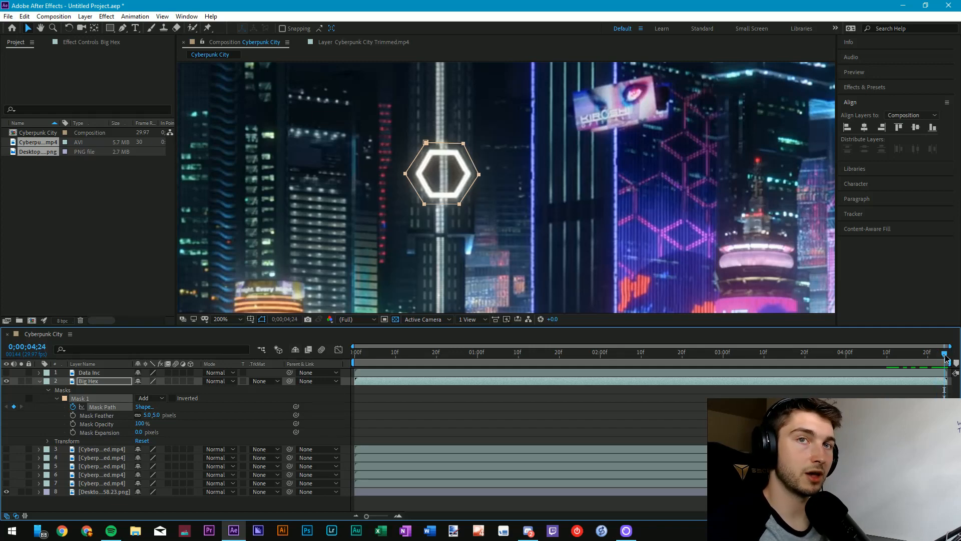
- At 0;00;00;00, shift Big Hex's Mask Path horizontally around the hexagon sign and scrub the timeline to check the mask's tracking
drag(946, 357, 355, 352)
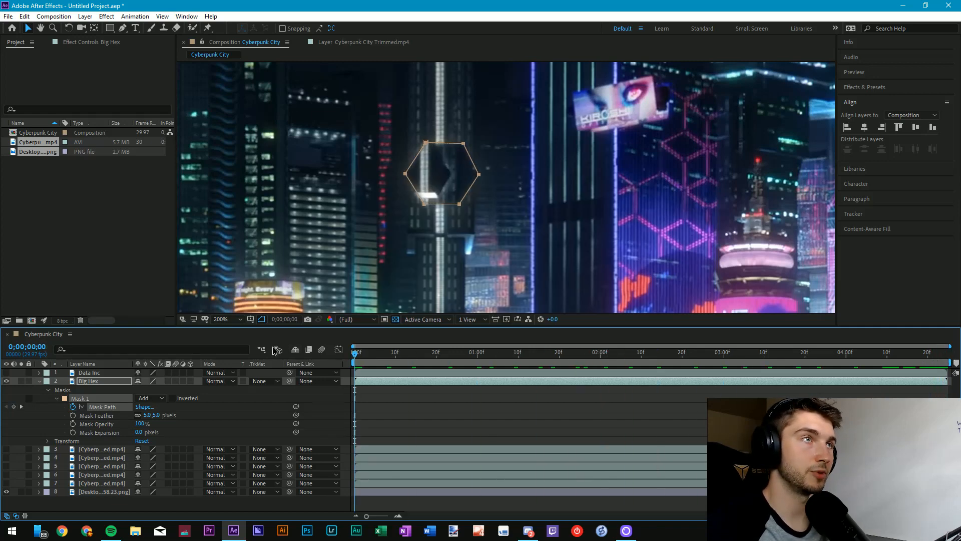
click(63, 408)
click(102, 407)
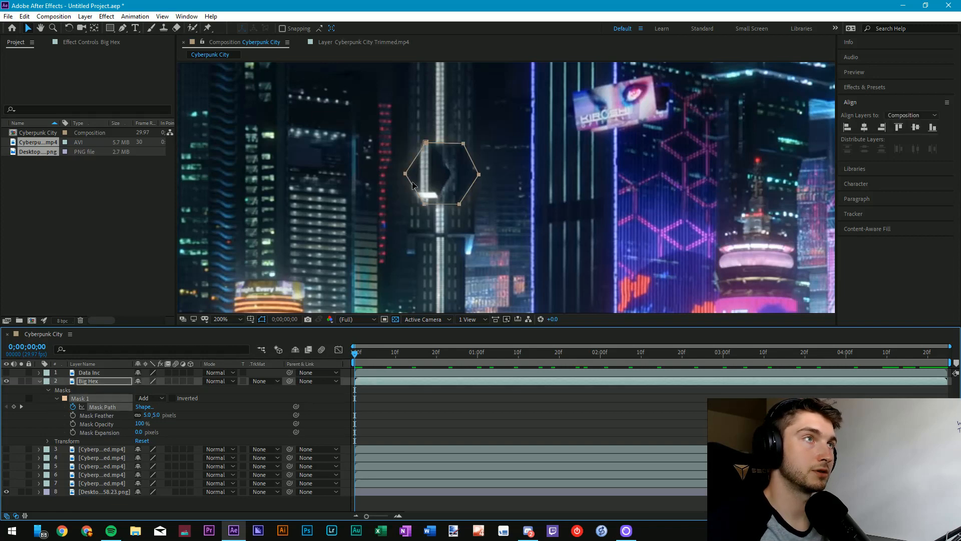
drag(411, 186, 394, 186)
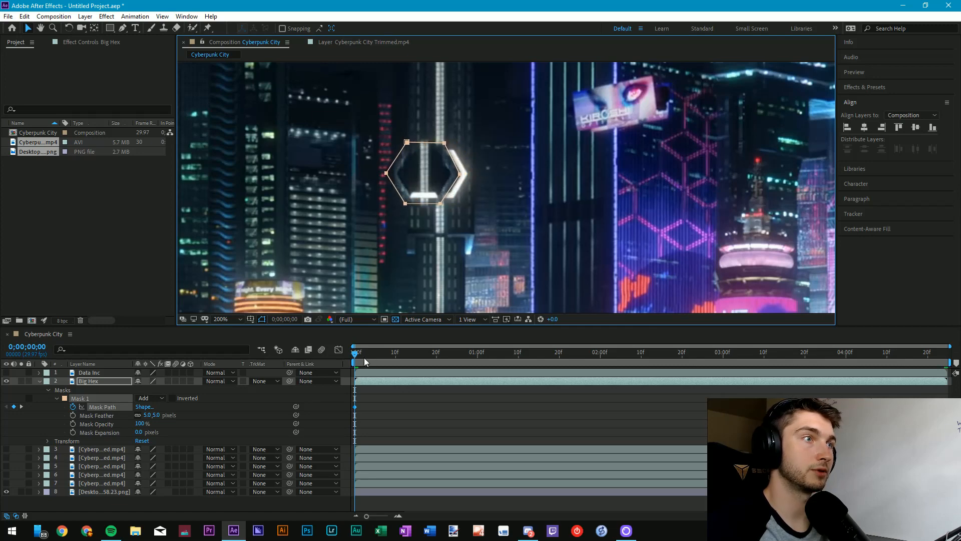
drag(358, 358, 923, 355)
drag(853, 366, 301, 340)
key(End)
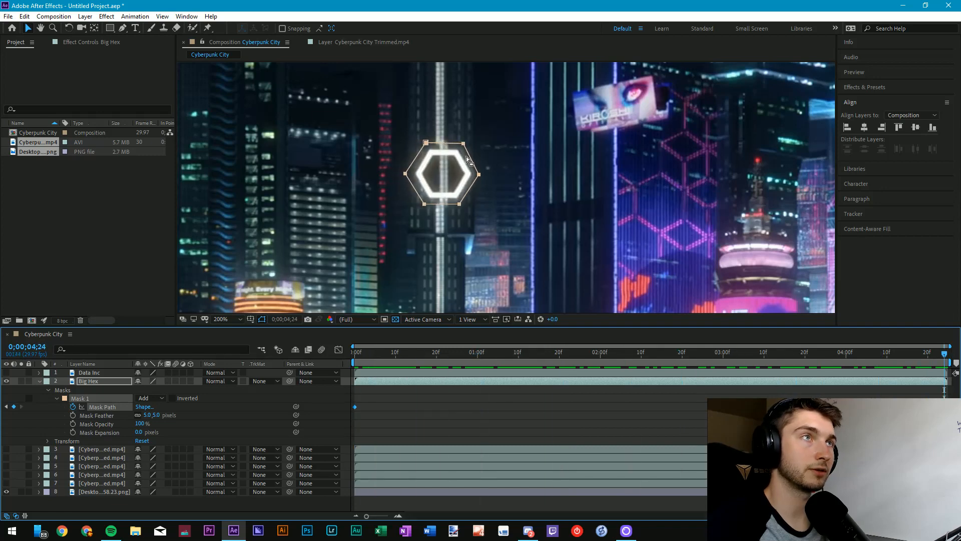
drag(356, 354, 706, 354)
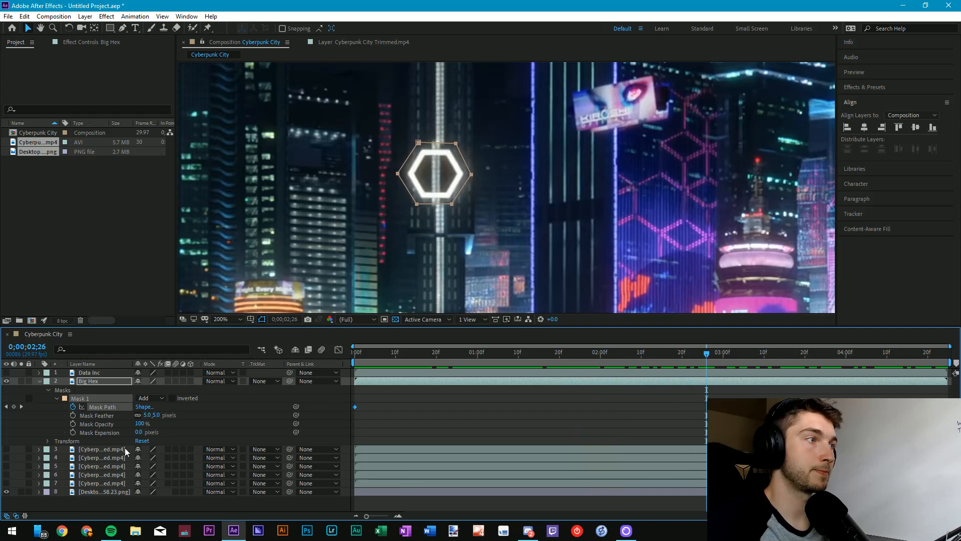
- Set Big Hex's Mask Feather to 3 pixels and inspect the blended sign with the layer deselected at several times
click(159, 415)
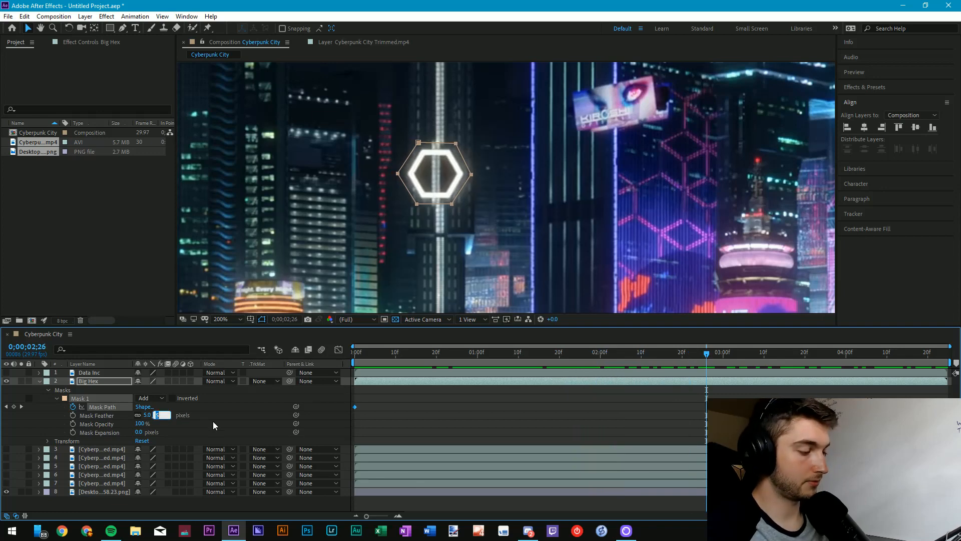
text(3)
key(Return)
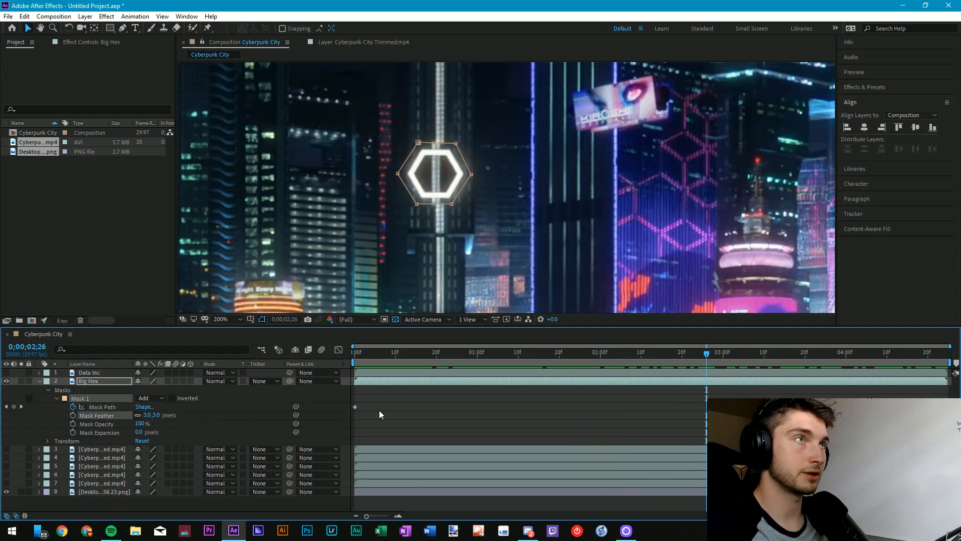
click(438, 406)
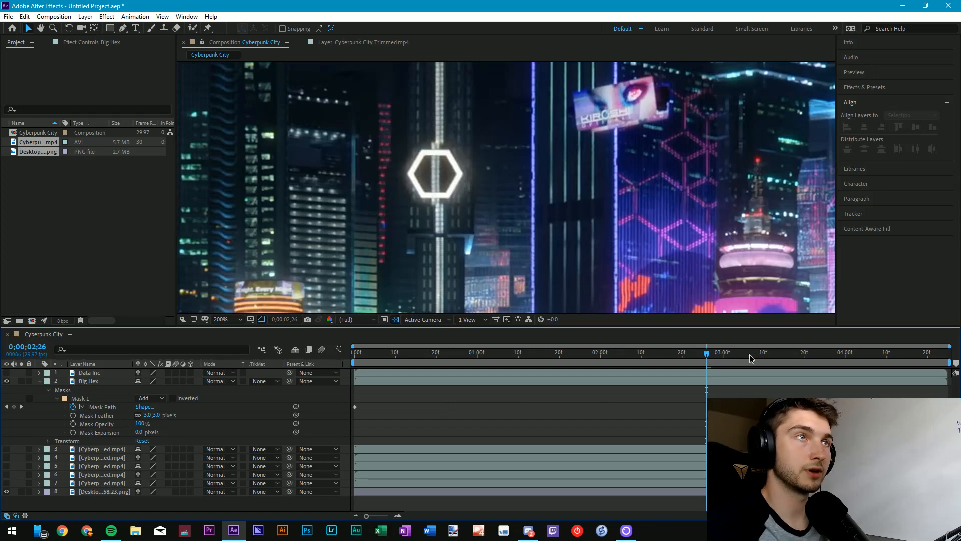
click(944, 356)
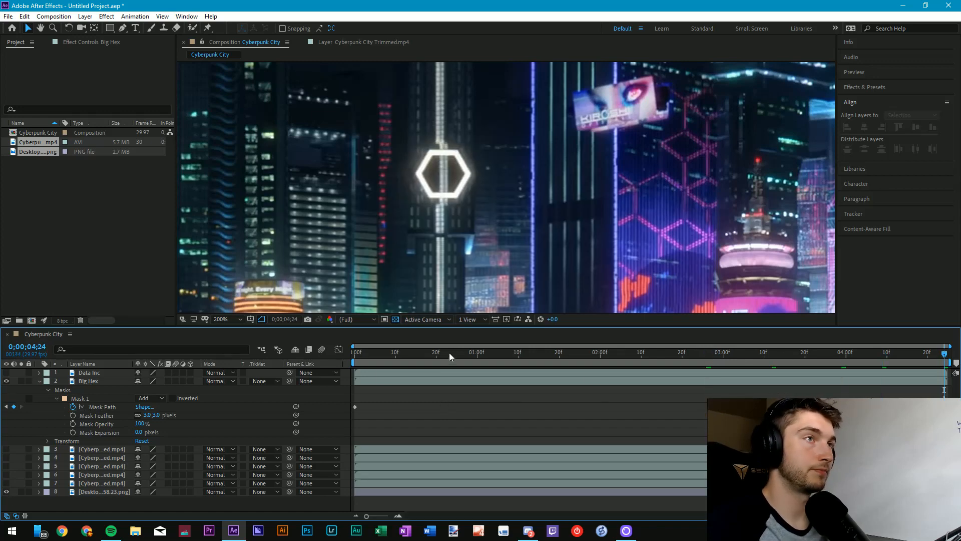
drag(424, 355, 829, 387)
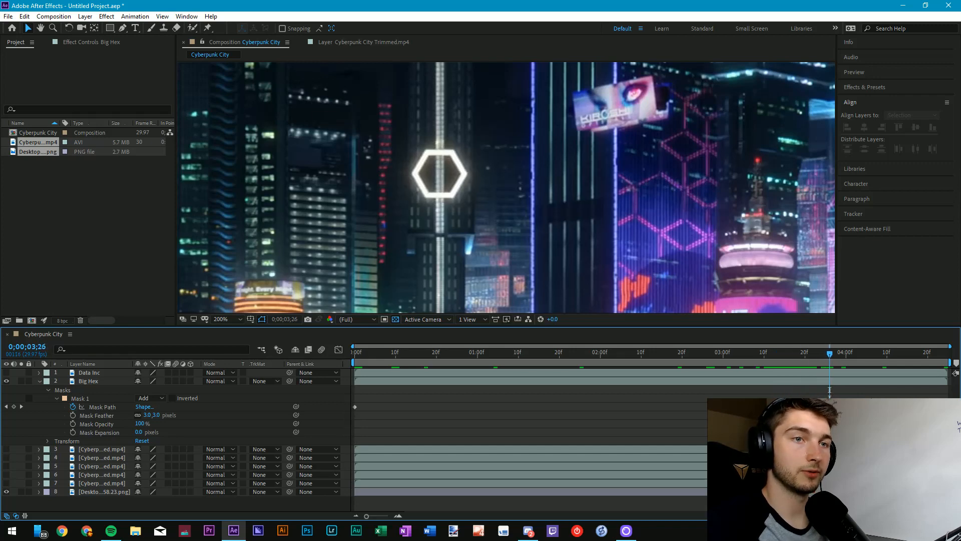
click(829, 491)
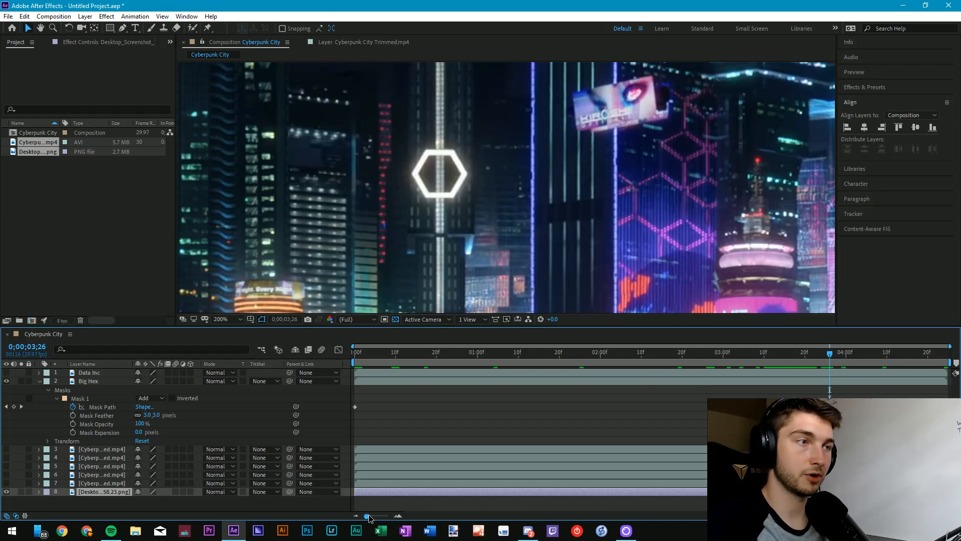
drag(368, 515, 396, 518)
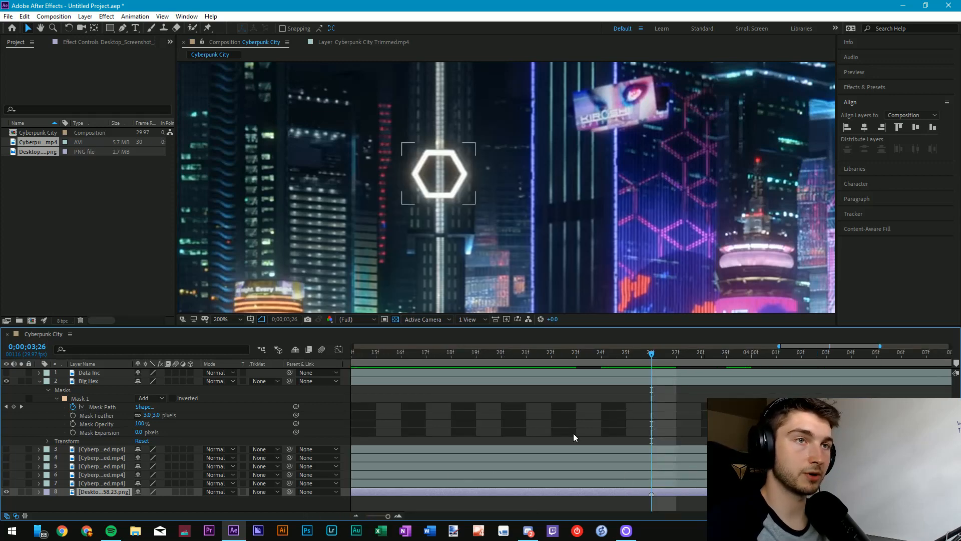
drag(388, 516, 366, 516)
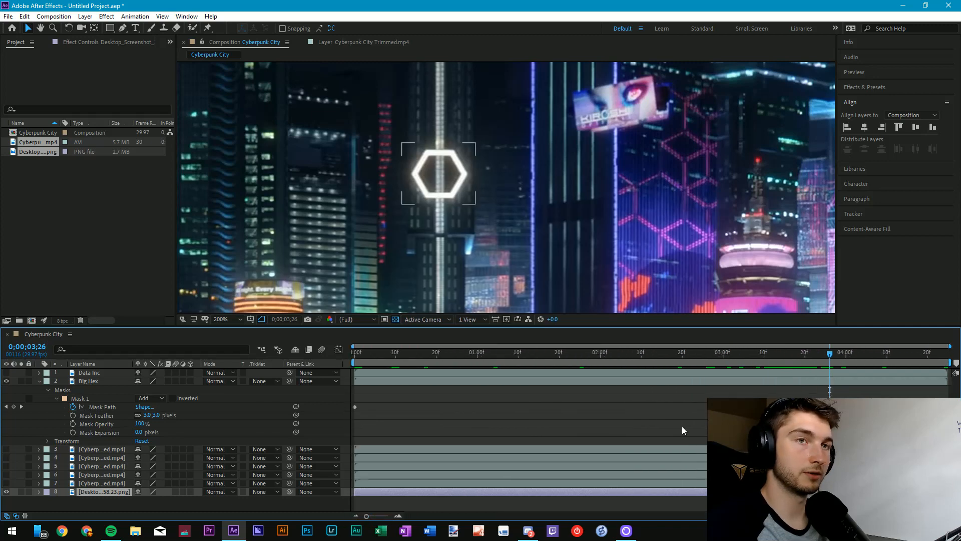
- Add a Mask Path keyframe on Big Hex at 0;00;03;26, then inspect the layer's Transform properties at 0;00;00;00
click(14, 406)
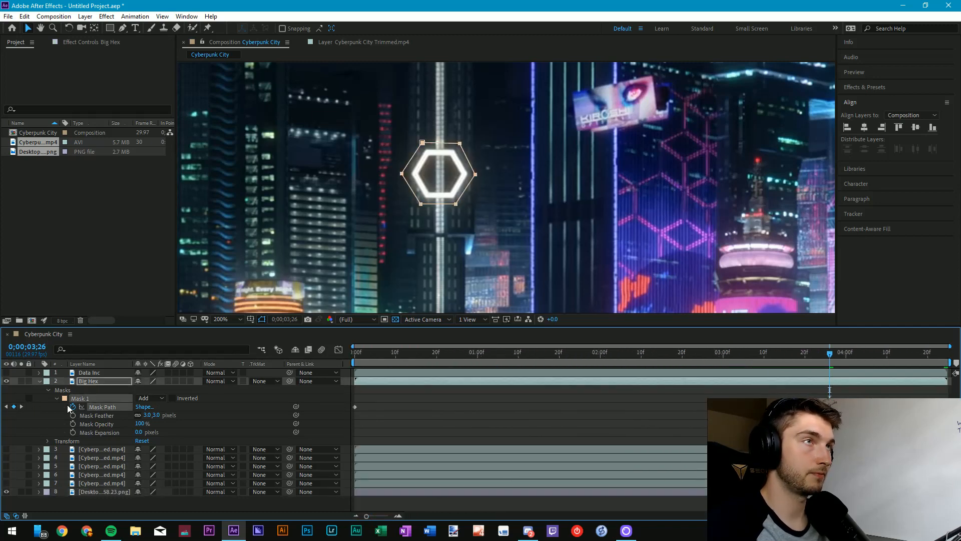
drag(831, 362, 322, 355)
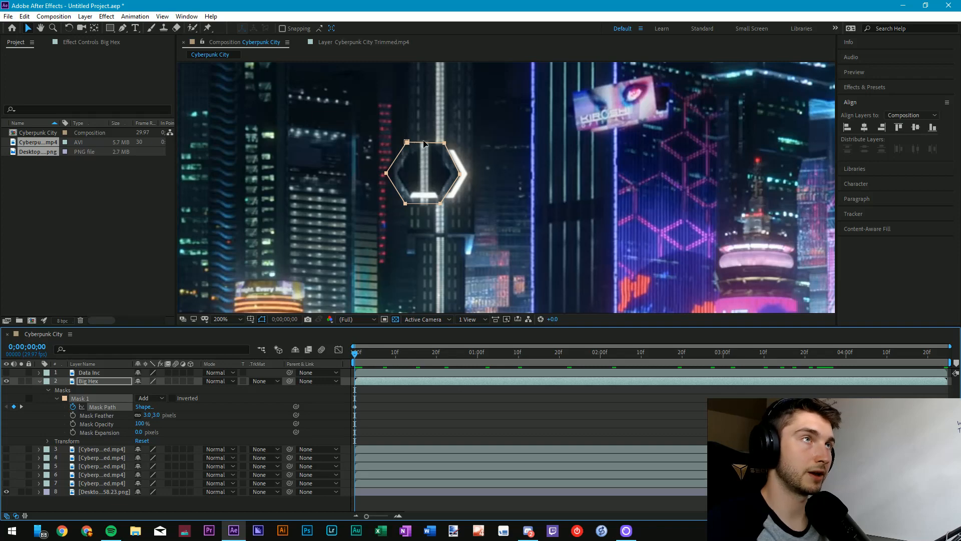
click(49, 389)
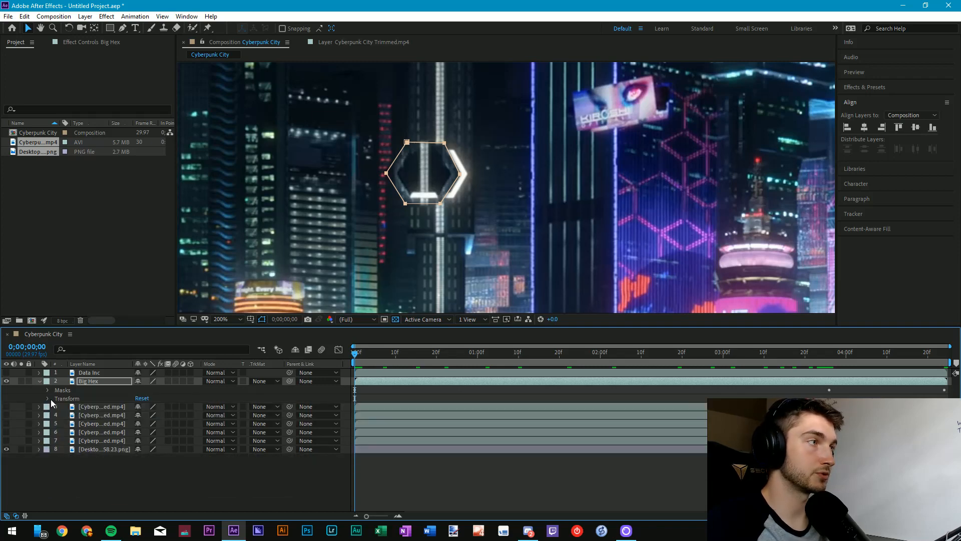
click(49, 398)
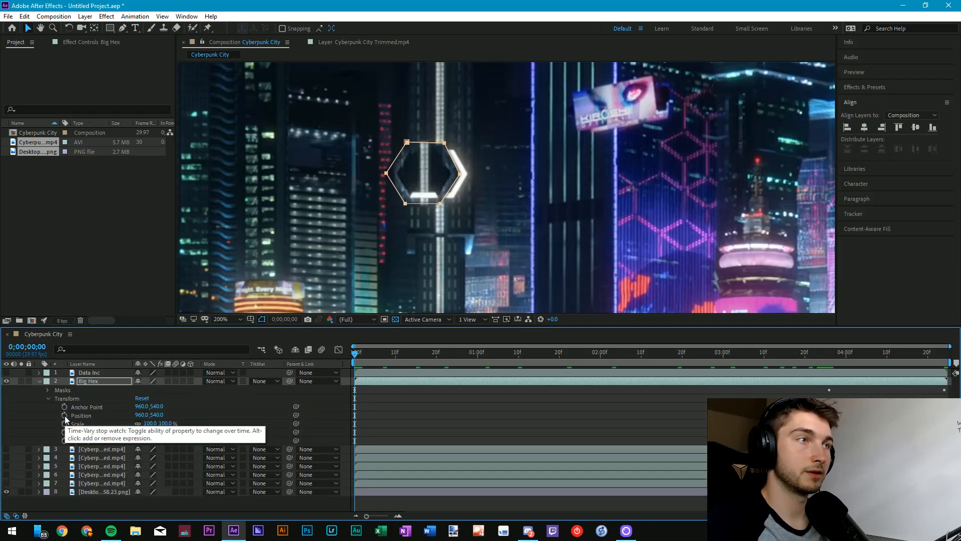
click(49, 399)
click(47, 390)
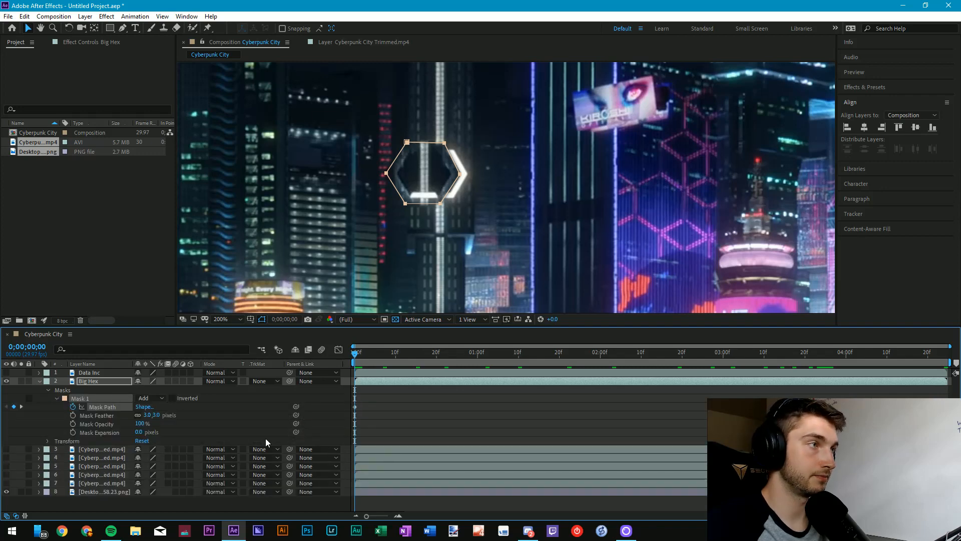
- Remove Big Hex's Mask Path keyframe at 0;00;03;26
click(826, 358)
drag(826, 358, 830, 356)
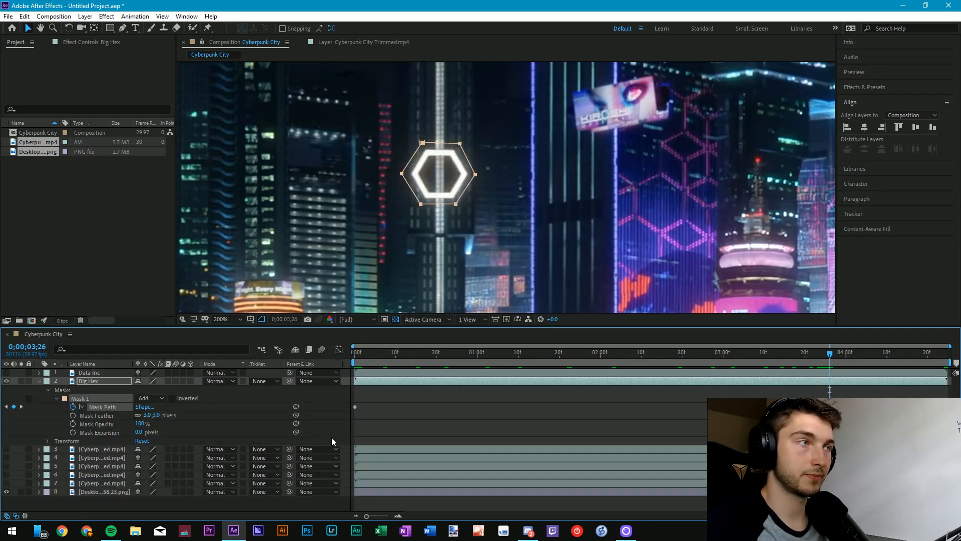
click(14, 407)
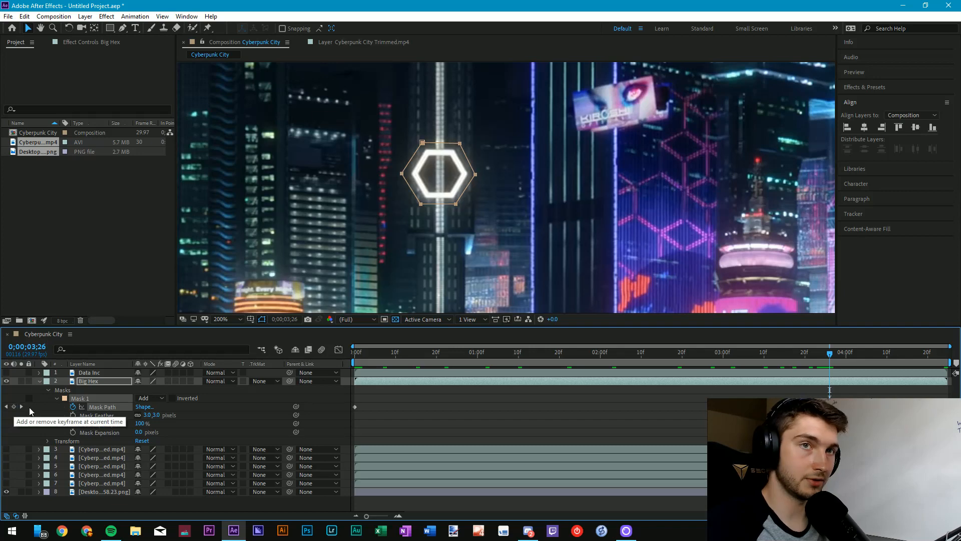
click(669, 422)
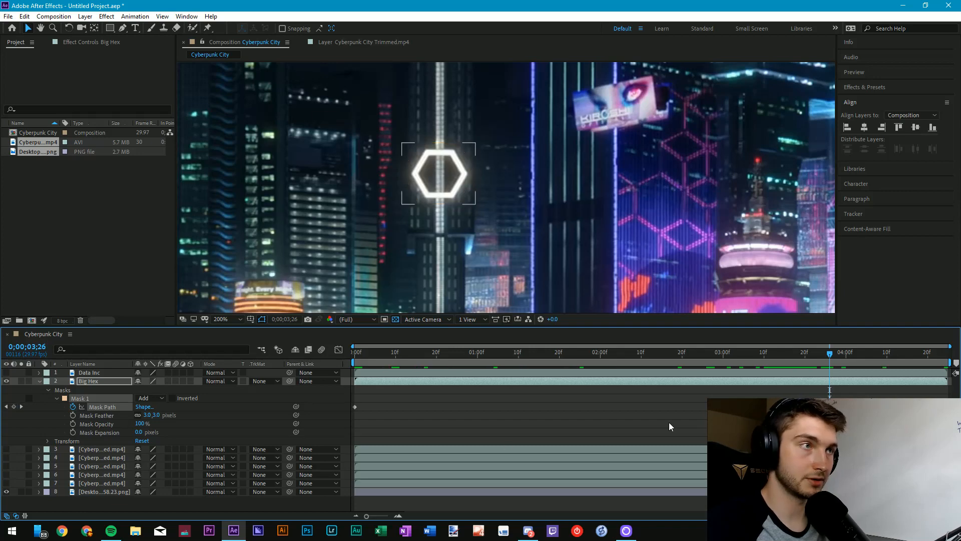
click(109, 407)
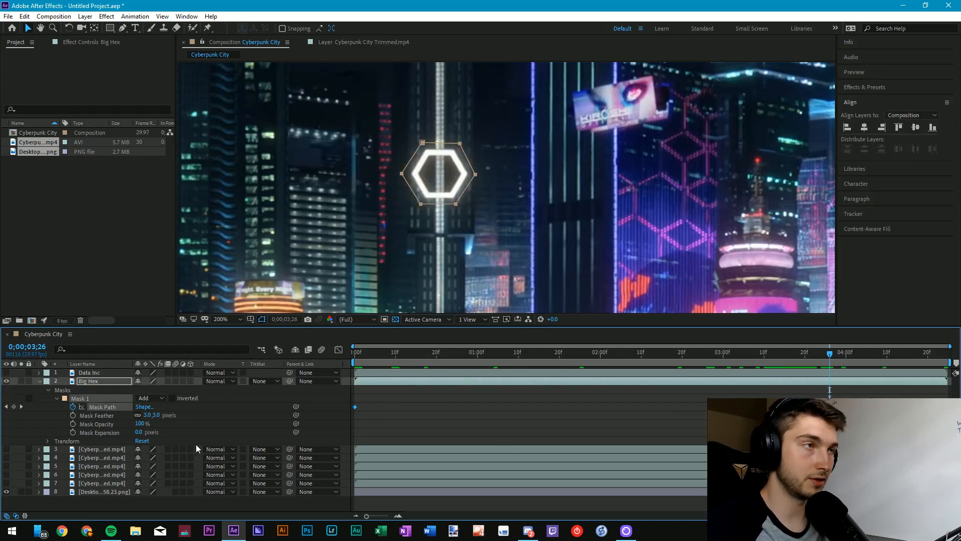
- Enable Position keyframing in Big Hex's Transform properties at 0;00;03;26
click(47, 390)
click(48, 398)
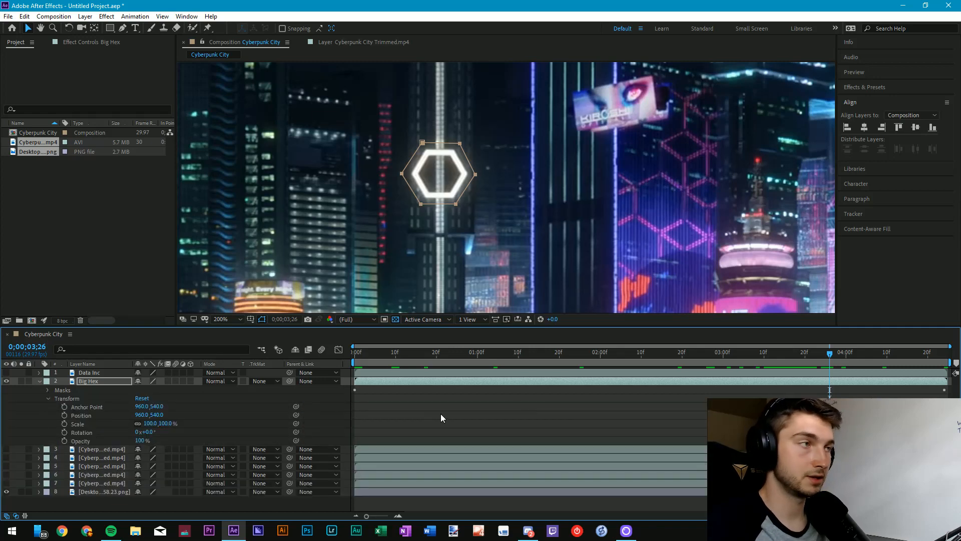
click(75, 400)
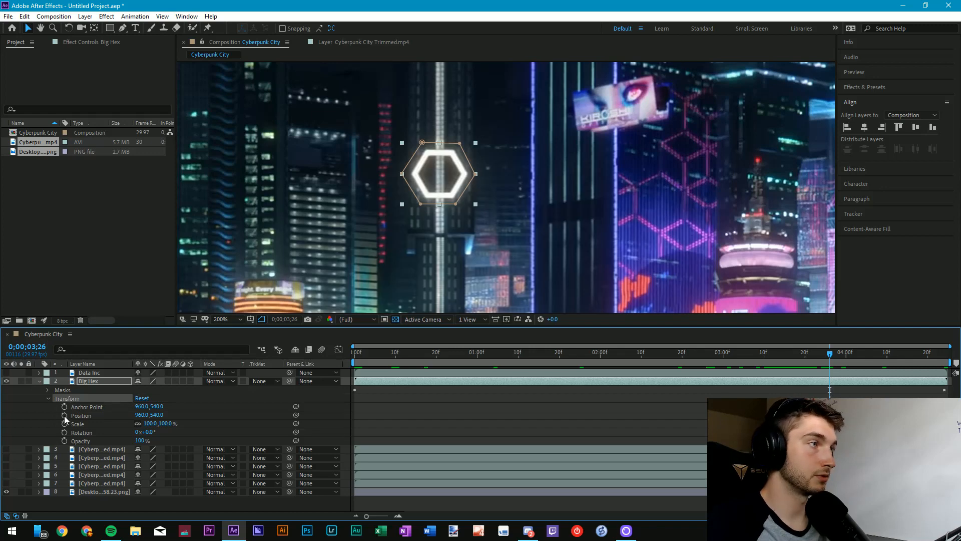
click(65, 416)
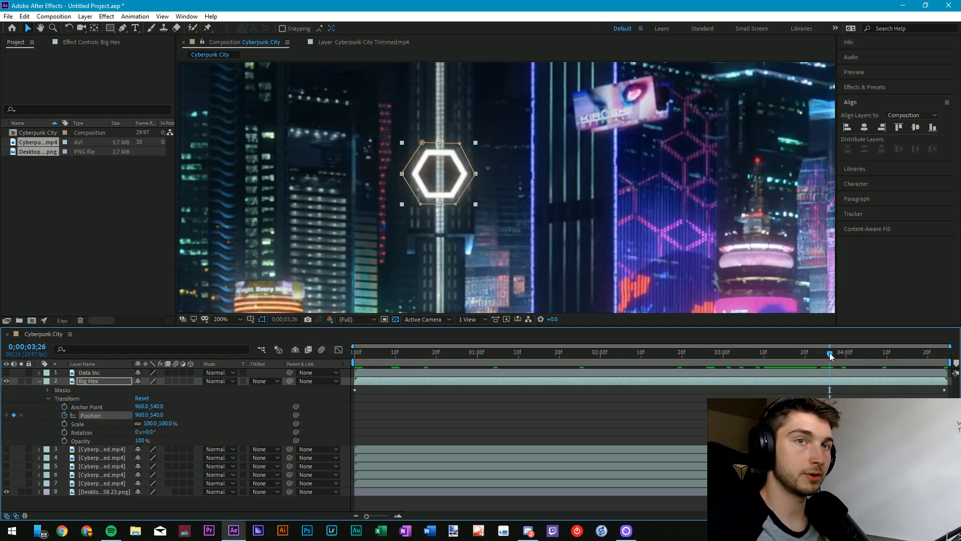
- At 0;00;00;00, set Big Hex's horizontal Position to 975.5 to line the sign up with the tower in the still
drag(829, 356, 316, 340)
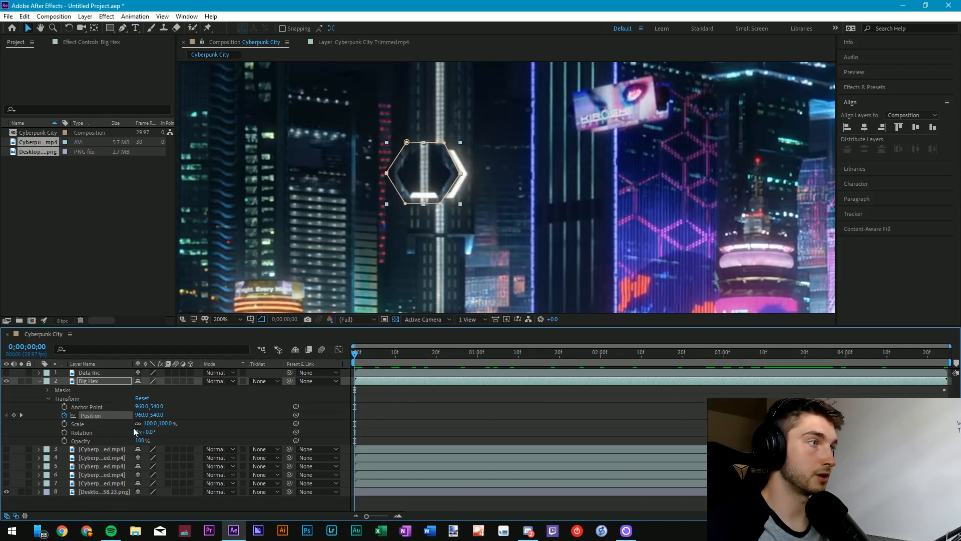
mouse_move(155, 416)
mouse_down()
mouse_move(166, 414)
mouse_move(150, 414)
mouse_up()
key(ctrl+z)
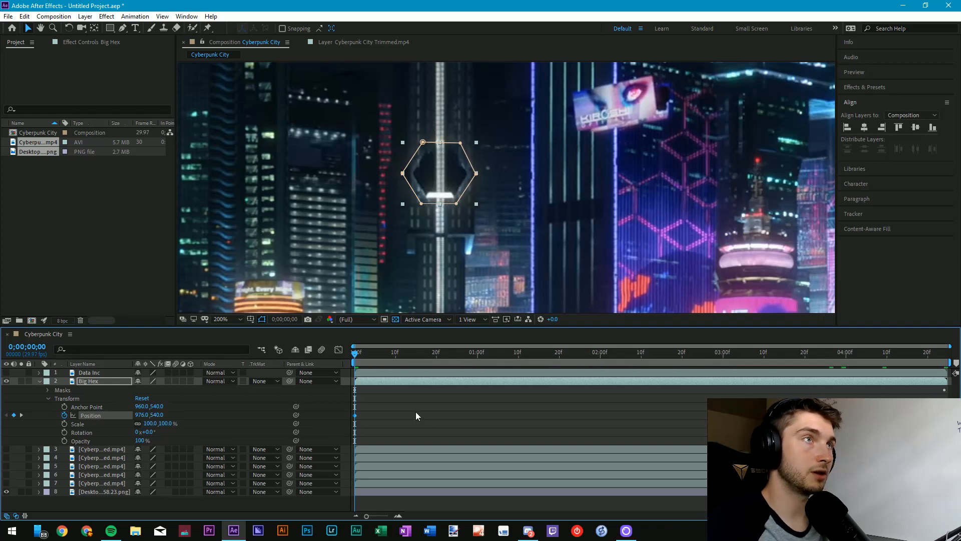
click(416, 416)
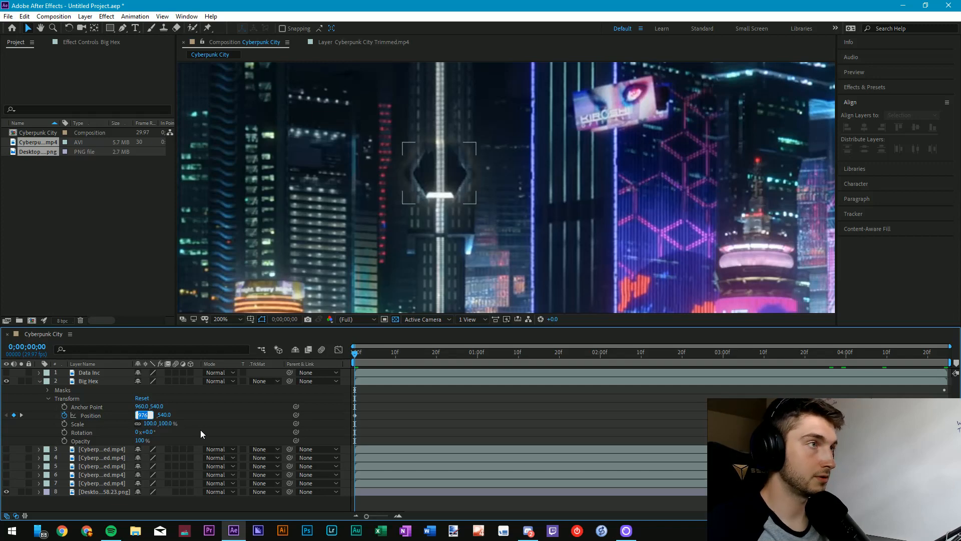
text(975)
key(Return)
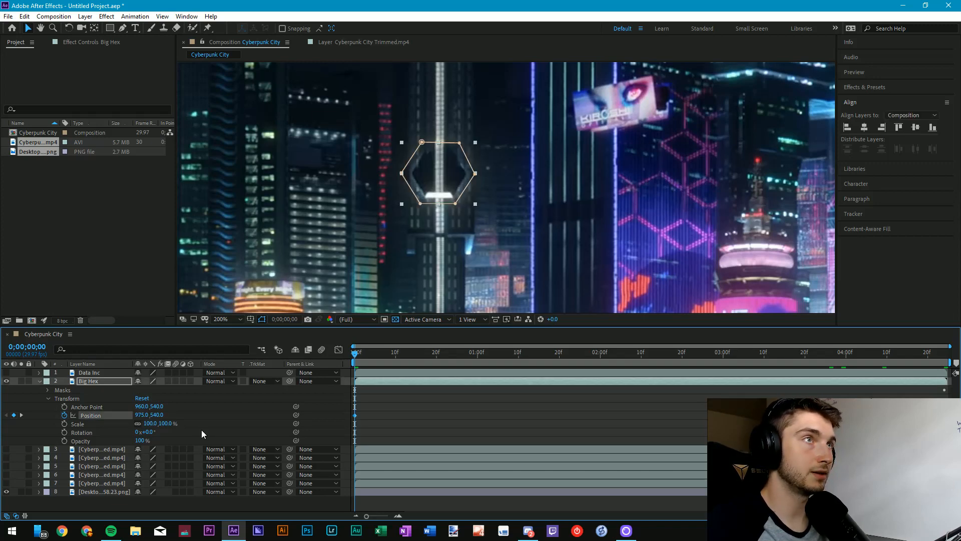
click(512, 403)
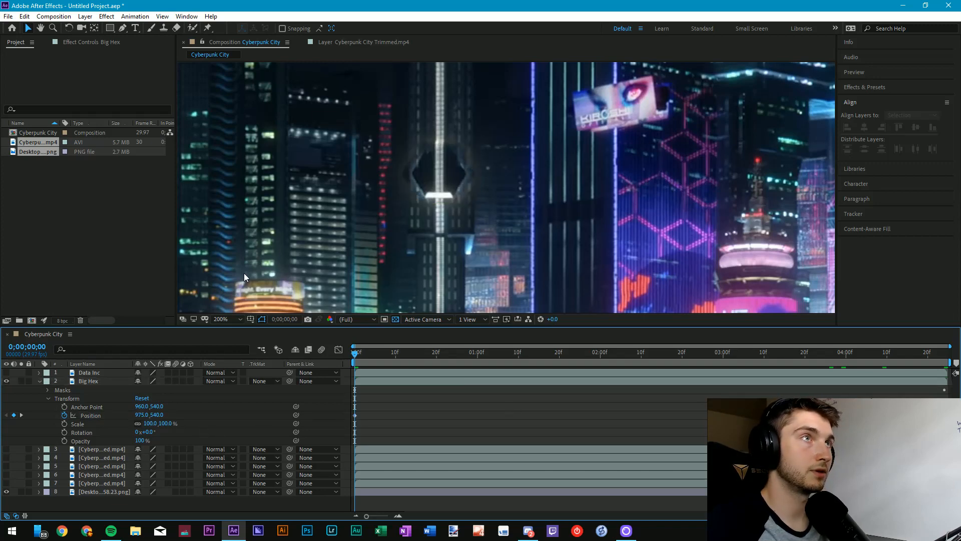
click(142, 414)
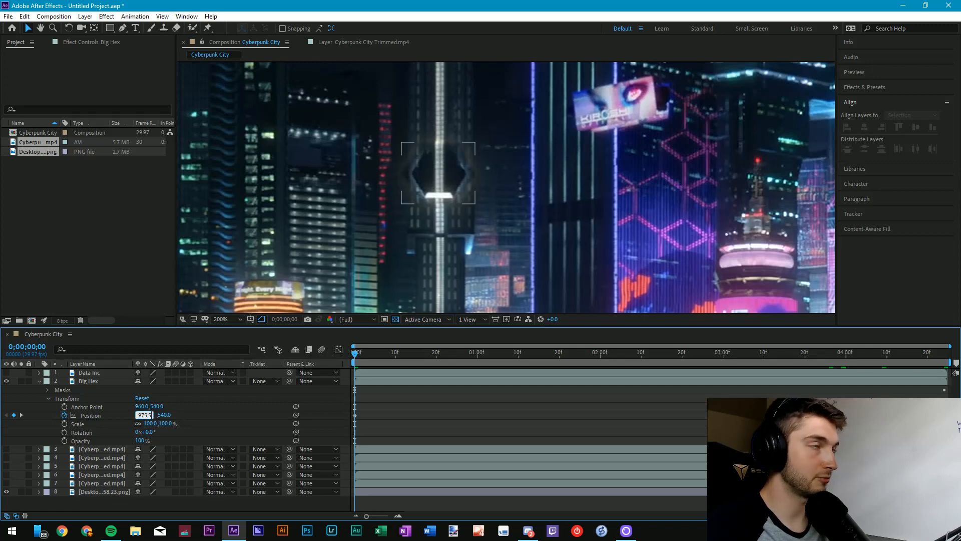
key(Return)
click(377, 398)
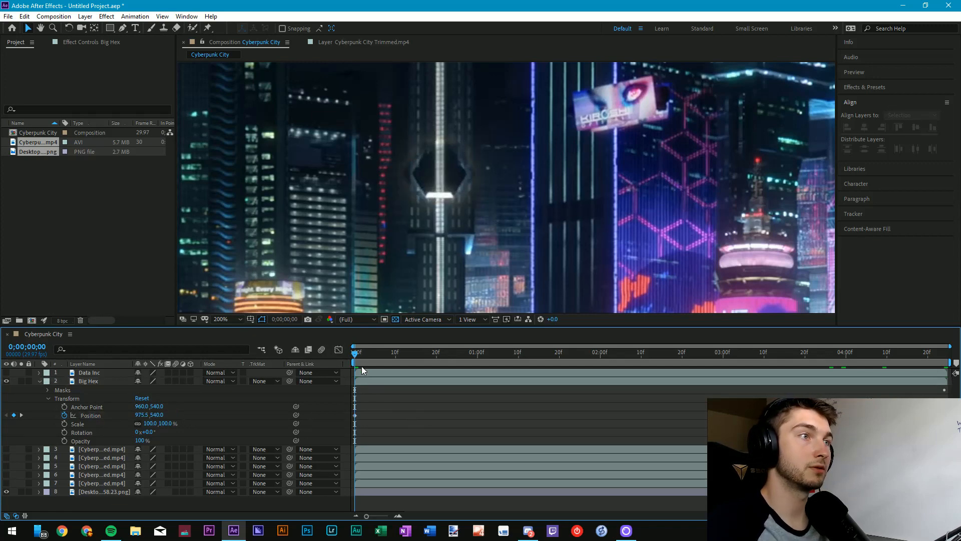
- At 0;00;04;24, add a Position keyframe on Big Hex with a horizontal value of 956.5 to line up the sign with the tower
drag(363, 356, 650, 361)
mouse_move(525, 363)
mouse_down()
mouse_move(306, 348)
mouse_move(830, 371)
mouse_move(946, 358)
mouse_up()
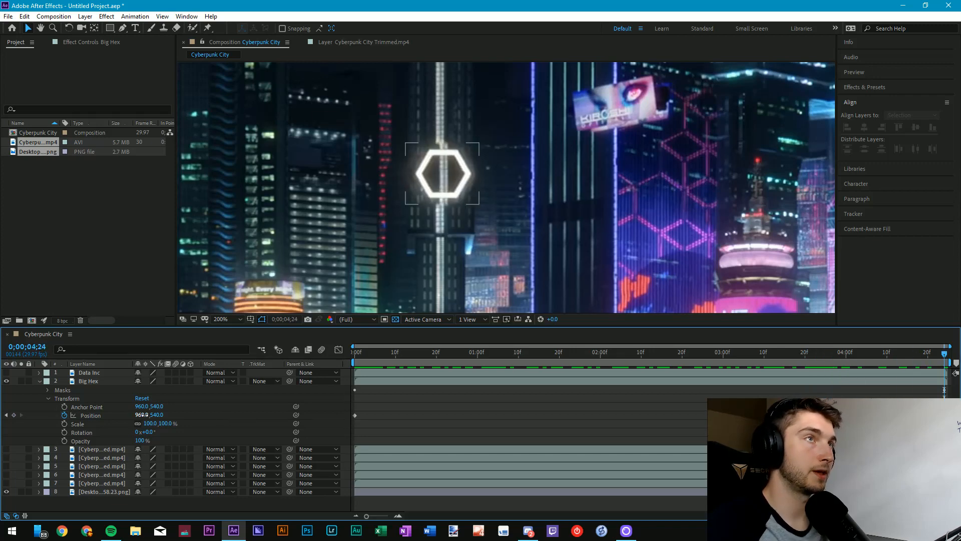
drag(143, 414, 141, 414)
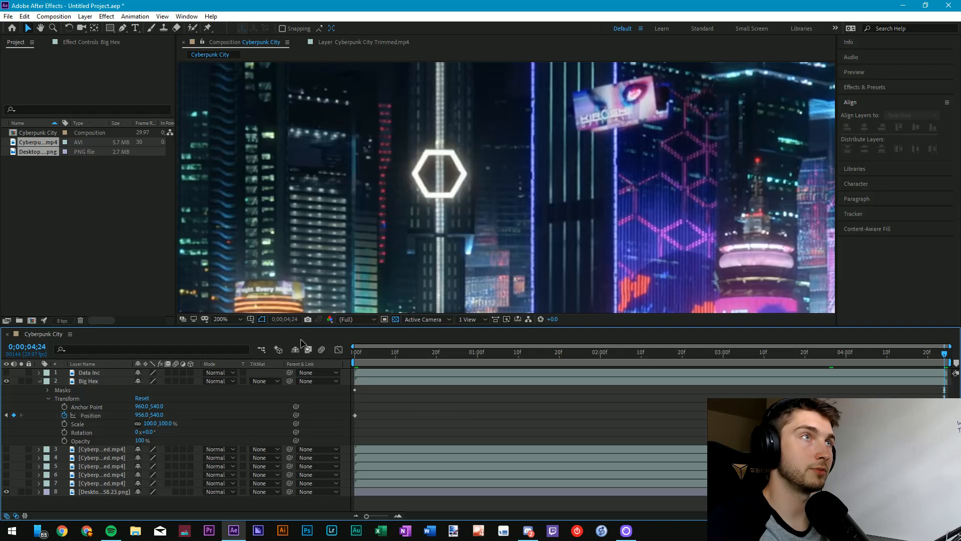
click(143, 414)
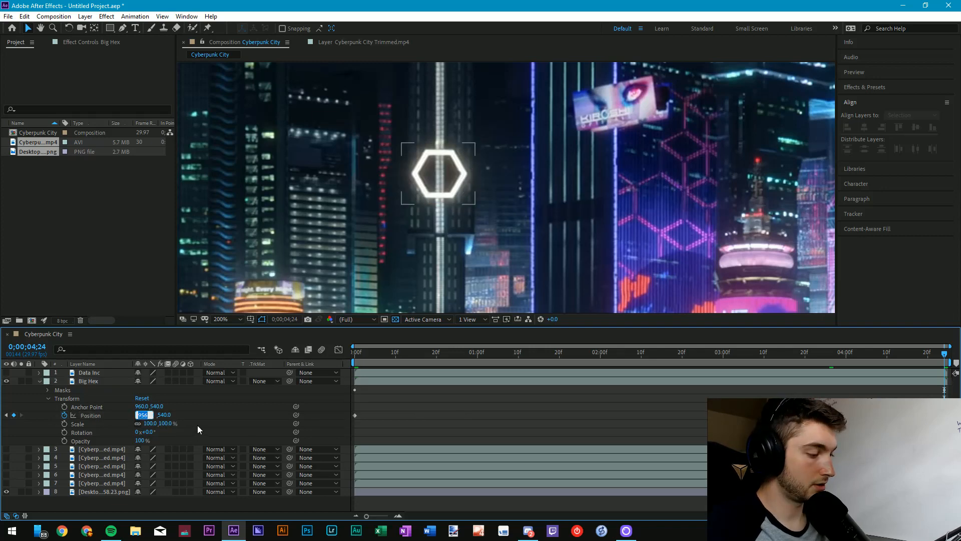
text(956.5)
key(Return)
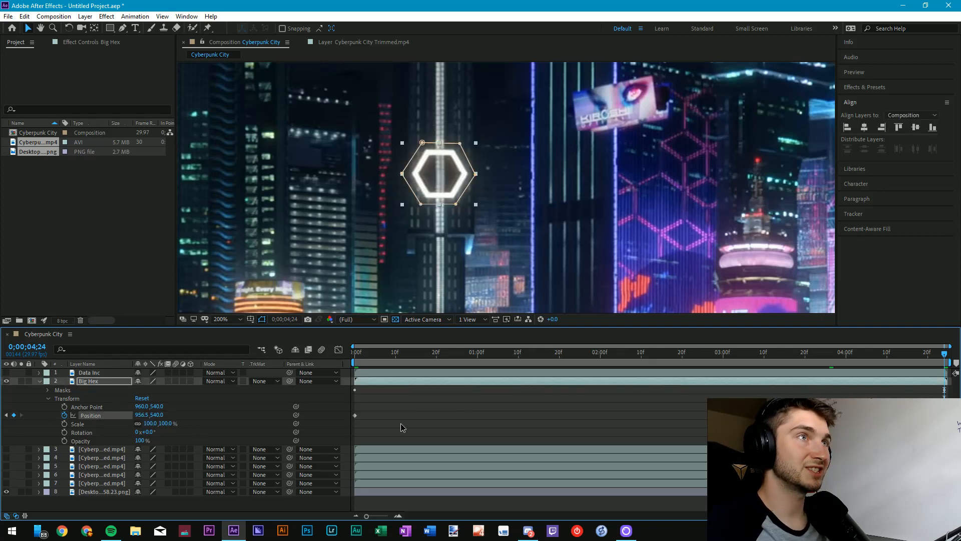
click(402, 427)
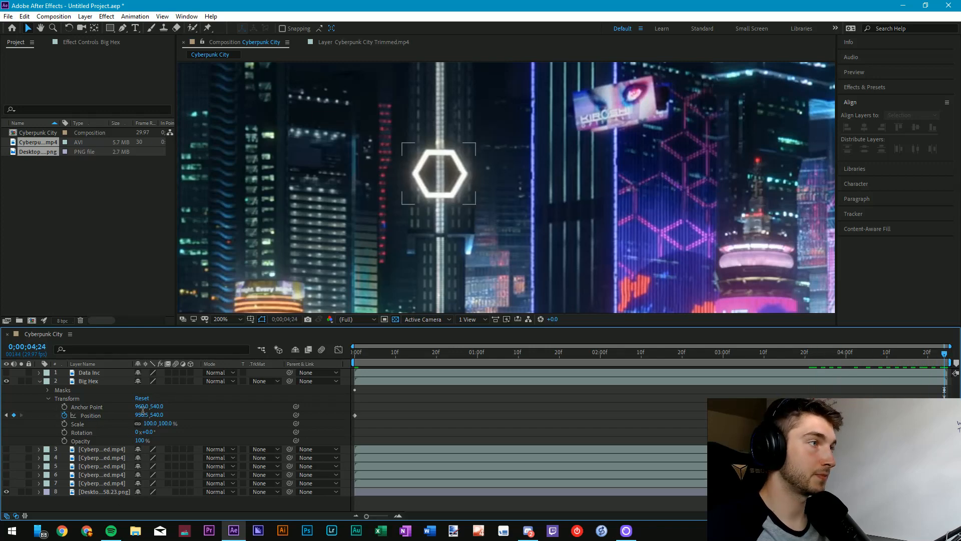
- Try horizontal Position values of 956, 955 and 957 for Big Hex at 0;00;04;24, and preview the animation from the start
key(BackSpace)
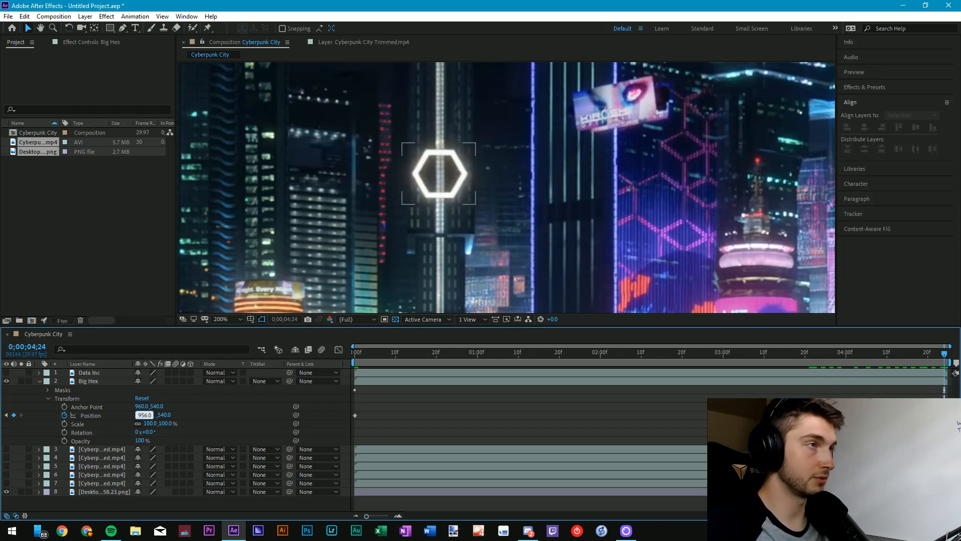
key(Return)
click(443, 412)
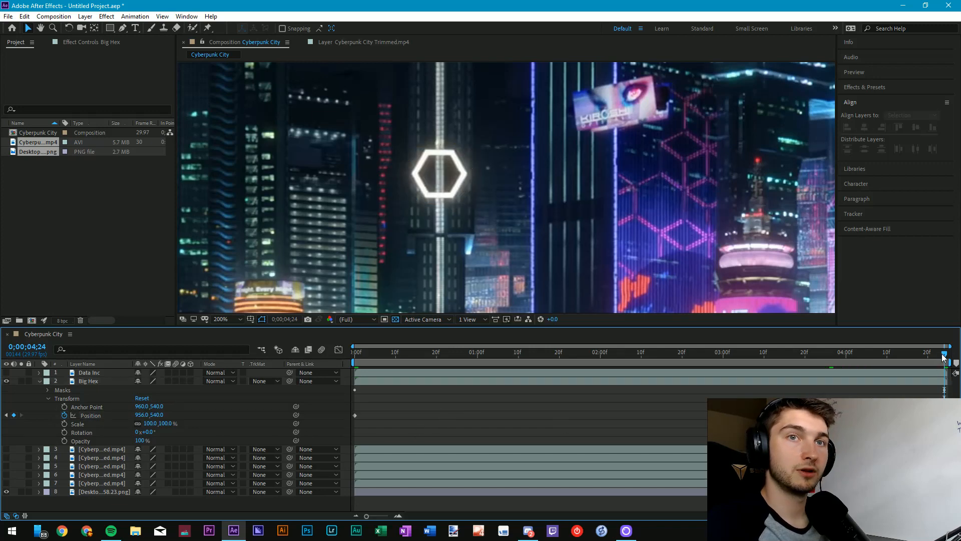
mouse_move(942, 357)
mouse_down()
mouse_move(287, 333)
mouse_move(940, 334)
mouse_up()
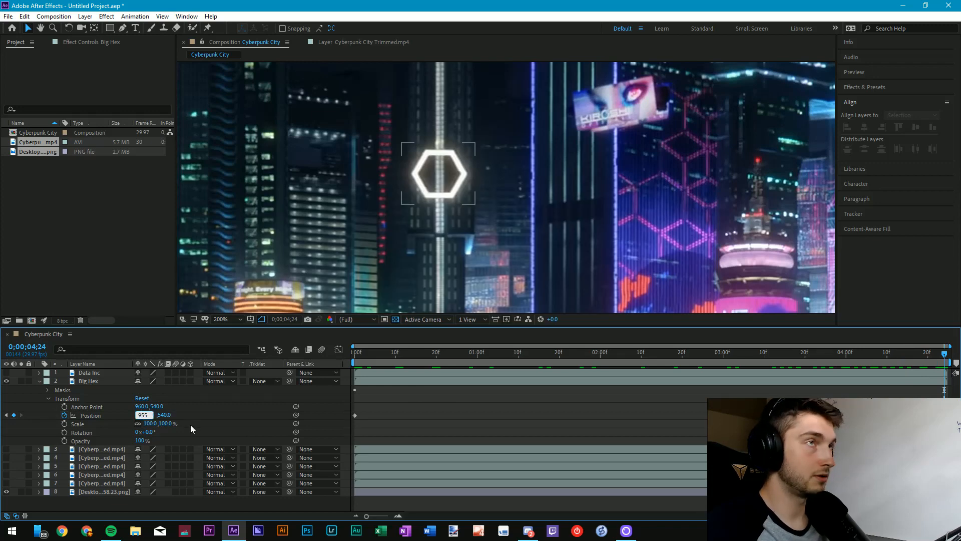
click(392, 383)
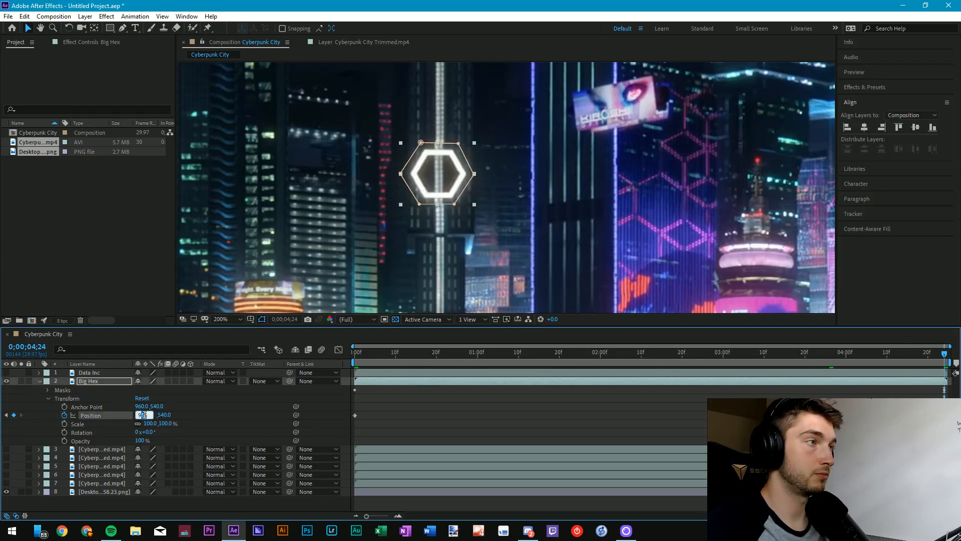
click(413, 408)
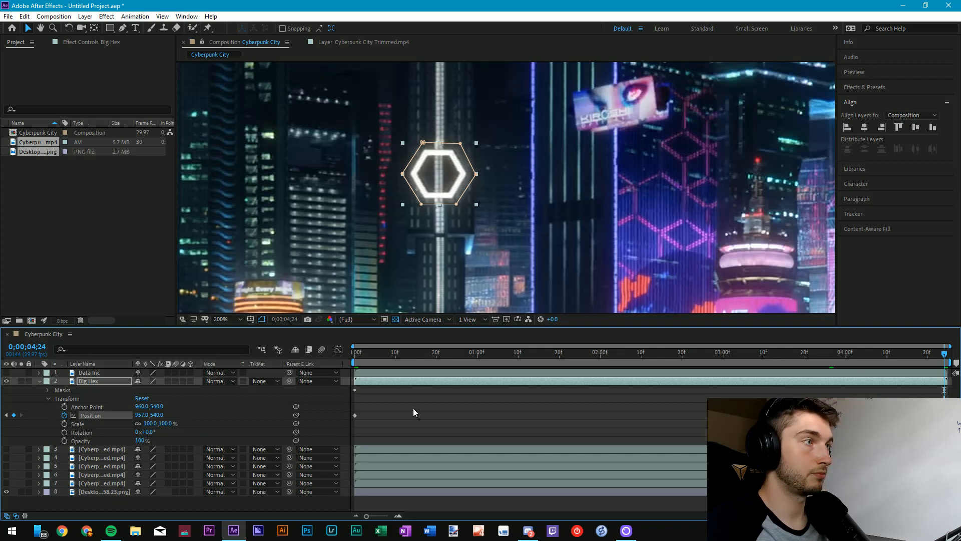
drag(370, 354, 351, 354)
key(space)
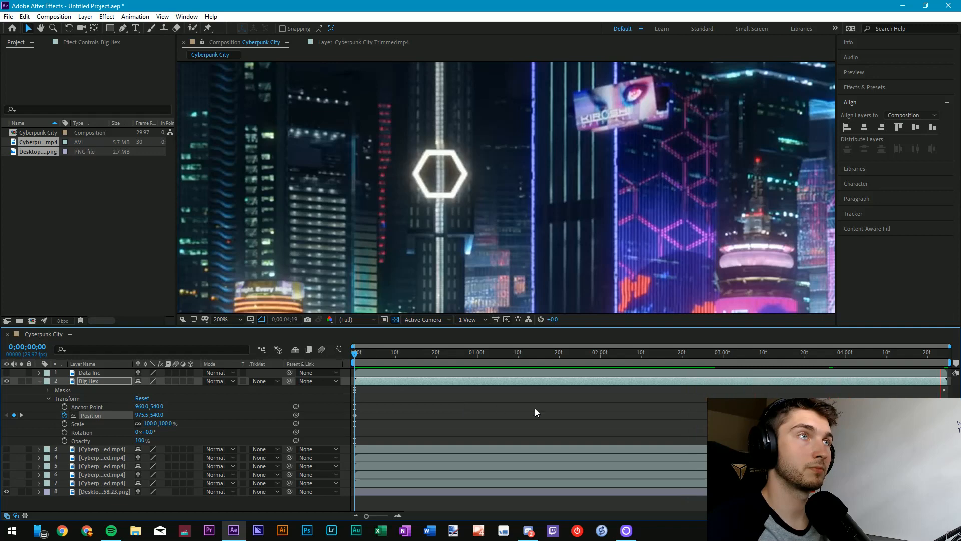
key(space)
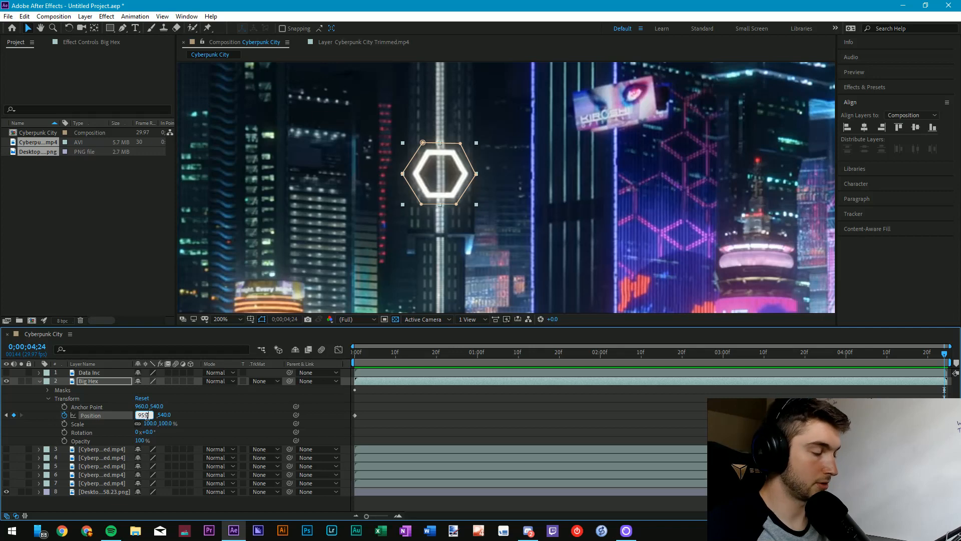
- Set Big Hex's horizontal Position at 0;00;04;24 to 965.5 and play back the animation
key(Return)
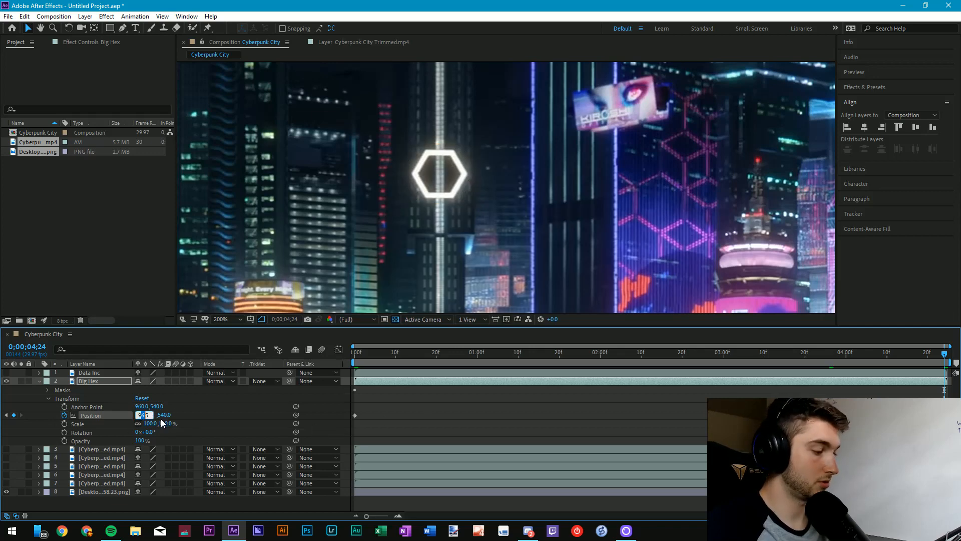
text(965.5)
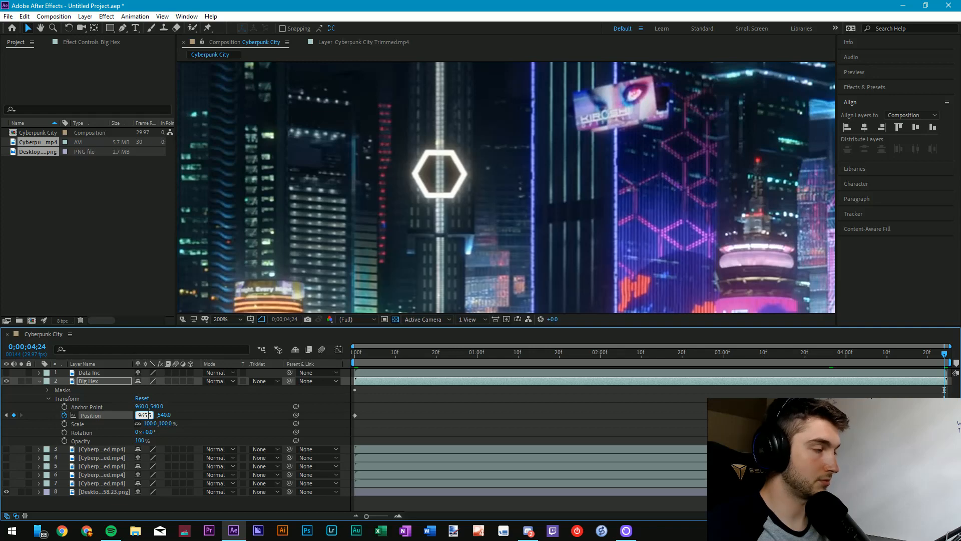
key(Return)
key(space)
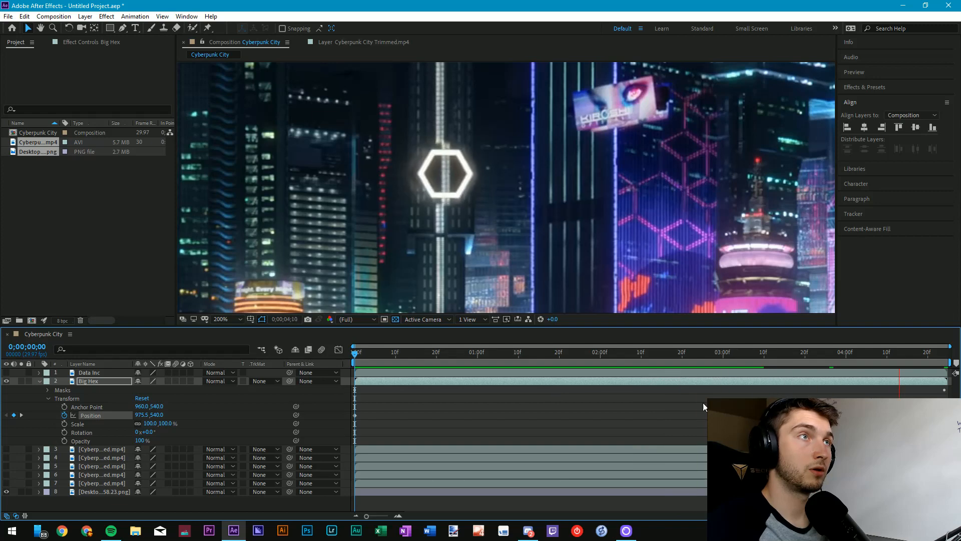
- At 0;00;04;24, move Big Hex freehand in the composition view to about 958, 539, over the tower's hexagon
click(952, 357)
click(142, 415)
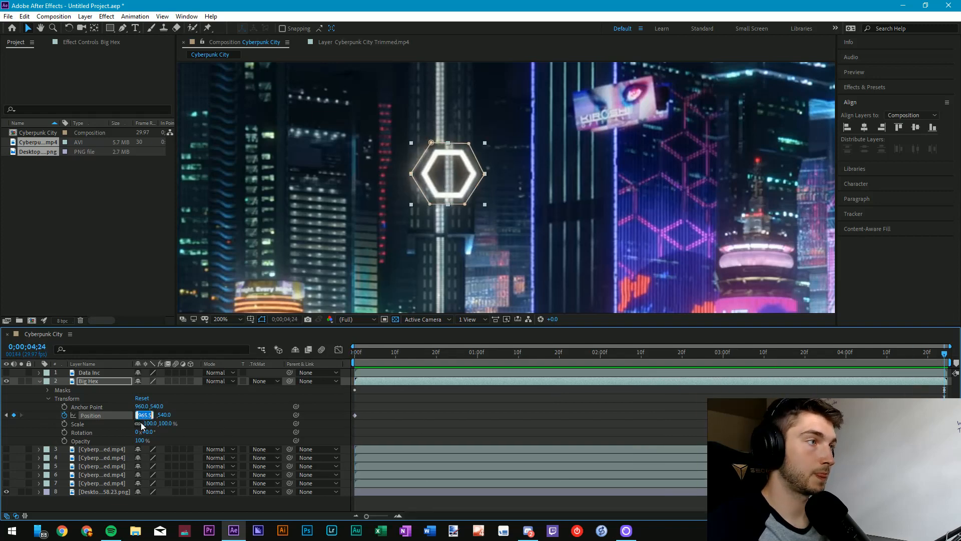
click(434, 405)
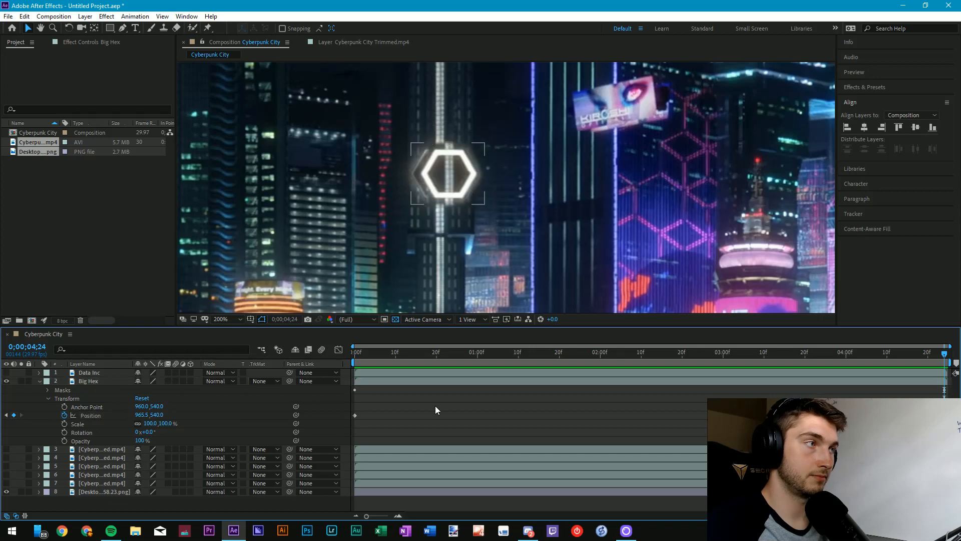
click(440, 196)
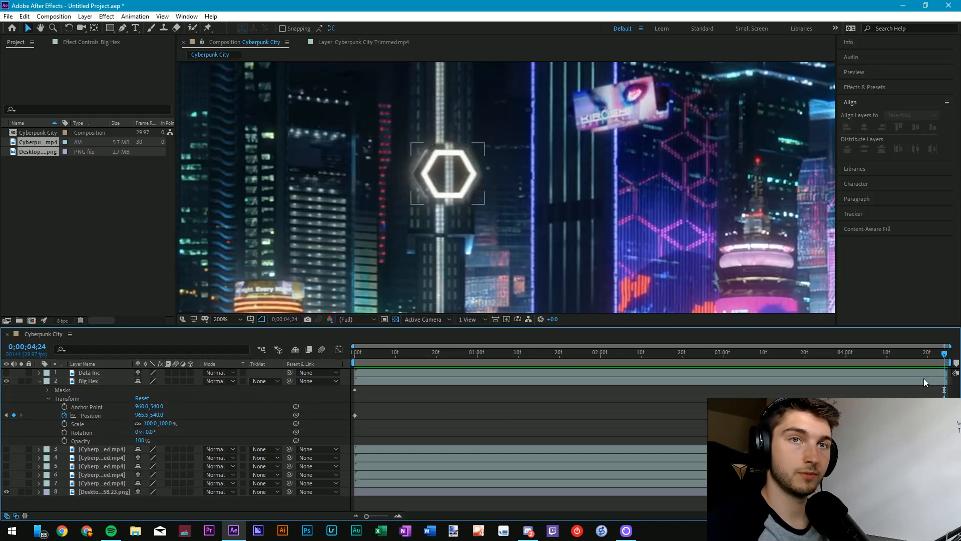
drag(463, 184, 455, 185)
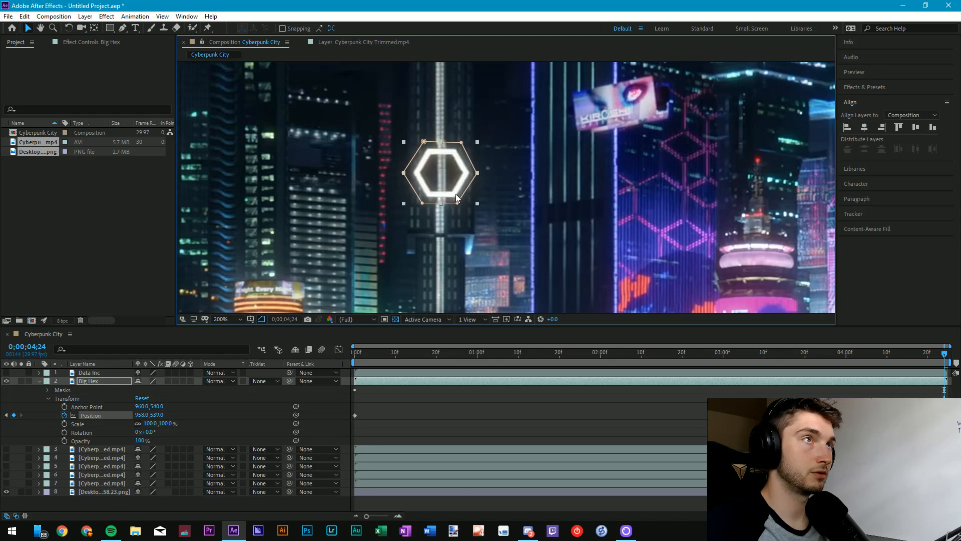
- Undo the last Big Hex move, set its X position at 0;00;04;24 to 956.5, and preview the motion
key(ctrl+z)
drag(141, 415, 137, 415)
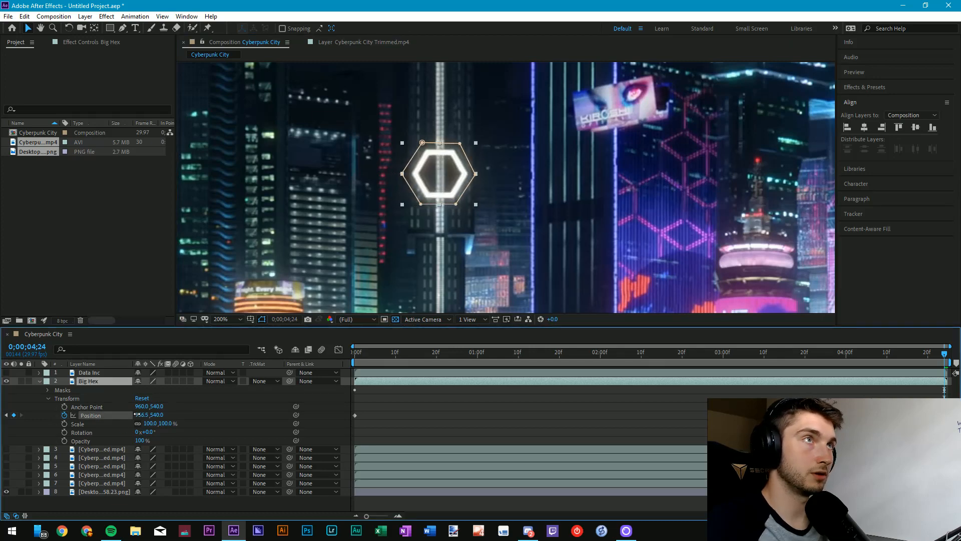
click(513, 422)
click(802, 352)
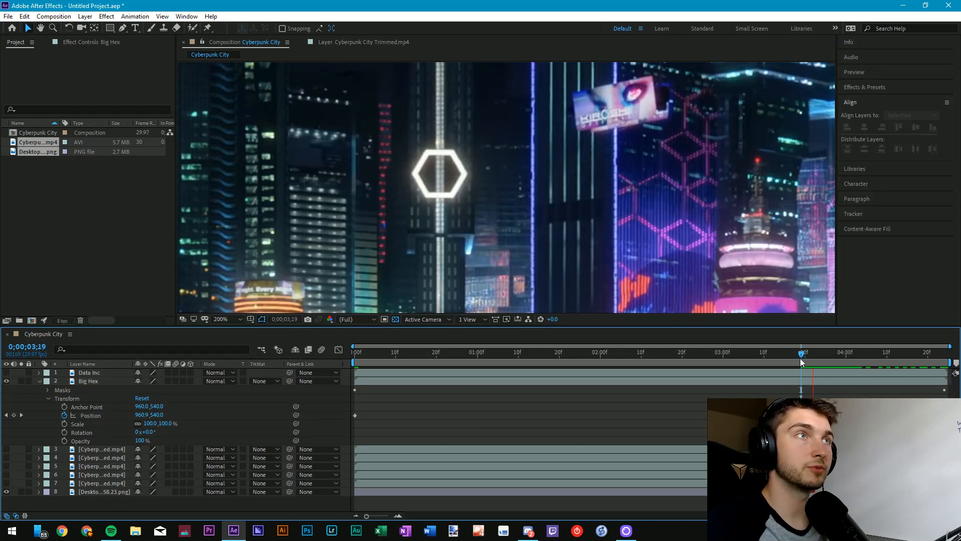
mouse_move(865, 355)
mouse_down()
mouse_move(945, 356)
mouse_move(877, 354)
mouse_up()
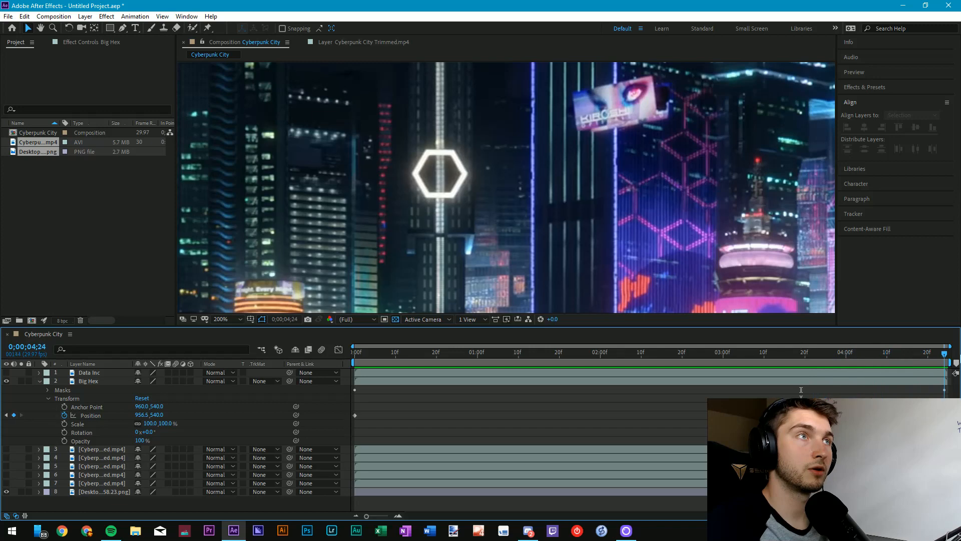
- Set Big Hex's X position at 0;00;04;24 to 956.3 and play back the alignment
click(150, 415)
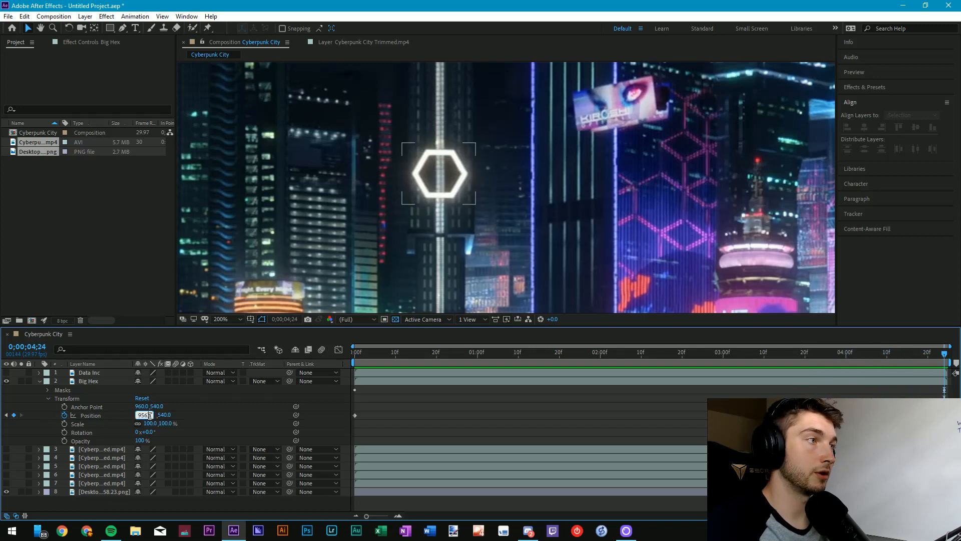
text(956.3)
key(Return)
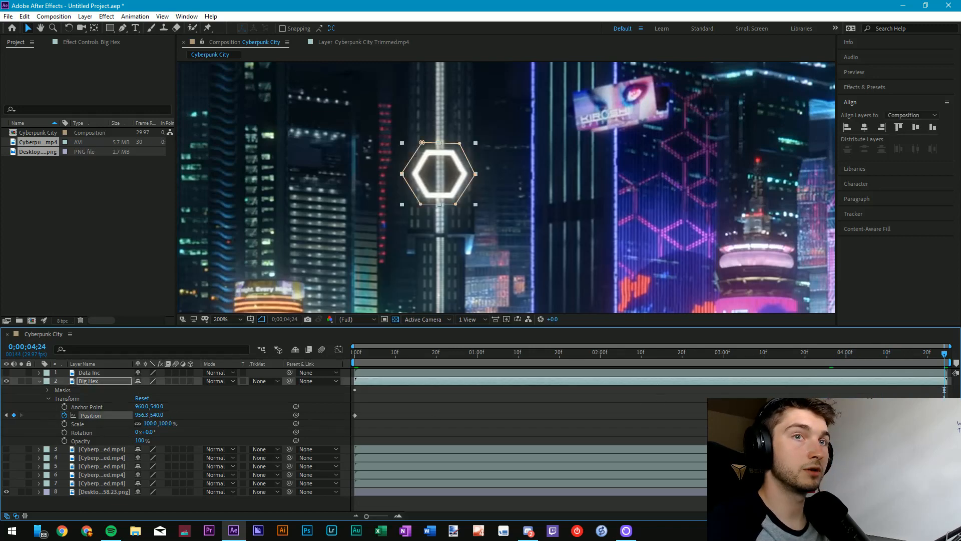
click(784, 354)
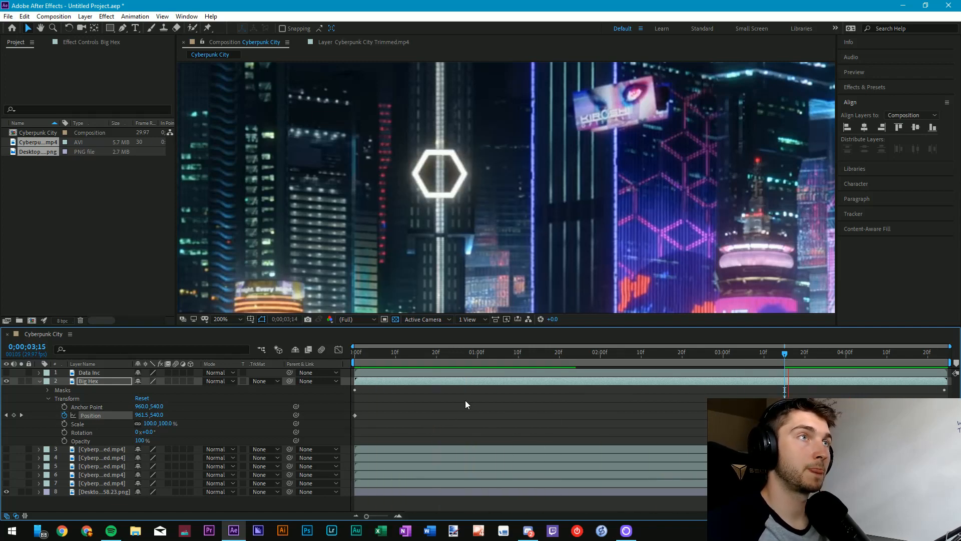
key(space)
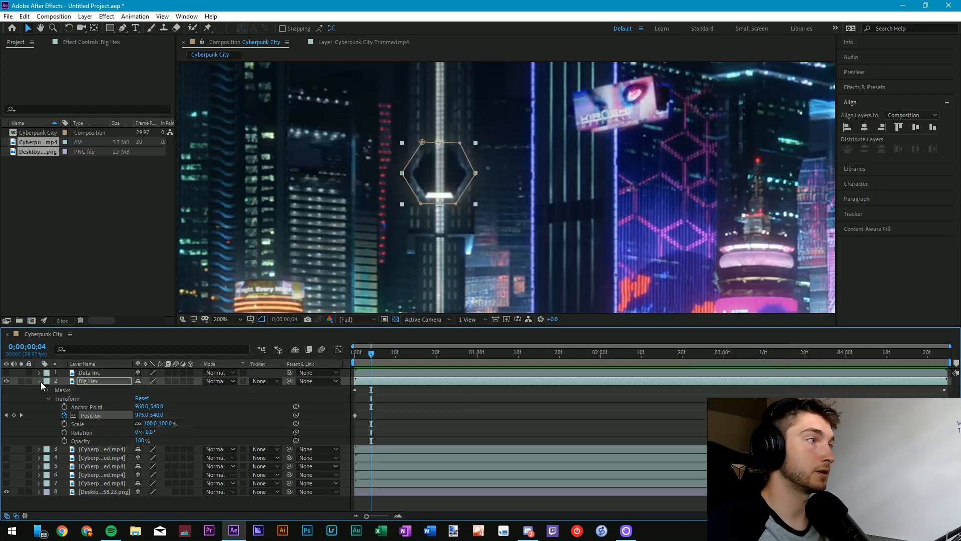
- Collapse the Big Hex layer's properties and make the Data Inc layer visible with the whole composition in view
click(39, 381)
key(F2)
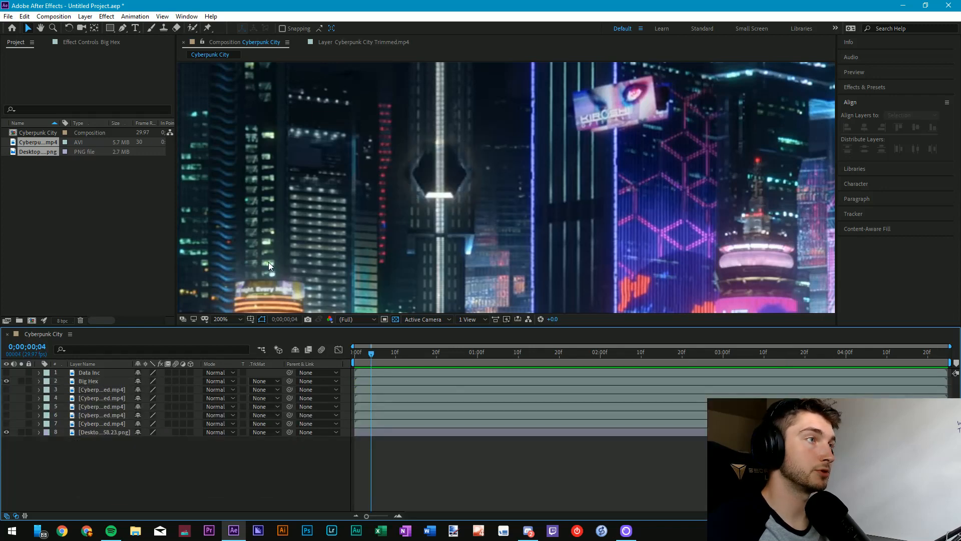
click(227, 319)
click(230, 328)
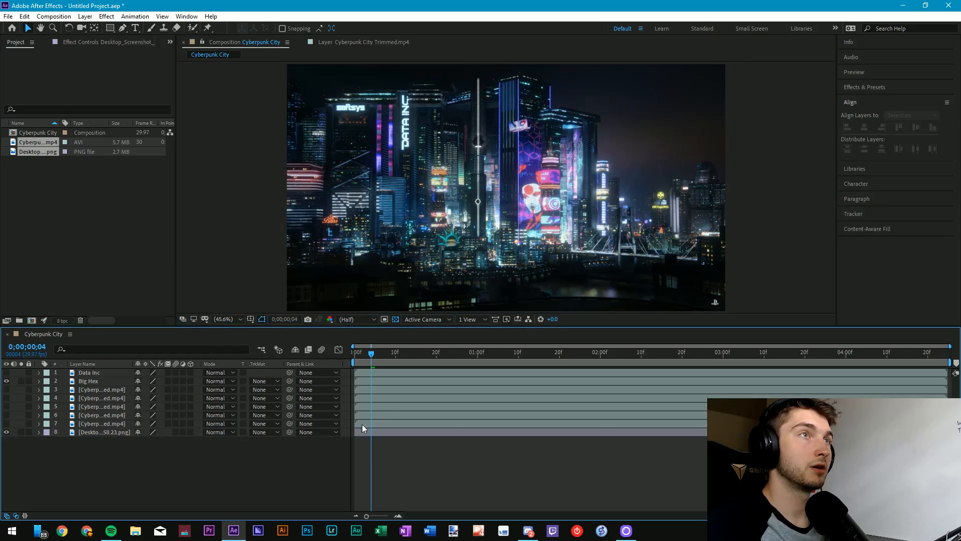
click(6, 372)
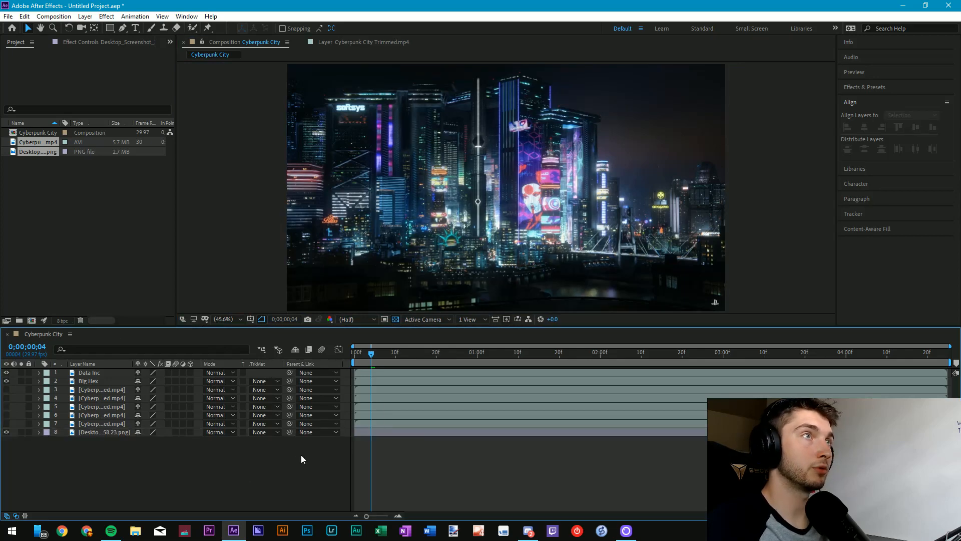
- Play the composition from the first frame to check the Data Inc and Big Hex animations together
drag(371, 353, 347, 351)
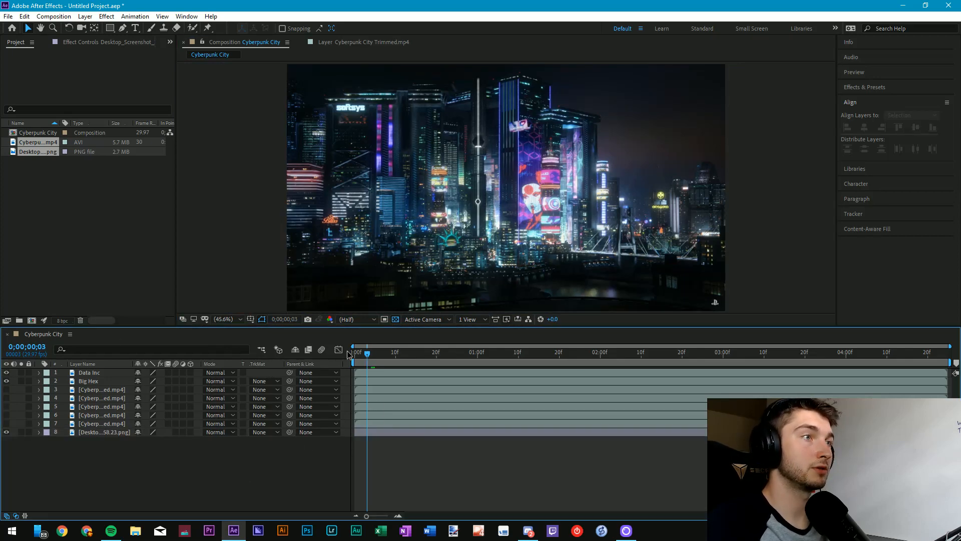
click(345, 434)
click(293, 453)
key(space)
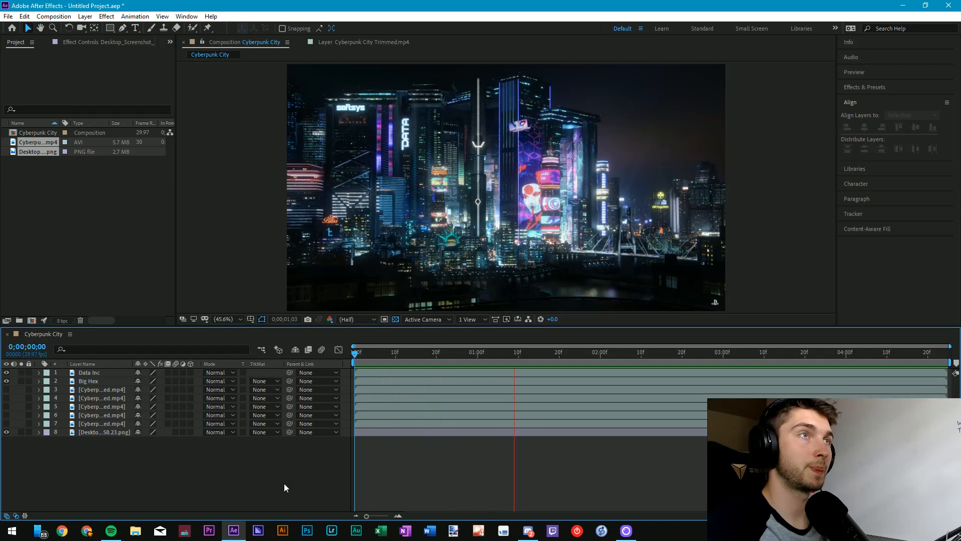
key(space)
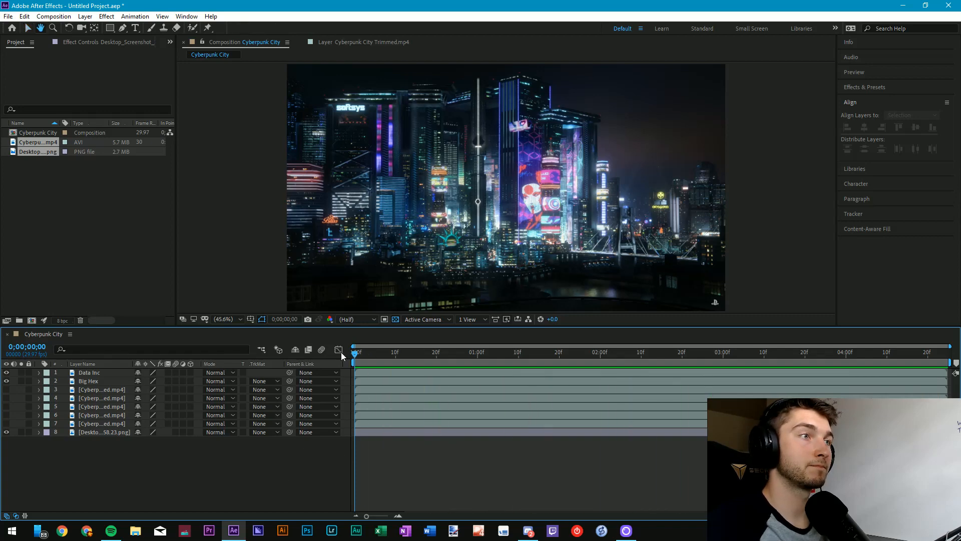
- Compare the scene with the Data Inc and Big Hex layers hidden and shown, and replay it with both visible
click(6, 373)
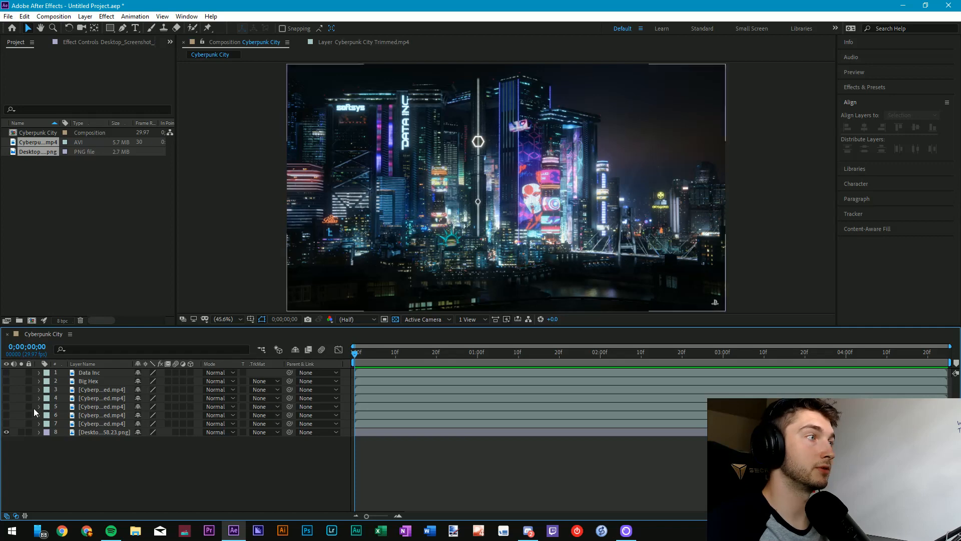
click(6, 380)
key(space)
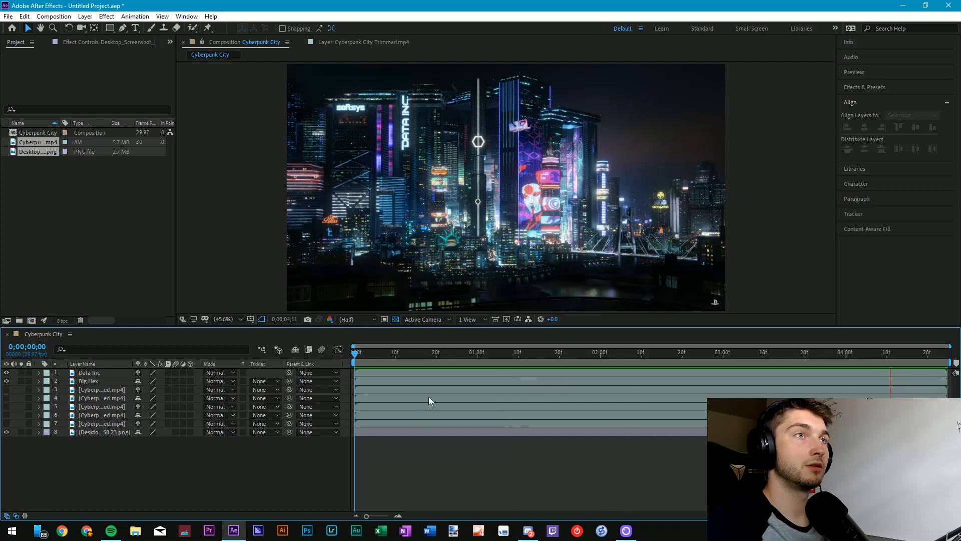
key(space)
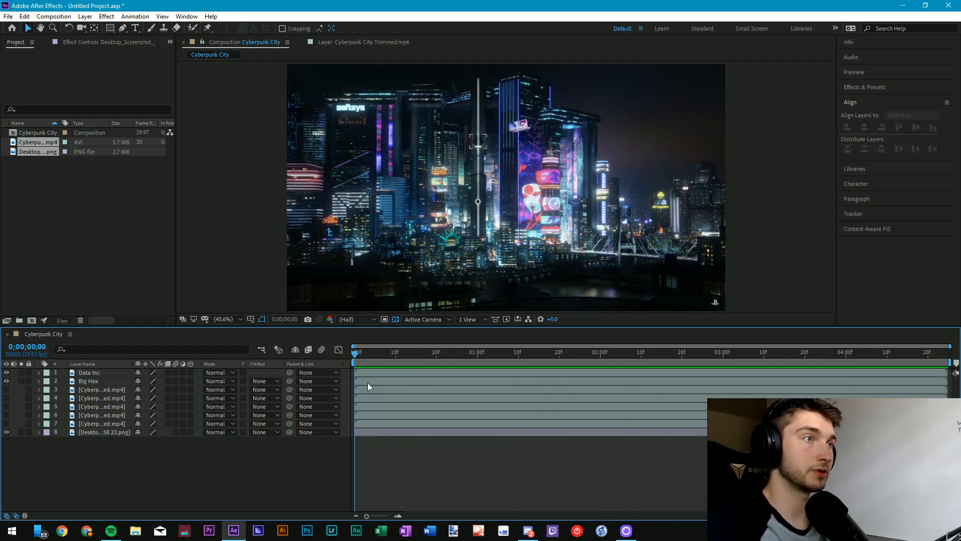
- Rename layer 3 as Baby Hex and make it visible
click(104, 390)
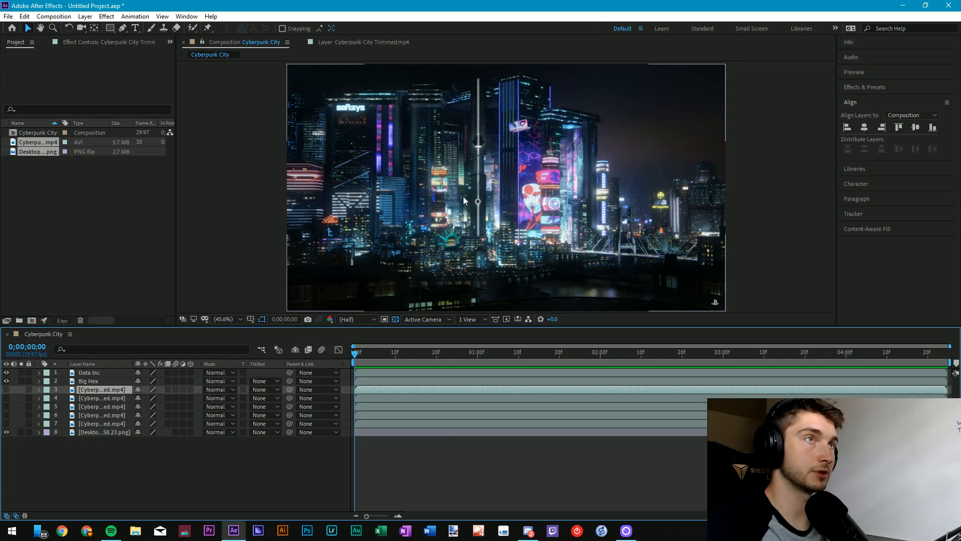
key(Return)
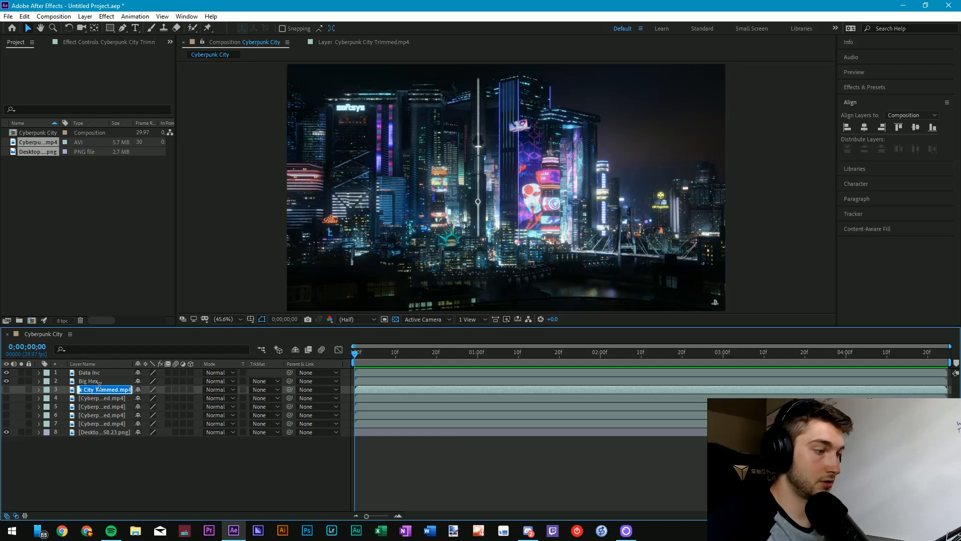
text(Baby)
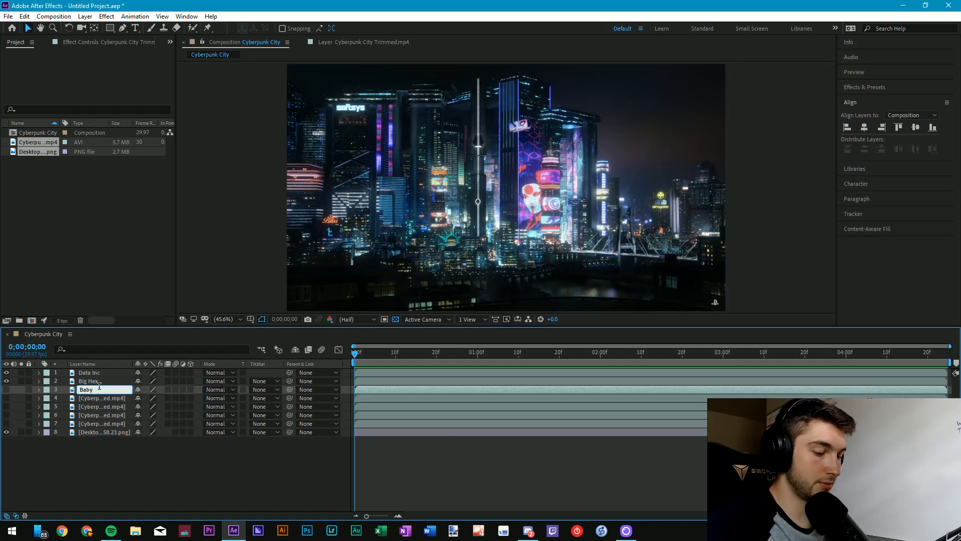
text( Hex)
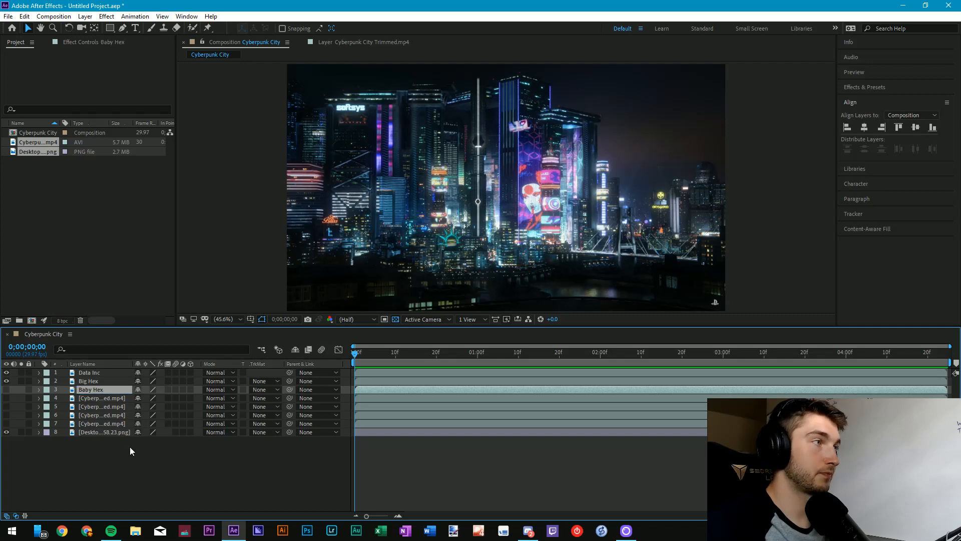
key(Return)
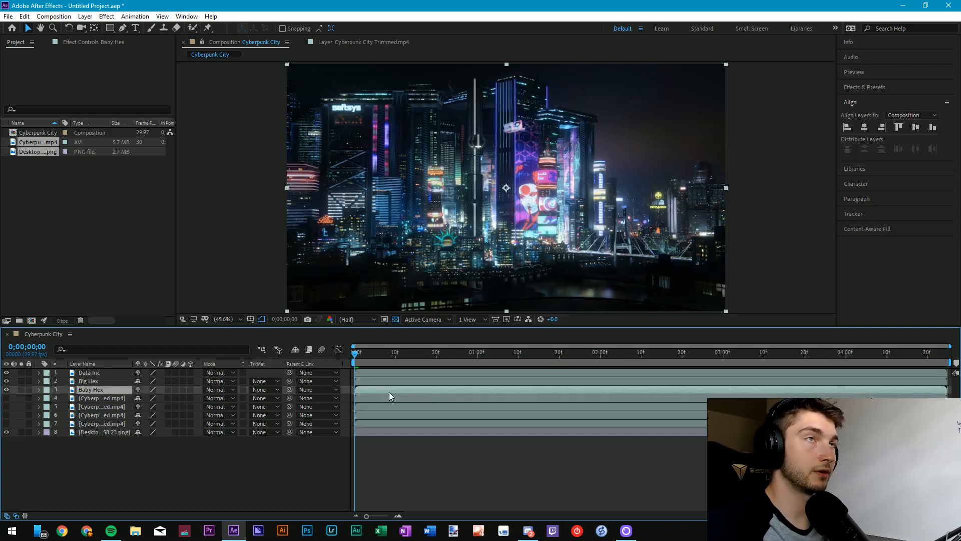
- Draw a closed six-point Pen mask around the small lower hexagon on the Baby Hex layer at 0;00;04;24
key(space)
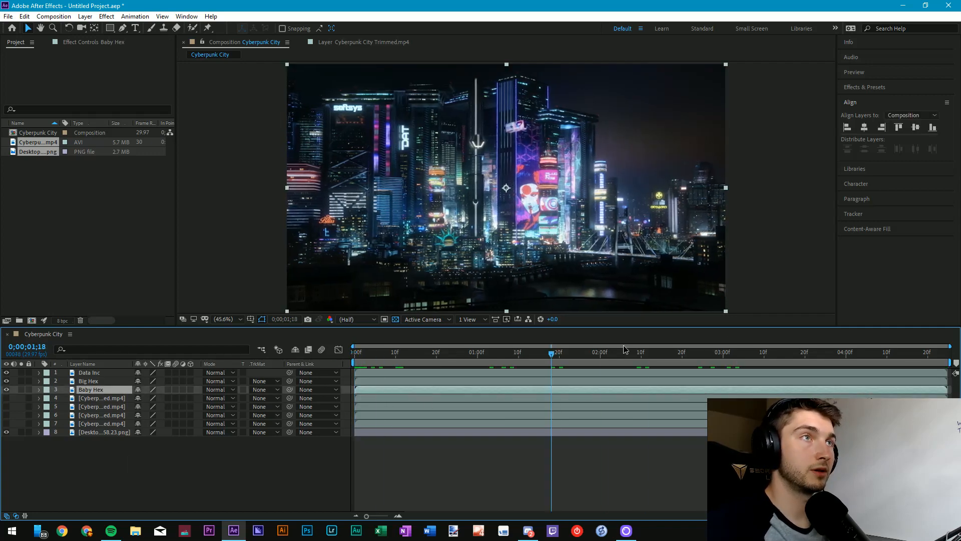
key(space)
drag(286, 353, 960, 343)
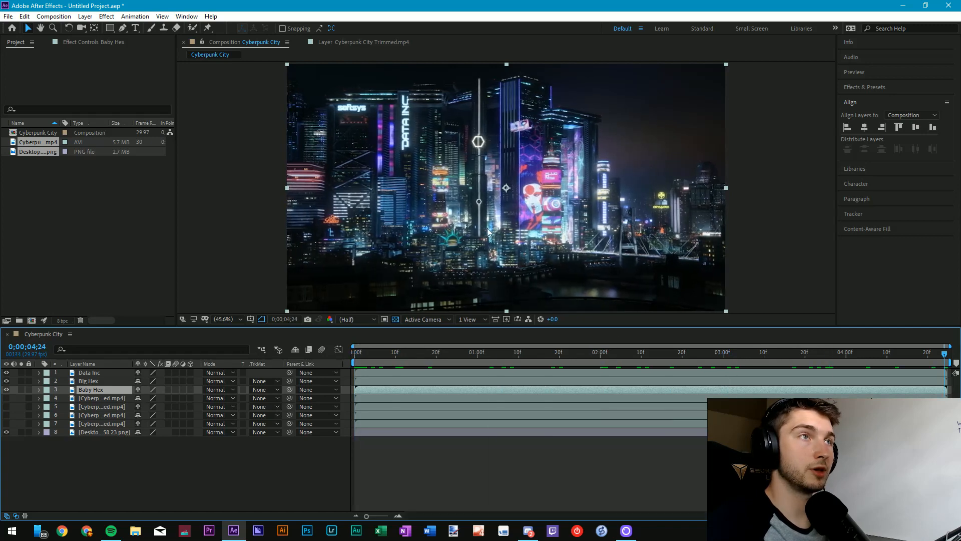
scroll(475, 201, up, 6)
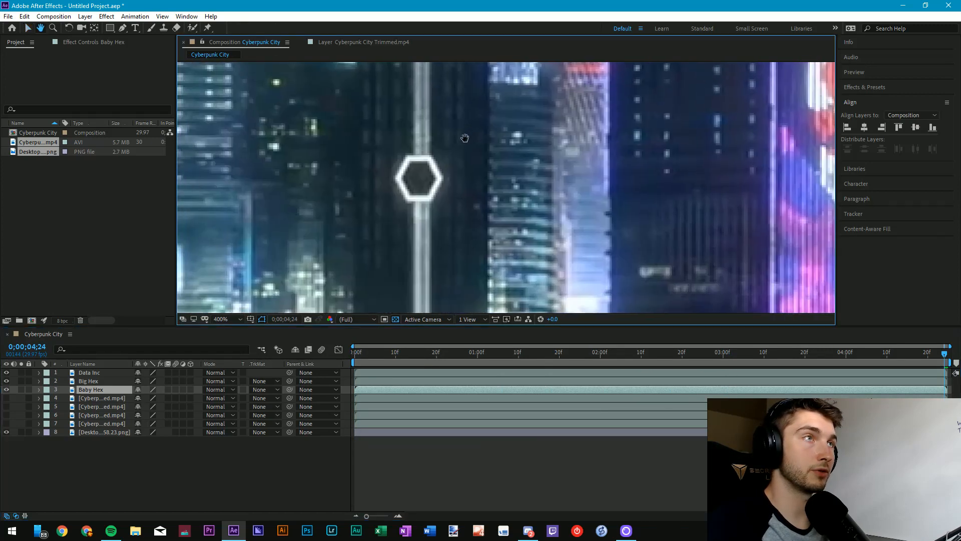
drag(464, 138, 502, 159)
key(g)
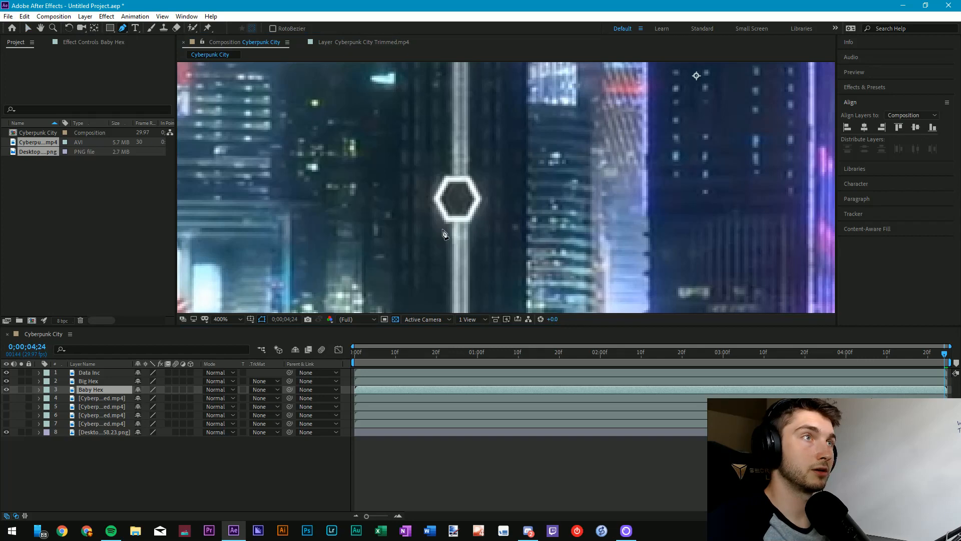
click(440, 229)
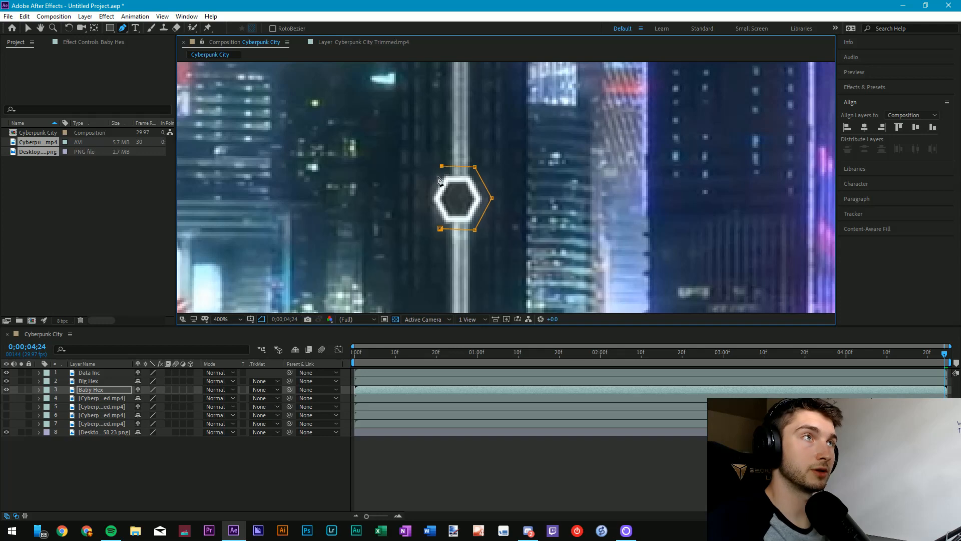
click(440, 229)
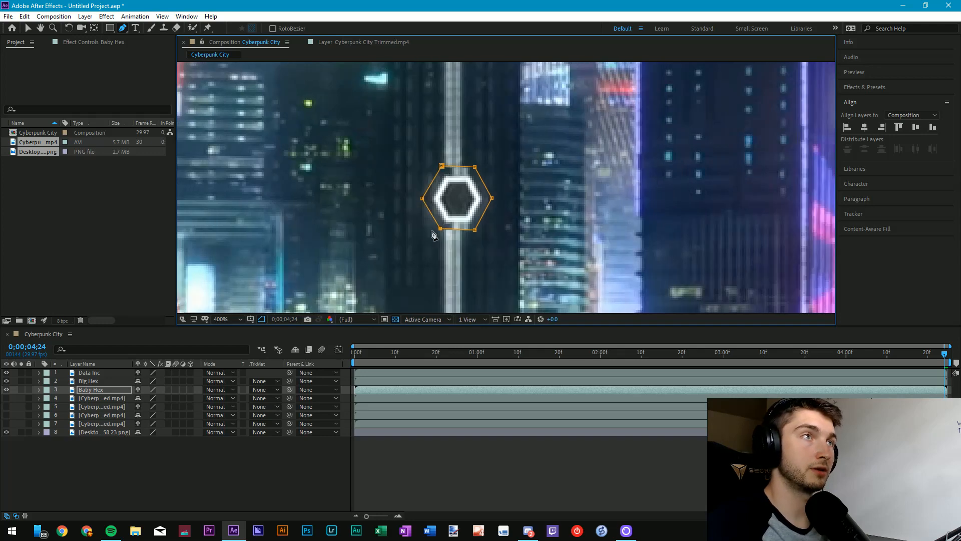
- Set the Mask Feather of Baby Hex's Mask 1 to 2 pixels
click(40, 388)
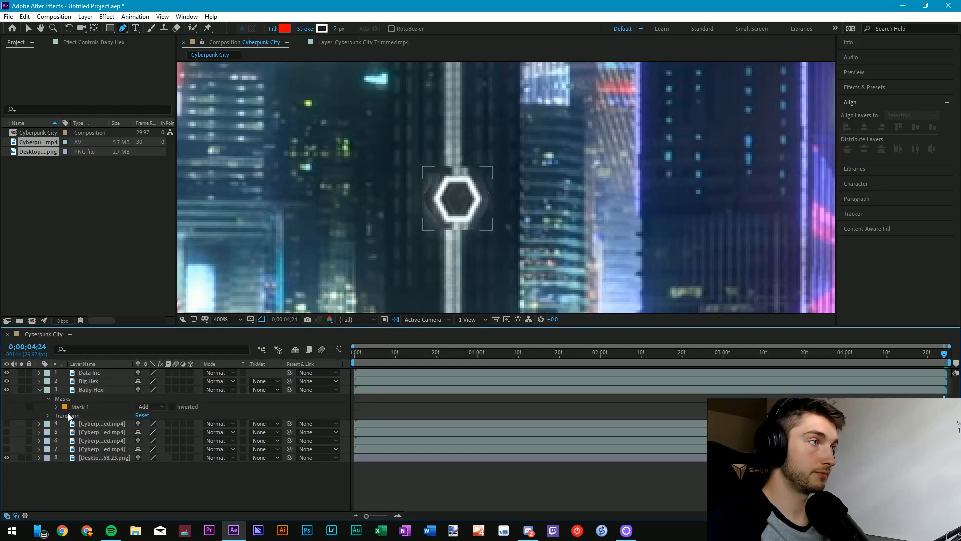
click(54, 409)
click(156, 423)
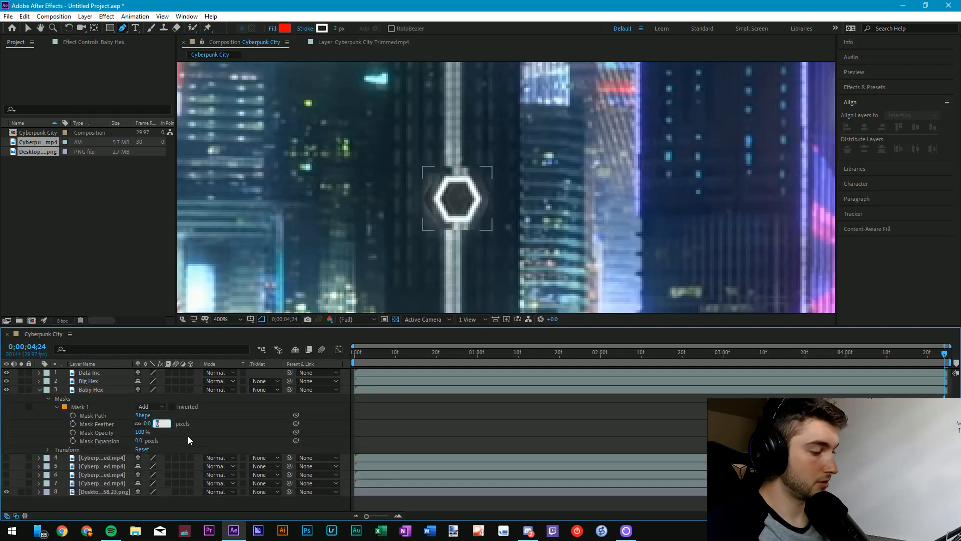
text(2)
key(Return)
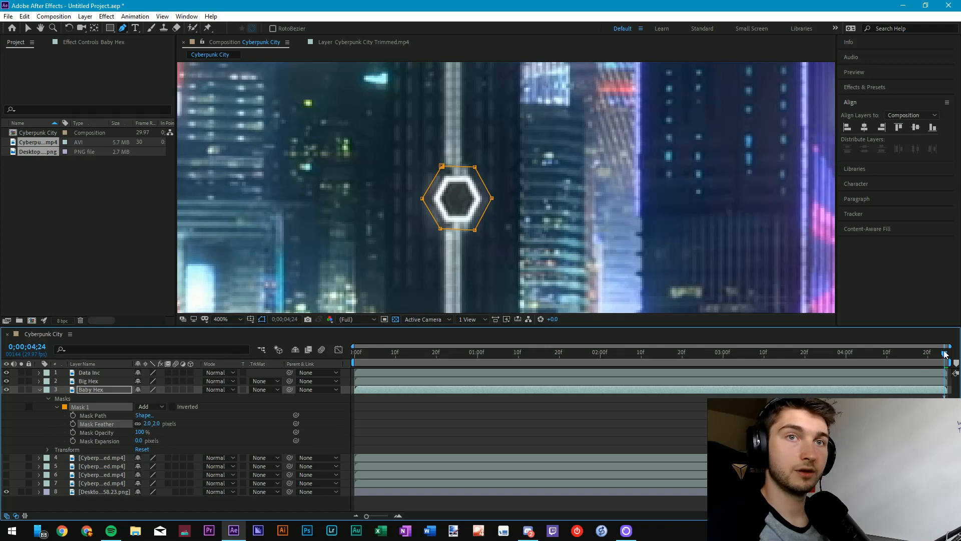
- Keyframe Baby Hex's Mask Path at 0;00;04;24, shift the mask left onto the small hexagon at the first frame, and check the motion
click(73, 415)
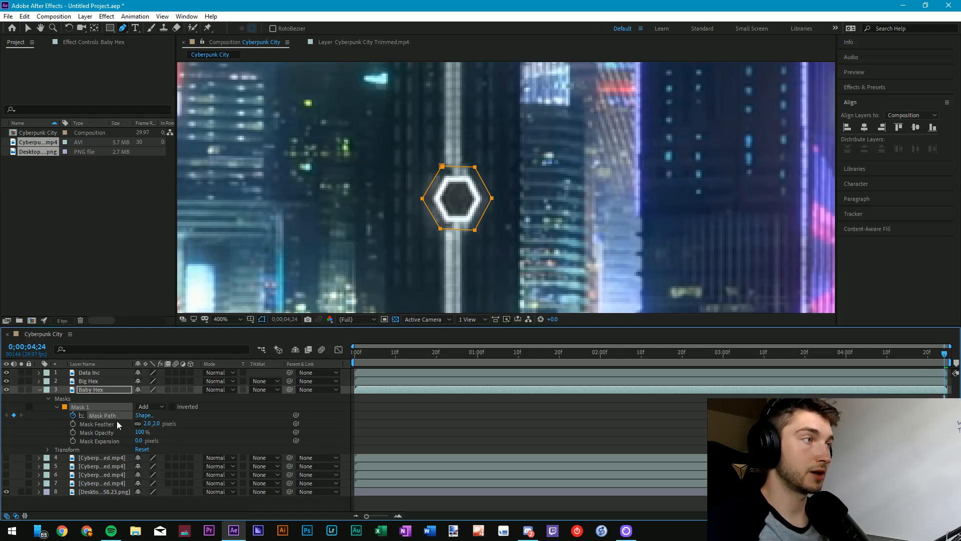
drag(945, 353, 328, 369)
click(103, 415)
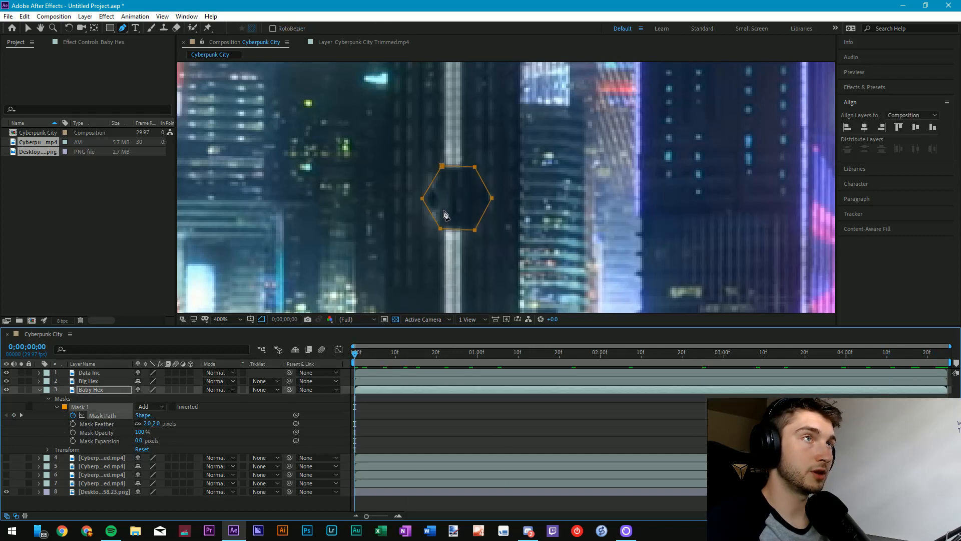
click(28, 28)
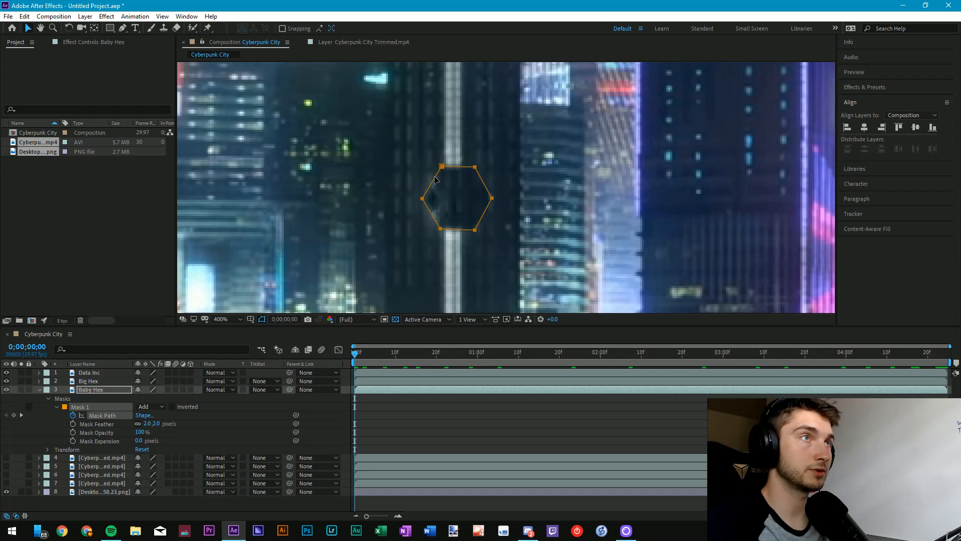
drag(437, 179, 399, 180)
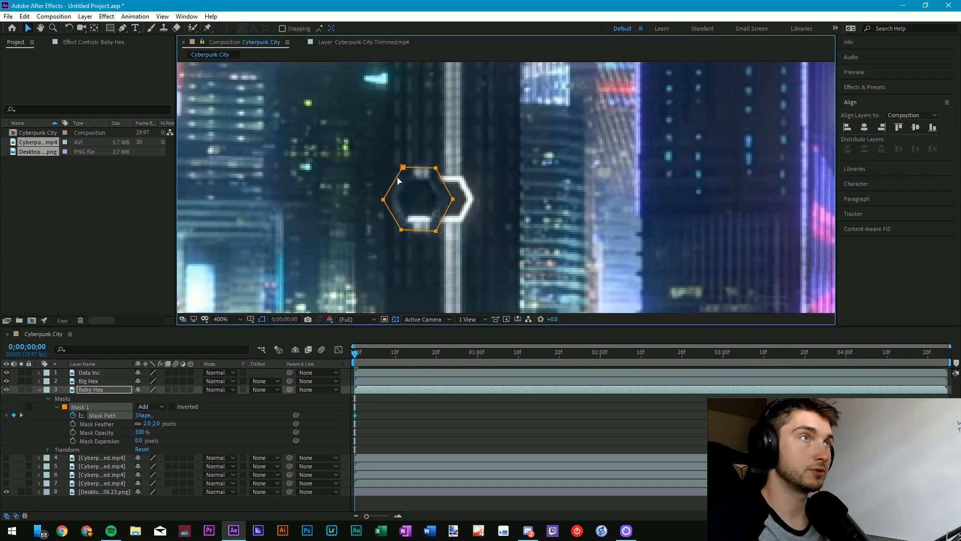
key(space)
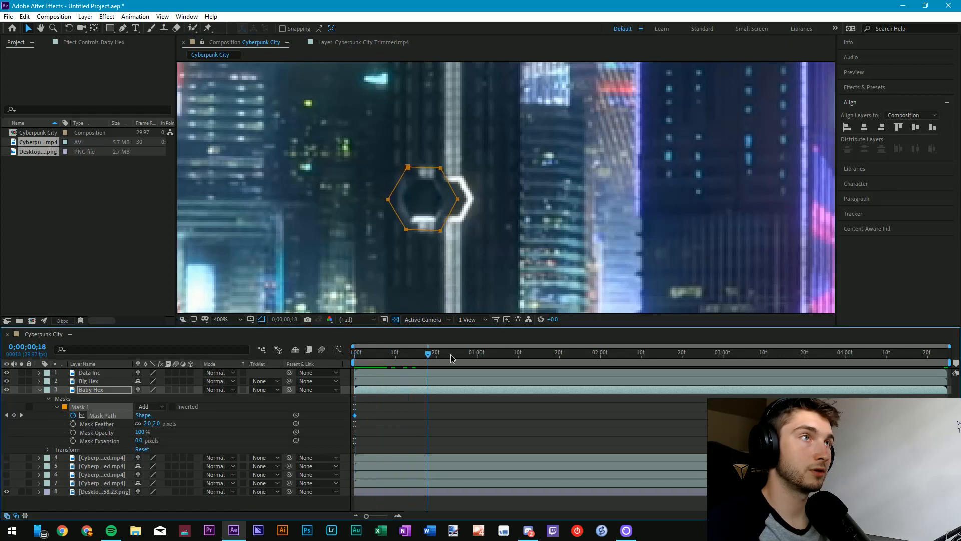
- Start keyframing the Baby Hex layer's Position at 0;00;03;26, keeping it at 960.0, 540.0
key(space)
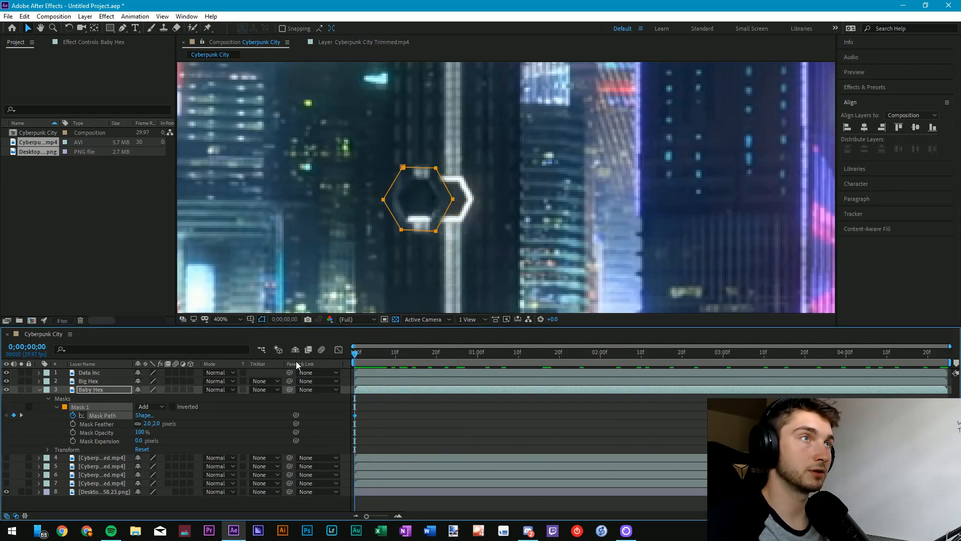
click(405, 437)
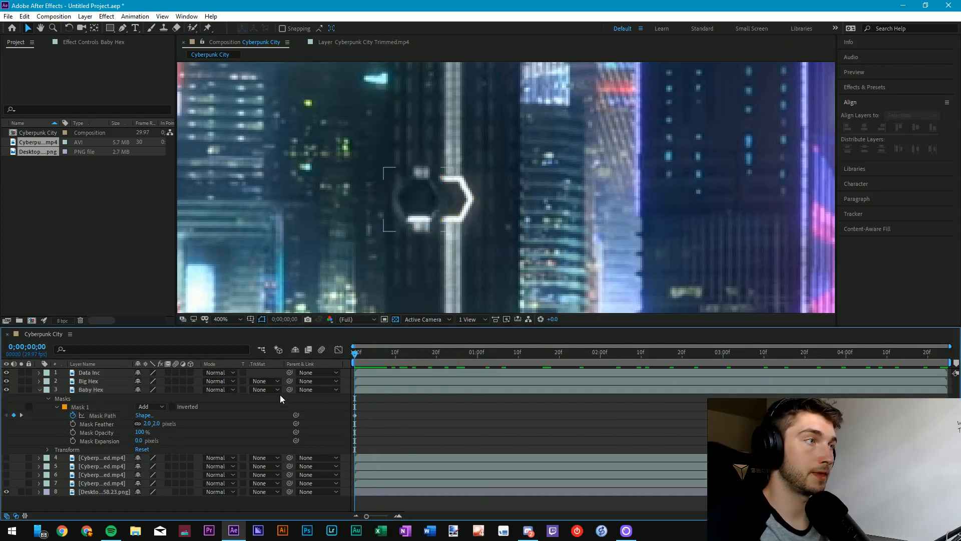
click(48, 399)
click(47, 407)
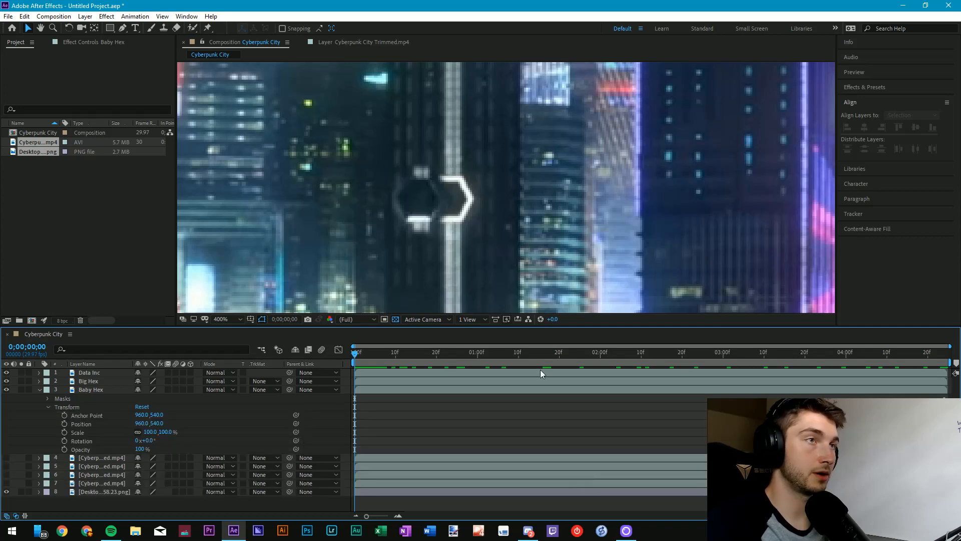
drag(428, 350, 829, 357)
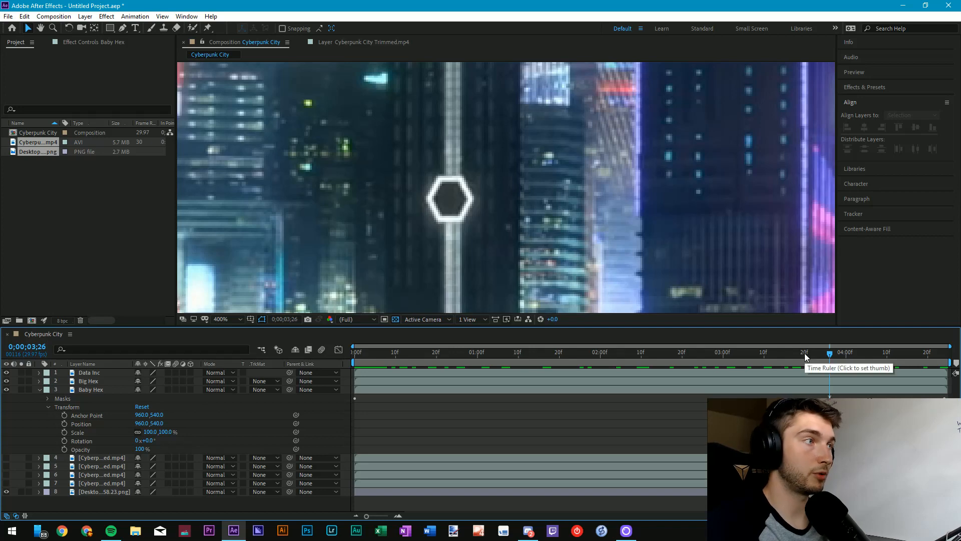
click(728, 388)
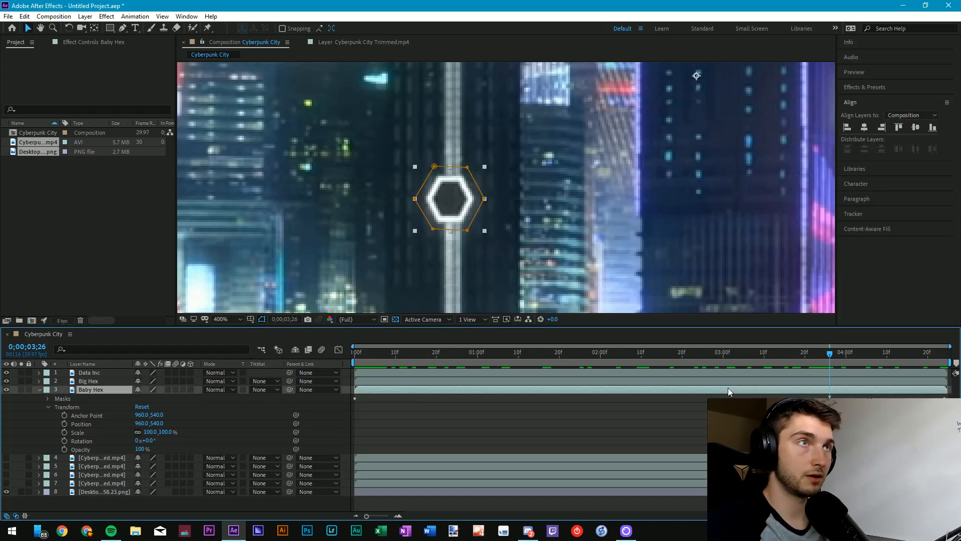
click(64, 424)
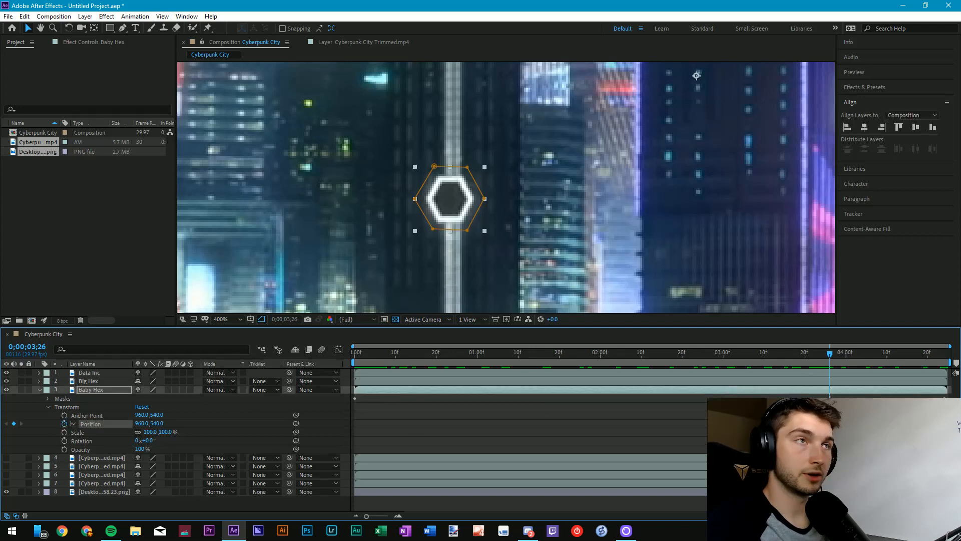
- Keyframe Baby Hex's Position at 976.0, 540.0 on the first frame and 956.0, 540.0 at 0;00;04;24, then preview the motion
drag(830, 359, 295, 351)
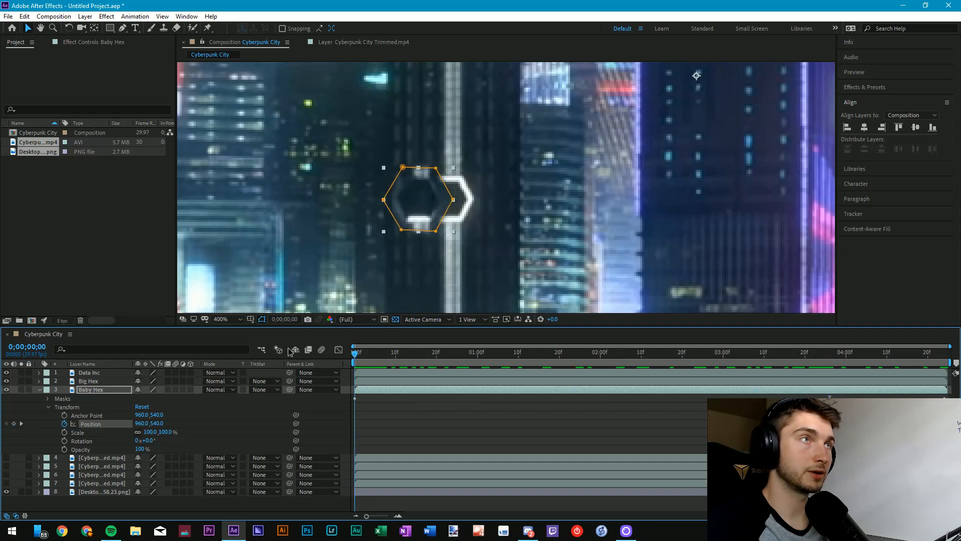
drag(142, 423, 150, 424)
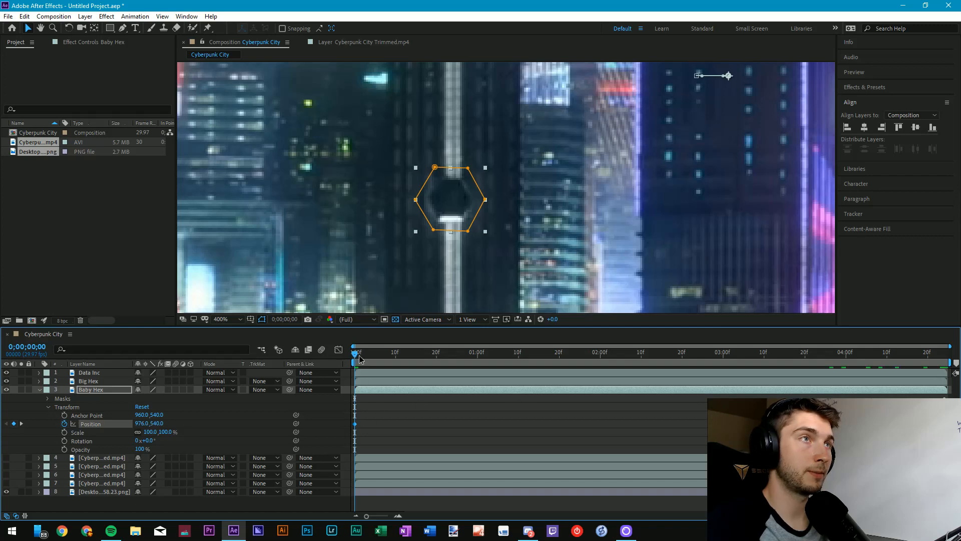
drag(360, 357, 959, 366)
drag(144, 424, 145, 424)
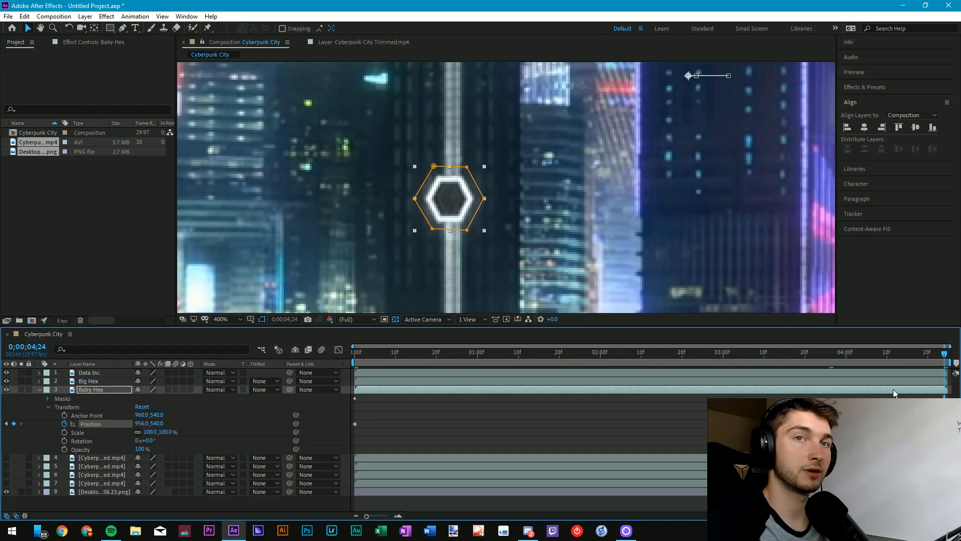
drag(945, 357, 816, 360)
key(space)
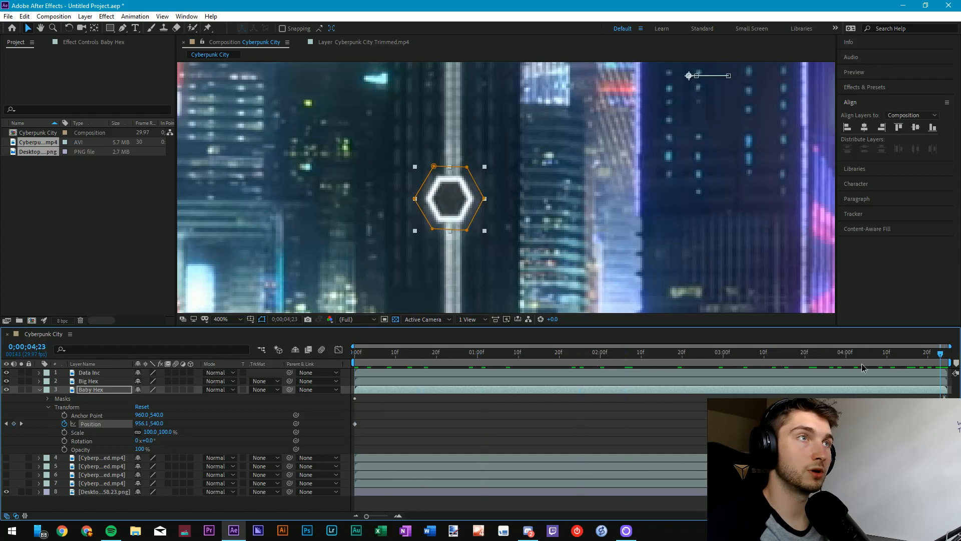
- Try X Position values of 975.5 and 976.5 for Baby Hex at the first frame and preview the alignment
drag(531, 343, 300, 349)
drag(381, 352, 270, 348)
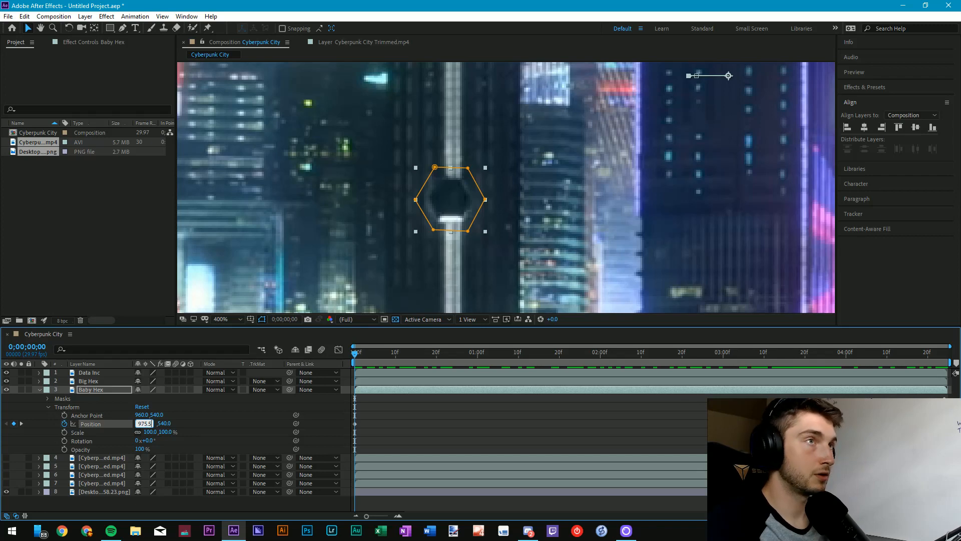
key(Return)
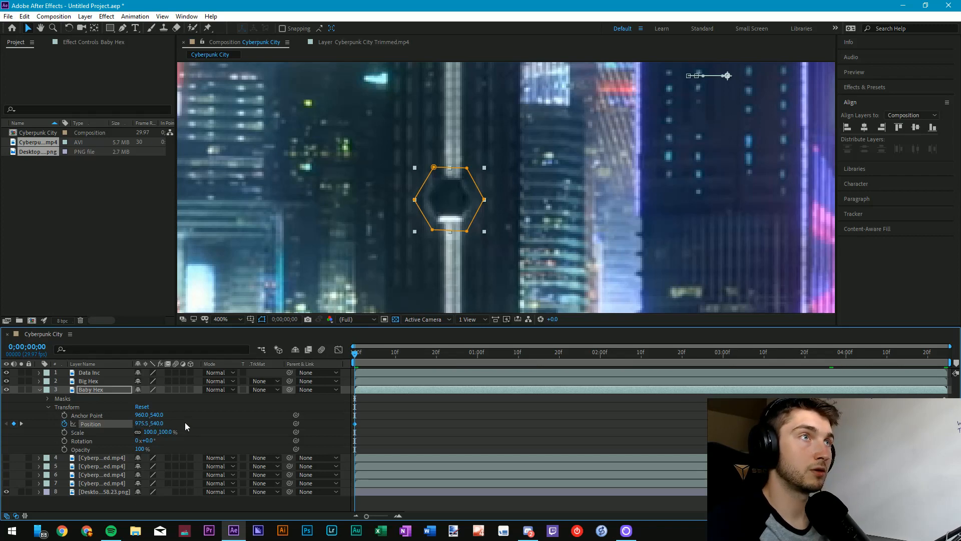
click(145, 424)
text(976.5)
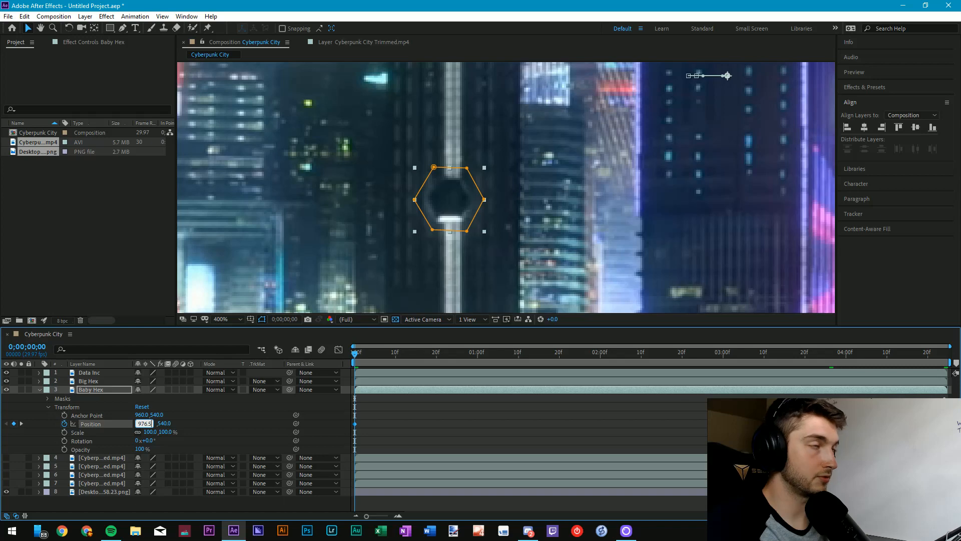
key(Return)
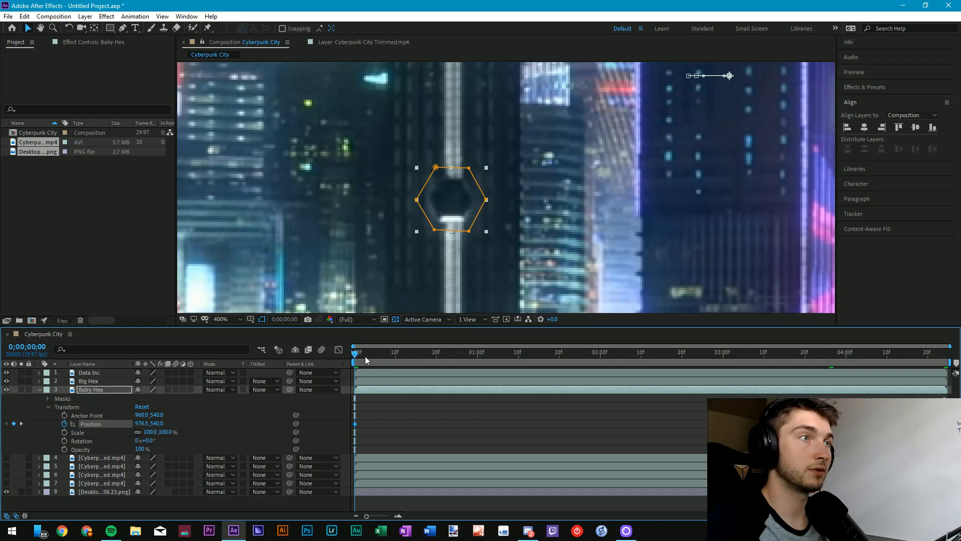
key(space)
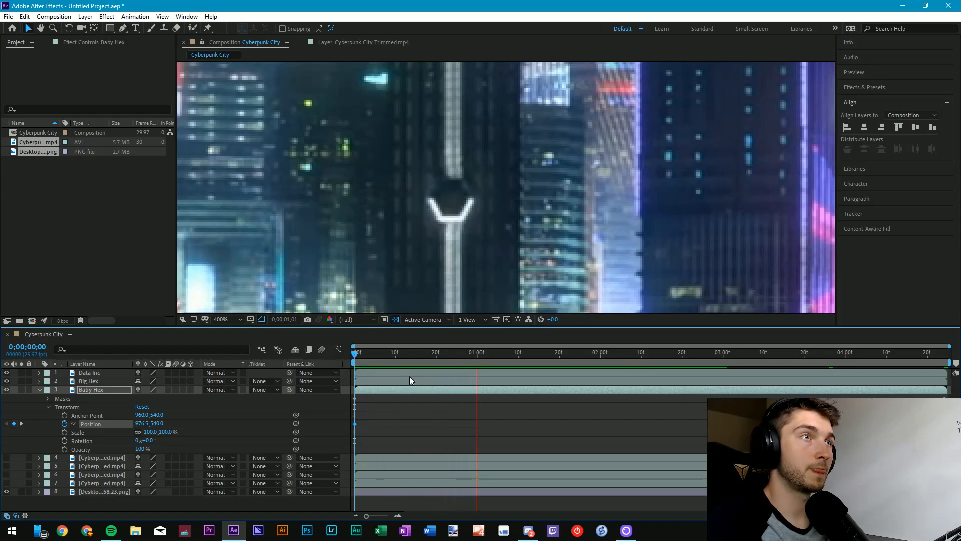
key(space)
- Set Baby Hex's X Position to 976.2 at the first frame, review the alignment, and collapse the layer's properties
click(145, 423)
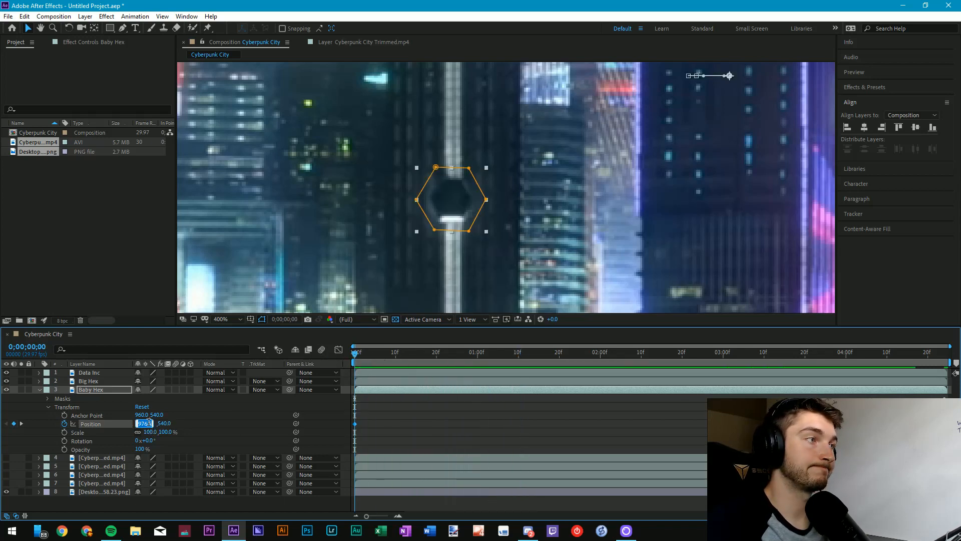
text(976.2)
key(Return)
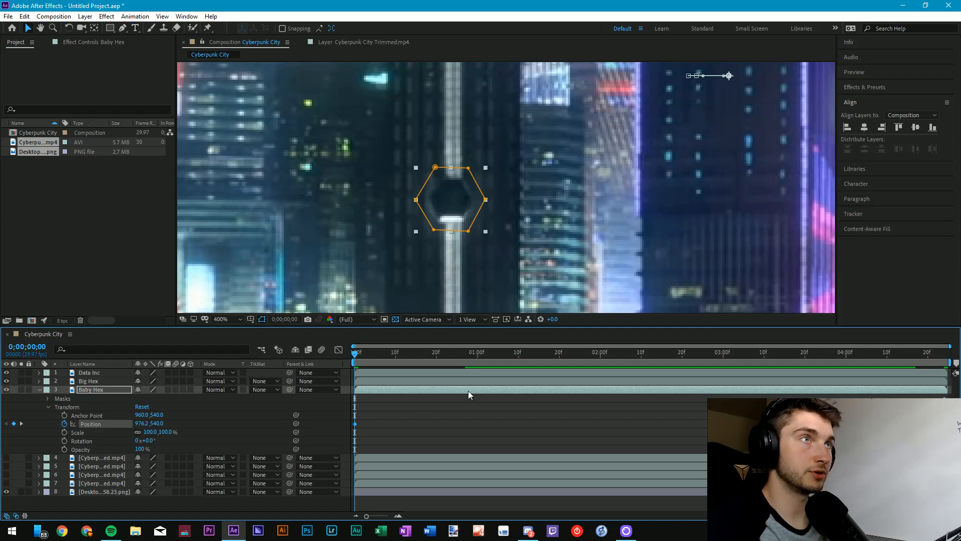
key(space)
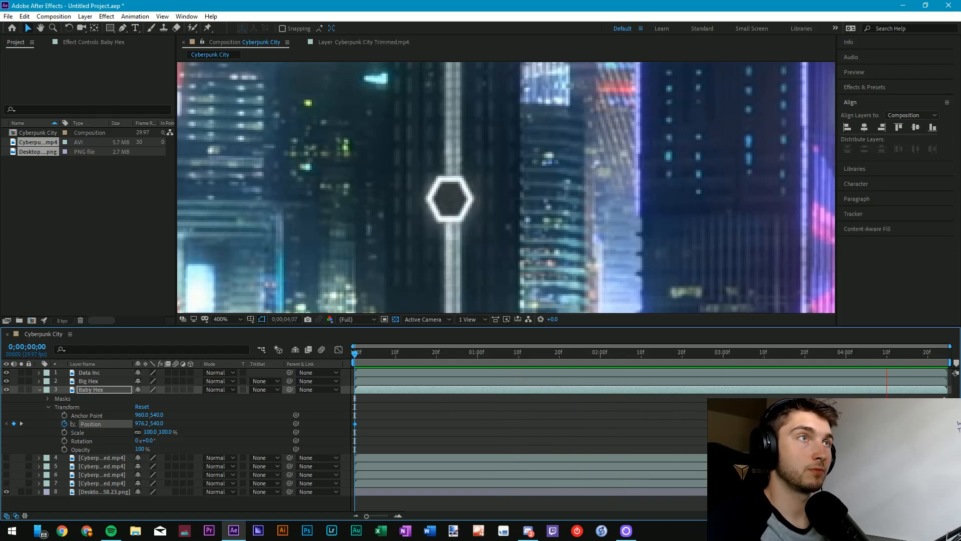
drag(830, 355, 902, 375)
drag(369, 357, 302, 343)
click(398, 415)
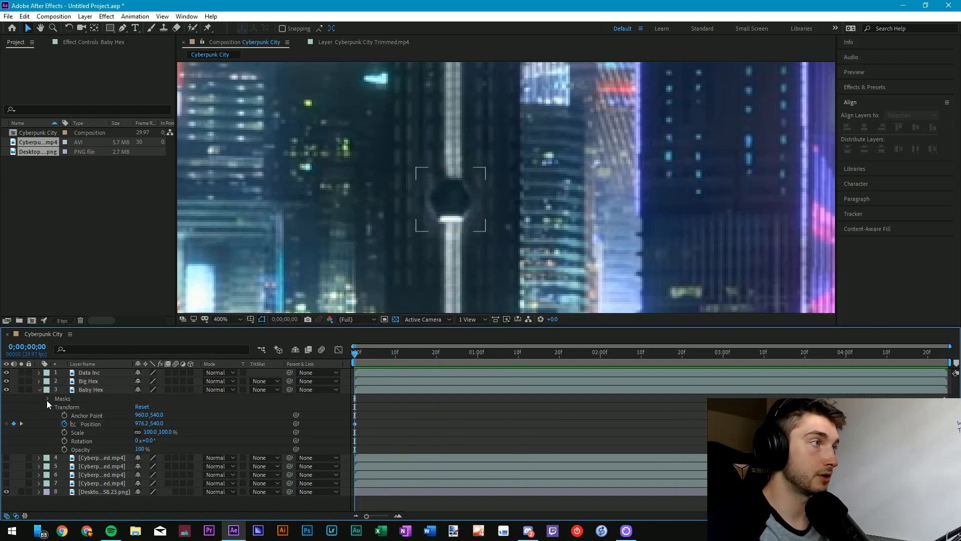
click(39, 389)
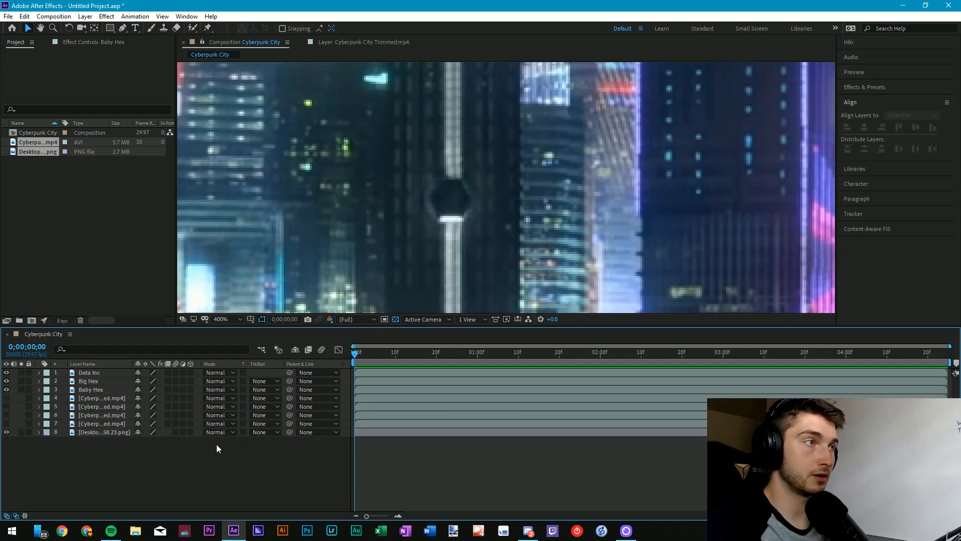
- Enable motion blur for the composition and for all video layers, 1 through 7, leaving the still PNG without it
click(322, 350)
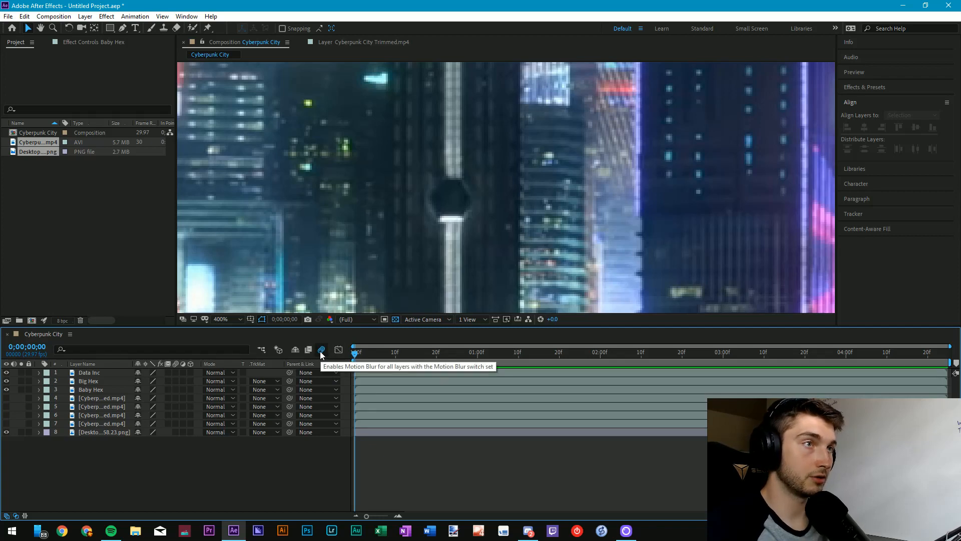
click(175, 372)
click(176, 381)
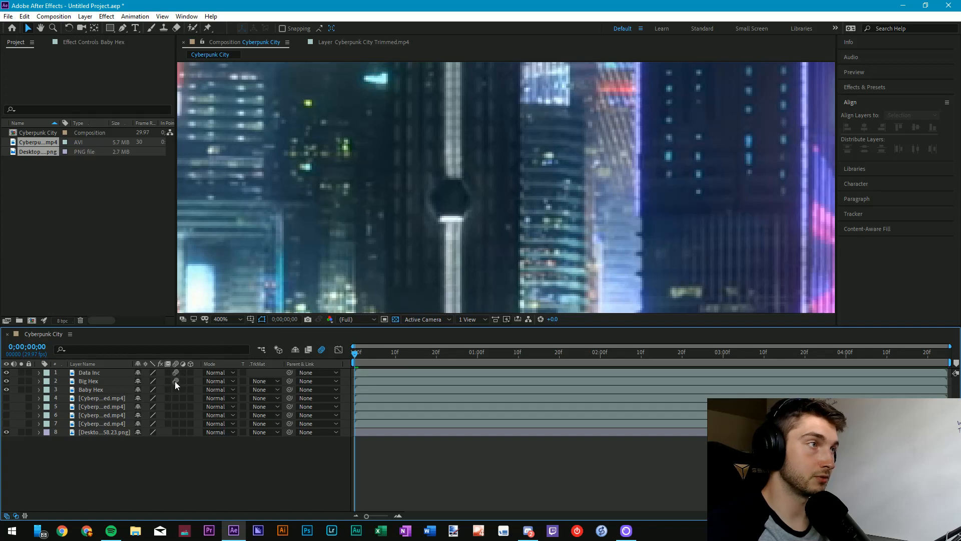
click(175, 397)
click(175, 406)
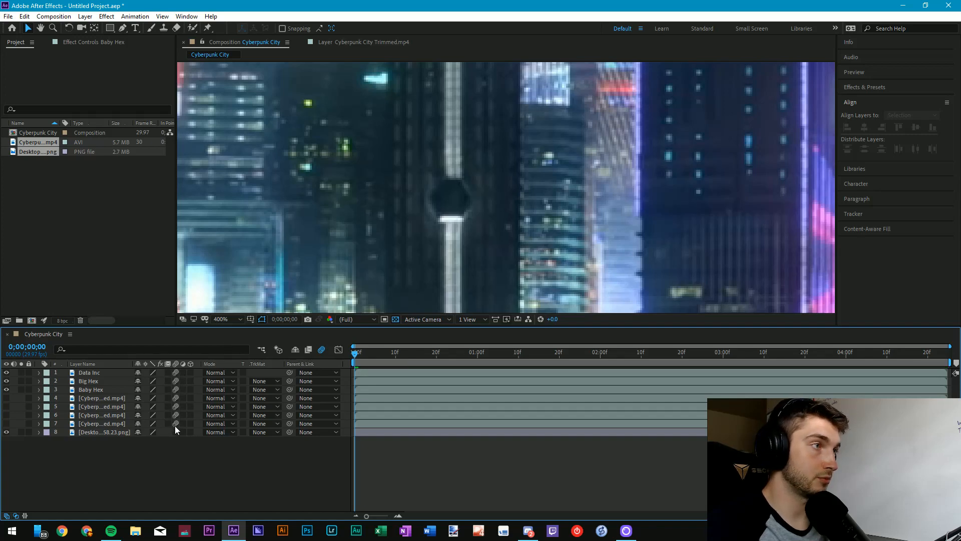
click(226, 320)
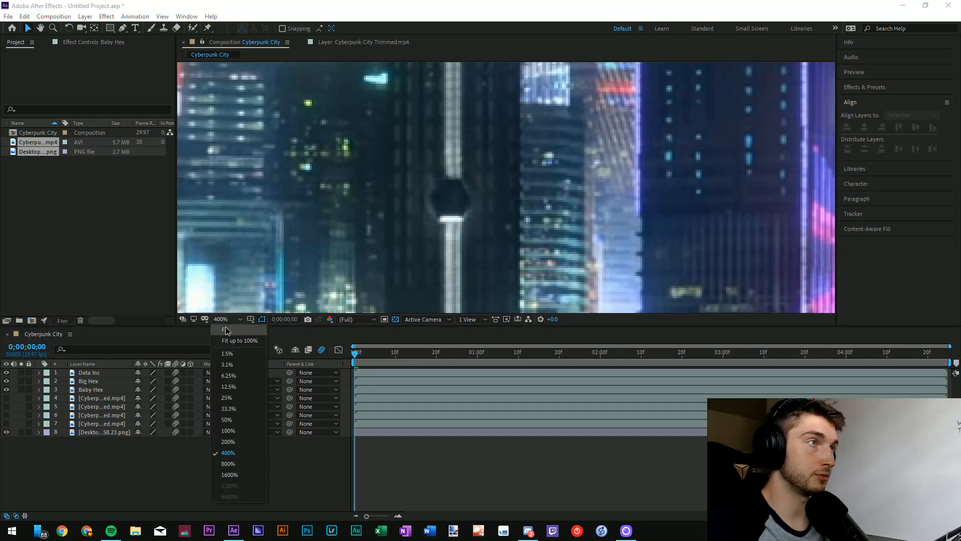
click(236, 488)
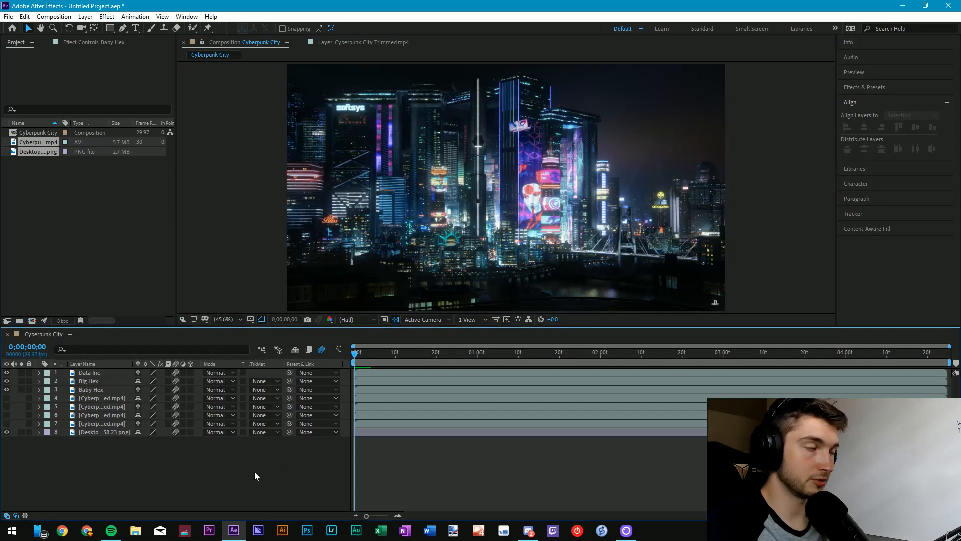
- Begin saving the project and browse to the Project Files folder inside Videos > Random > Opsid Wallpaper Gif on the Files (D:) drive
key(ctrl+s)
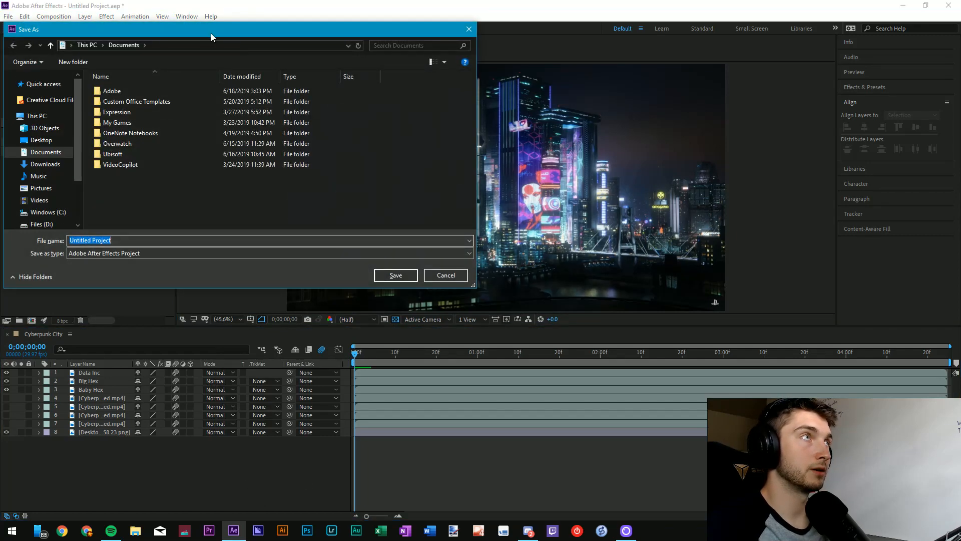
drag(211, 33, 256, 208)
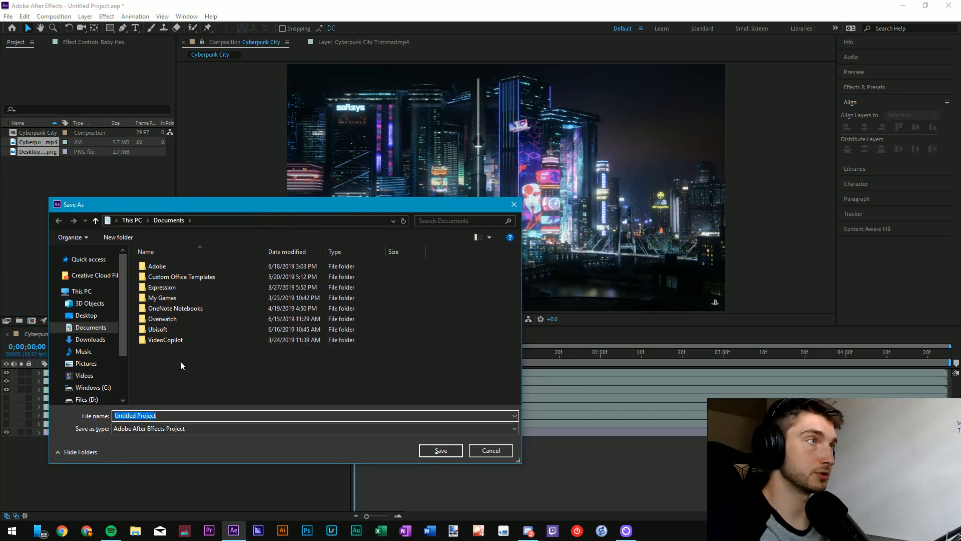
click(86, 399)
double_click(180, 288)
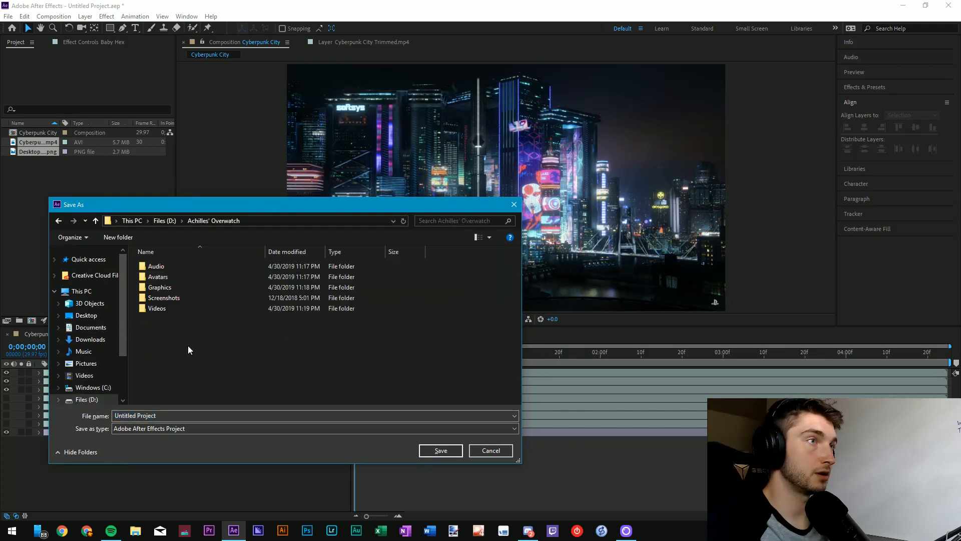
double_click(167, 309)
double_click(168, 308)
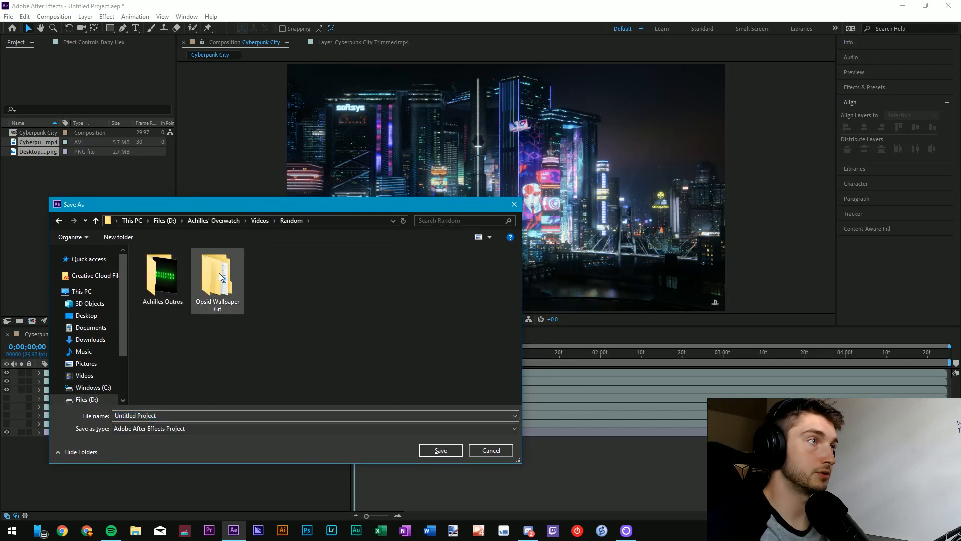
double_click(221, 276)
double_click(199, 277)
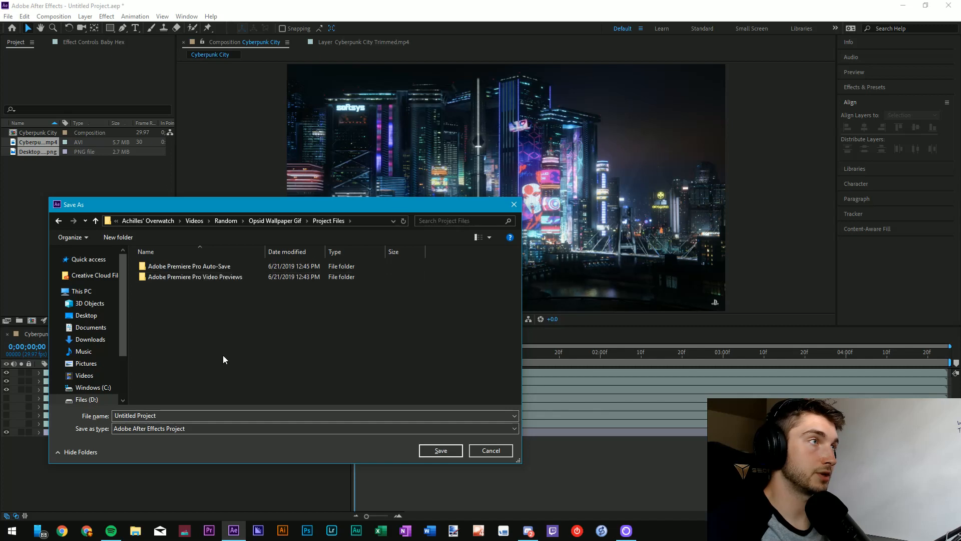
- Save the project as Cyberpunk Wallpaper and preview the whole composition
click(175, 415)
text(Cyber)
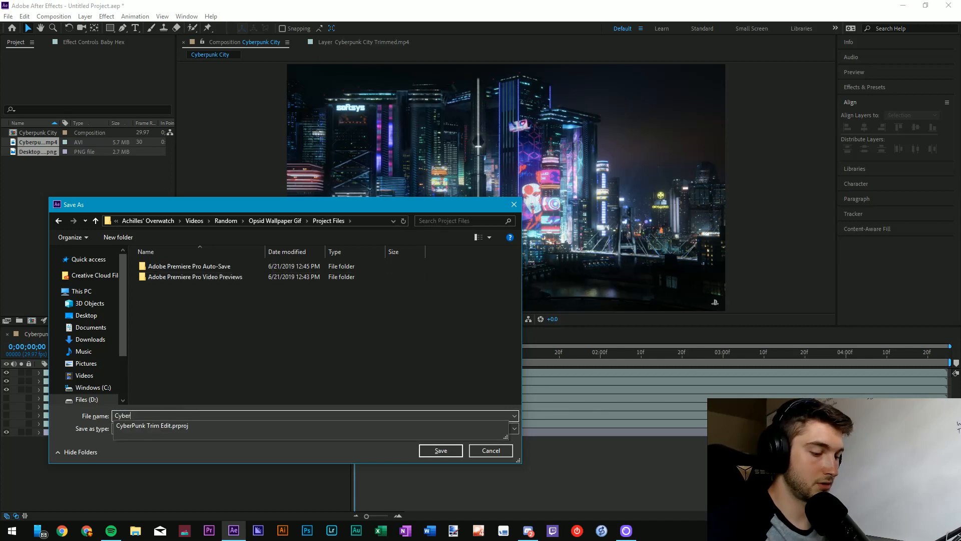
text(punk Wallpap)
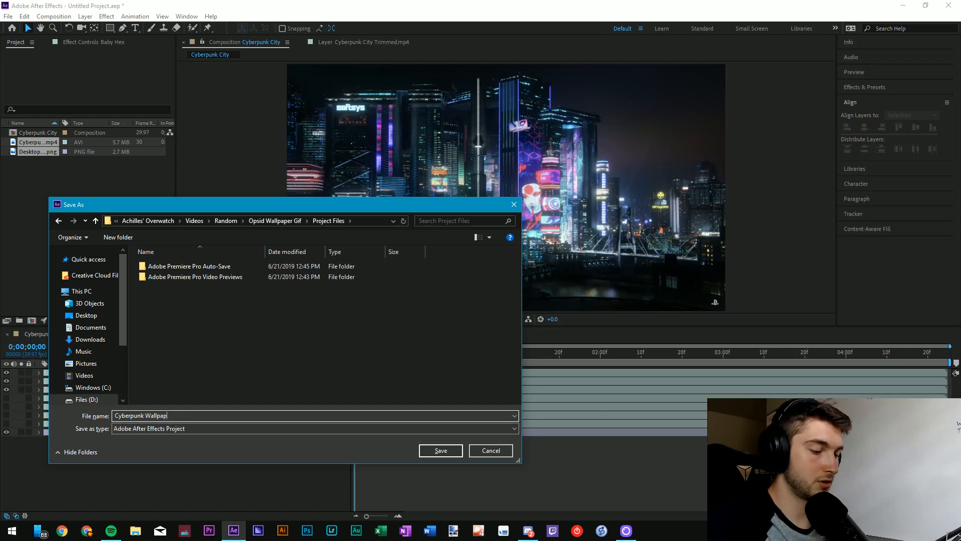
text(er)
click(440, 445)
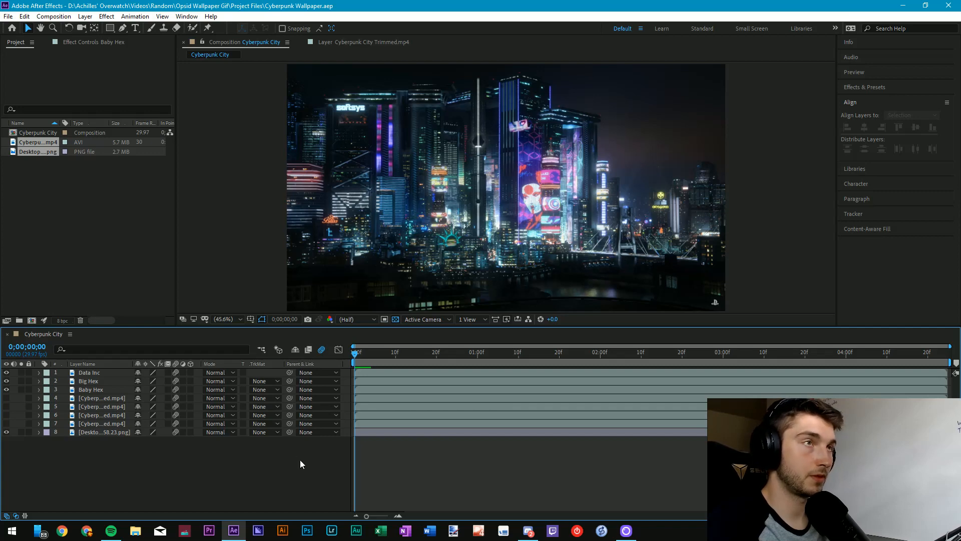
key(space)
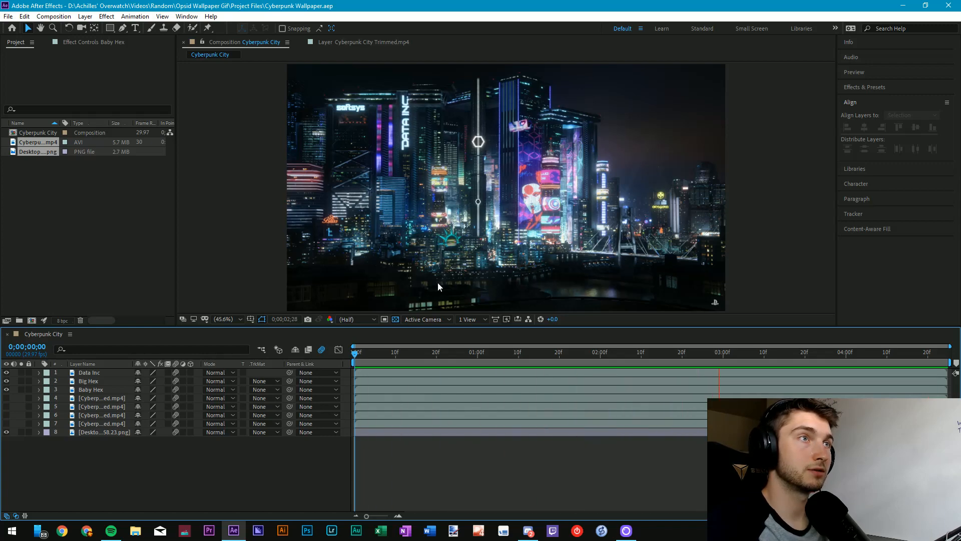
key(space)
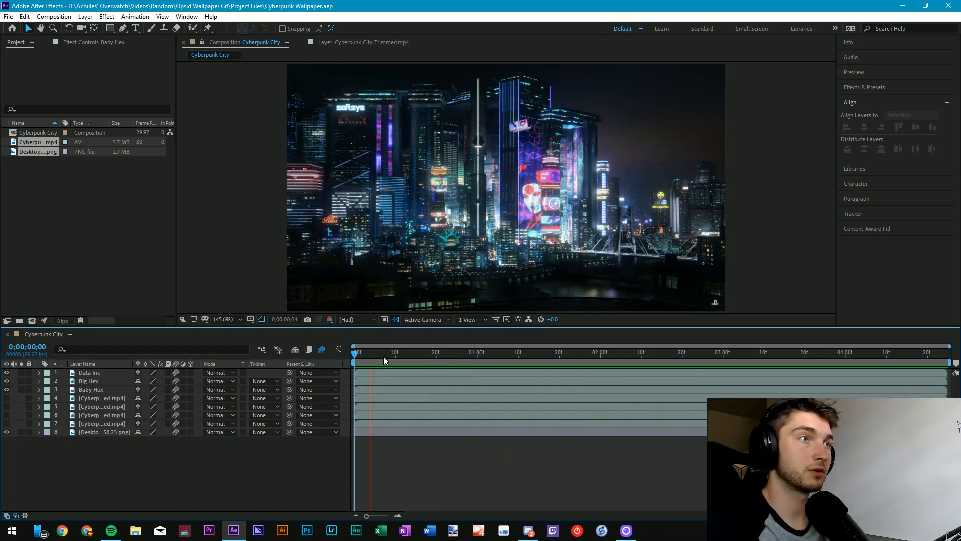
- Make video layer 4 visible with layers 1 to 3 hidden, and preview the footage to examine its animated signs
click(7, 398)
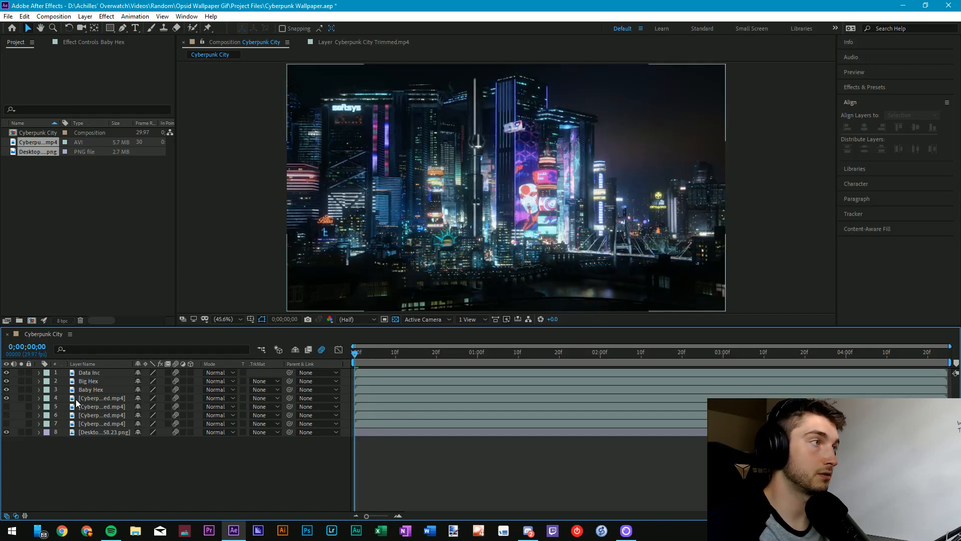
click(96, 398)
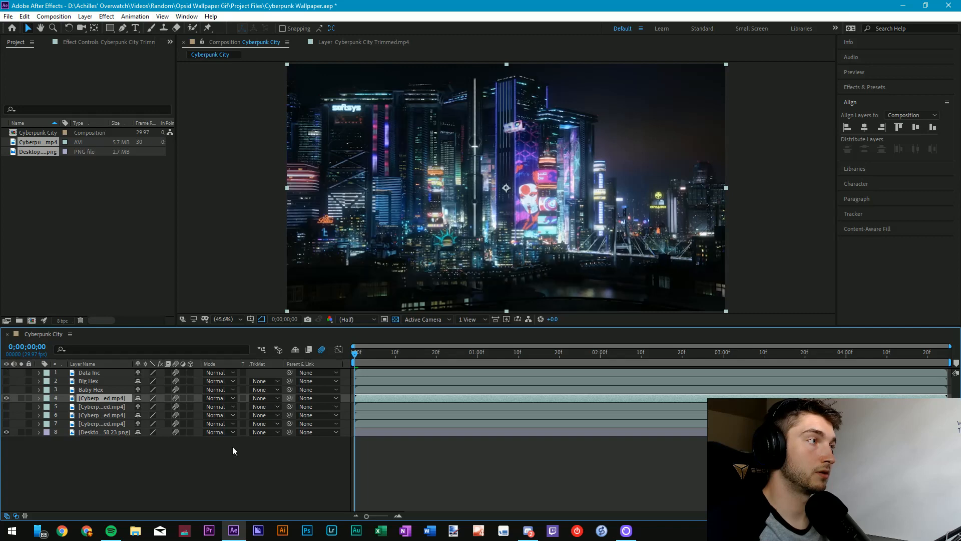
key(space)
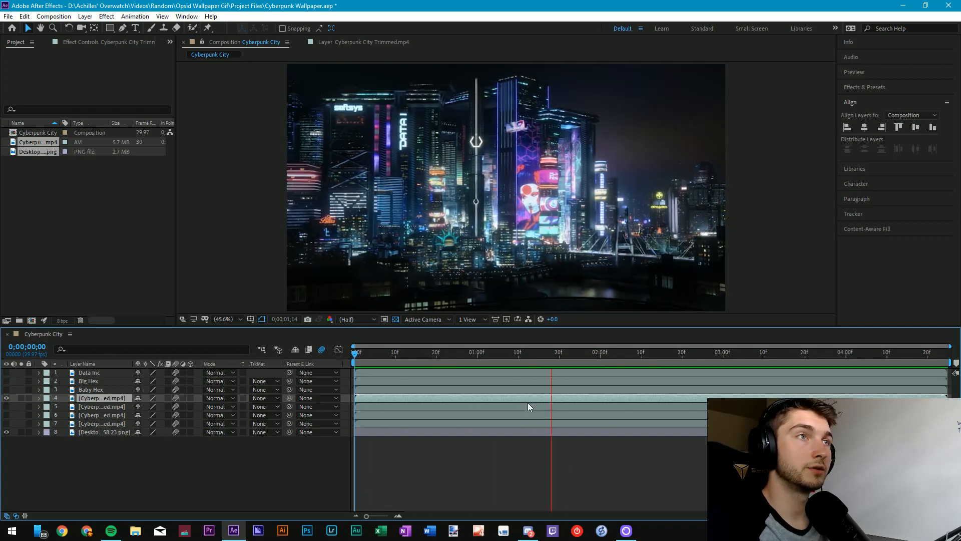
key(space)
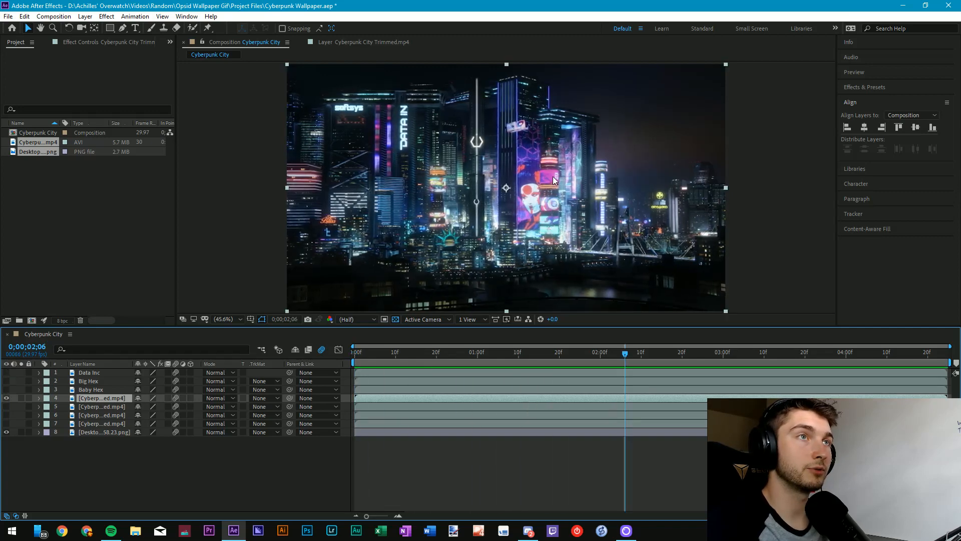
key(space)
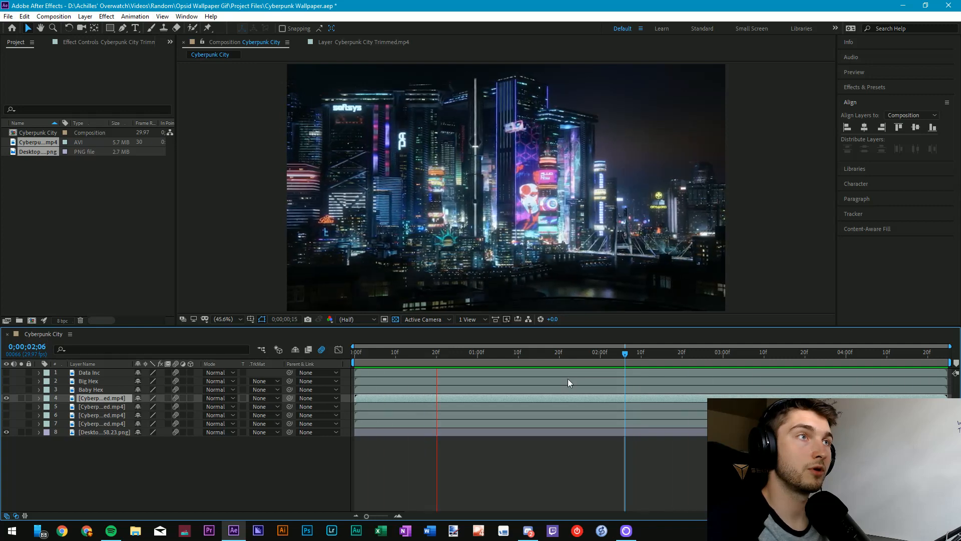
key(space)
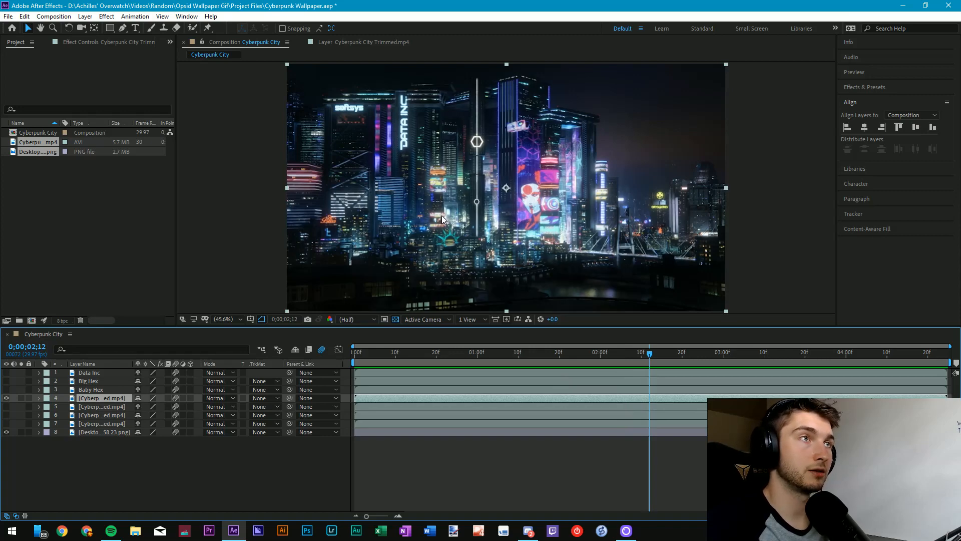
key(space)
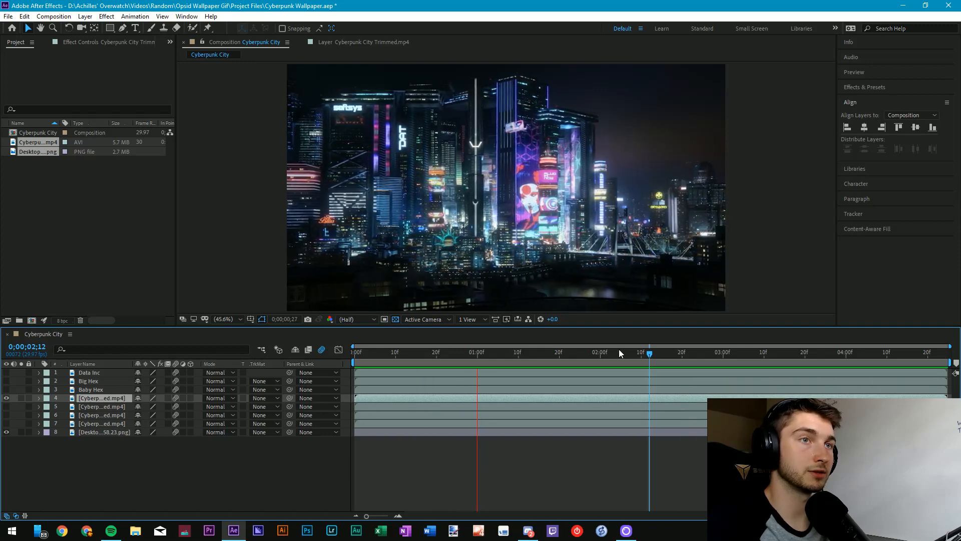
key(space)
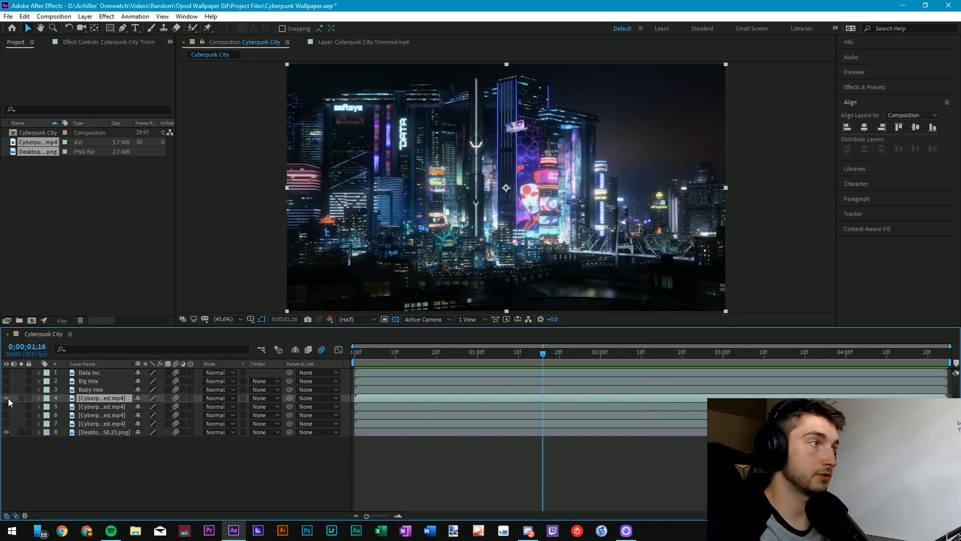
- Turn the Data Inc, Big Hex and Baby Hex layers back on and select layer 4
drag(7, 398, 7, 372)
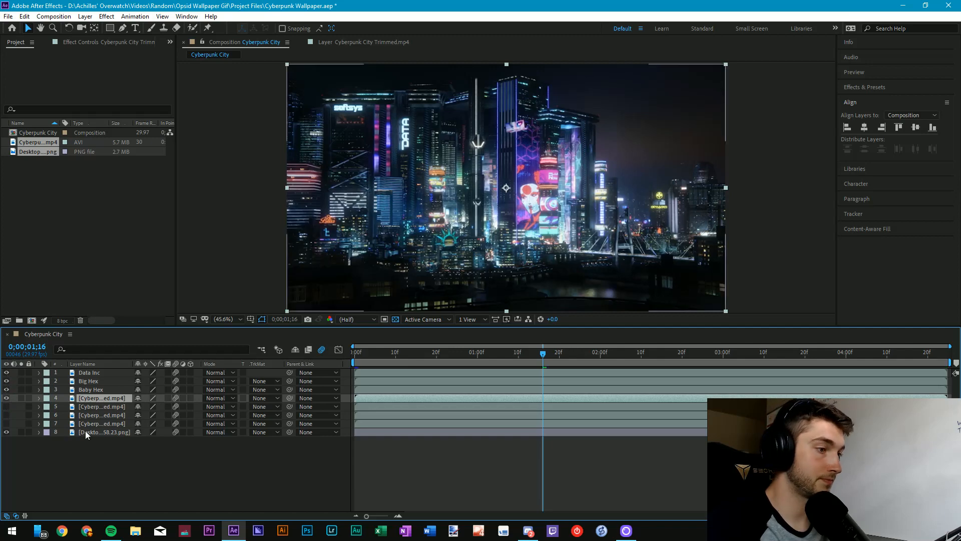
click(48, 457)
click(99, 396)
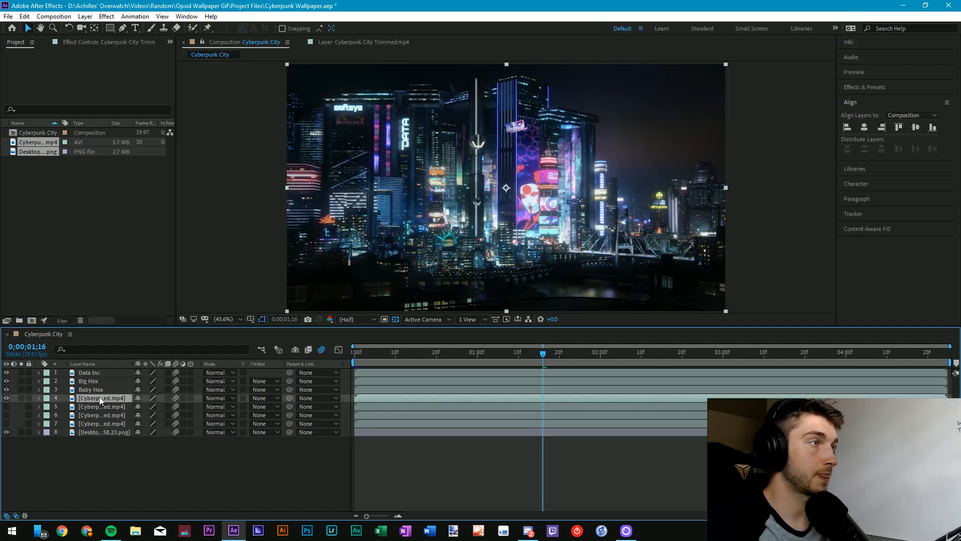
- At 0;00;04;24, draw a four-point Pen mask on layer 4 around the red sunburst sign above the statue's crown
drag(542, 354, 944, 354)
click(123, 29)
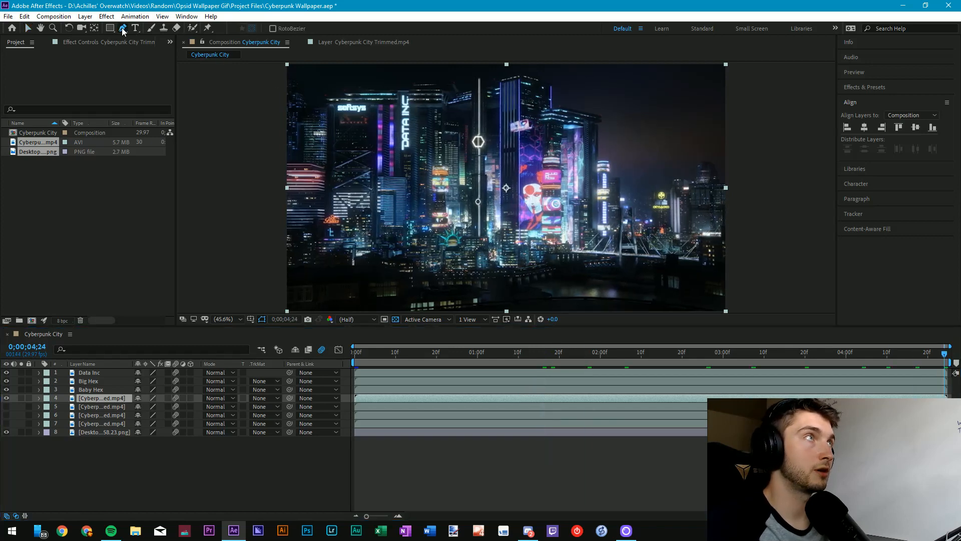
scroll(443, 224, up, 6)
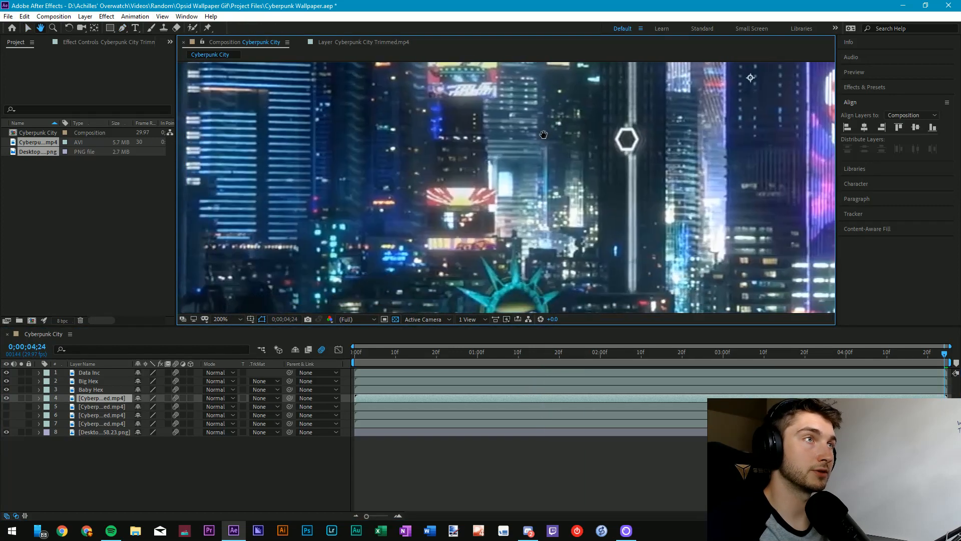
scroll(425, 203, up, 3)
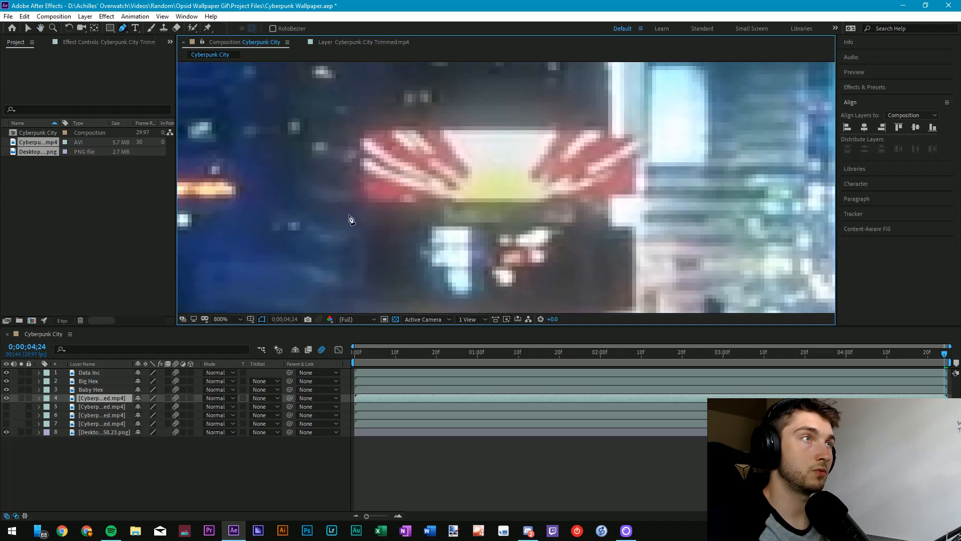
click(659, 220)
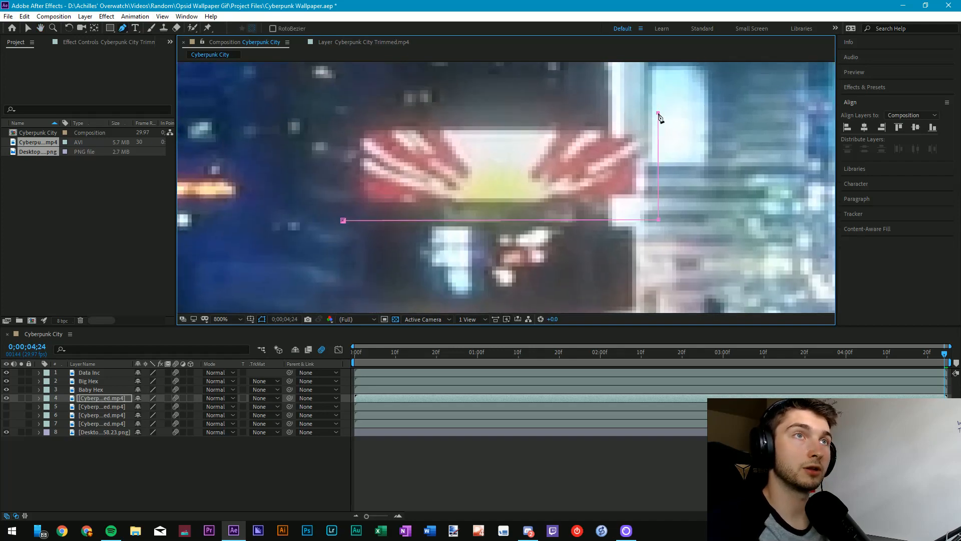
click(338, 102)
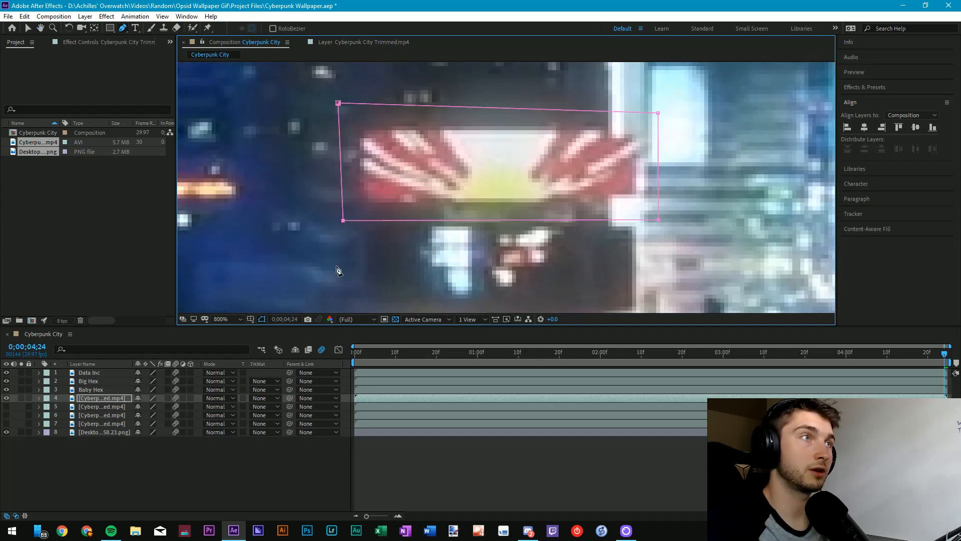
- Set the sign mask's feather to 2 pixels and add a Mask Path keyframe at 0;00;04;24
click(39, 398)
click(48, 407)
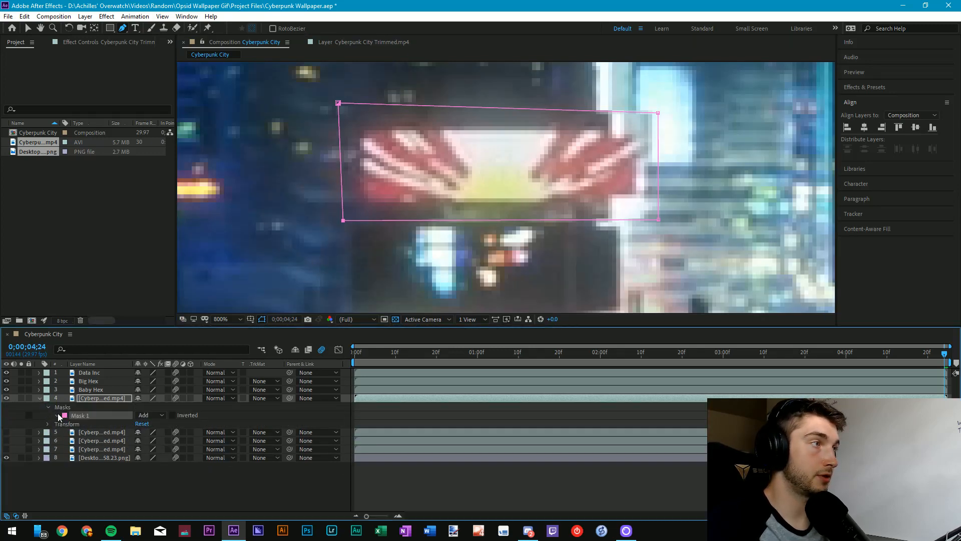
click(57, 415)
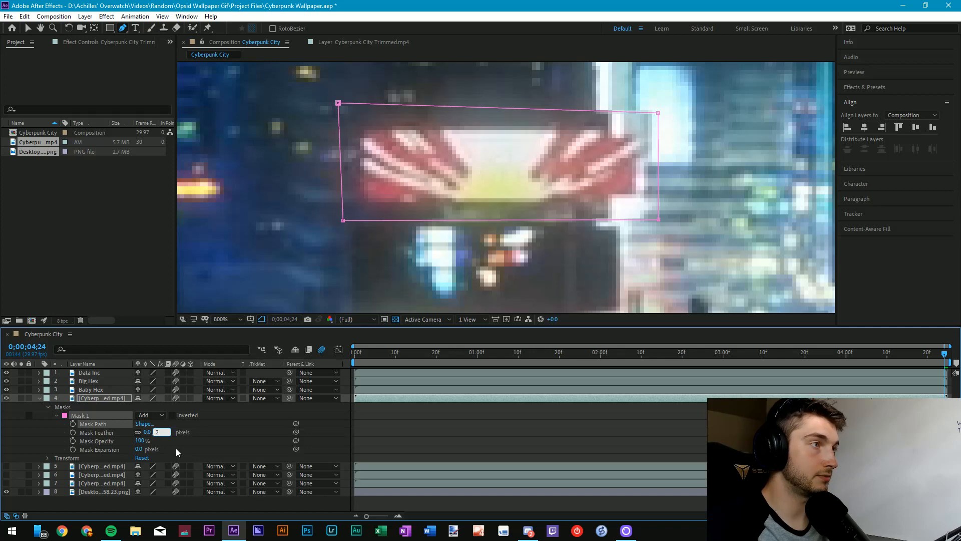
text(2)
key(Return)
click(73, 423)
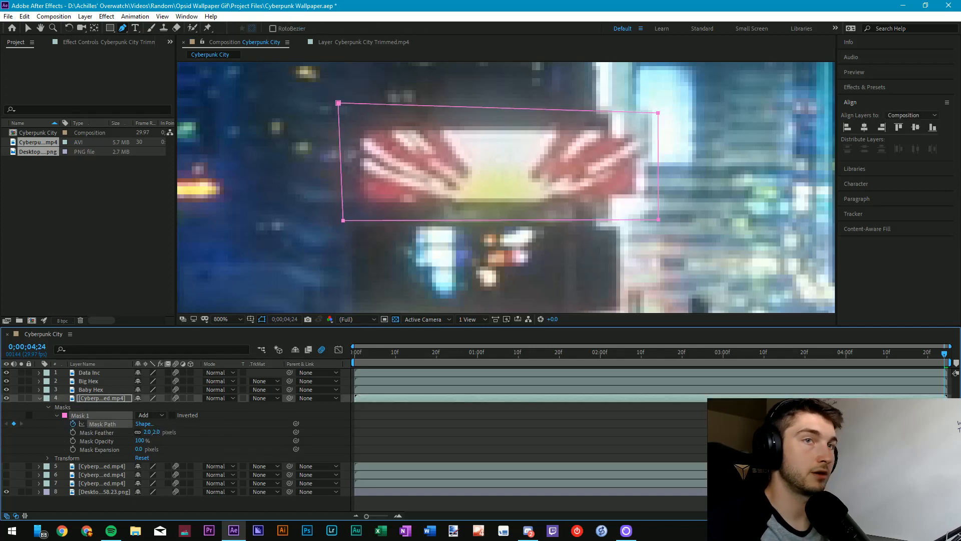
- At the first frame, shift layer 4's mask left over the sunburst sign and preview the mask movement
drag(944, 358, 330, 349)
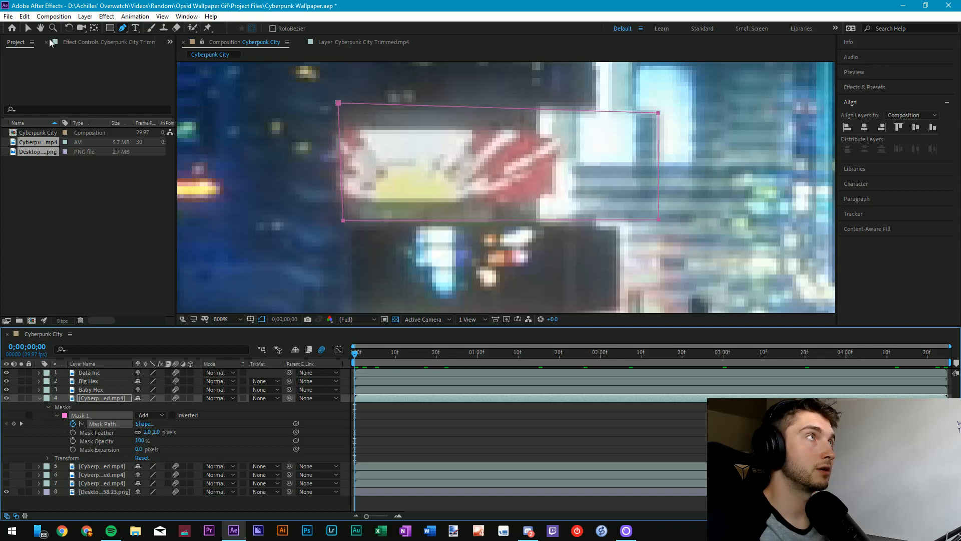
click(28, 28)
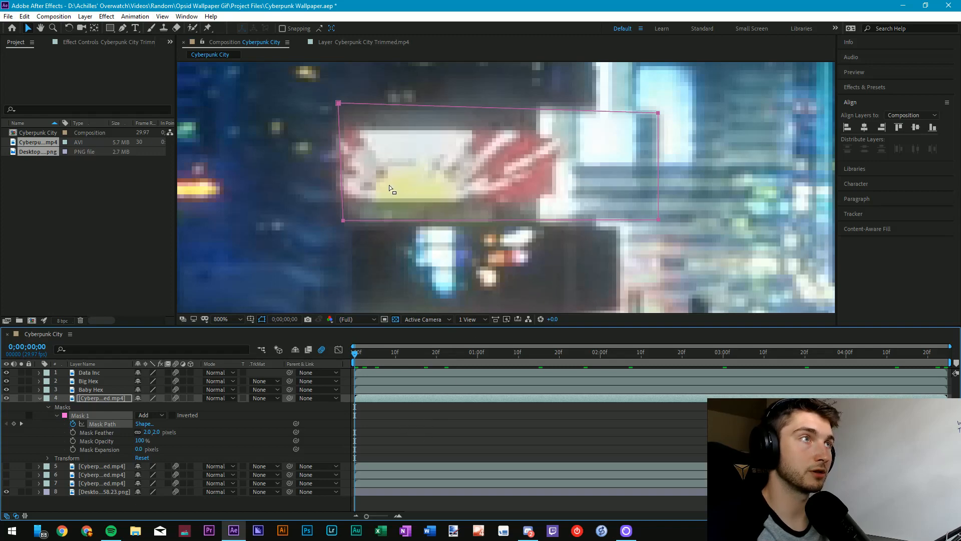
drag(395, 105, 313, 109)
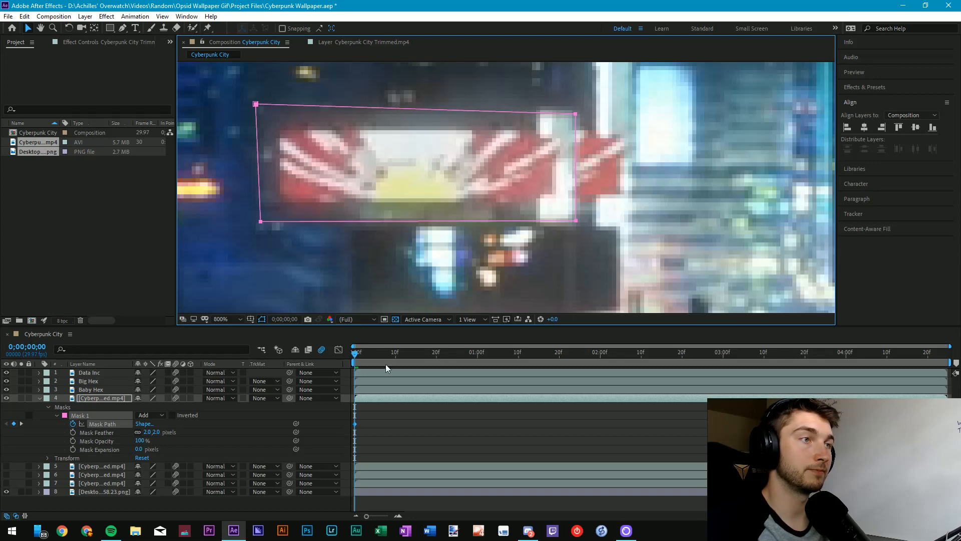
click(361, 406)
drag(355, 353, 494, 352)
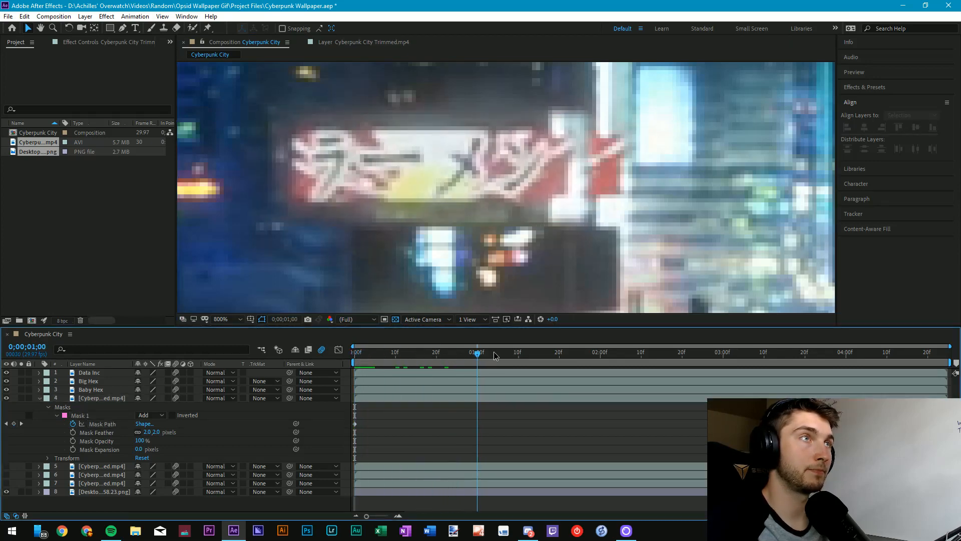
key(space)
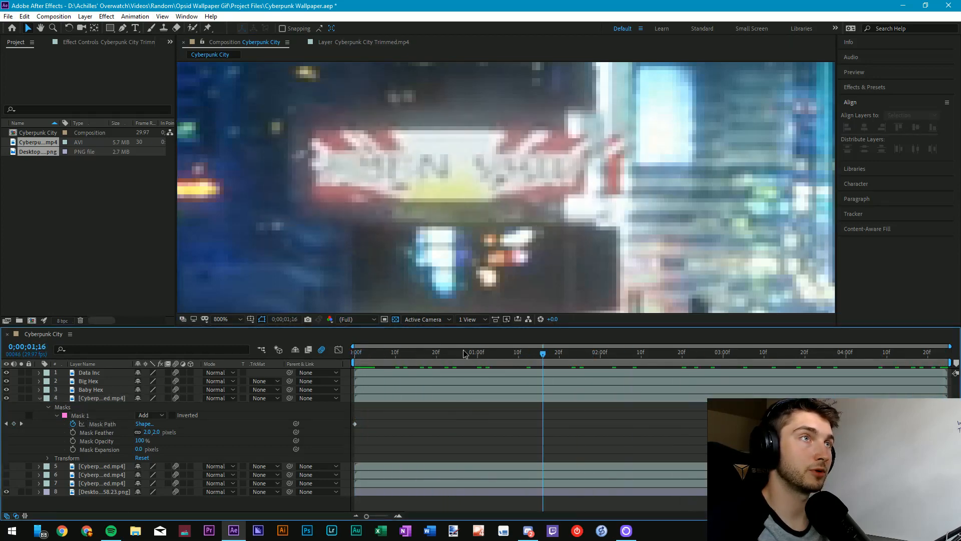
key(space)
- Pull all four mask corners in closer around the sunburst sign at the first frame, and scrub through to check the result
click(405, 400)
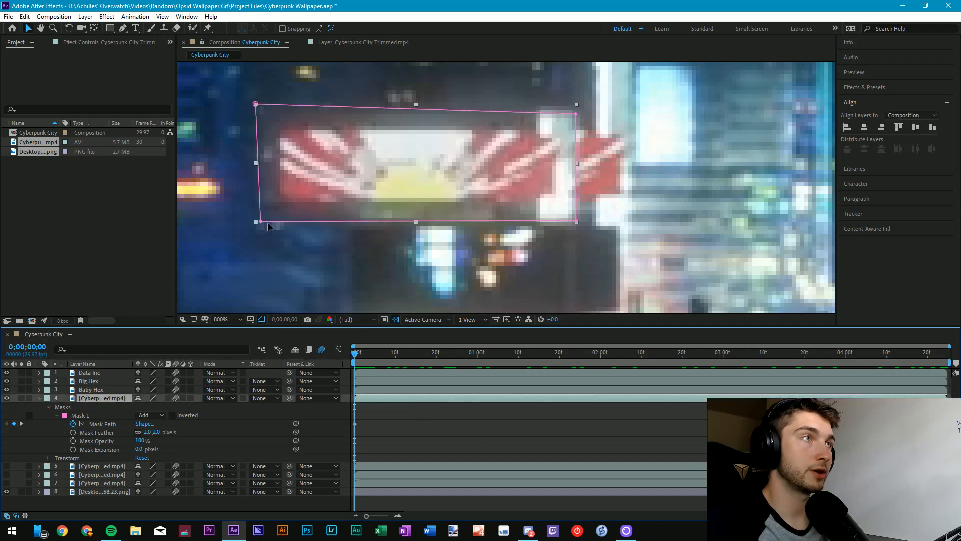
drag(261, 225, 276, 212)
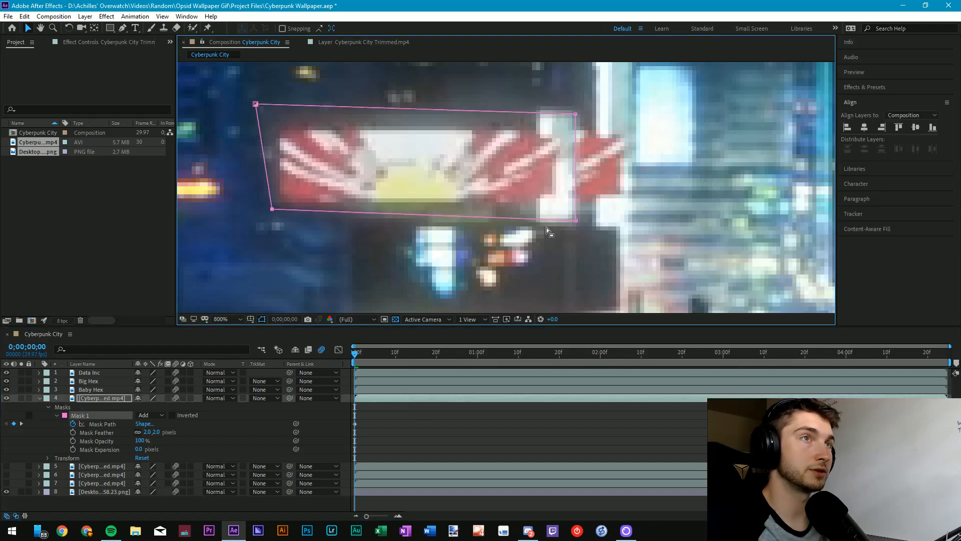
drag(574, 219, 560, 202)
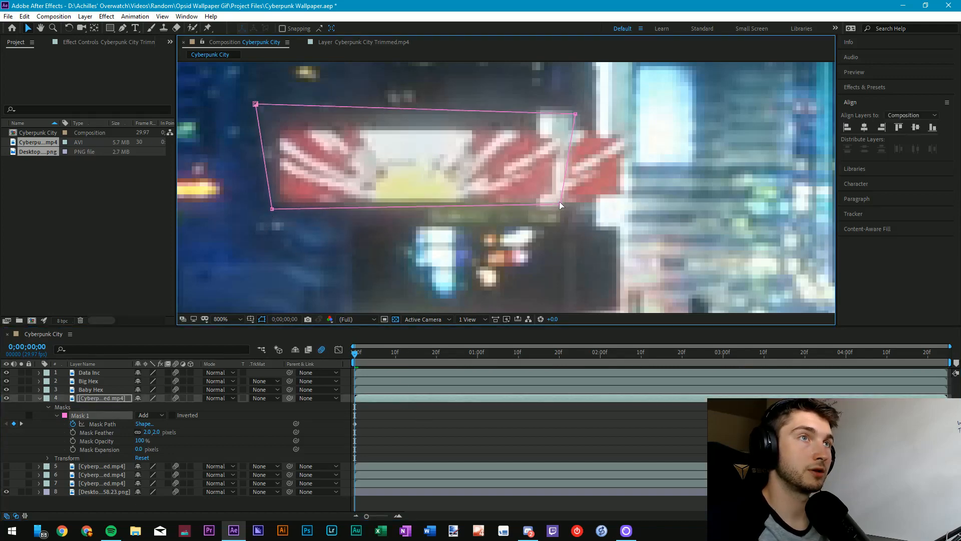
drag(255, 105, 267, 114)
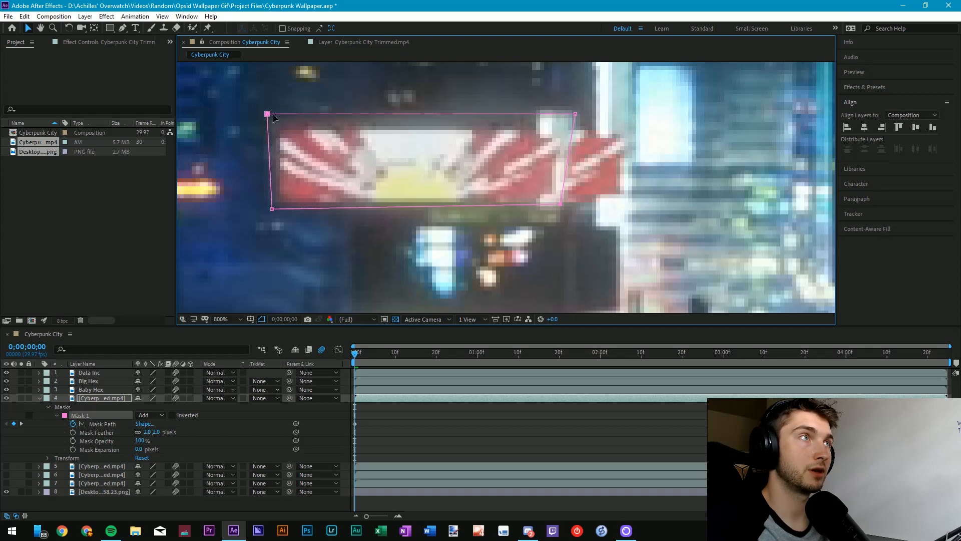
drag(563, 115, 558, 120)
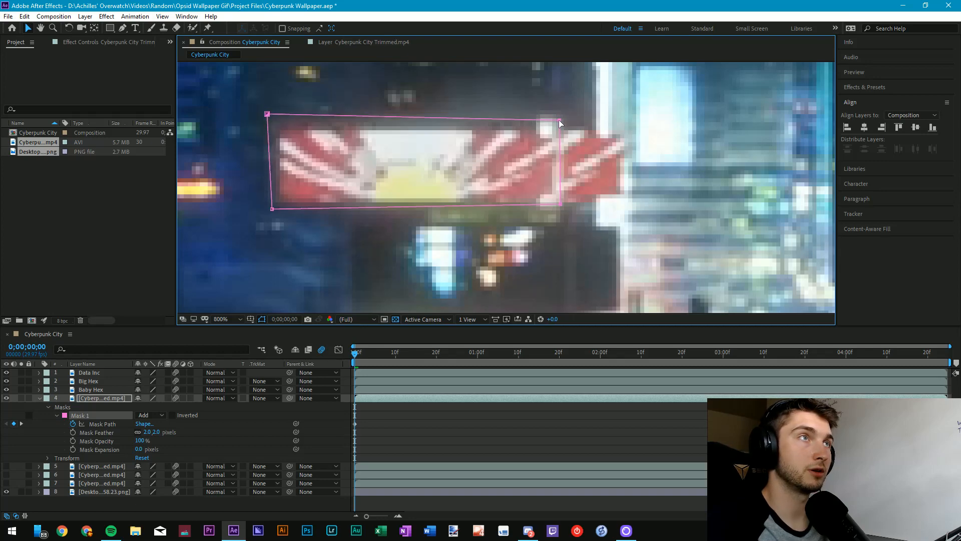
click(371, 362)
drag(370, 353, 878, 353)
drag(771, 349, 354, 353)
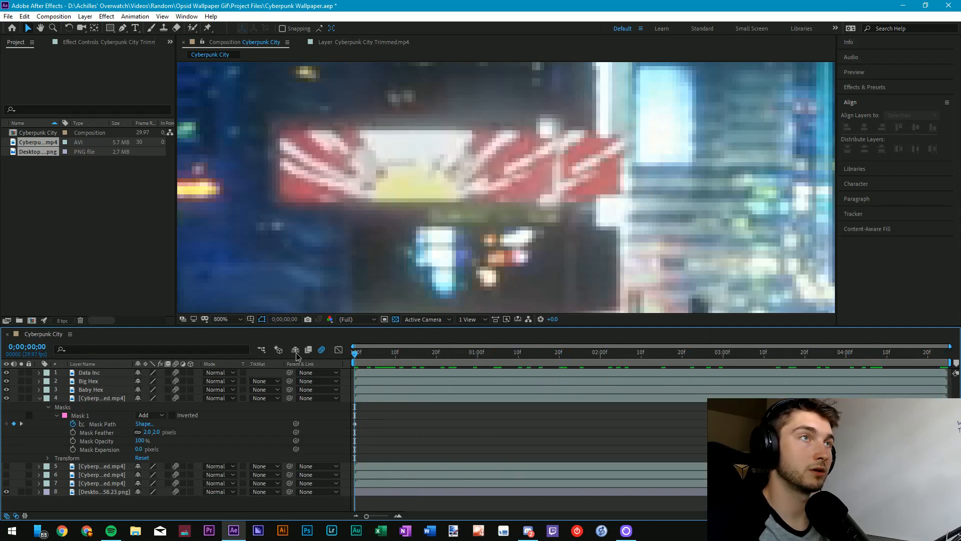
- Reveal layer 4's transform properties and add a Position keyframe at 0;00;03;26
click(73, 413)
click(48, 407)
click(48, 415)
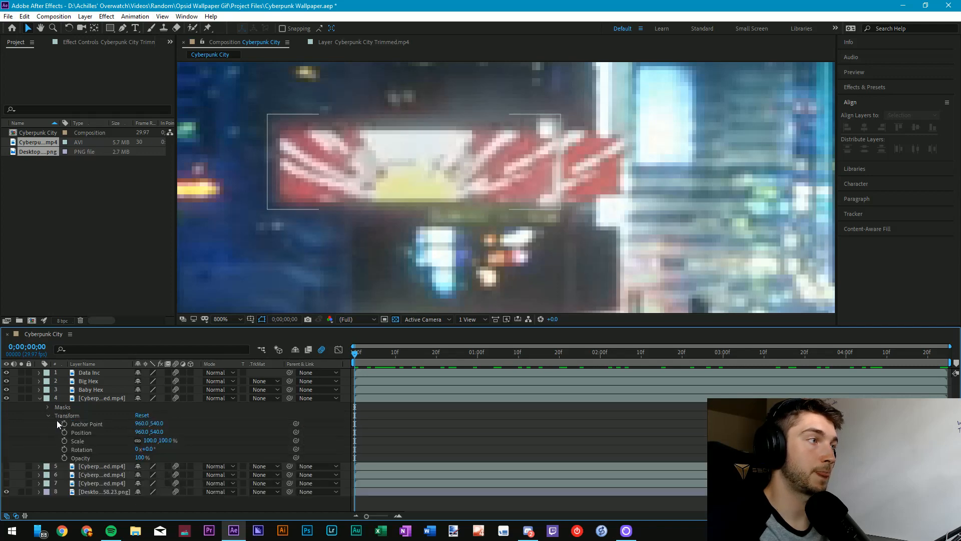
drag(380, 359, 827, 371)
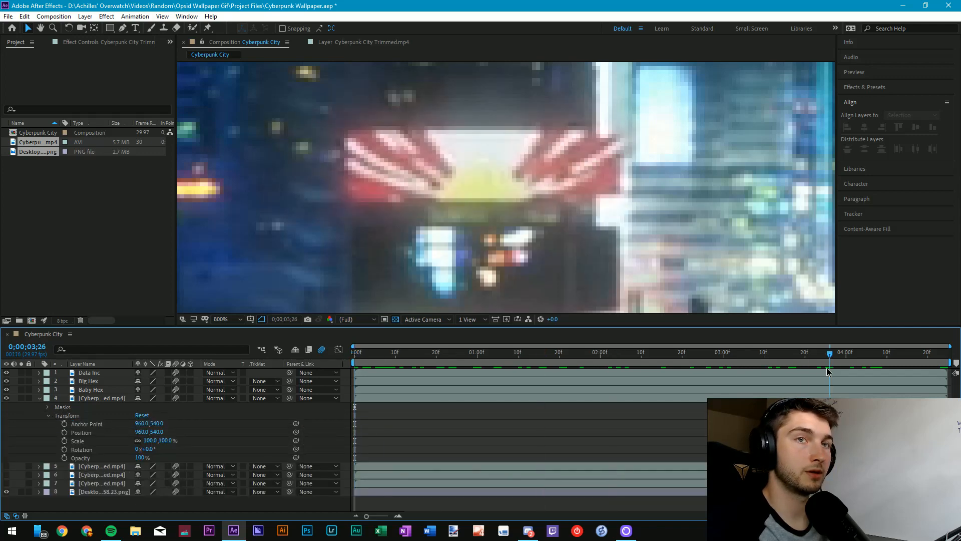
click(826, 397)
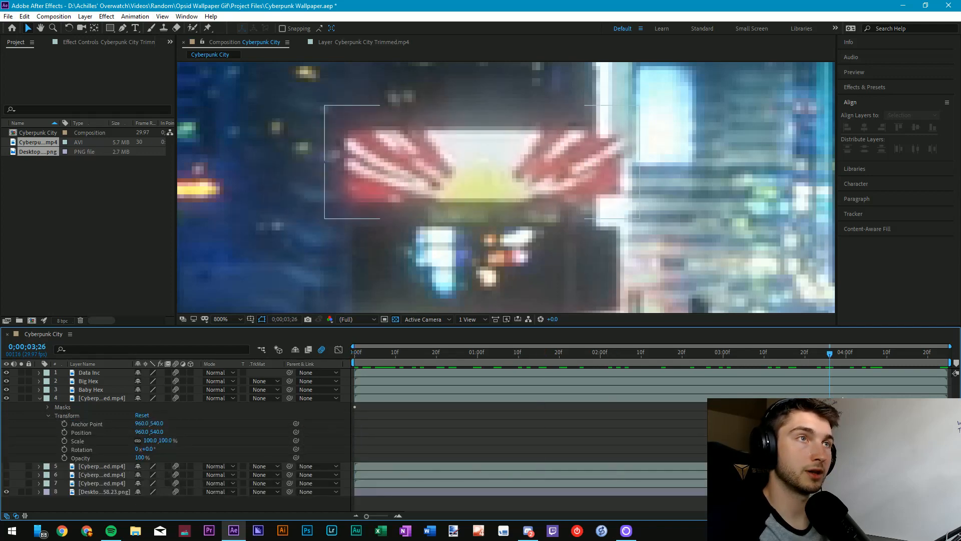
click(64, 432)
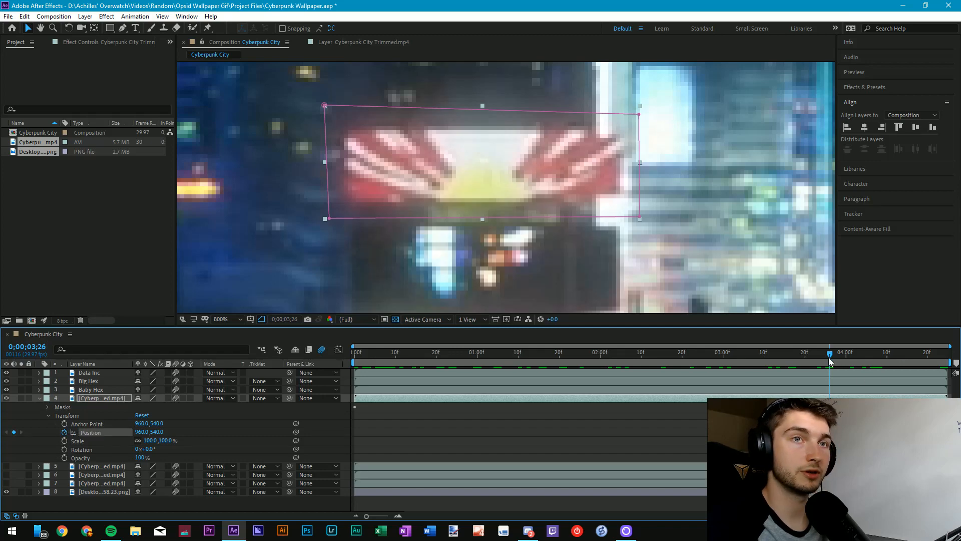
- Set layer 4's X Position to 976.0 at the first frame to align the sunburst sign with the still image
click(776, 357)
drag(747, 359, 275, 349)
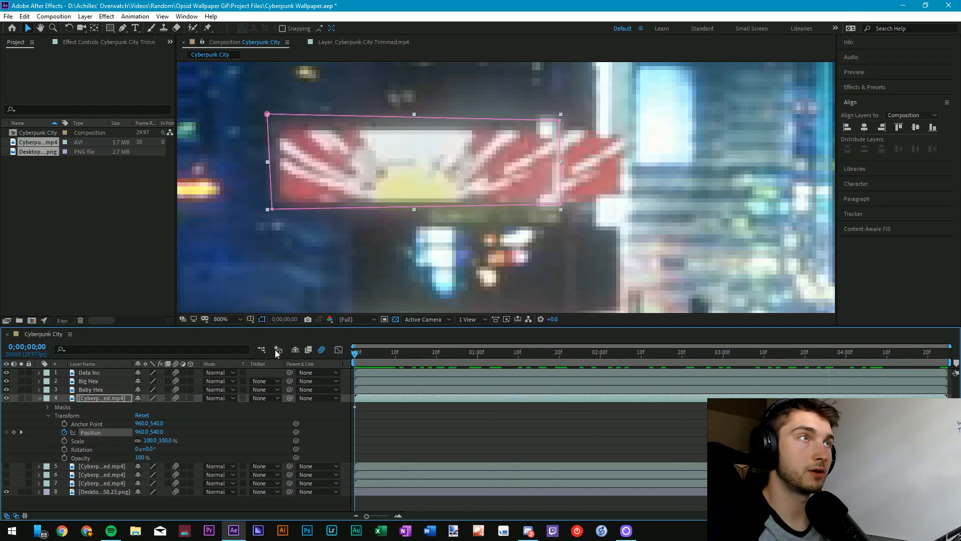
drag(145, 432, 152, 434)
click(398, 409)
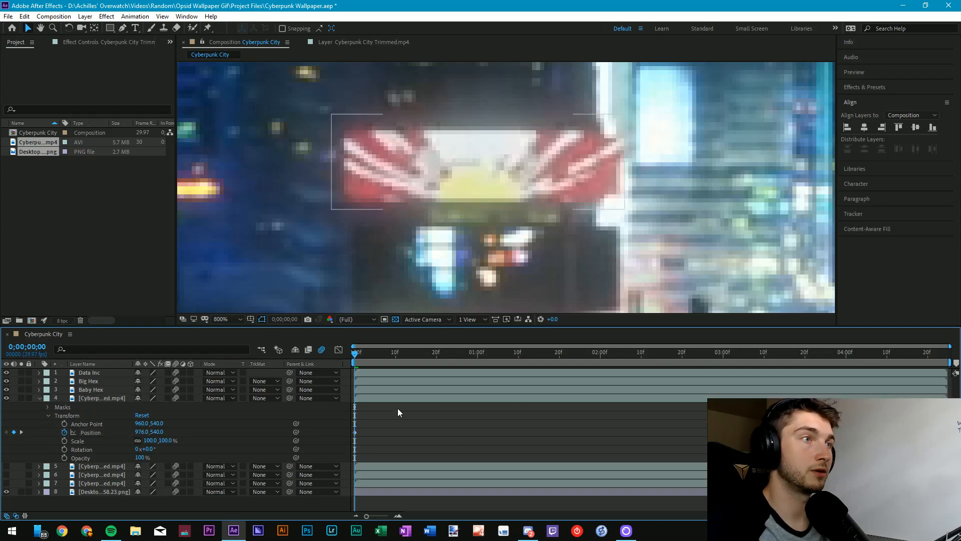
- At 0;00;04;24, set layer 4's X Position to 956.0 and scrub back to the first frame to check the sunburst sign's alignment
drag(355, 354, 945, 371)
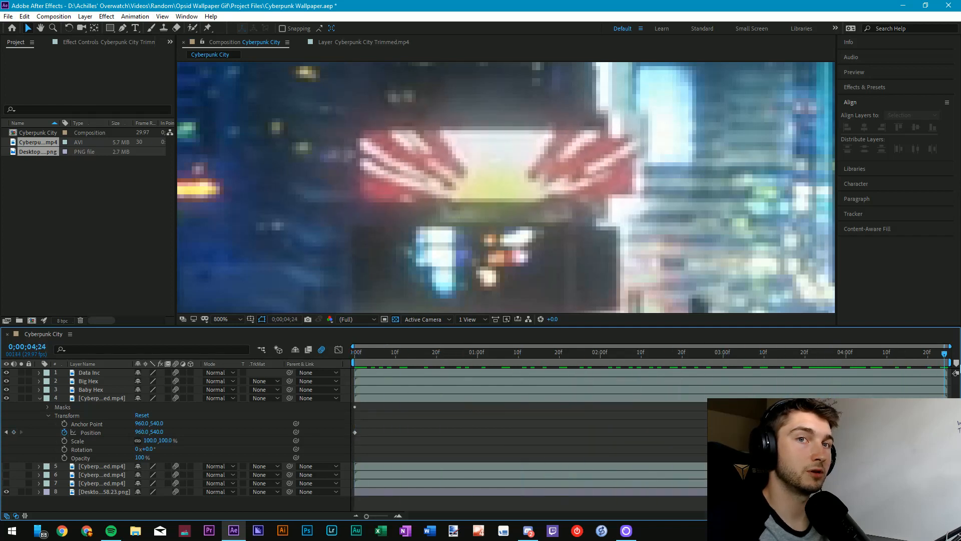
drag(146, 432, 143, 434)
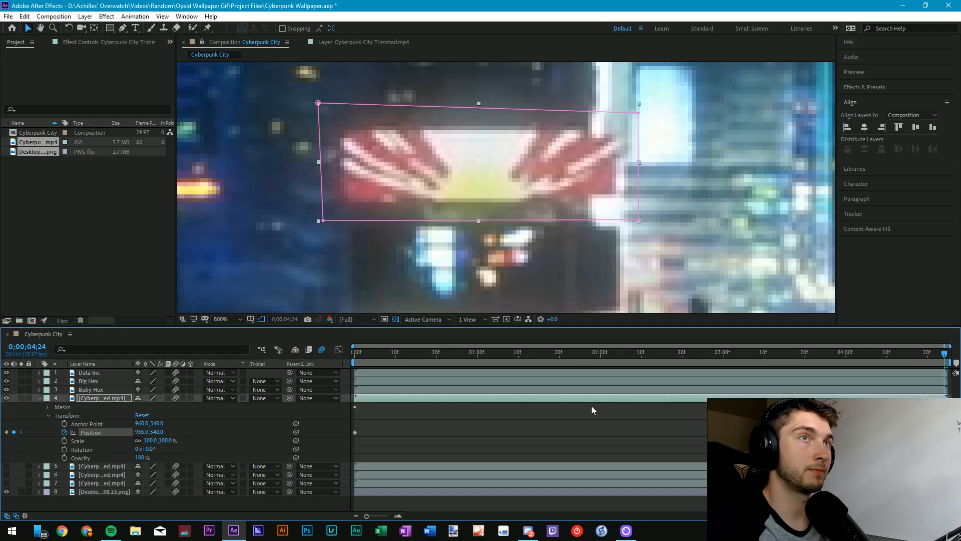
click(797, 348)
drag(797, 349, 944, 352)
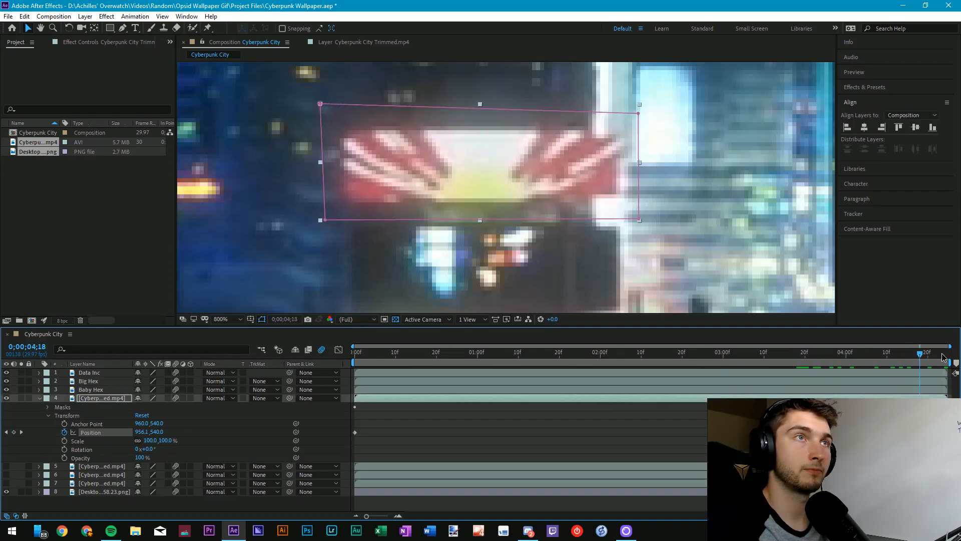
drag(150, 432, 145, 431)
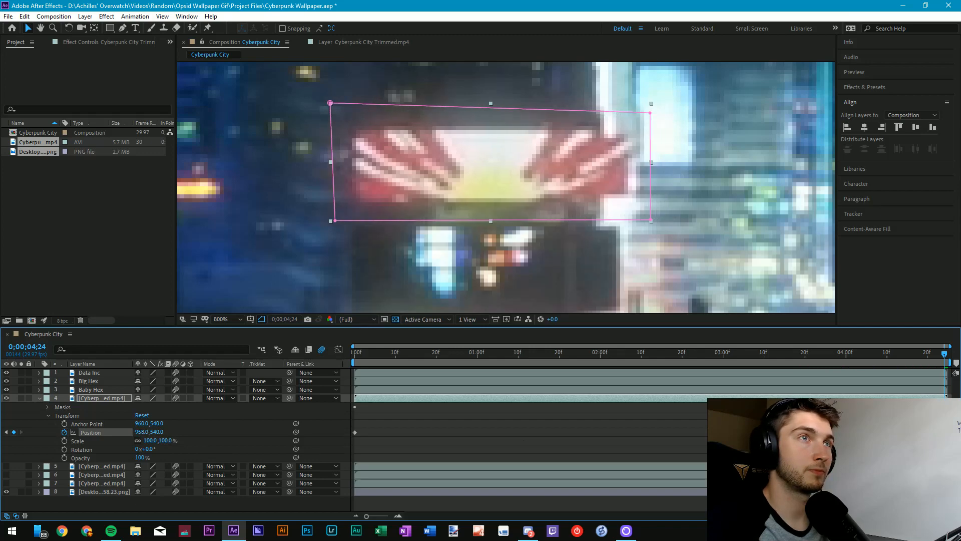
mouse_move(945, 356)
mouse_down()
mouse_move(886, 355)
mouse_move(945, 355)
mouse_up()
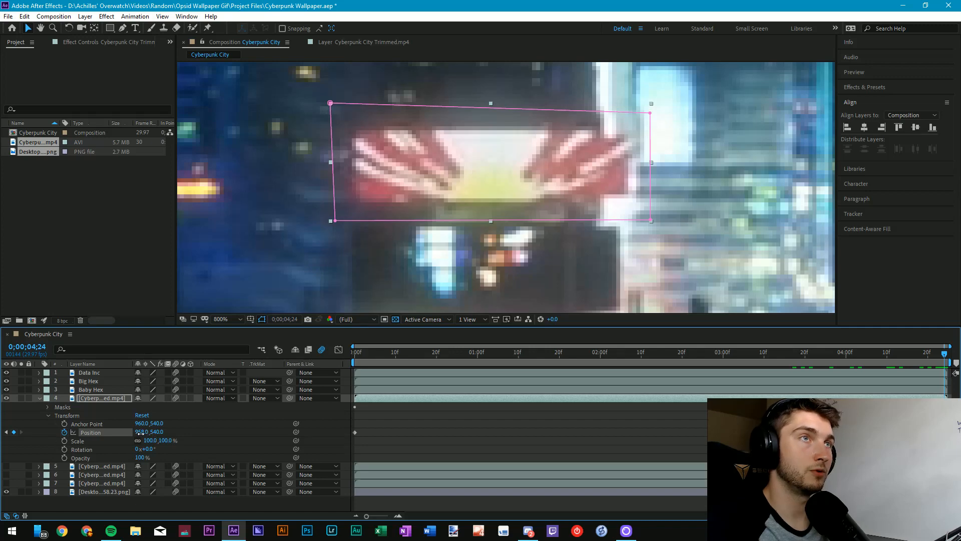
drag(141, 434, 140, 434)
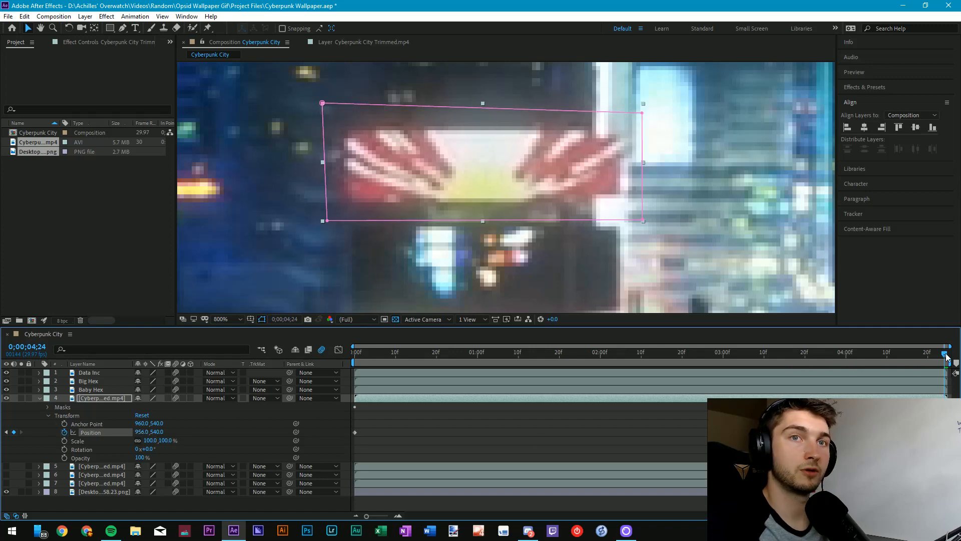
drag(945, 356, 756, 355)
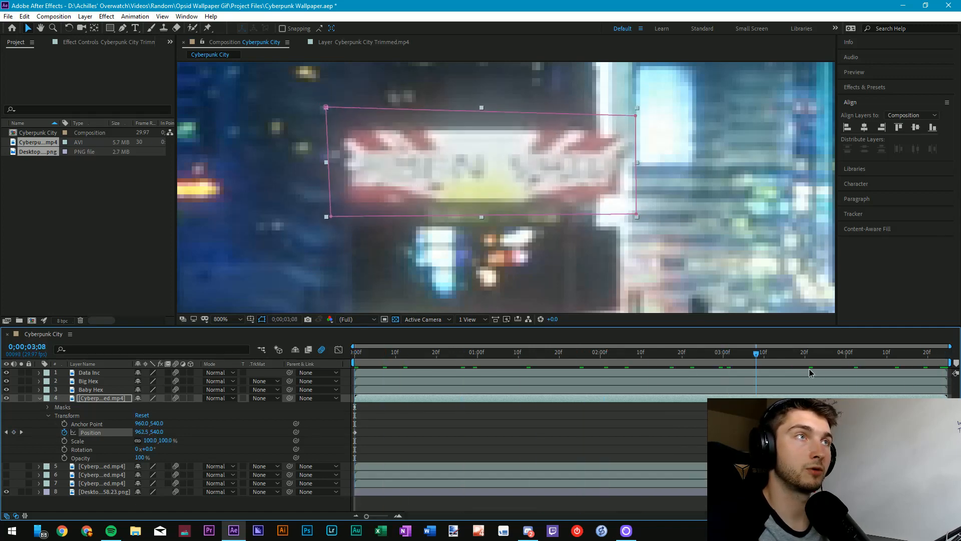
drag(809, 373, 275, 366)
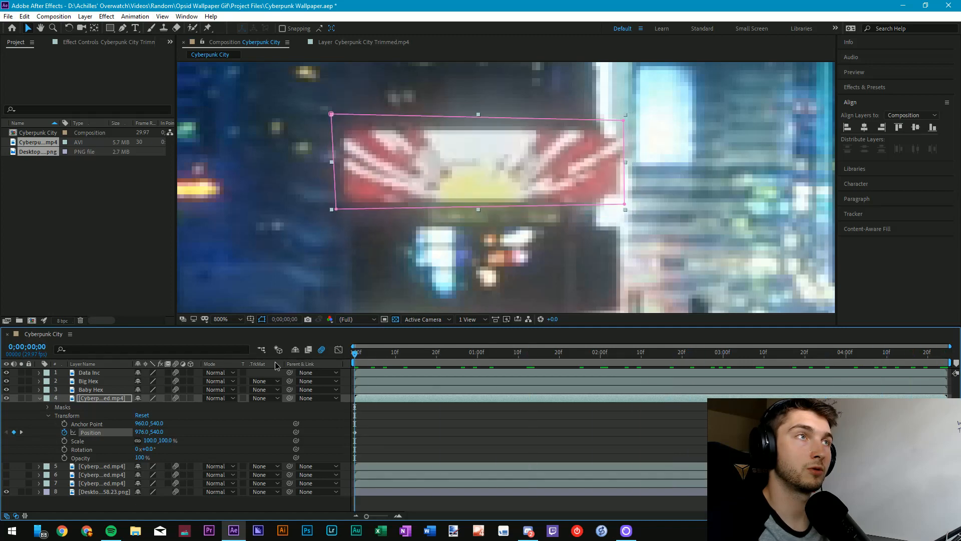
drag(403, 365, 330, 370)
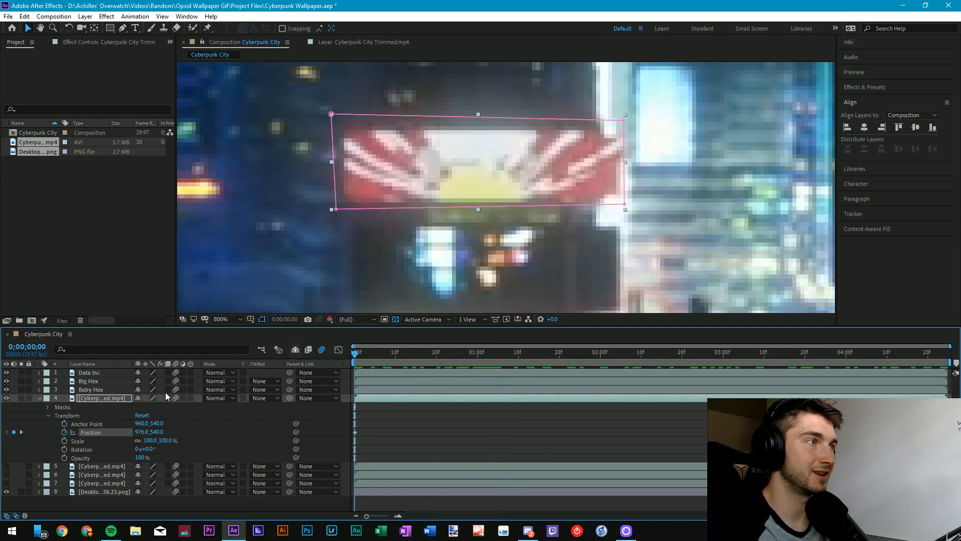
- Reveal layer 4's Mask 1 properties and scrub through the timeline to examine the mask around the sunburst sign
click(47, 416)
click(48, 407)
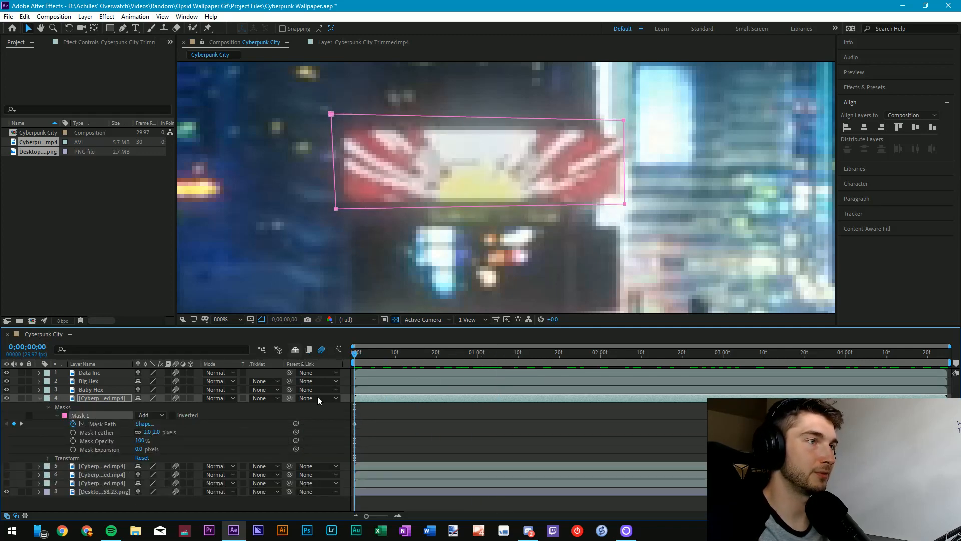
click(355, 424)
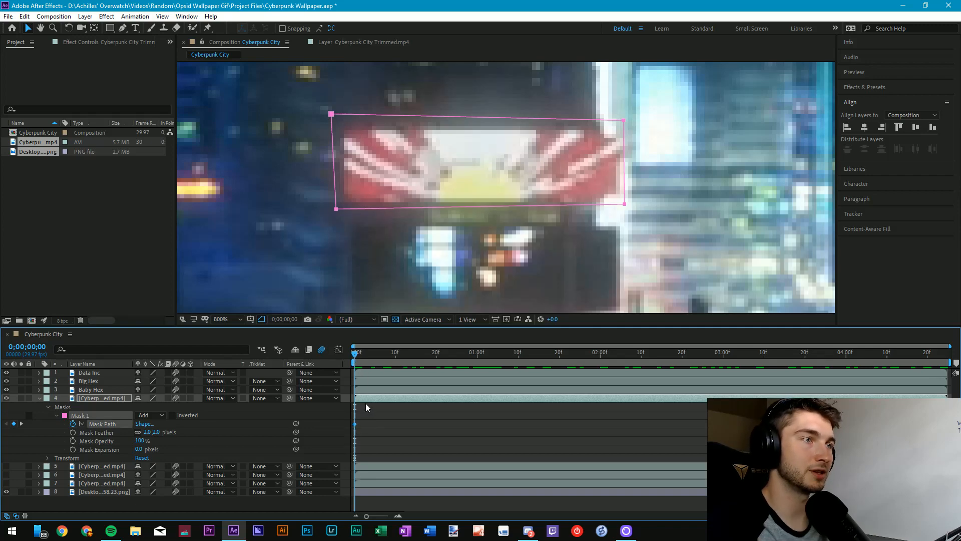
click(366, 407)
drag(356, 355, 489, 354)
click(433, 141)
click(433, 414)
click(395, 400)
- At 0;00;04;24, pull layer 4's four mask corners in closer around the sunburst sign and preview the result
drag(911, 364, 945, 362)
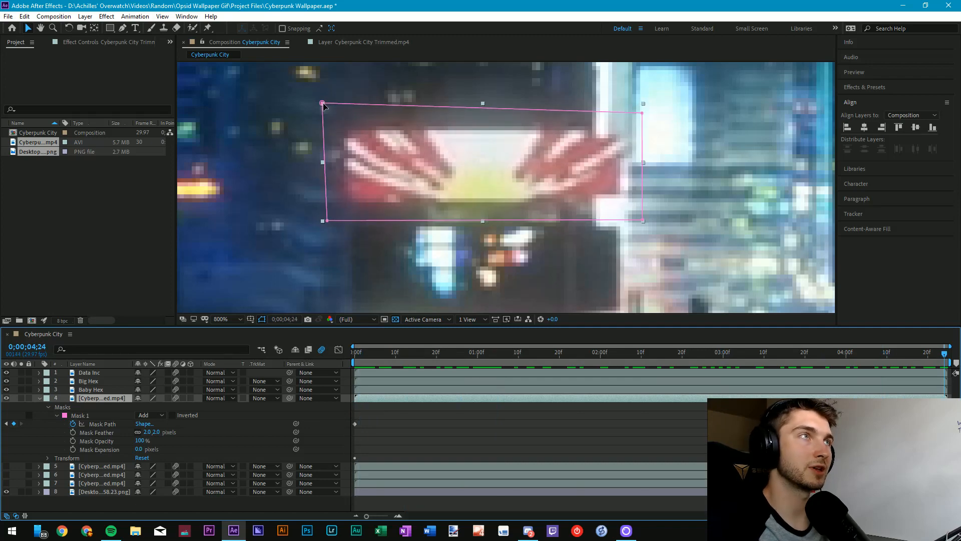
drag(322, 103, 329, 114)
drag(334, 219, 339, 218)
drag(642, 218, 630, 208)
drag(643, 113, 629, 120)
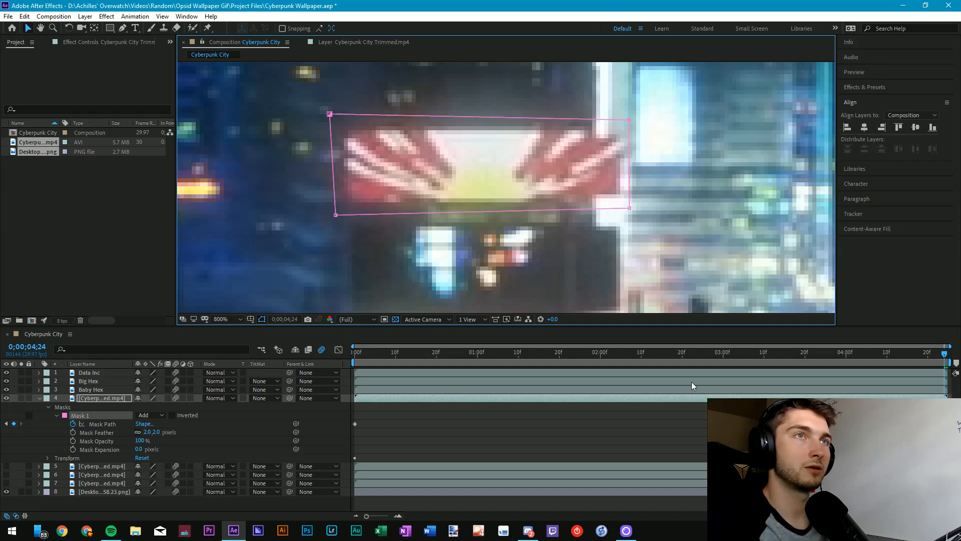
drag(941, 356, 839, 356)
key(space)
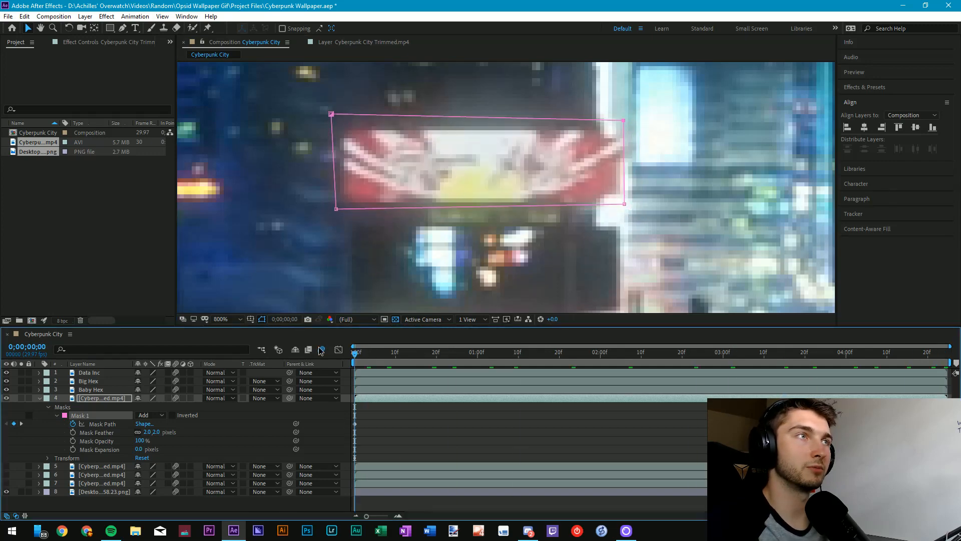
- Show layer 4's transform properties again, check the sign at the last frame, and fit the whole composition in the viewer
click(57, 415)
click(54, 414)
click(48, 407)
click(49, 415)
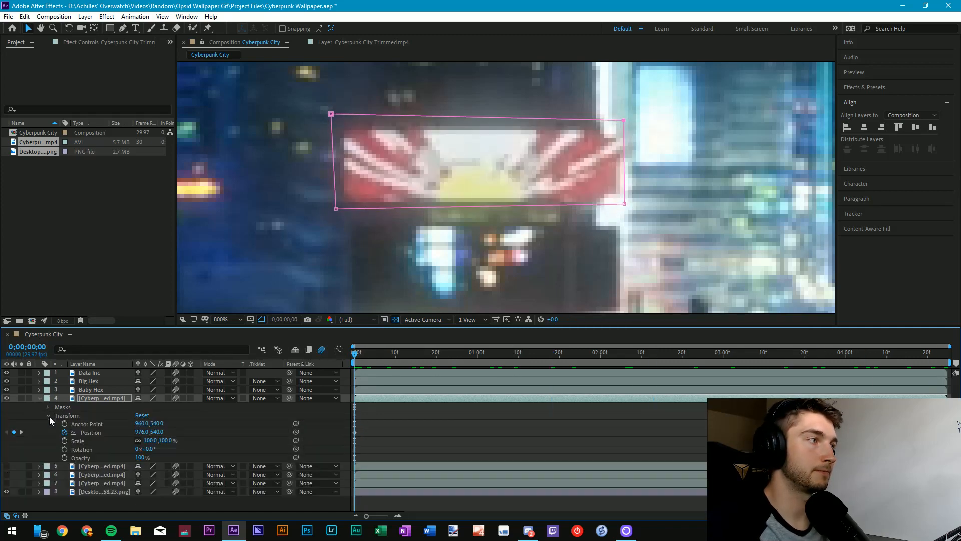
click(445, 432)
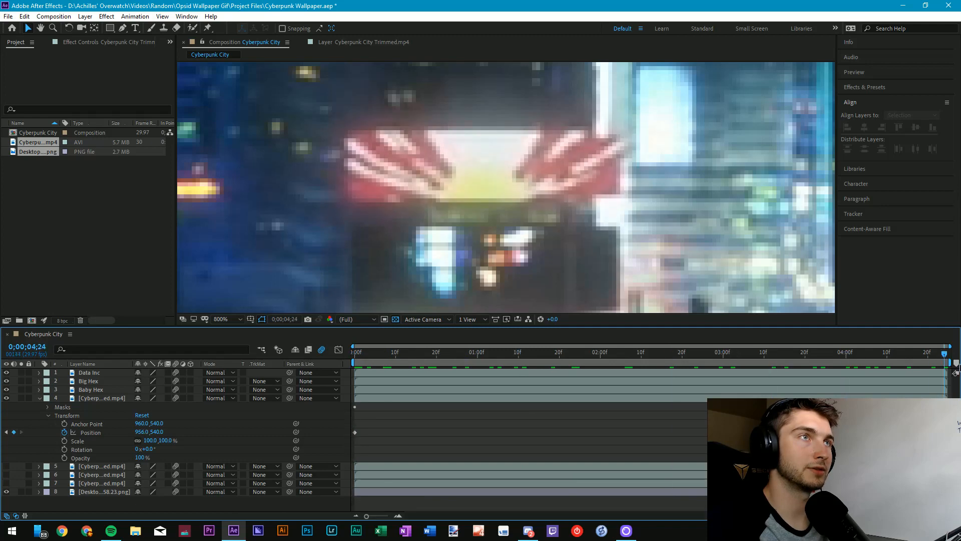
click(231, 319)
click(229, 349)
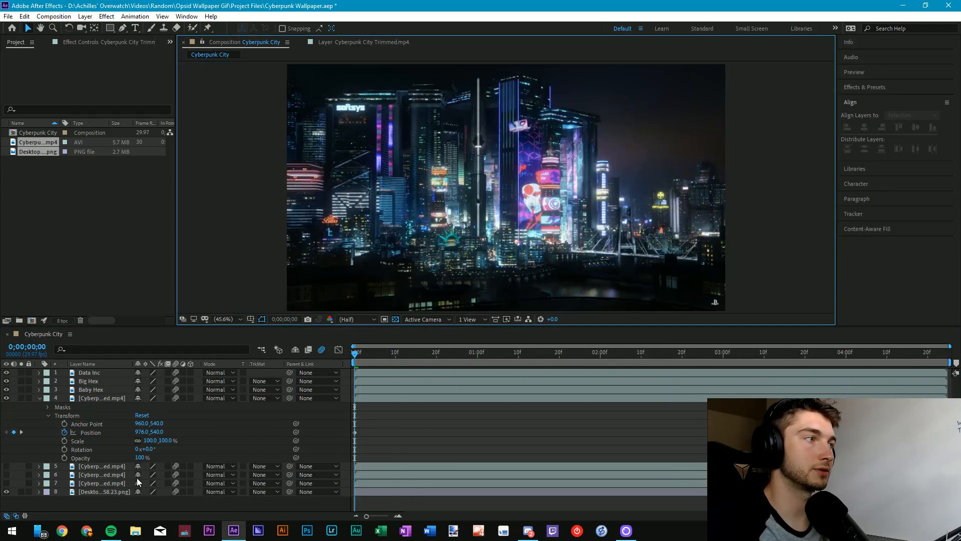
- Collapse layer 4's properties and rename the layer Tiny Billboard
click(39, 398)
click(109, 395)
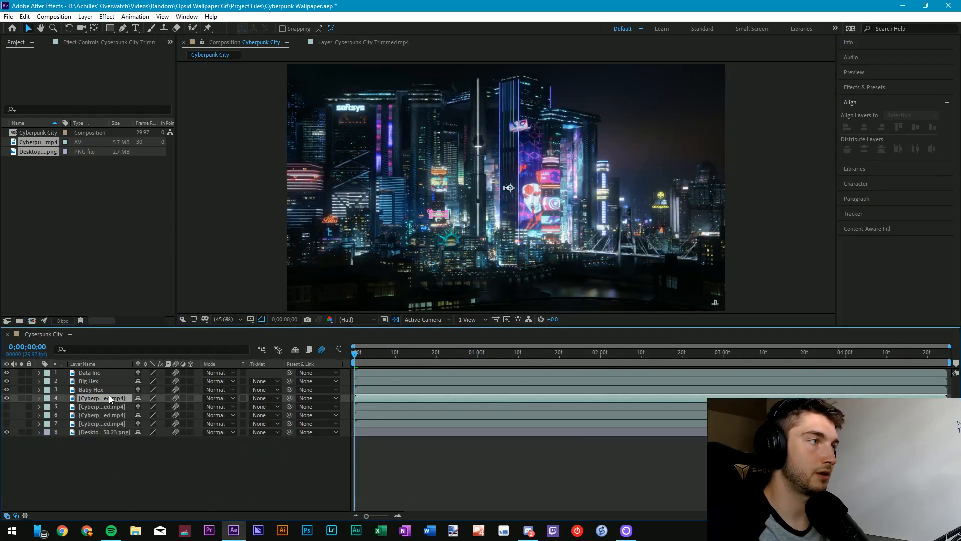
key(Return)
text(Bab)
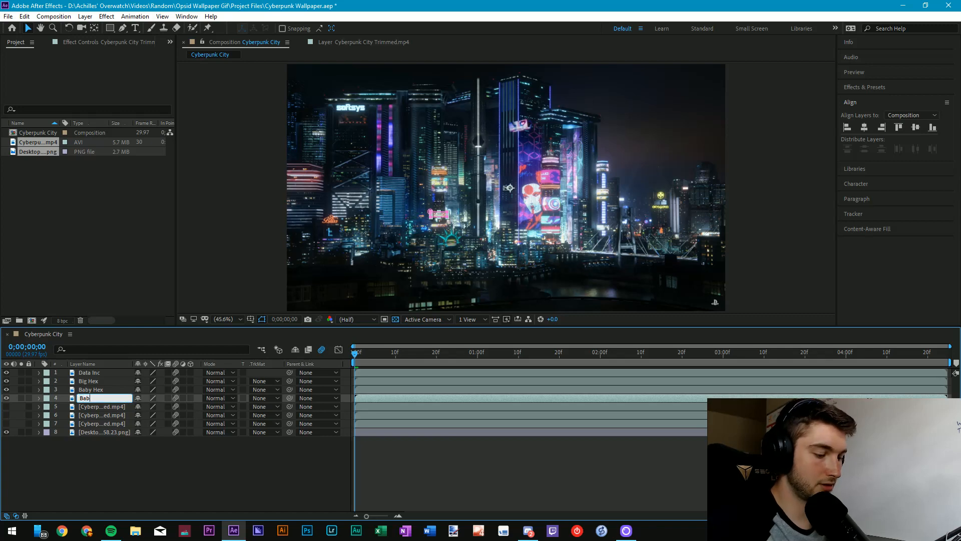
text(y Thing)
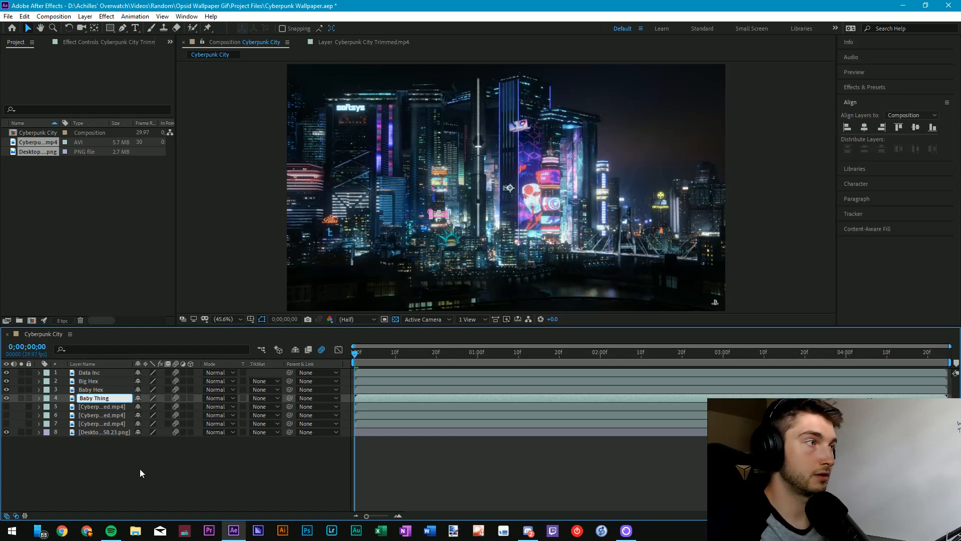
key(Return)
key(Return)
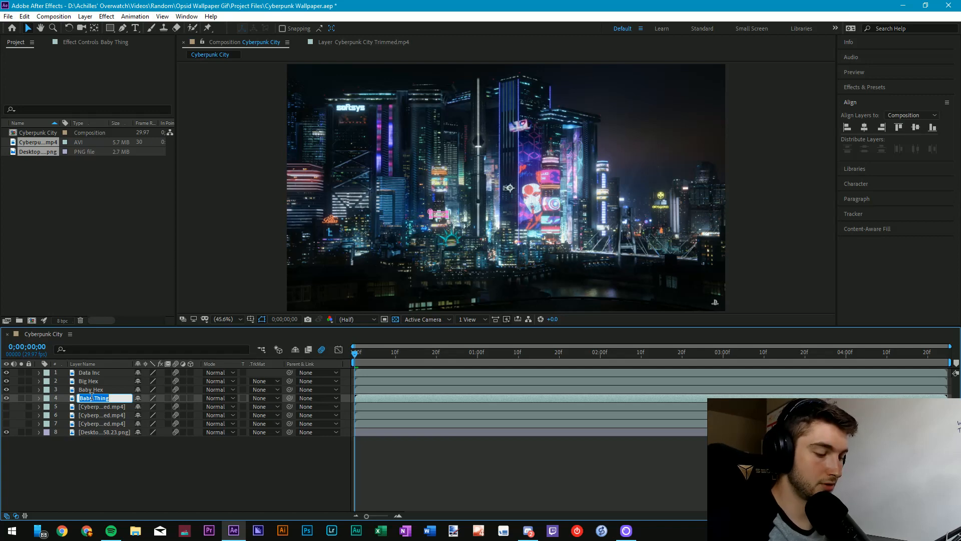
text(Smal)
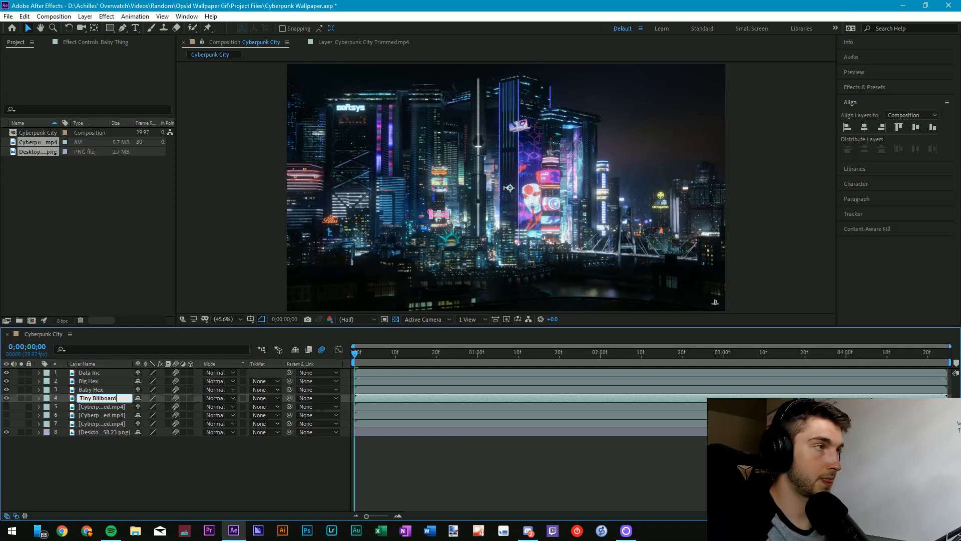
click(93, 470)
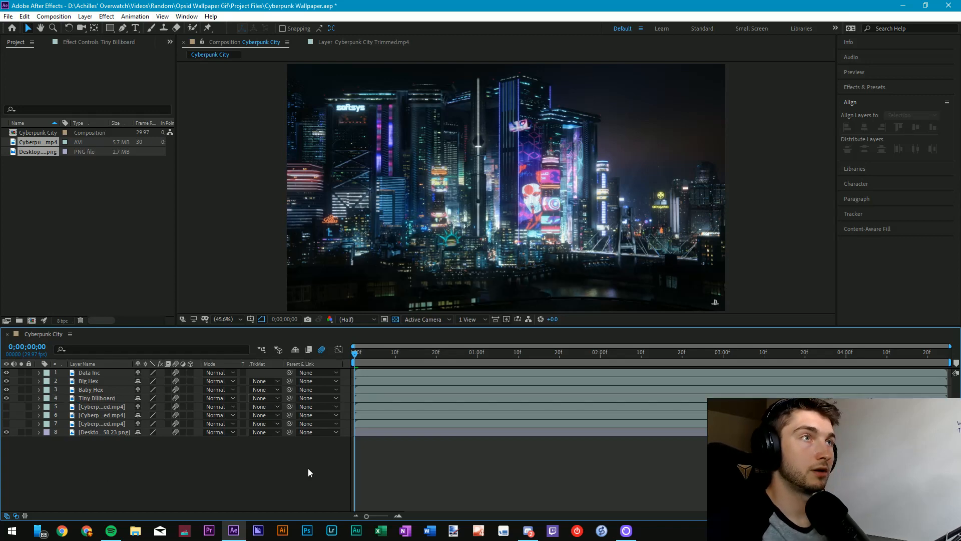
- Preview the composition, make layer 5 visible, and scrub to 0;00;02;17 to look over its footage
key(space)
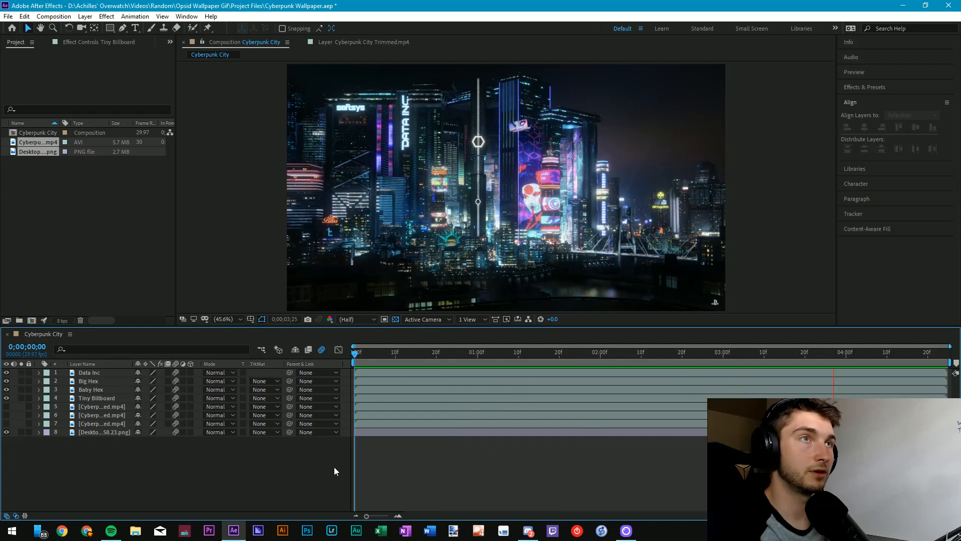
key(space)
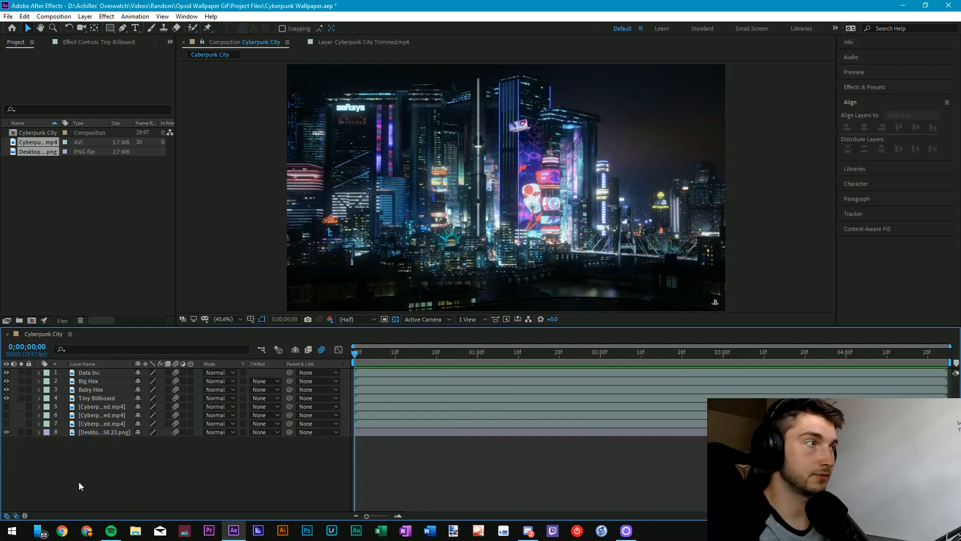
click(7, 406)
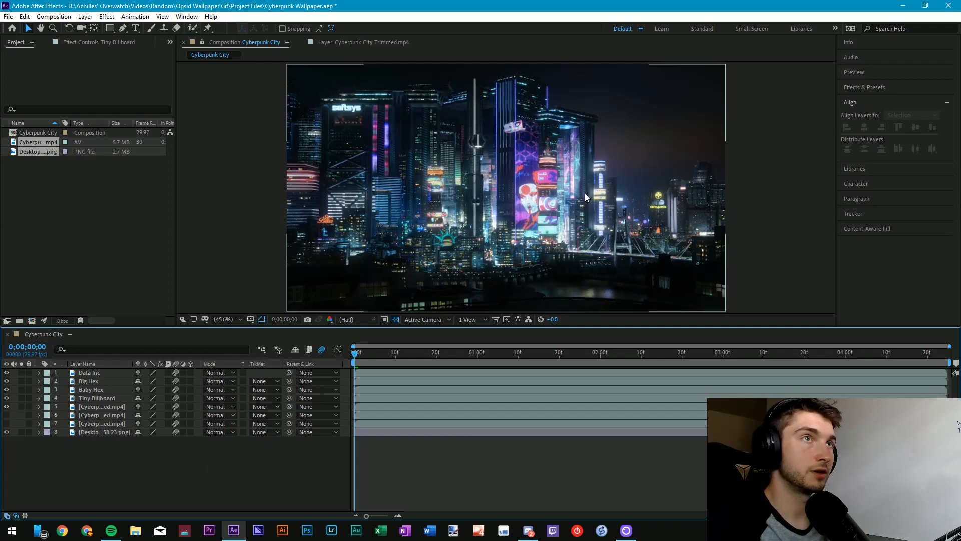
key(space)
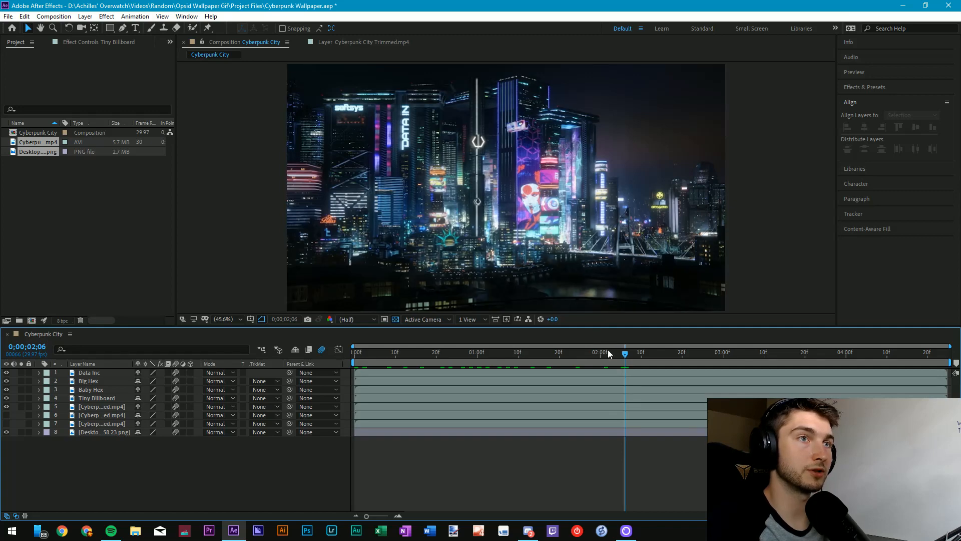
drag(625, 354, 671, 353)
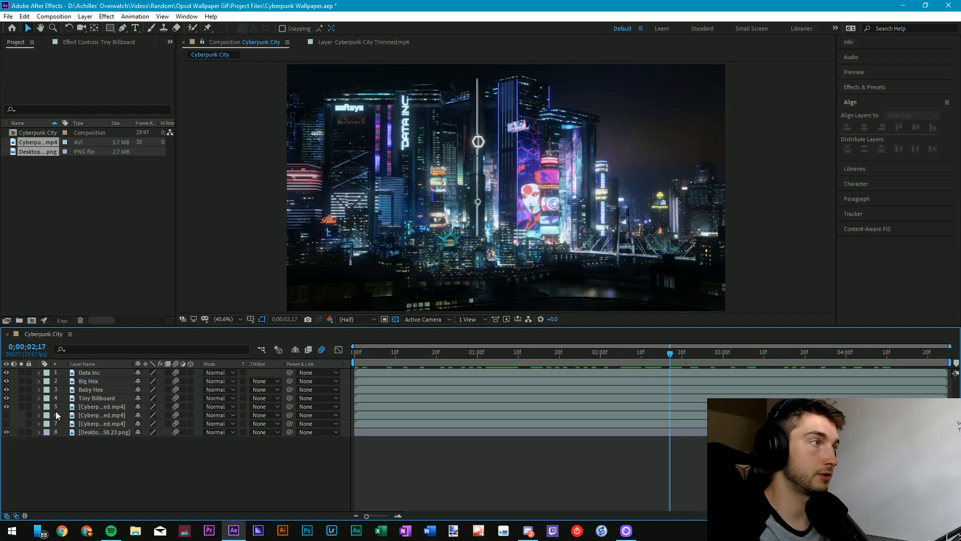
- Rename layer 5 Pink Billboard
click(106, 406)
key(Return)
text(P)
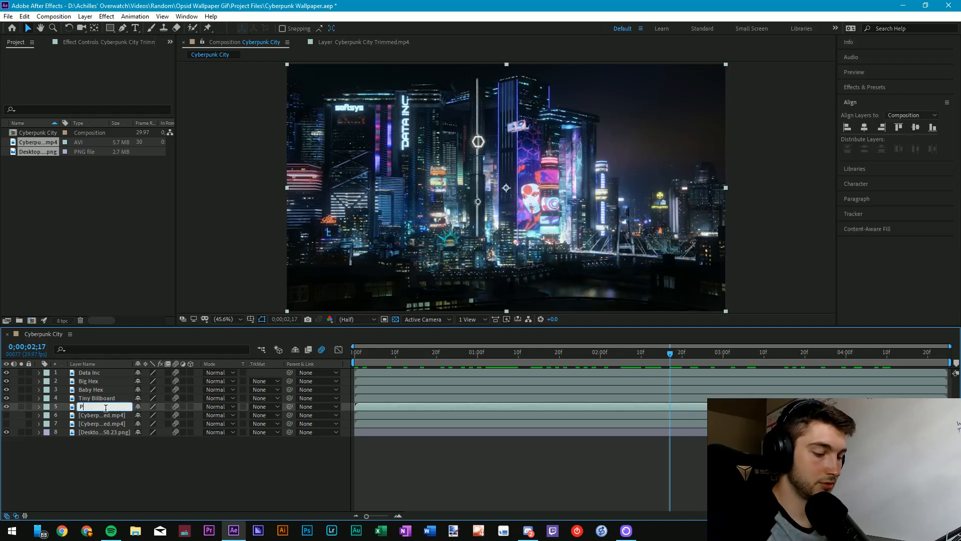
text(ink Bill)
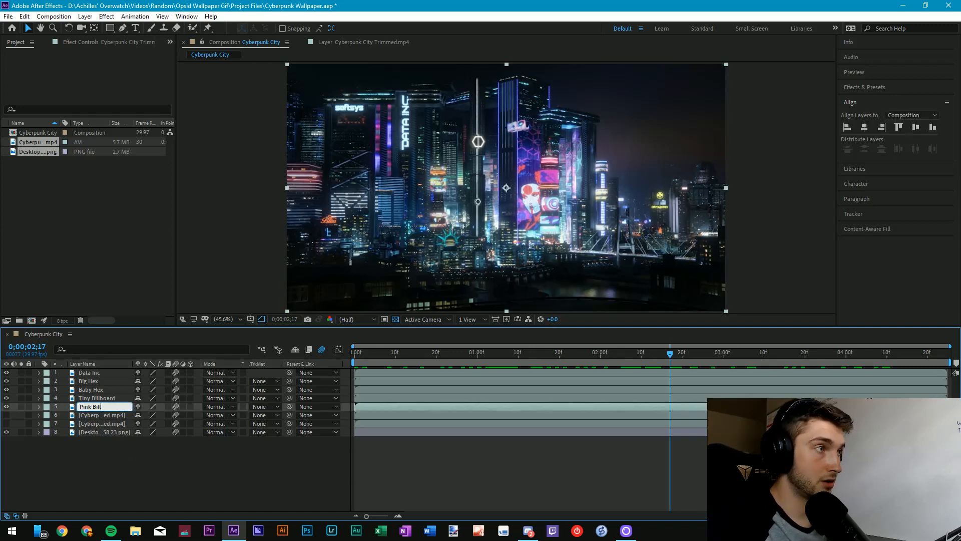
text(board)
key(Return)
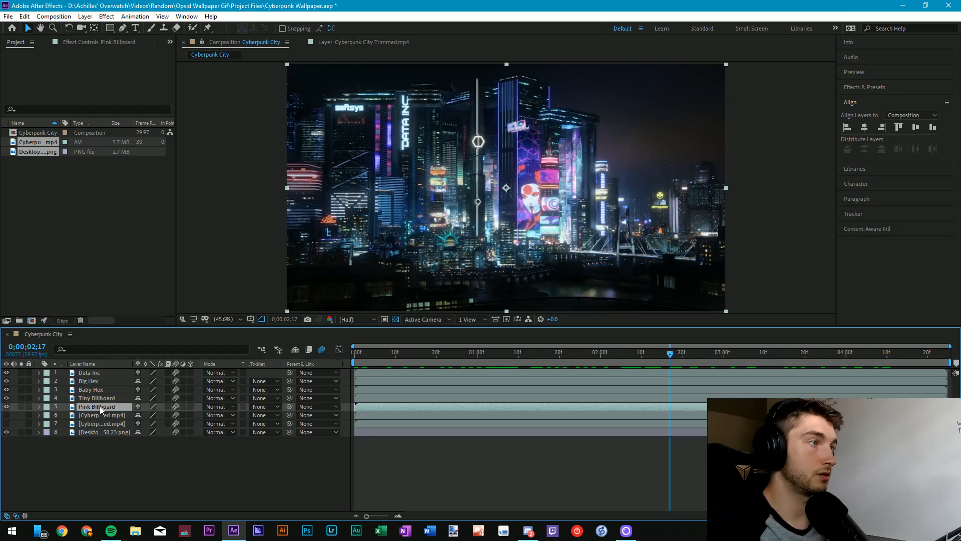
- Expand Pink Billboard's transform properties and, at 0;00;04;24, draw a closed pen mask with curved horizontal edges around the pink PLUG IN NOW sign
click(39, 406)
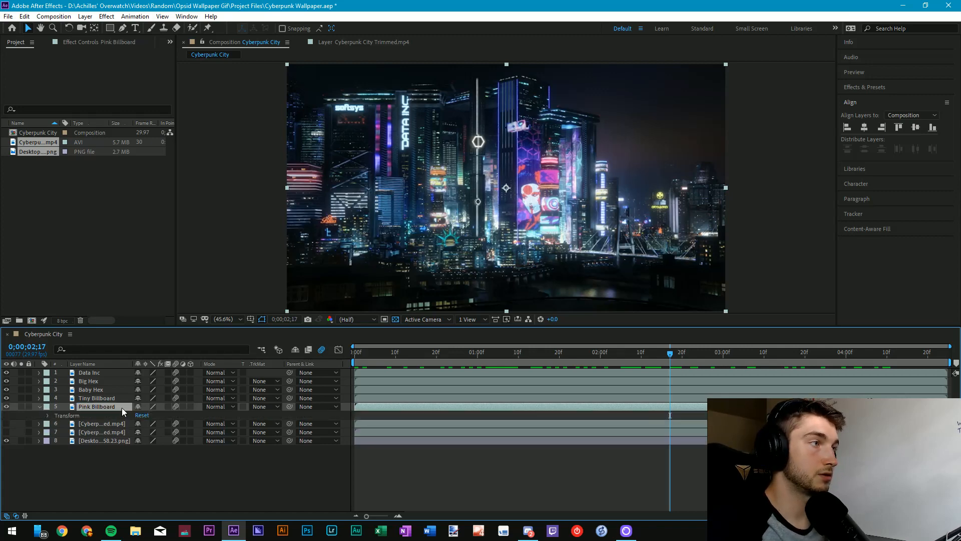
click(48, 415)
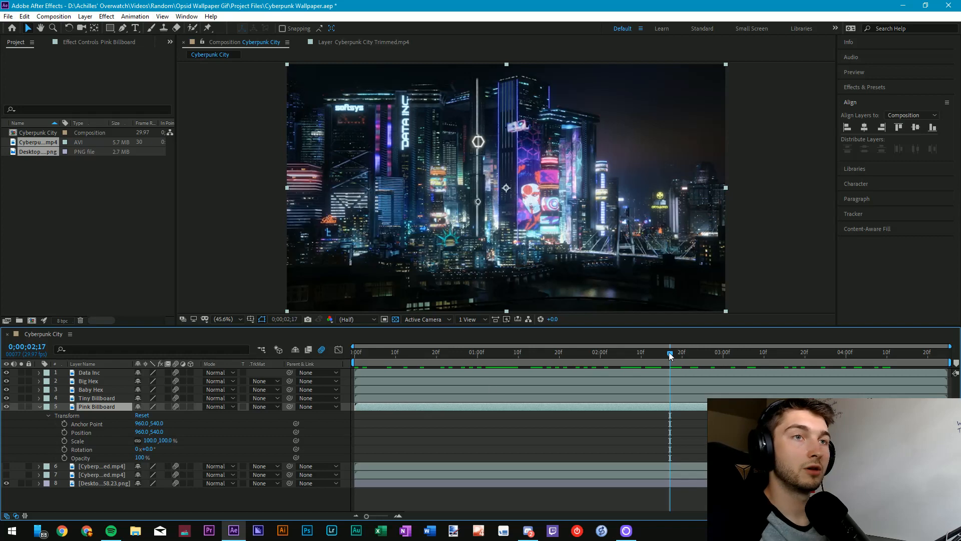
drag(670, 356, 945, 354)
scroll(550, 171, up, 3)
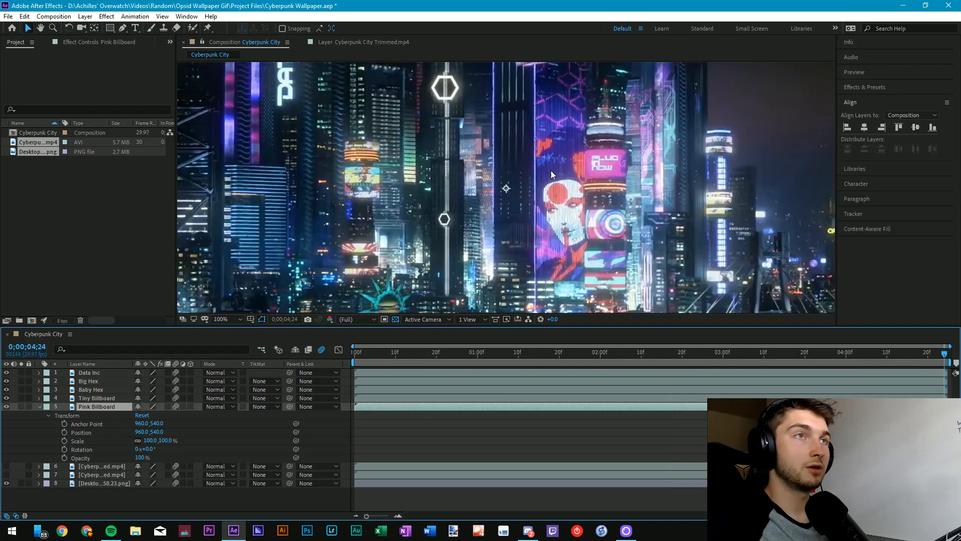
drag(700, 181, 337, 234)
scroll(273, 201, up, 1)
drag(255, 224, 608, 199)
click(123, 28)
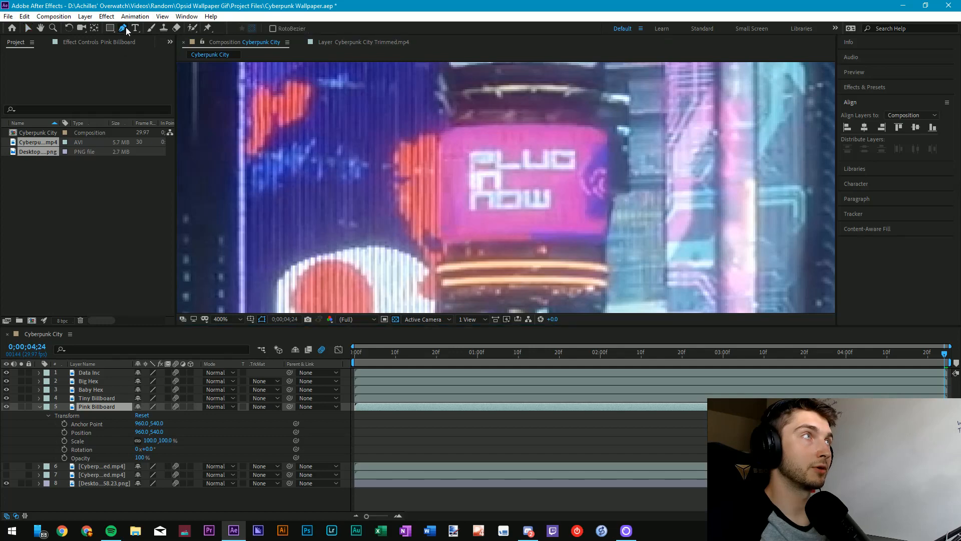
click(440, 246)
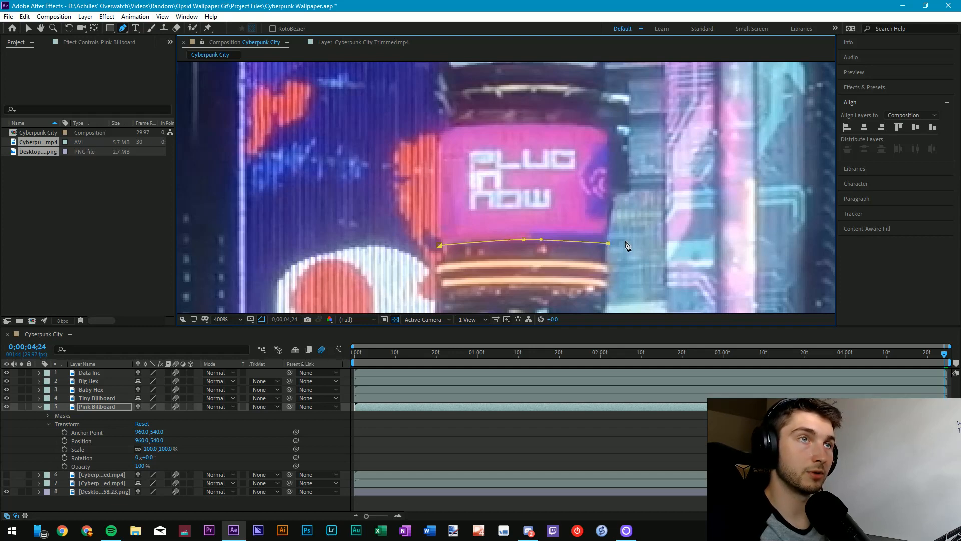
click(608, 129)
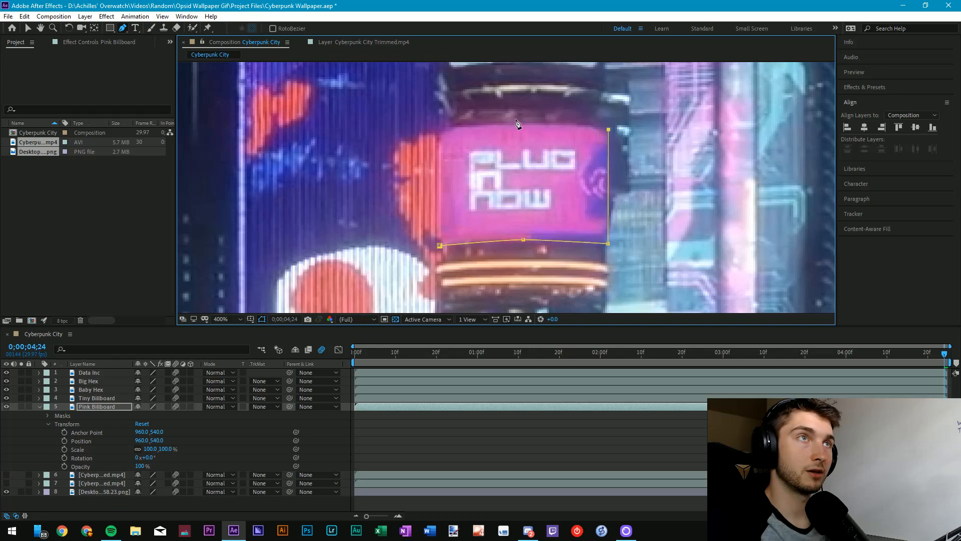
drag(509, 121, 479, 126)
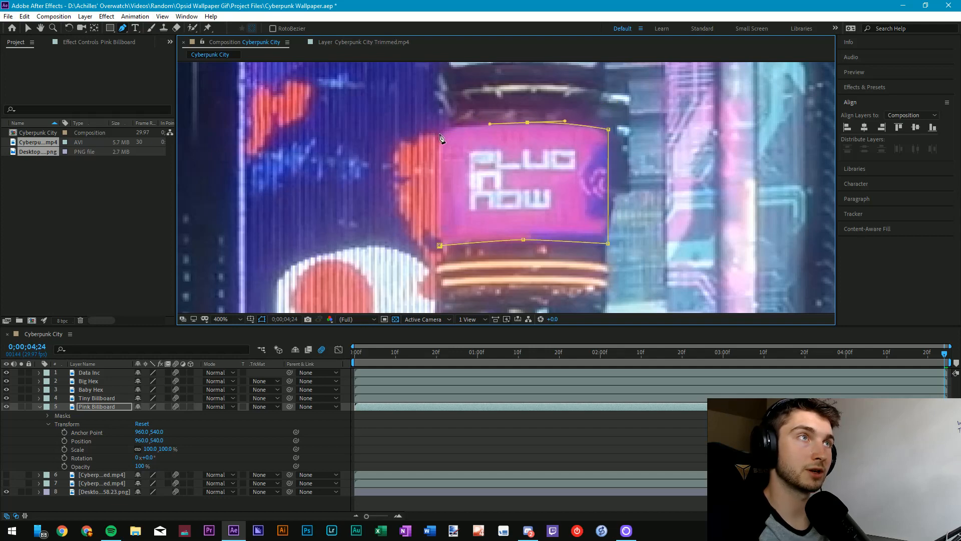
click(439, 246)
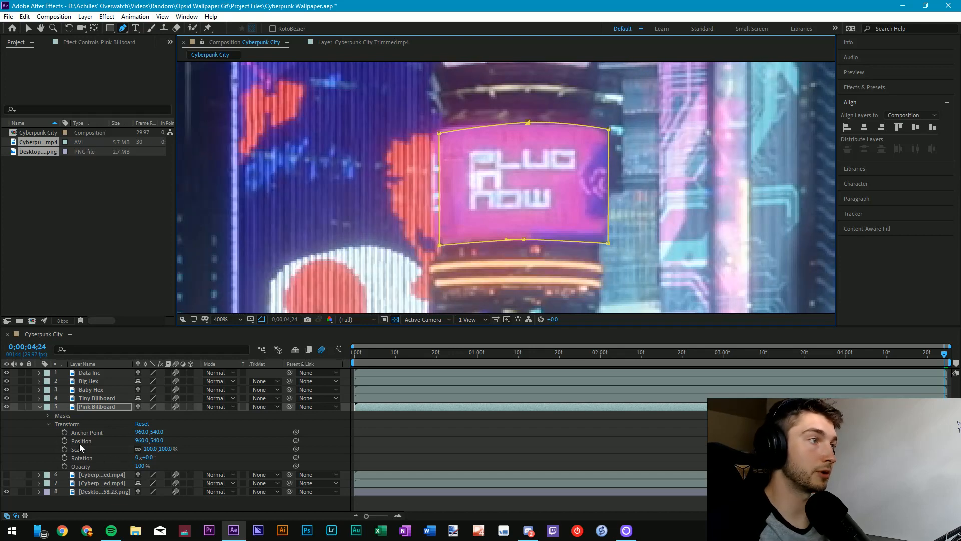
- Set the feather of the Pink Billboard layer's mask to 5 pixels and deselect the layer to see the blend
click(48, 415)
click(57, 423)
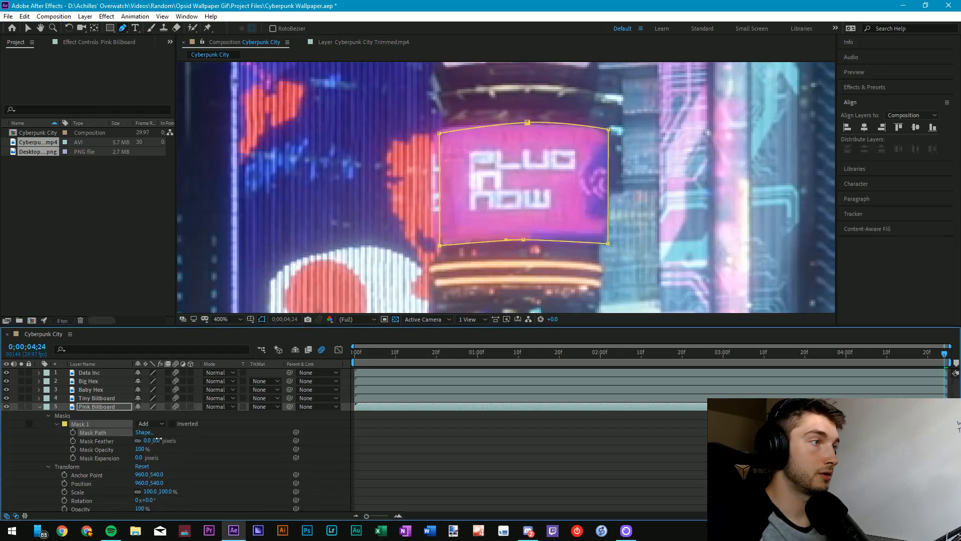
text(5)
key(Return)
click(356, 432)
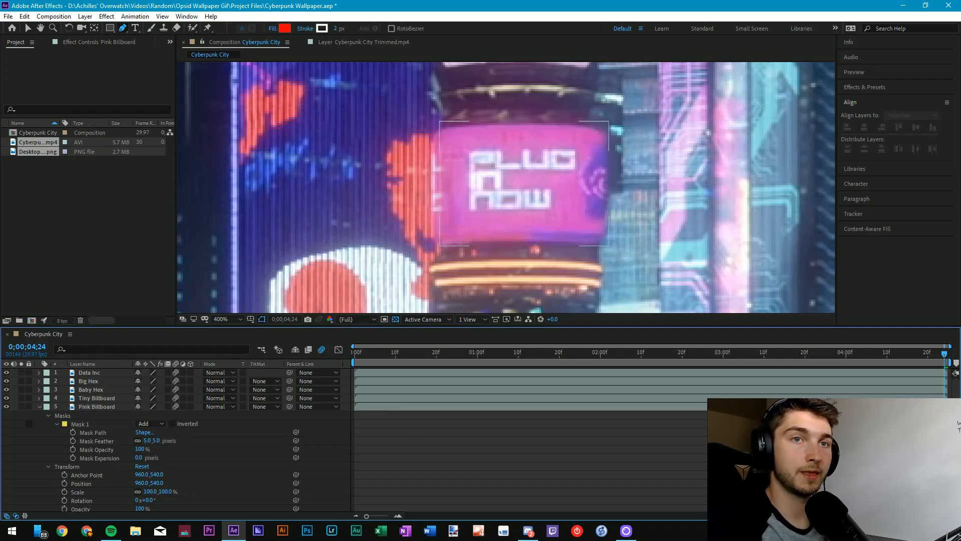
- Keyframe Pink Billboard's mask path at 0;00;04;24, shift the mask left onto the sign at the first frame, and scrub to check it
click(821, 406)
click(73, 432)
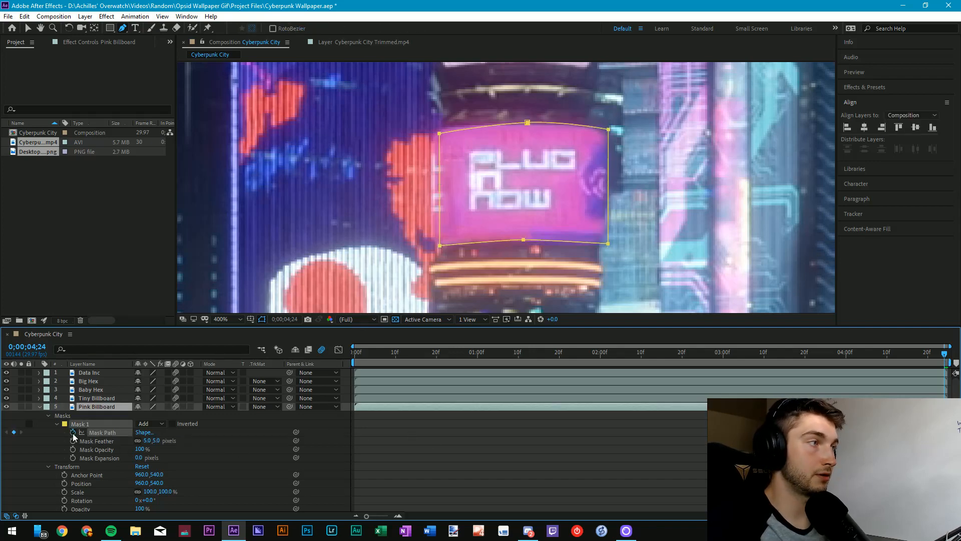
drag(453, 352, 355, 352)
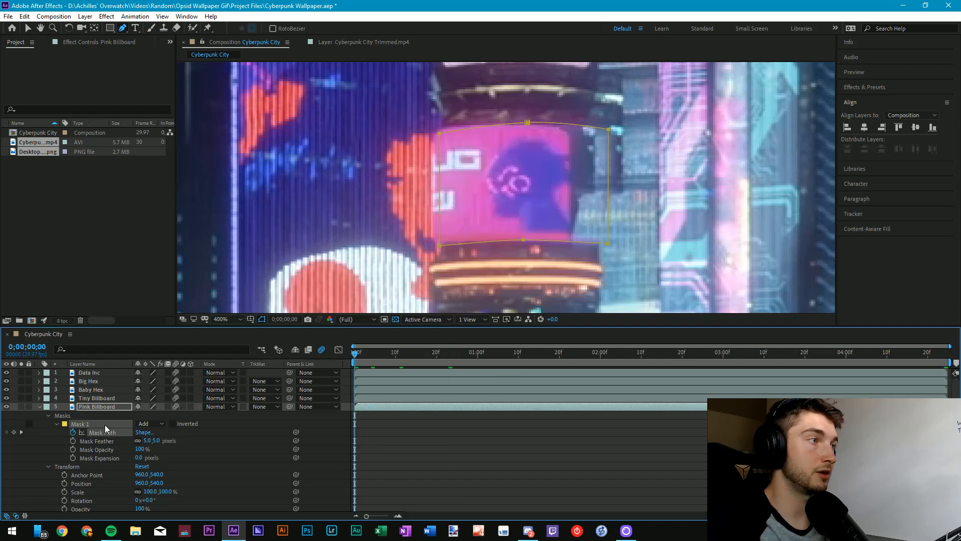
click(30, 28)
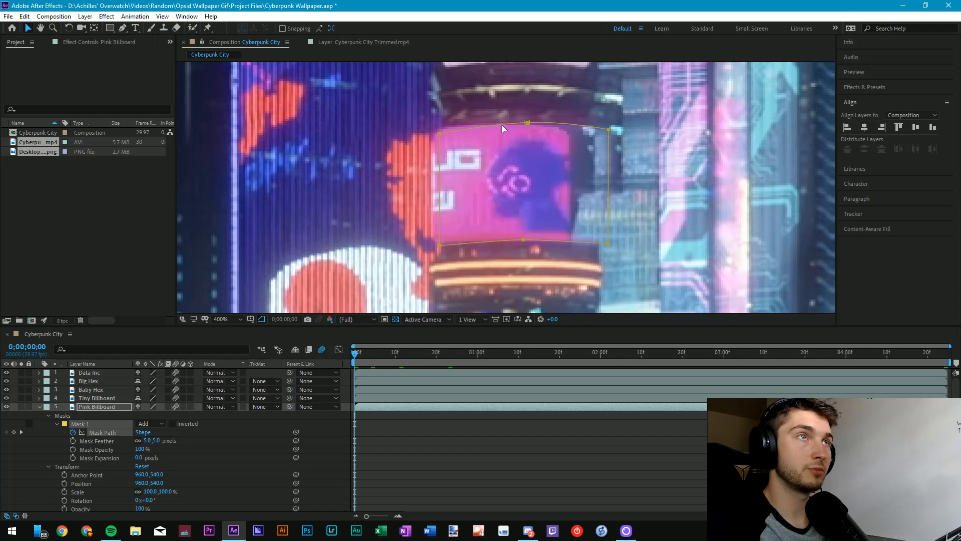
drag(501, 125, 464, 130)
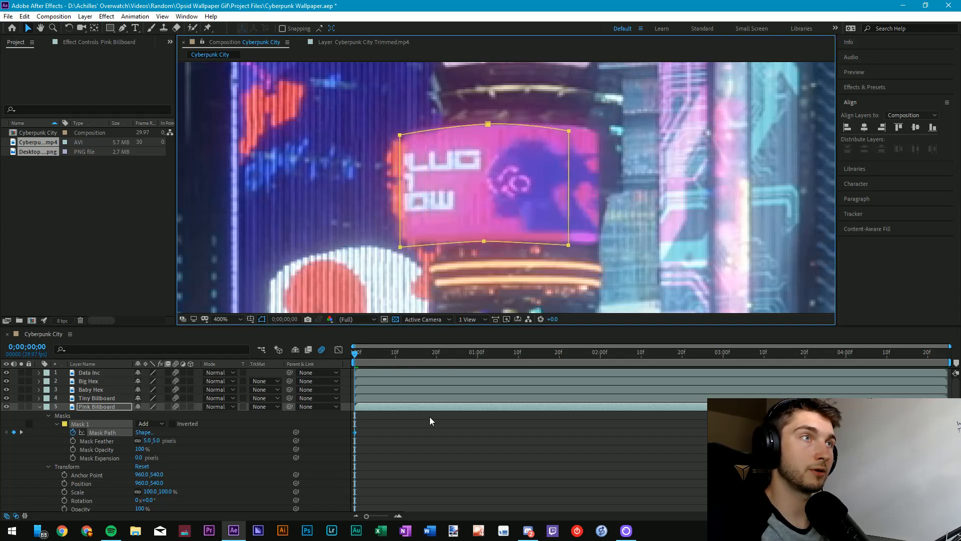
click(379, 353)
drag(398, 356, 302, 399)
click(406, 436)
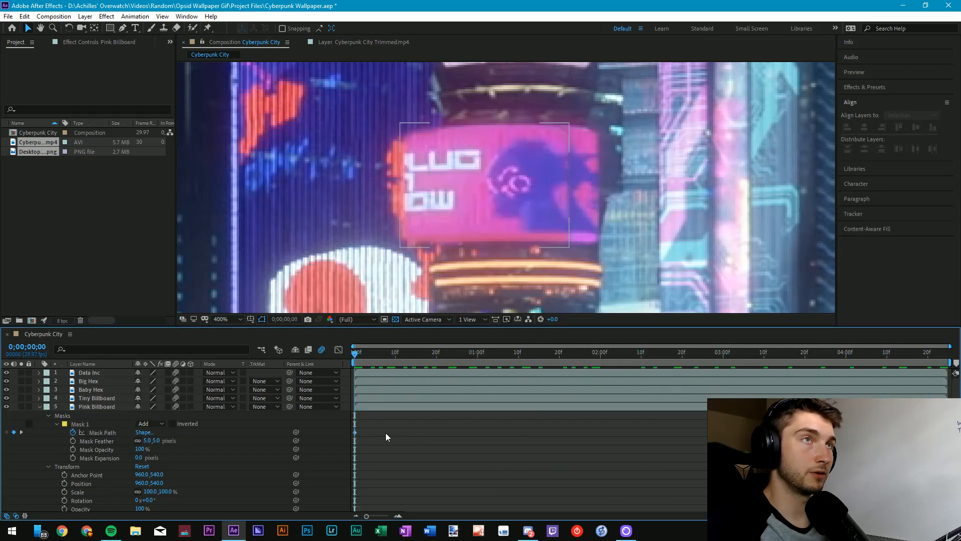
click(373, 407)
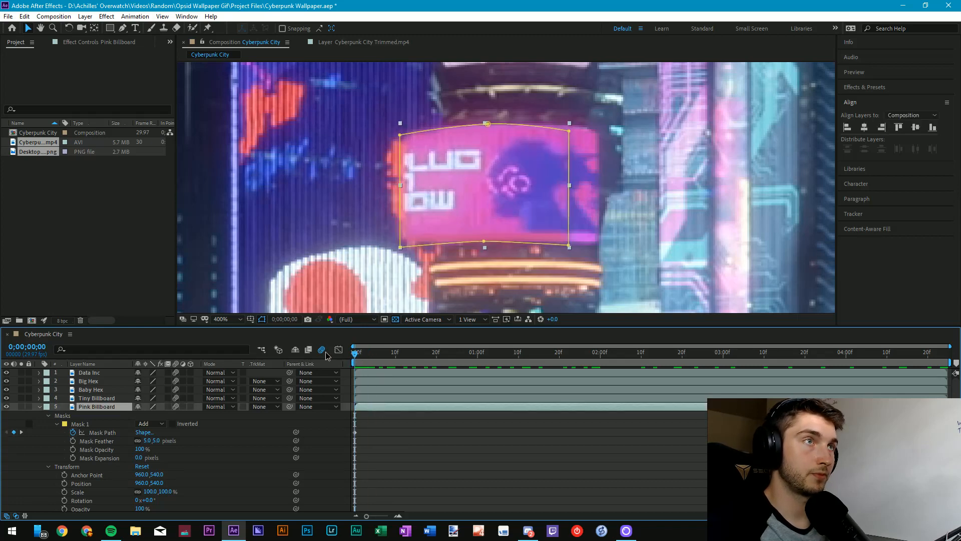
- Start position keyframes for Pink Billboard at 0;00;03;26 and set its position to 976, 540 at the first frame
click(48, 415)
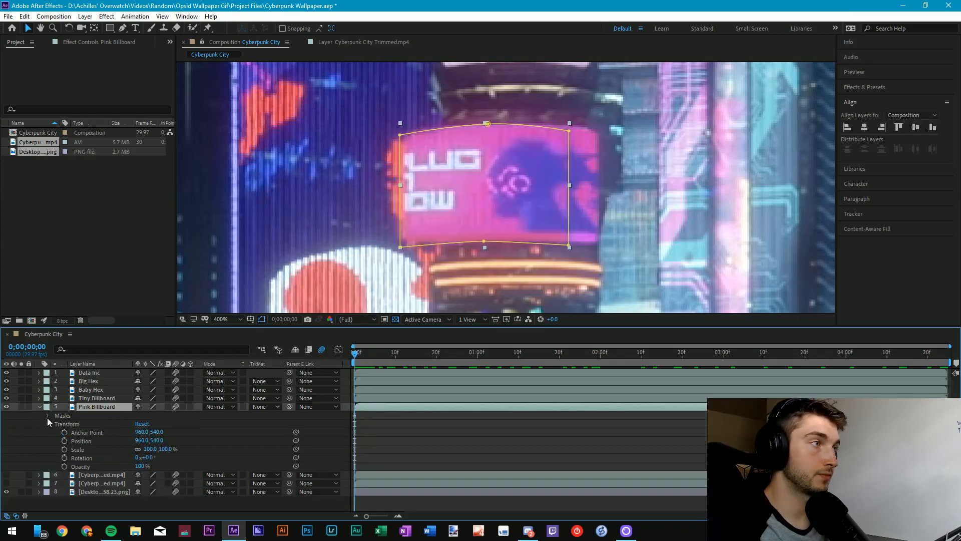
click(62, 436)
drag(831, 354, 829, 354)
click(828, 406)
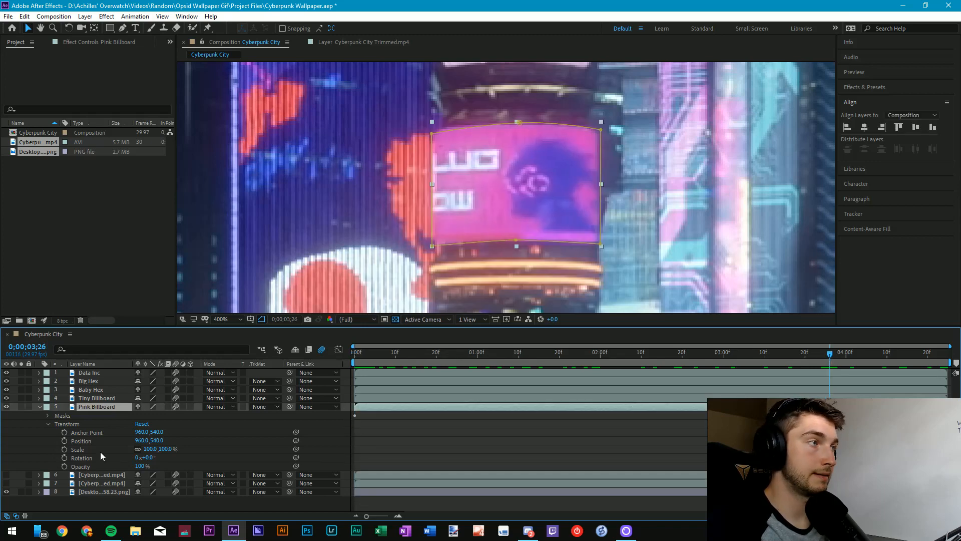
click(64, 440)
key(Home)
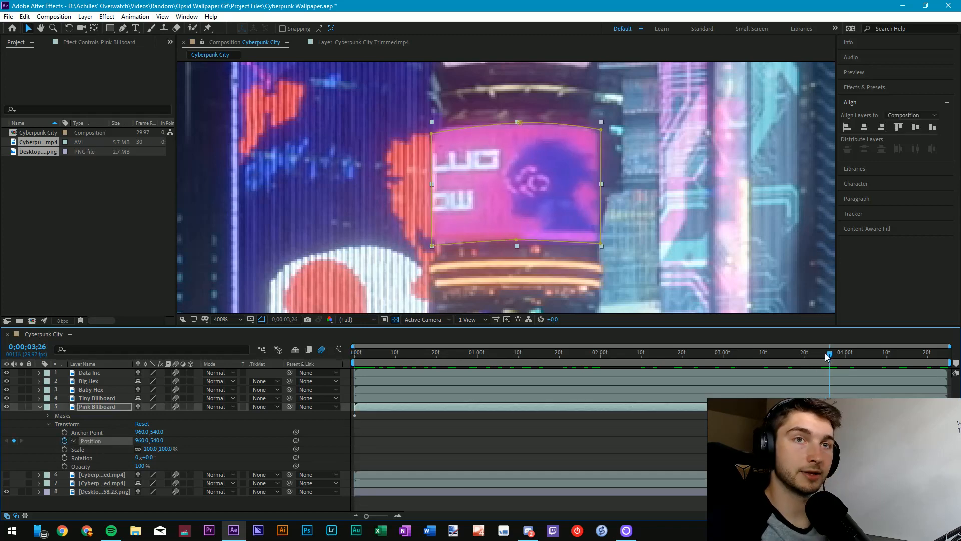
drag(141, 442, 150, 440)
- At 0;00;04;24, shift Pink Billboard left to X position 956 so the sign lines up with its tower
drag(389, 367, 723, 365)
key(space)
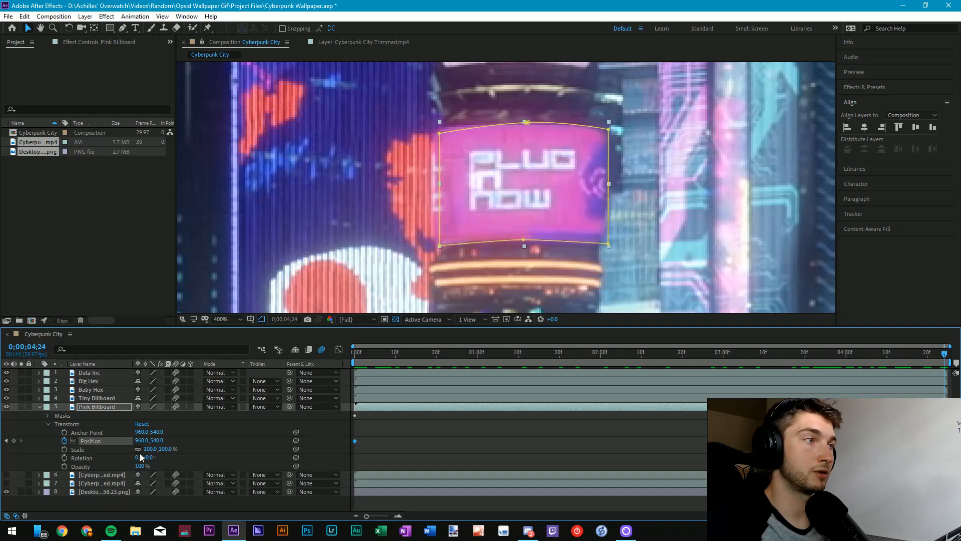
drag(140, 441, 138, 440)
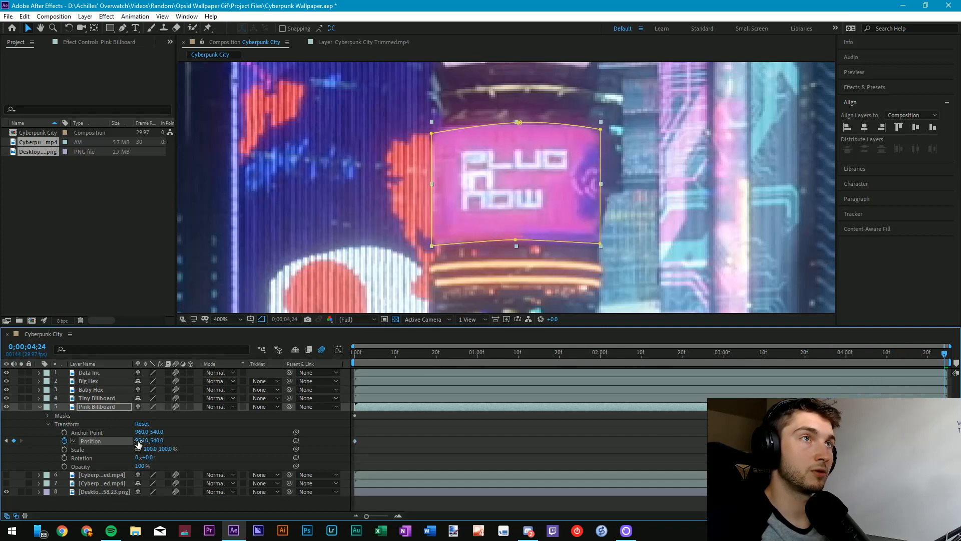
click(424, 434)
- Fit the whole composition in the viewer and preview it from the first frame
drag(934, 357, 320, 329)
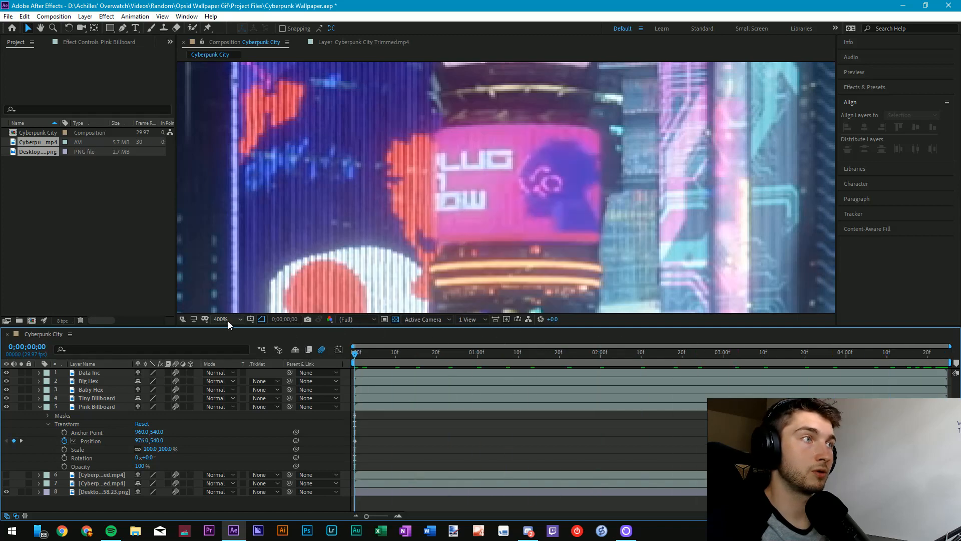
click(228, 320)
click(224, 330)
key(space)
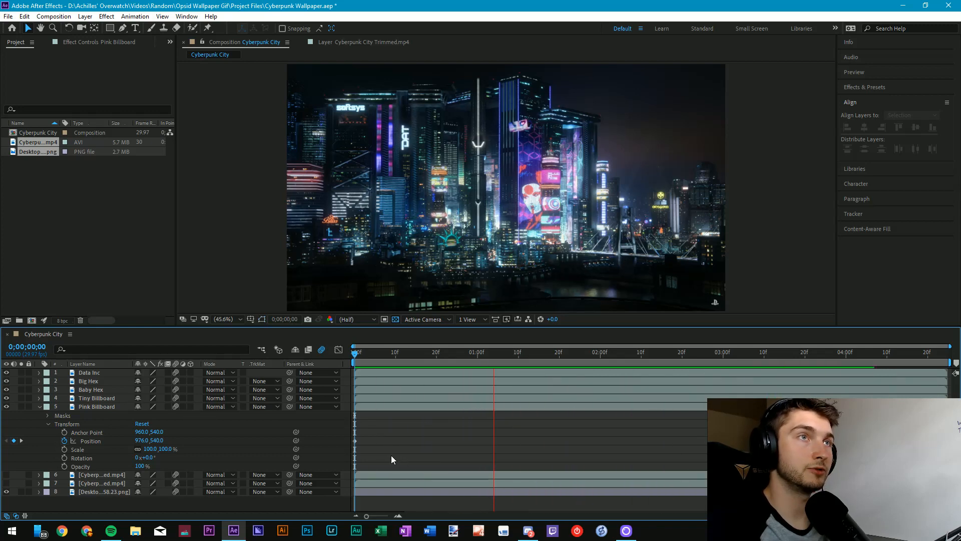
- Collapse the Pink Billboard layer's properties and deselect the layer
click(385, 407)
click(48, 424)
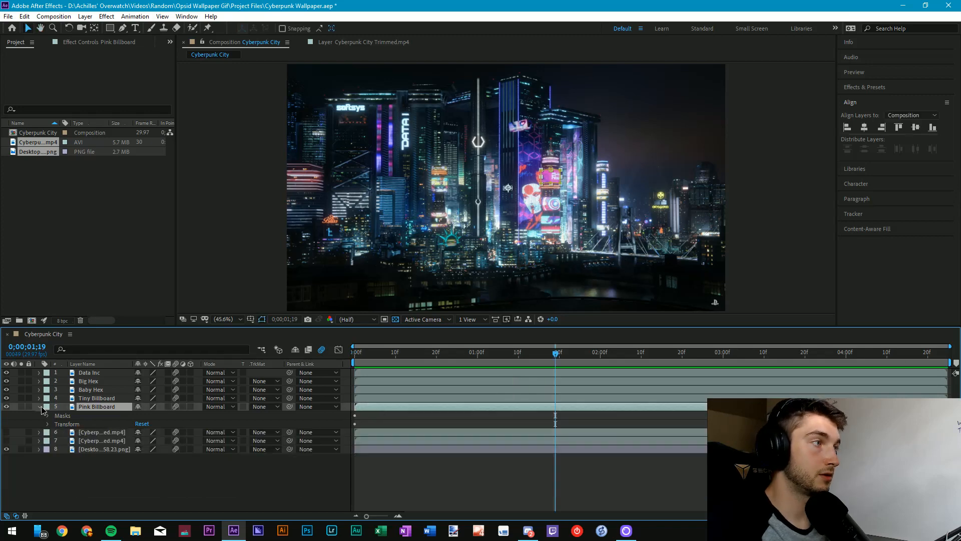
click(40, 407)
click(113, 465)
- Examine the pink billboard up close by previewing it from the first frame, then return to 0;00;00;00
scroll(577, 188, up, 2)
drag(578, 188, 466, 199)
scroll(469, 238, up, 1)
click(425, 491)
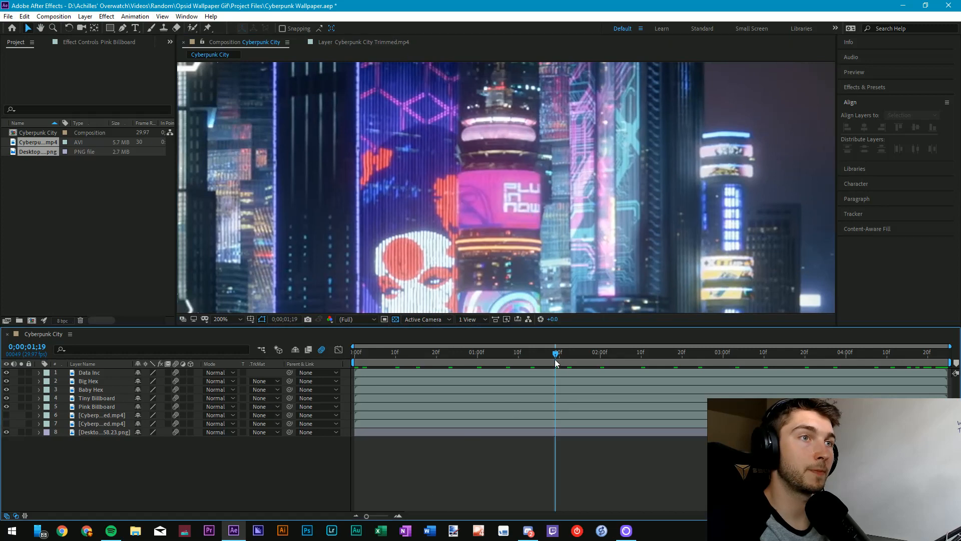
key(Home)
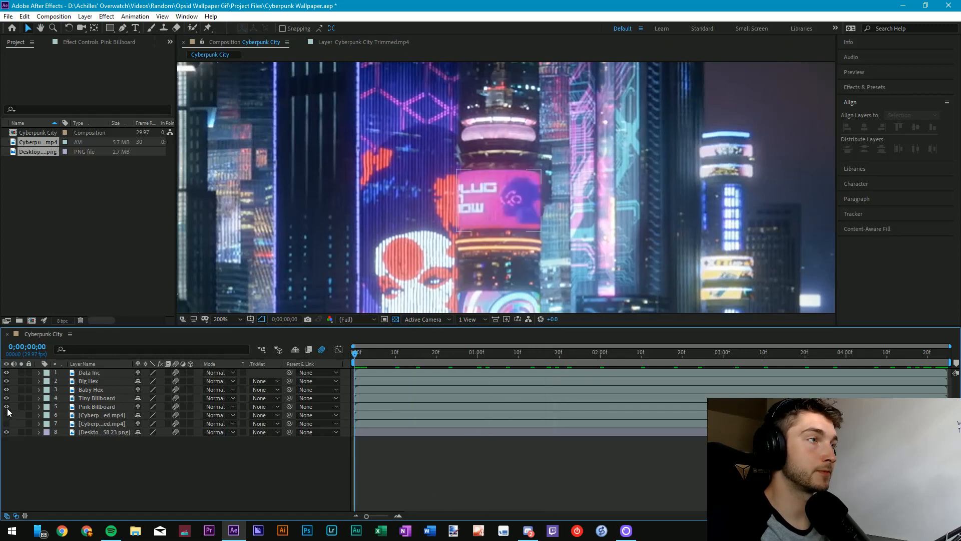
key(space)
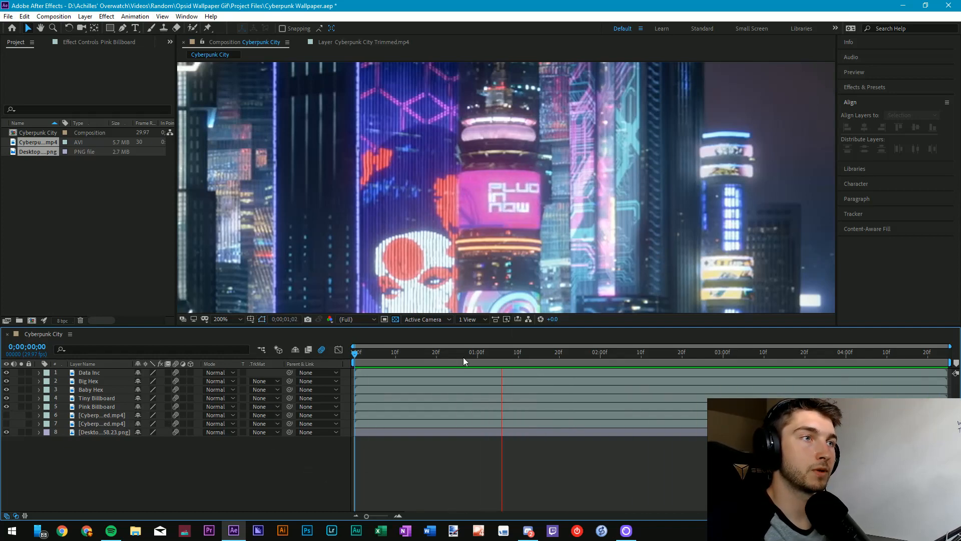
drag(464, 356, 276, 362)
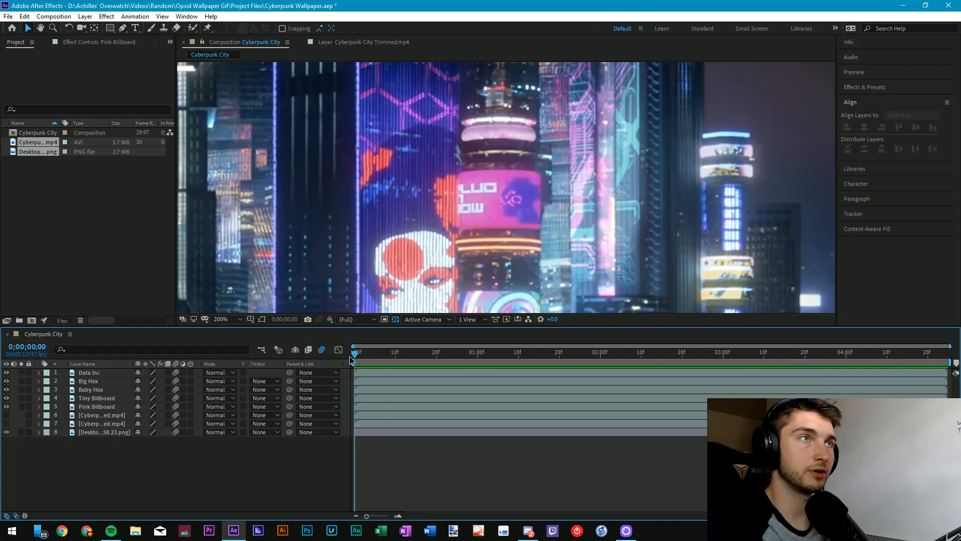
- Find the matching loop frame at 0;00;04;02, end the work area there, and bring up the work area's trim options
drag(350, 359, 854, 360)
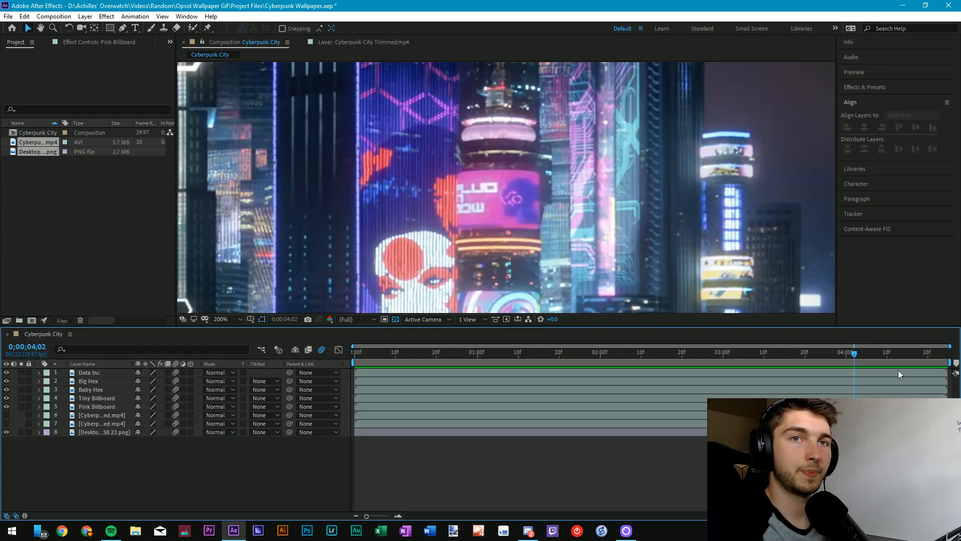
drag(919, 361, 854, 360)
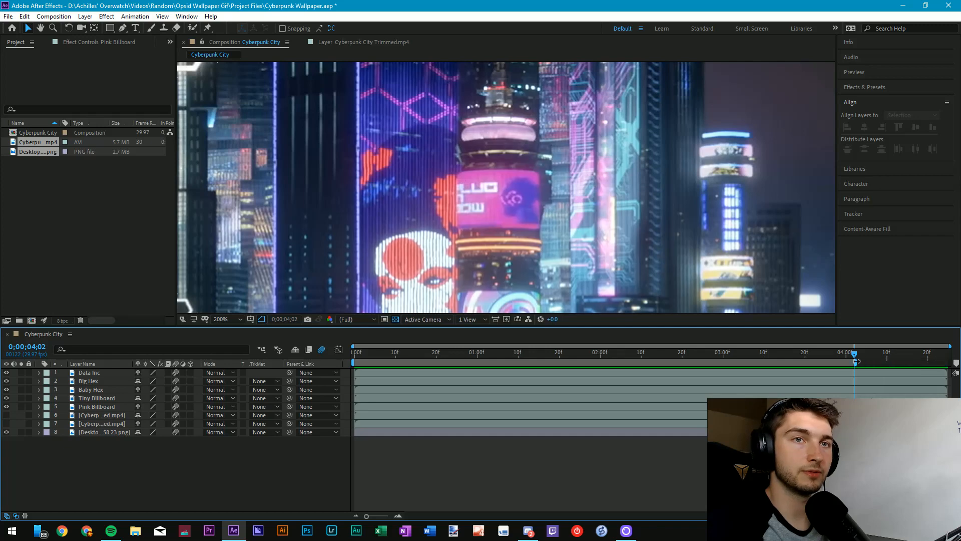
right_click(840, 363)
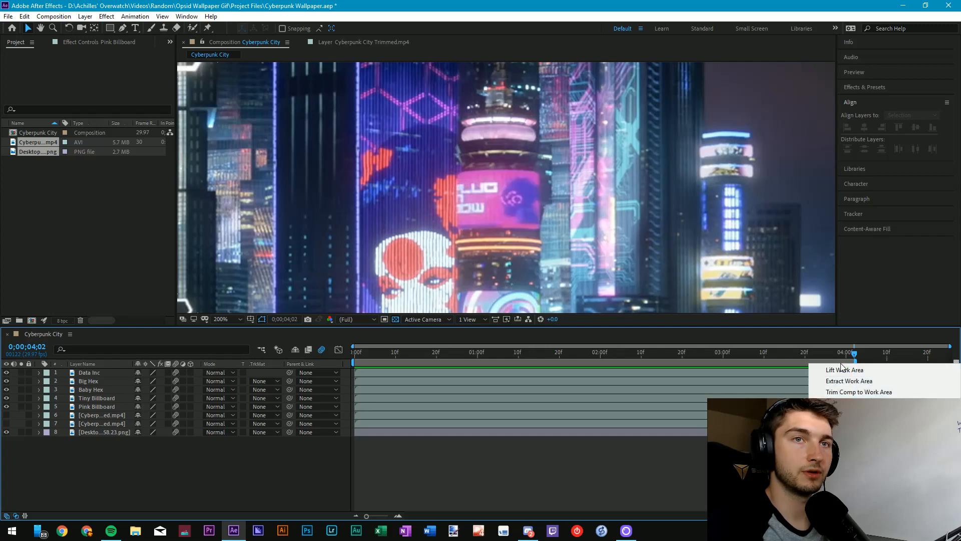
click(839, 392)
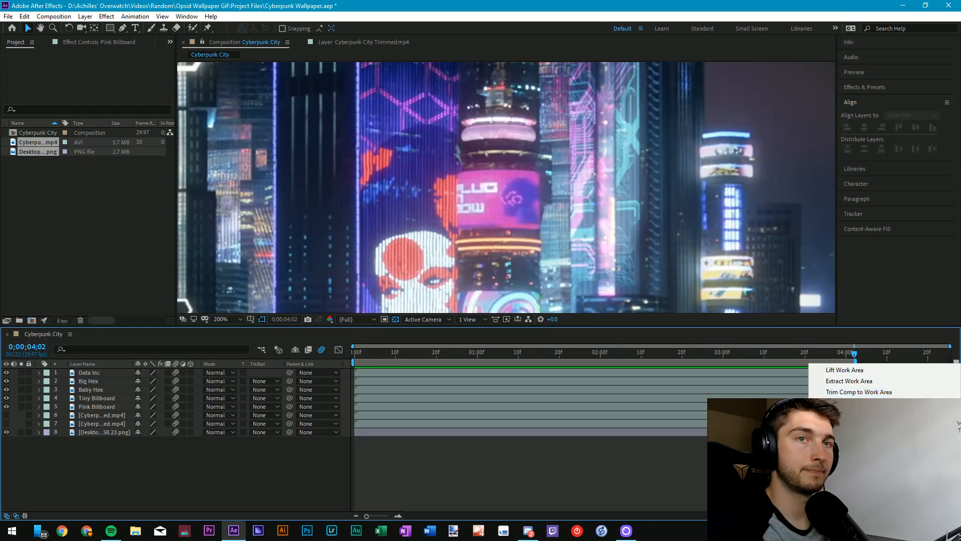
- Preview the shortened work area from the first frame and fit the whole composition in the viewer to check the loop
drag(855, 354, 326, 372)
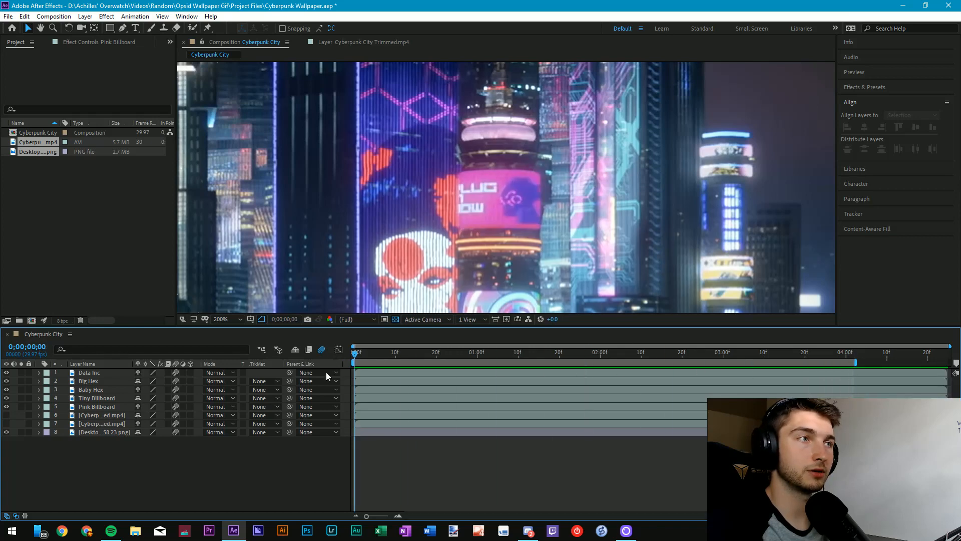
key(space)
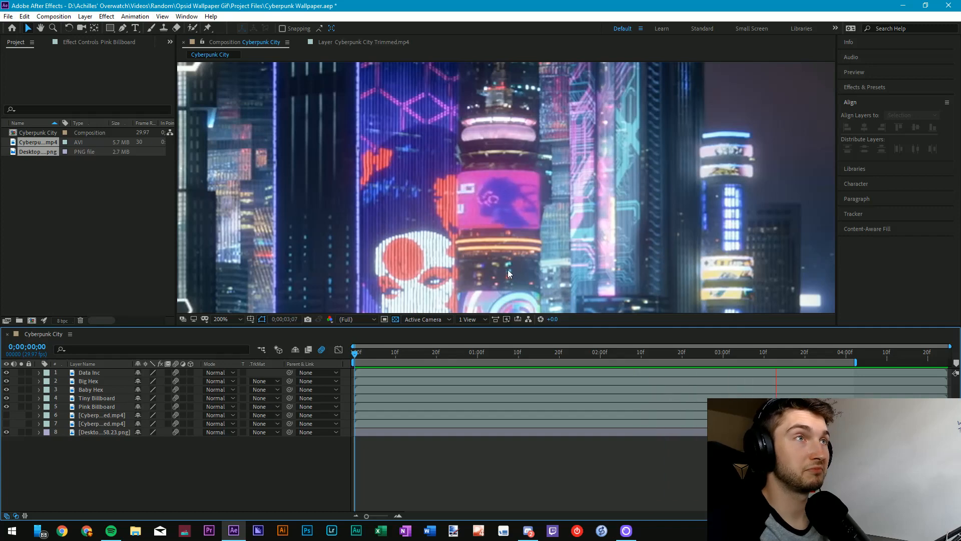
click(230, 319)
click(233, 329)
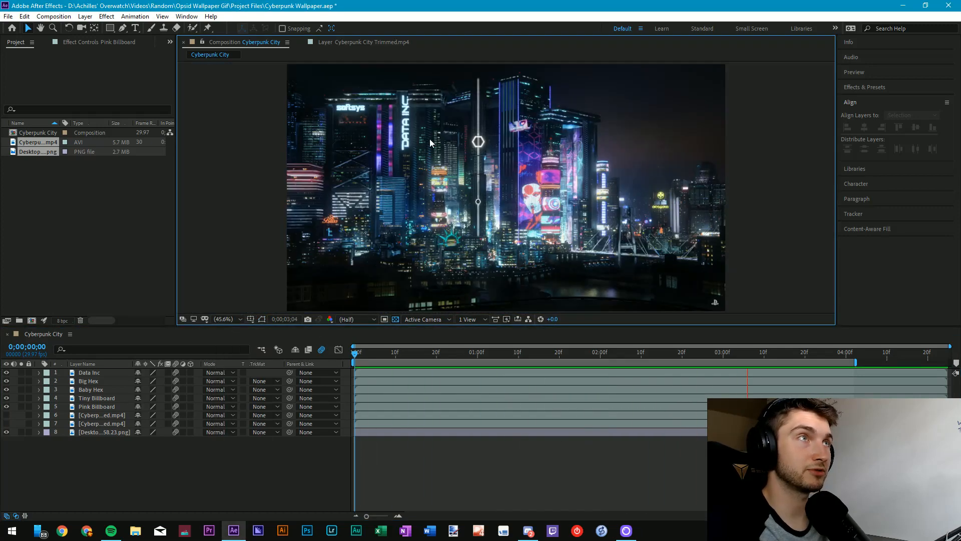
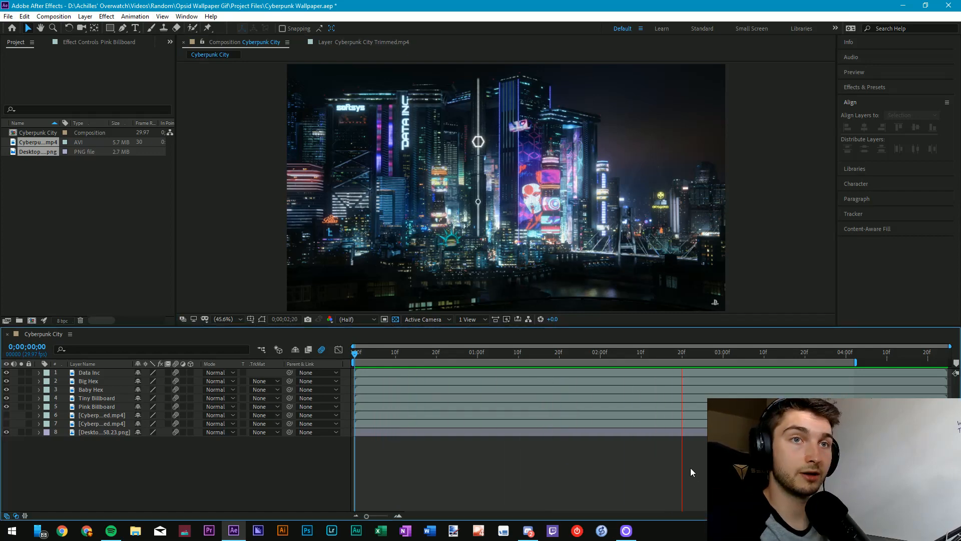
- Check the whole composition's loop by scrubbing and previewing it from the first frame to the work area's end at 0;00;04;02
click(702, 354)
key(Home)
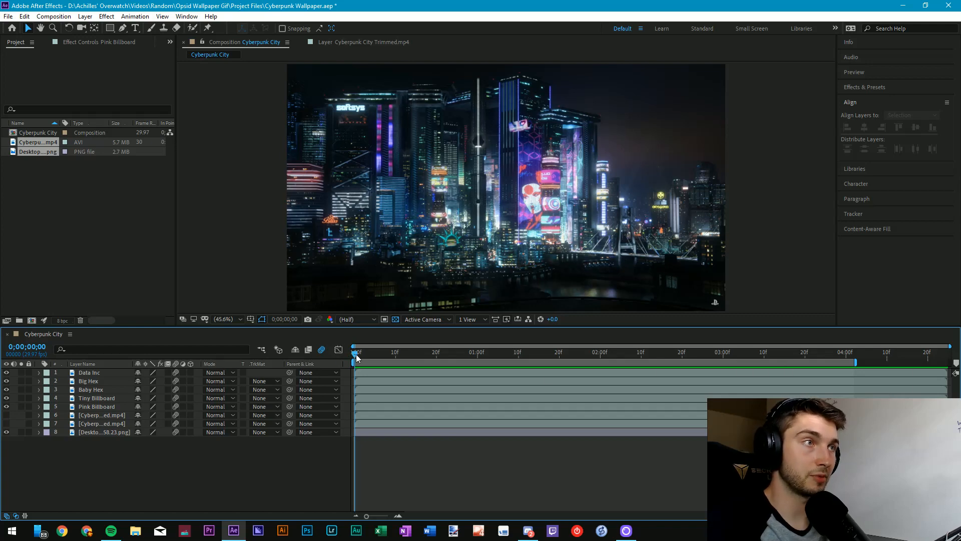
drag(357, 356, 801, 356)
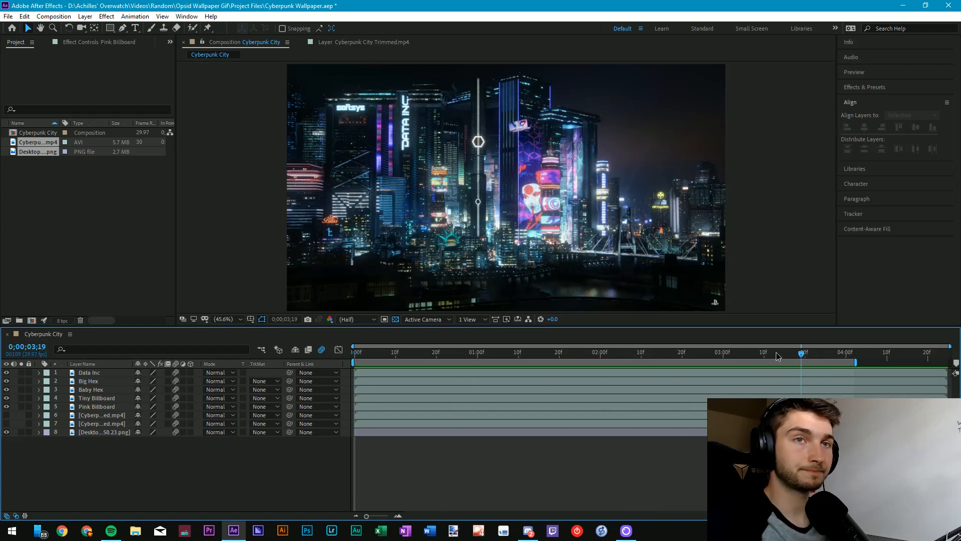
click(793, 354)
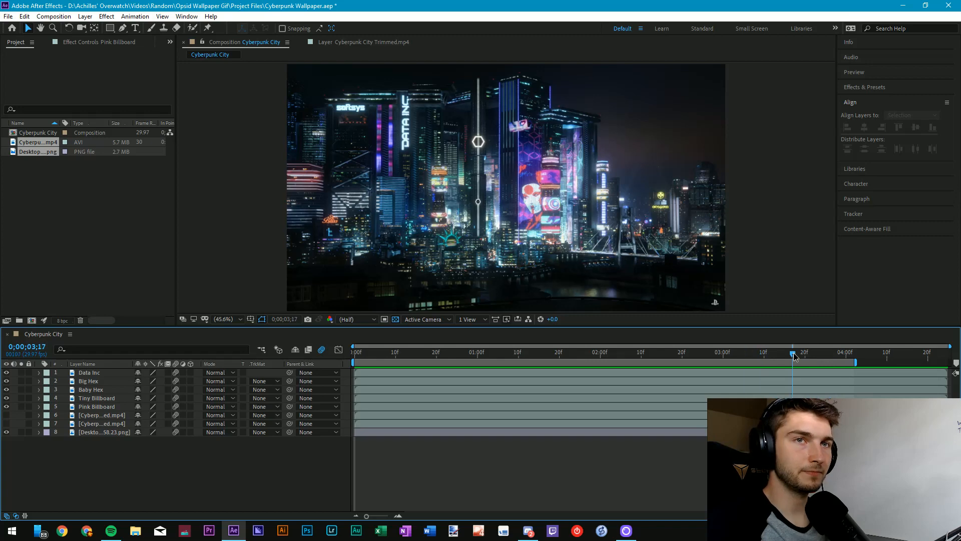
click(848, 355)
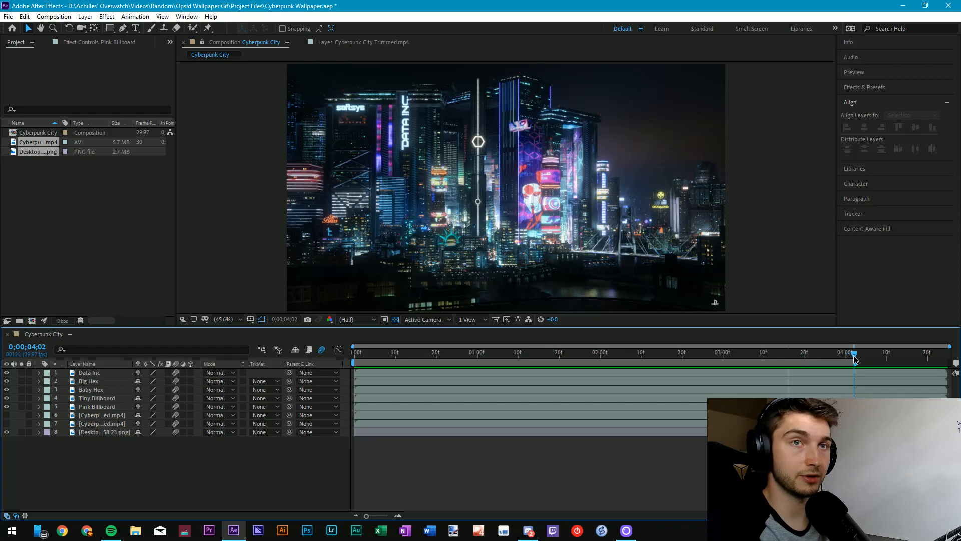
key(space)
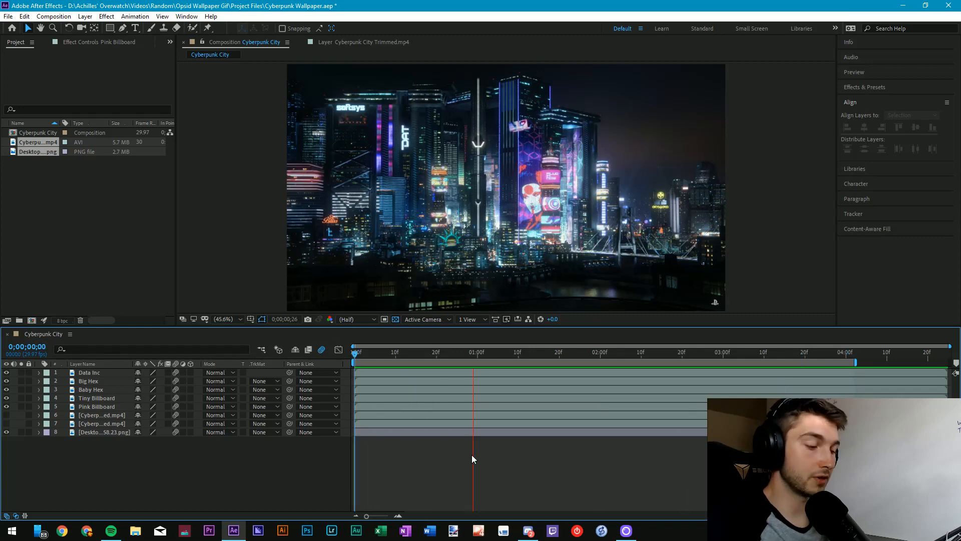
click(677, 352)
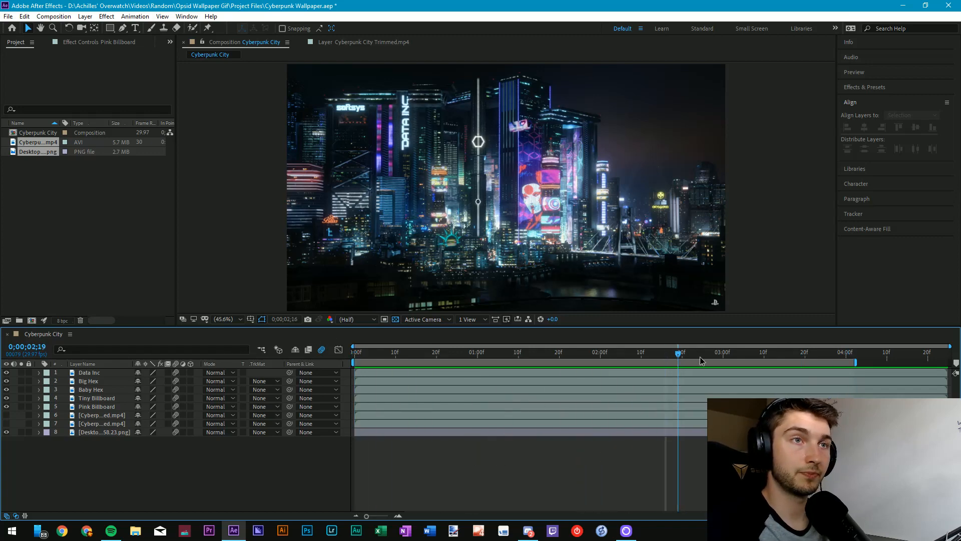
drag(847, 363, 855, 356)
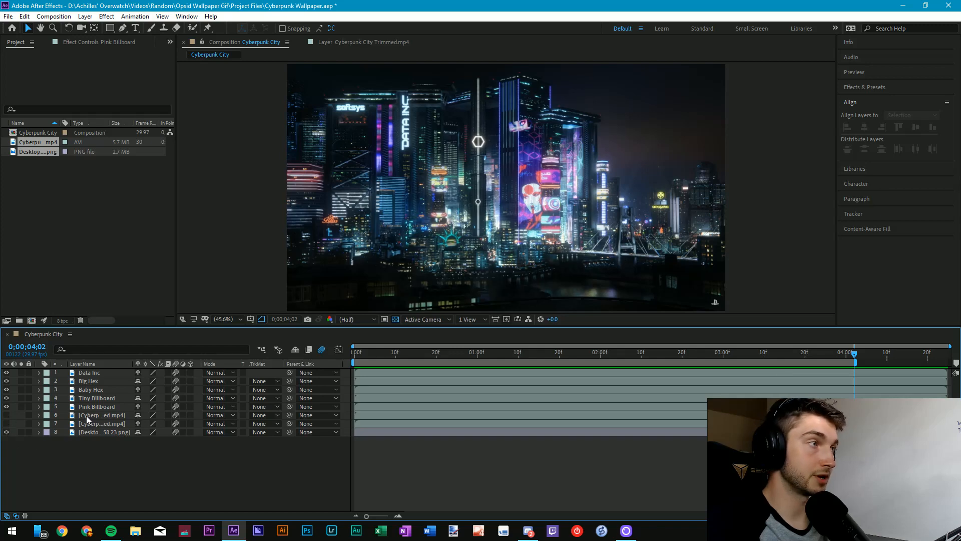
- Rename the first hidden video layer to Circley Billboard and make it visible
click(86, 415)
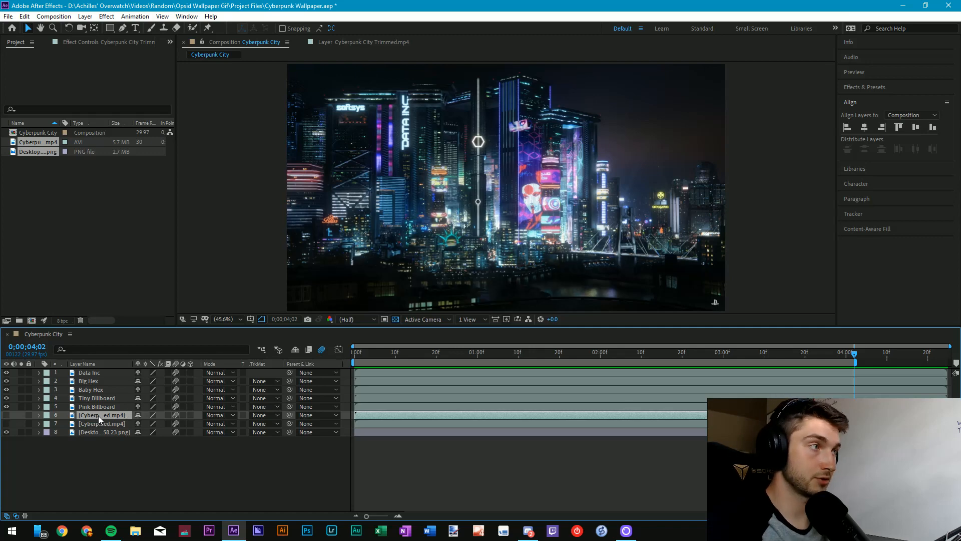
key(Return)
text(Circ)
text(lew)
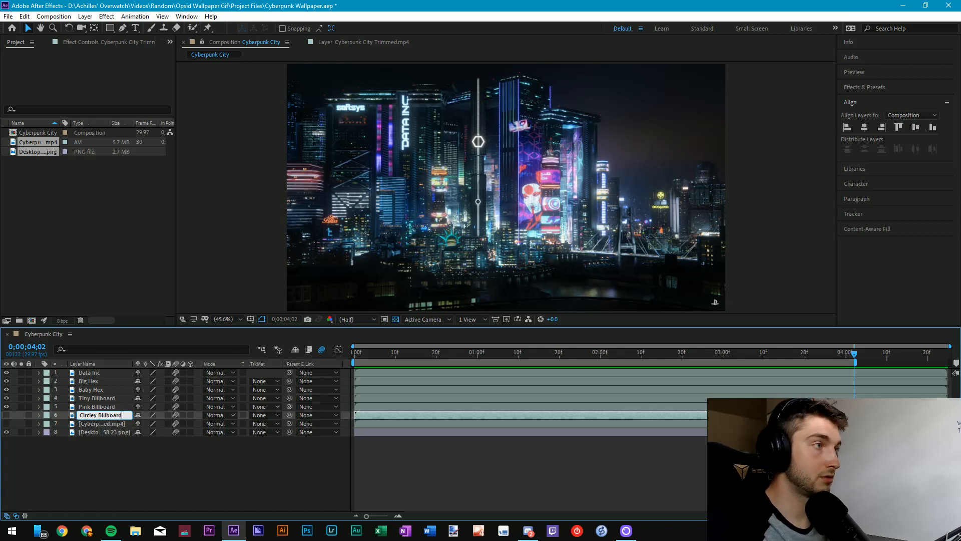
click(7, 415)
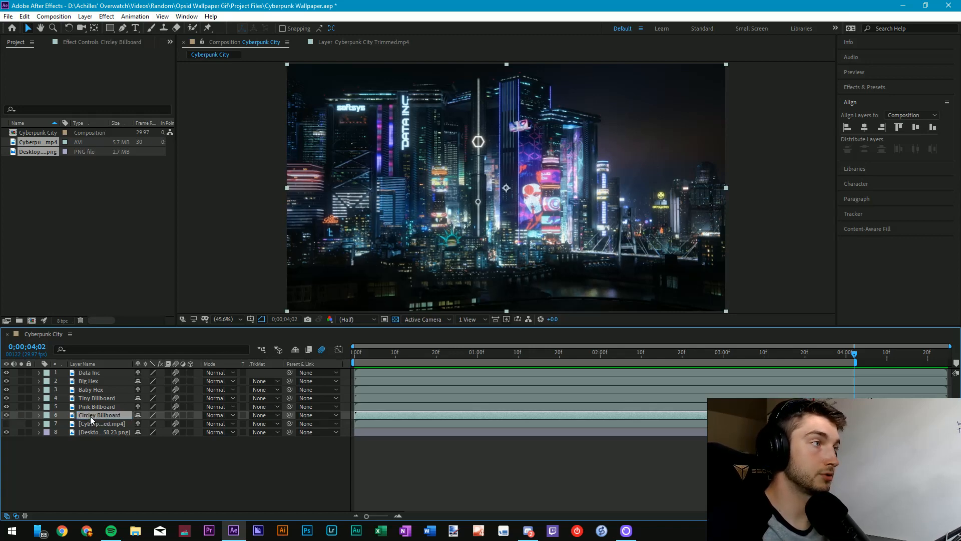
- Draw a four-point Pen mask around the circular pink billboard on the Circley Billboard layer at 0;00;04;02
click(123, 29)
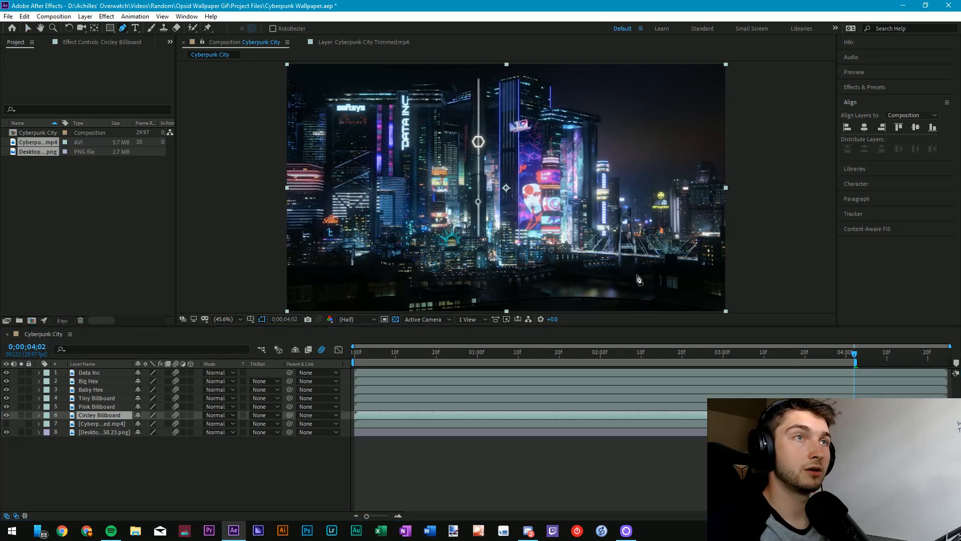
drag(855, 357, 871, 358)
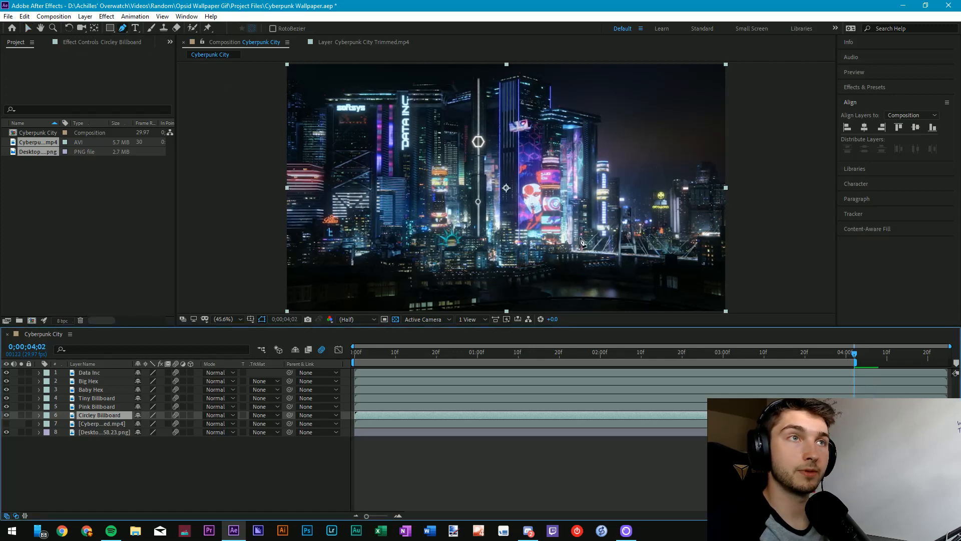
scroll(555, 208, up, 4)
drag(717, 261, 471, 118)
drag(599, 179, 454, 183)
scroll(506, 202, up, 1)
mouse_move(515, 190)
mouse_down()
mouse_move(505, 175)
mouse_move(496, 192)
mouse_up()
scroll(505, 175, down, 1)
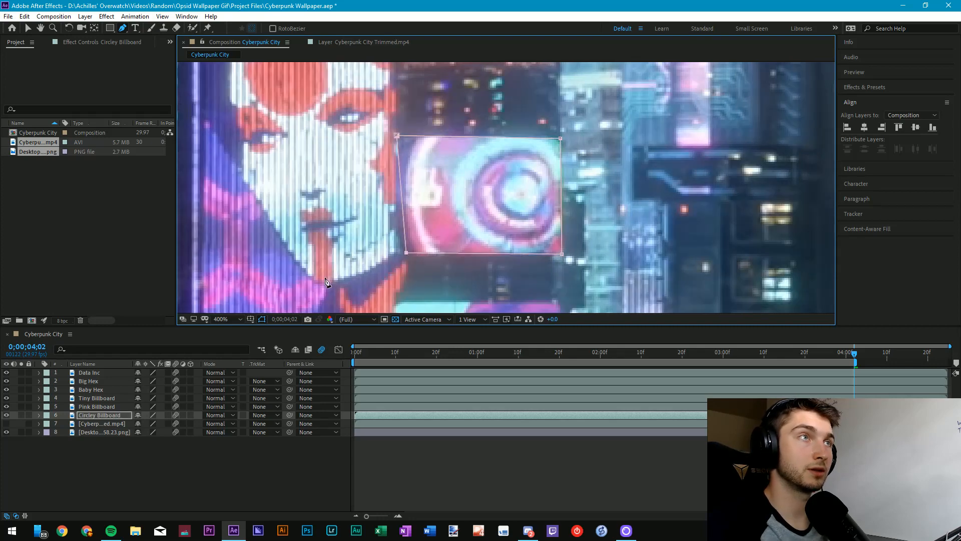
- Set the Circley Billboard mask's feather to 5 pixels, deselect the layer, and switch back to the Selection tool
click(38, 415)
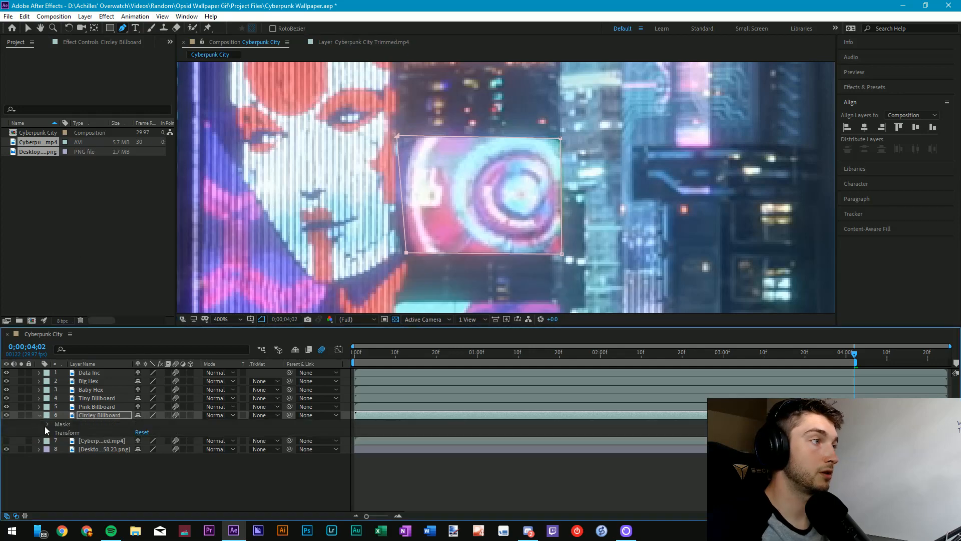
click(48, 424)
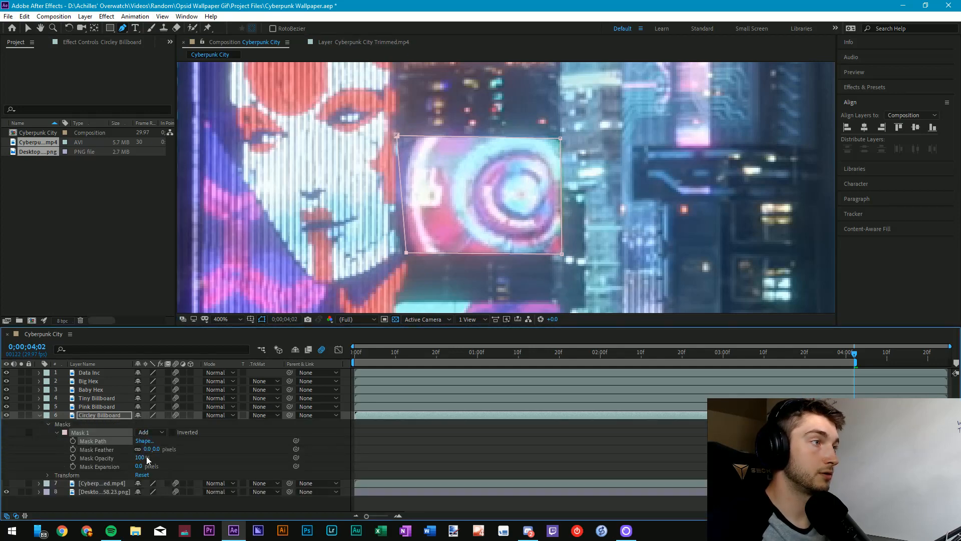
text(3)
key(Return)
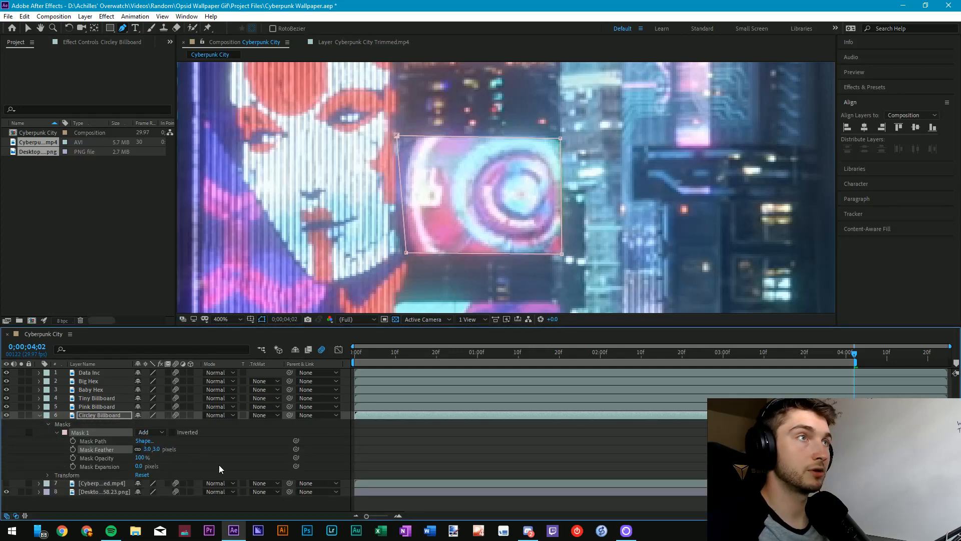
click(146, 449)
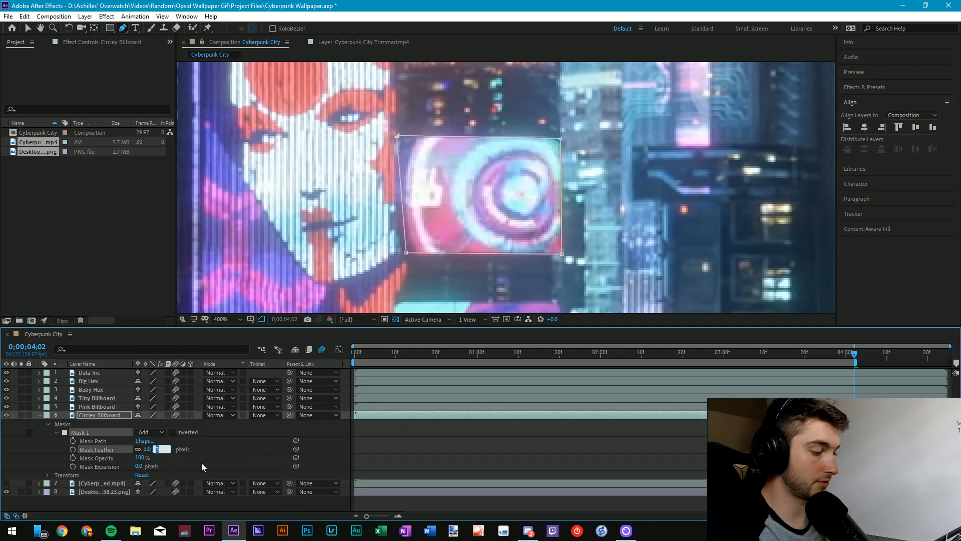
text(5)
key(Return)
click(349, 385)
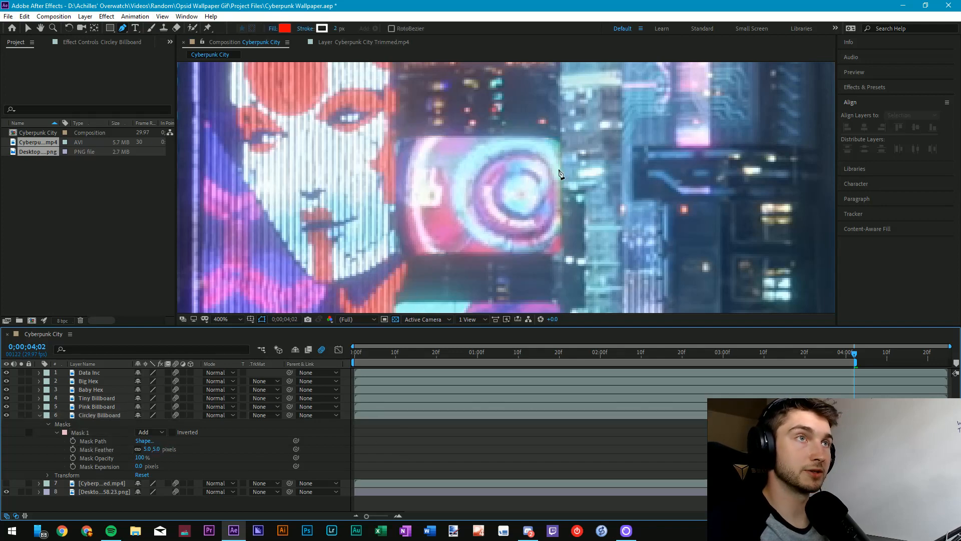
click(27, 28)
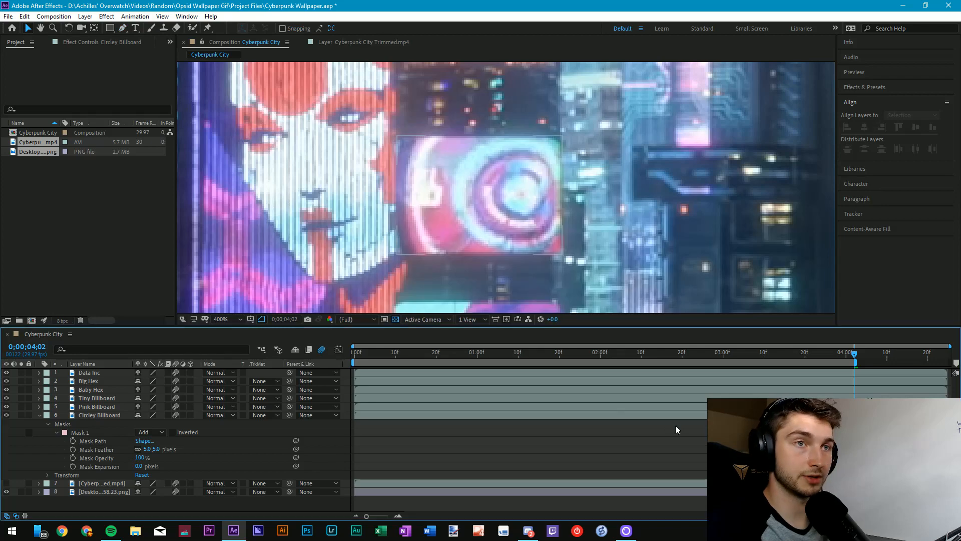
- Keyframe Circley Billboard's mask path at 0;00;04;02, and shift the mask left over the footage's billboard at 0;00;00;00
click(652, 414)
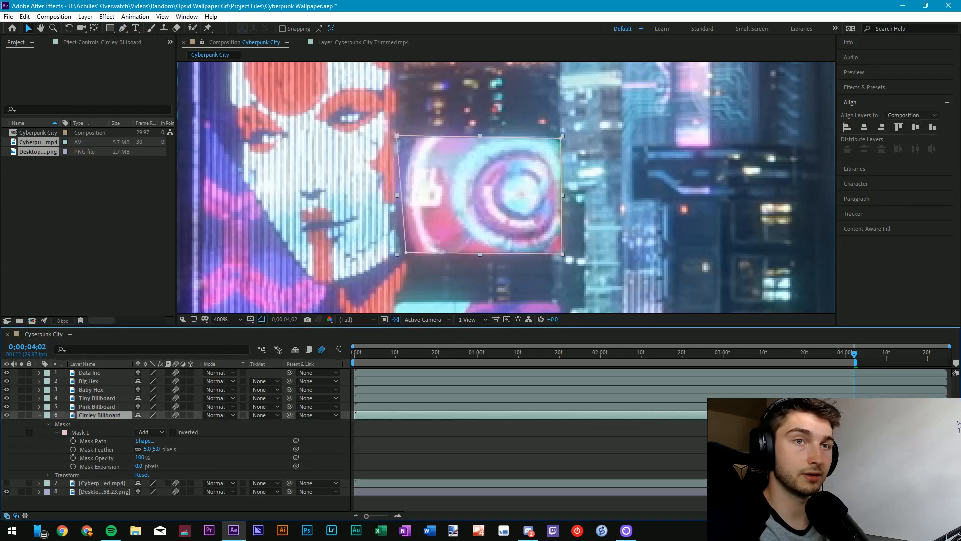
click(73, 441)
key(Home)
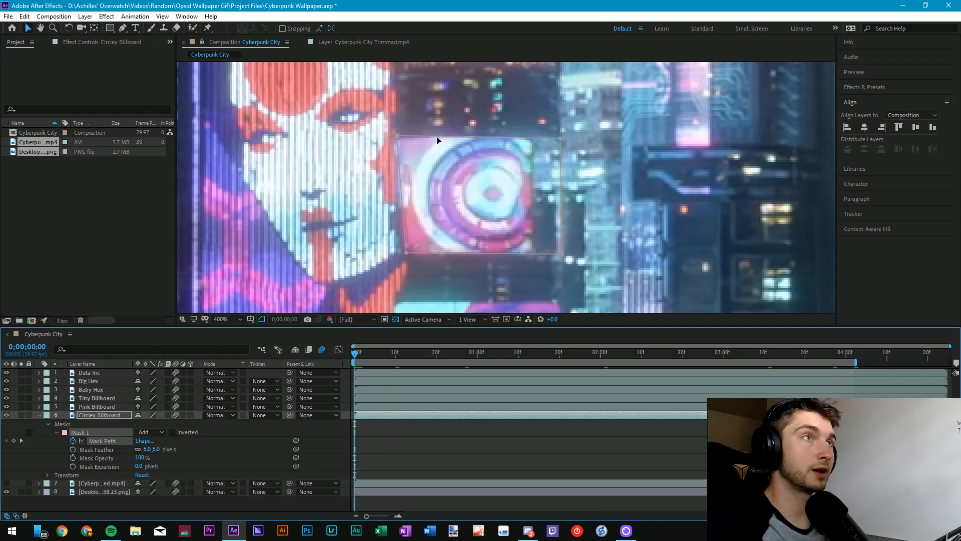
drag(437, 137, 406, 136)
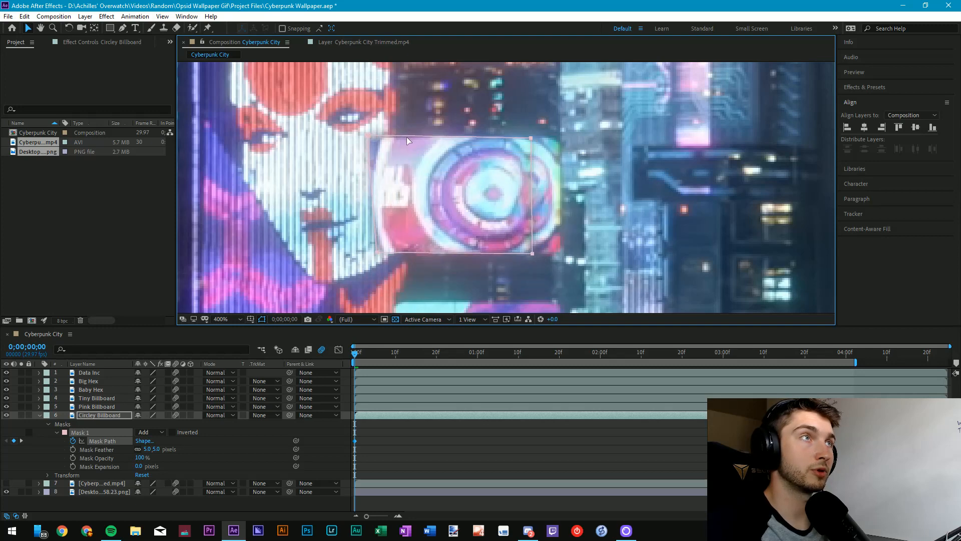
click(374, 429)
- Scrub through the work area up to 0;00;04;02 to check how the mask follows the circular billboard
drag(355, 354, 716, 366)
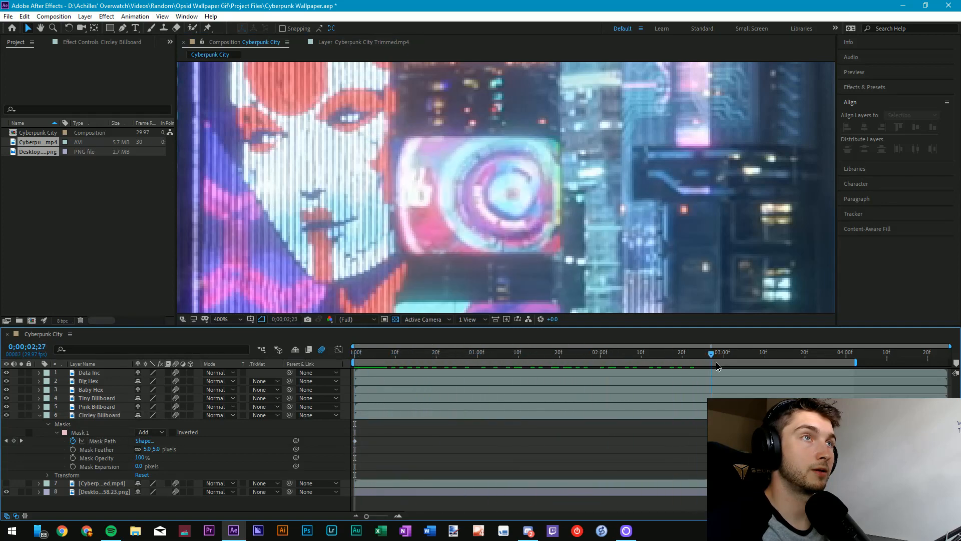
key(space)
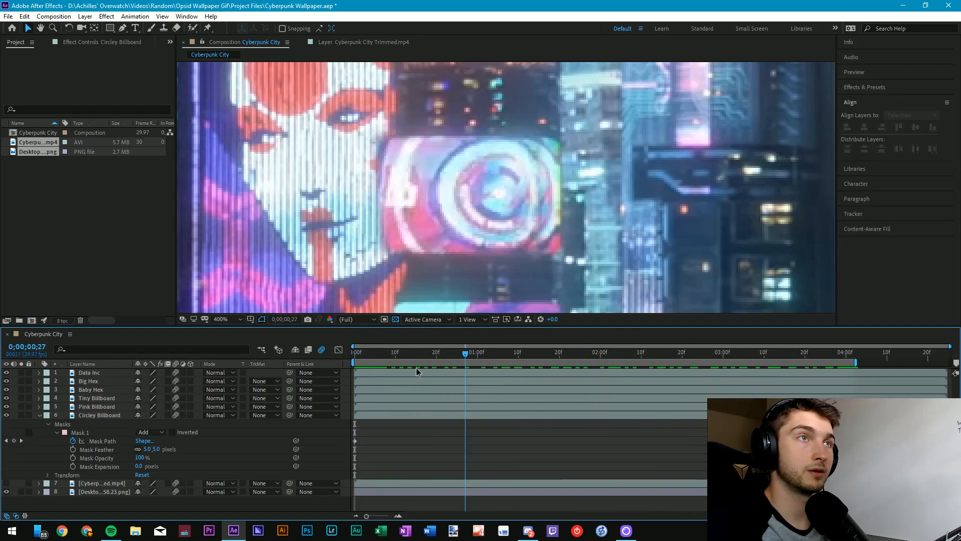
drag(416, 367, 452, 360)
drag(836, 362, 853, 357)
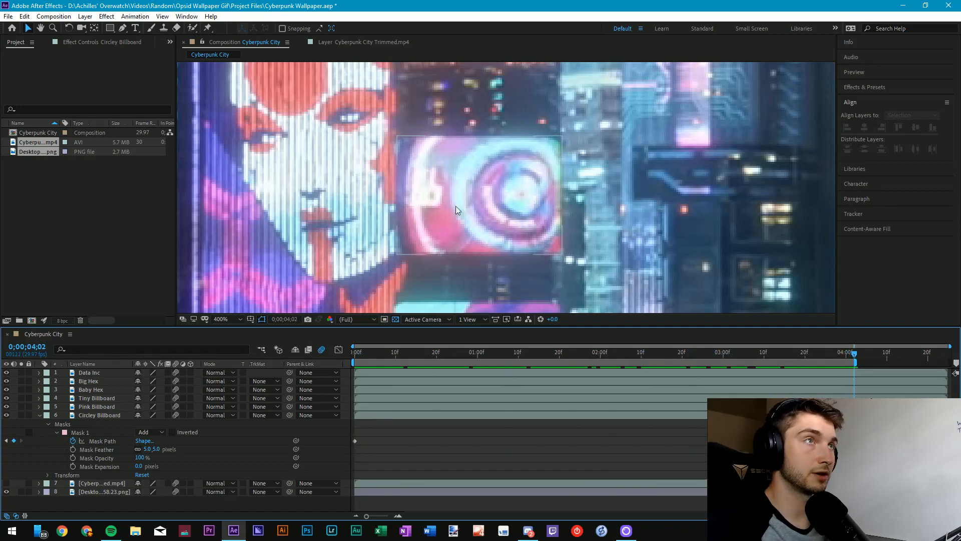
- Keyframe Circley Billboard's Position at 0;00;03;26, and set it to 974, 540 at 0;00;00;00
click(48, 424)
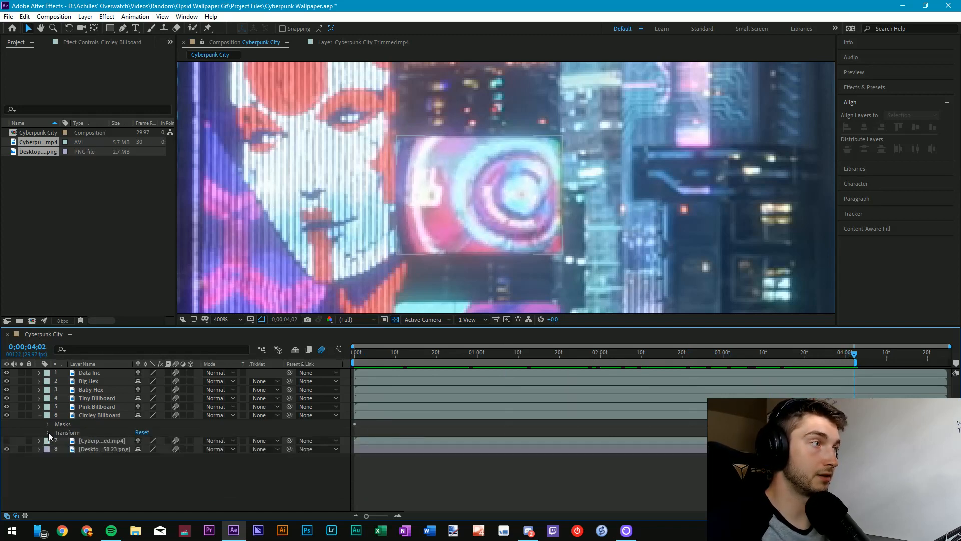
click(48, 433)
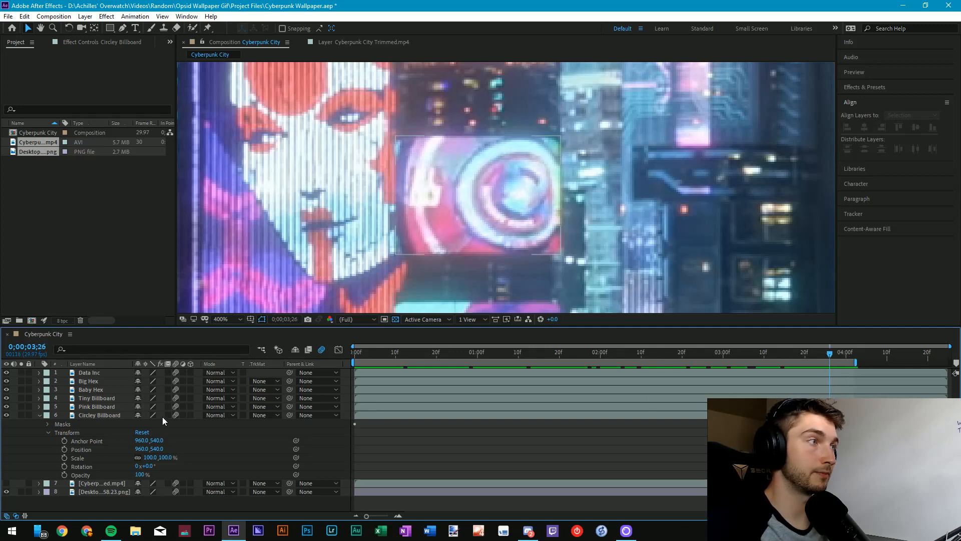
click(395, 417)
click(64, 449)
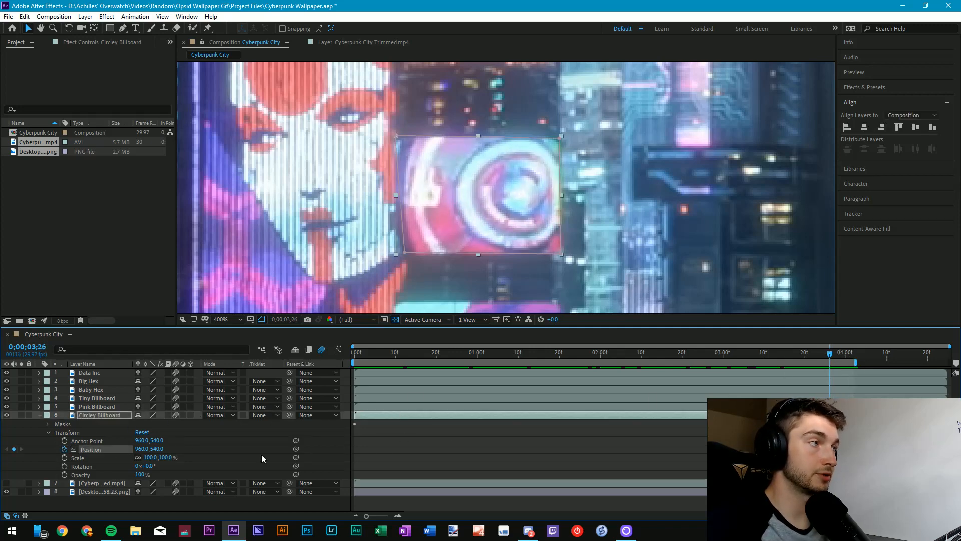
drag(831, 360, 354, 356)
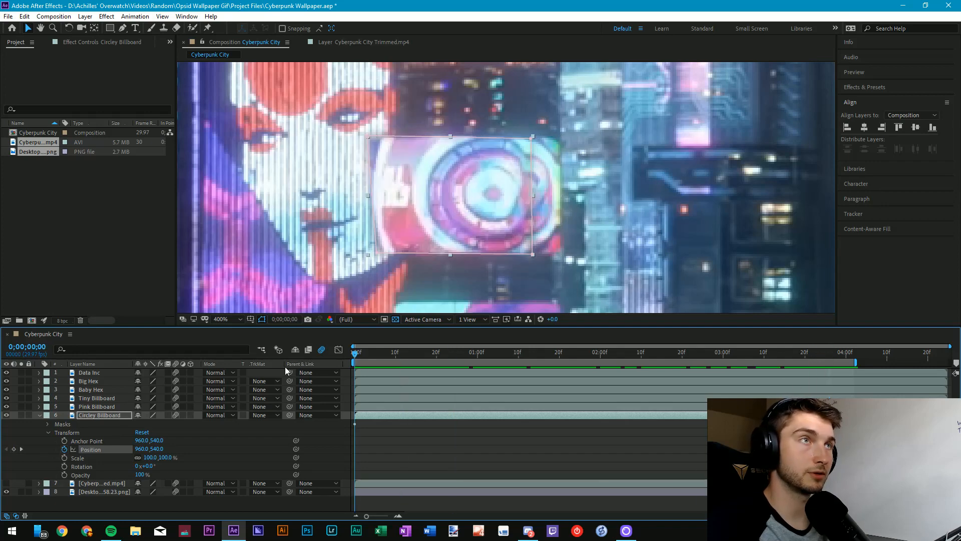
drag(140, 448, 147, 449)
click(417, 448)
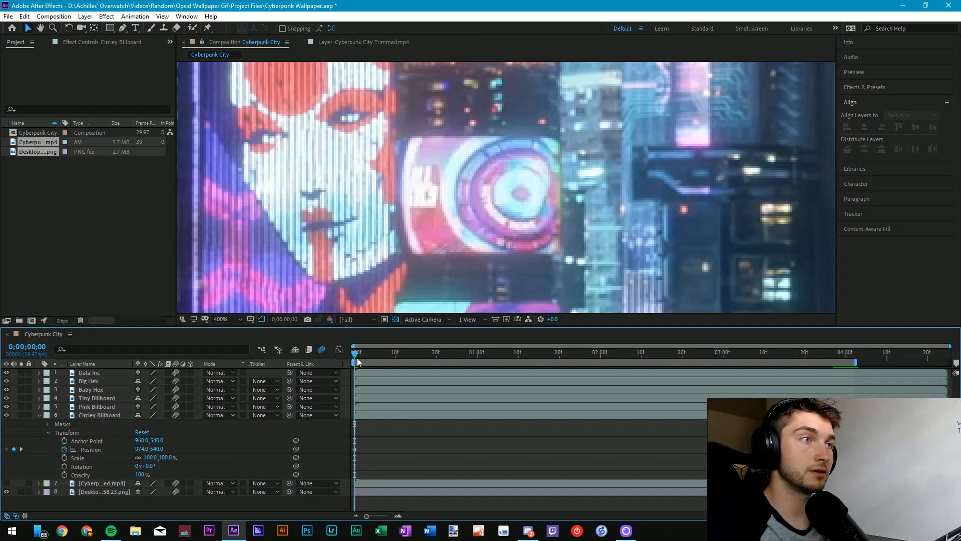
- Preview the billboard's motion from the first frame, and set its Position to 959, 540 at 0;00;04;02
key(space)
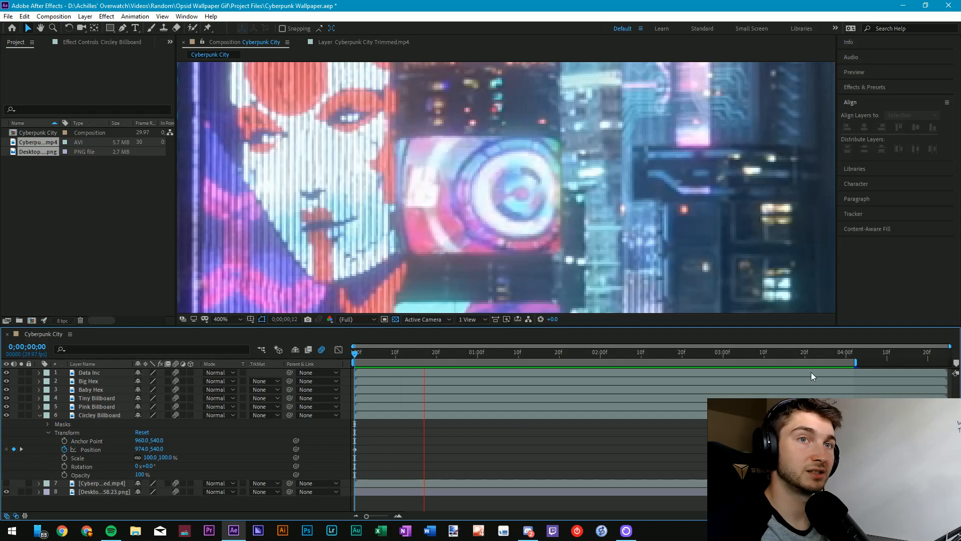
click(835, 353)
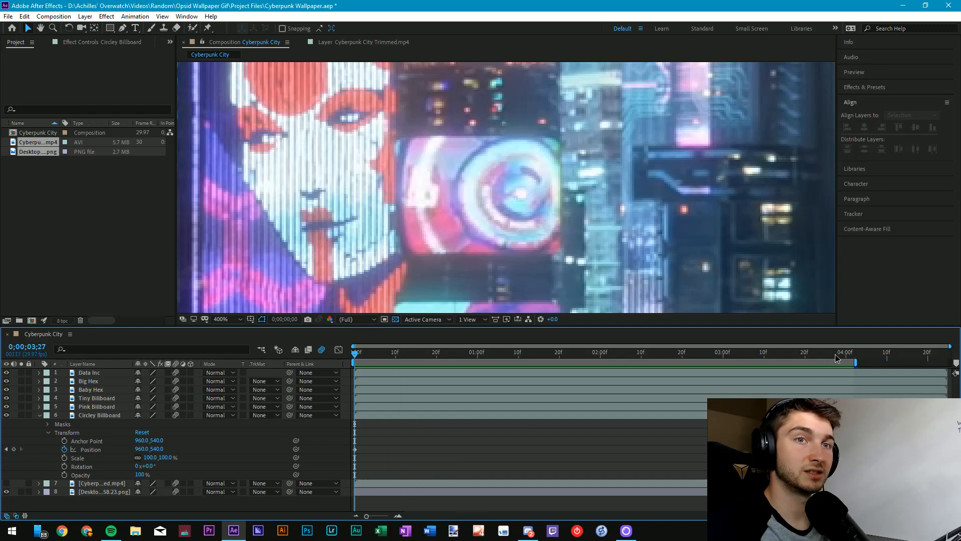
drag(835, 353, 854, 358)
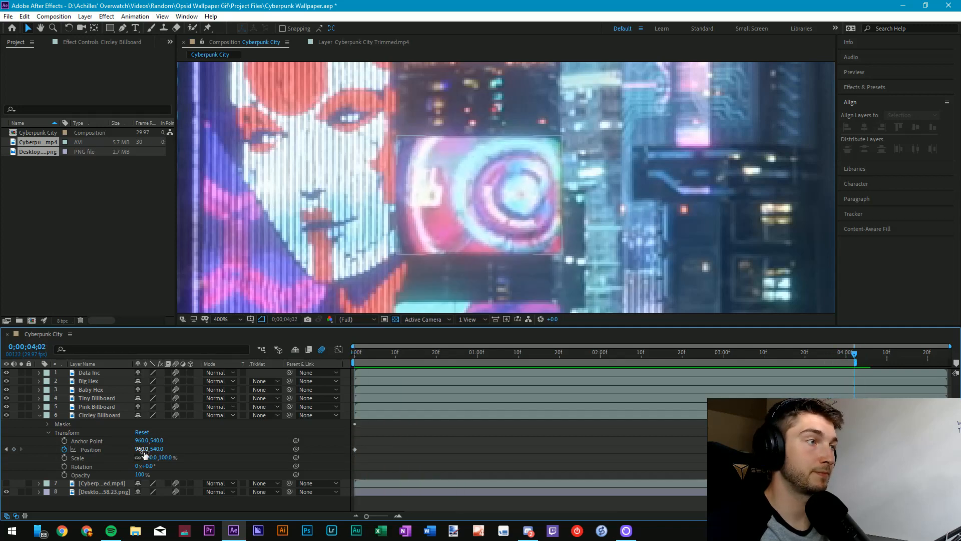
drag(144, 450, 141, 452)
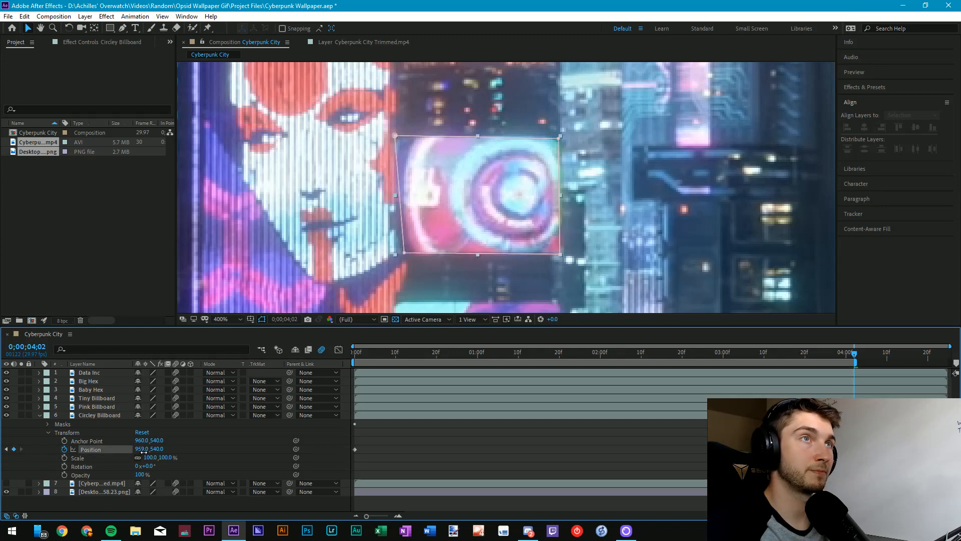
- Try X Position values of 960, 958 and 959 for Circley Billboard at 0;00;04;02, comparing neighbouring frames
click(604, 417)
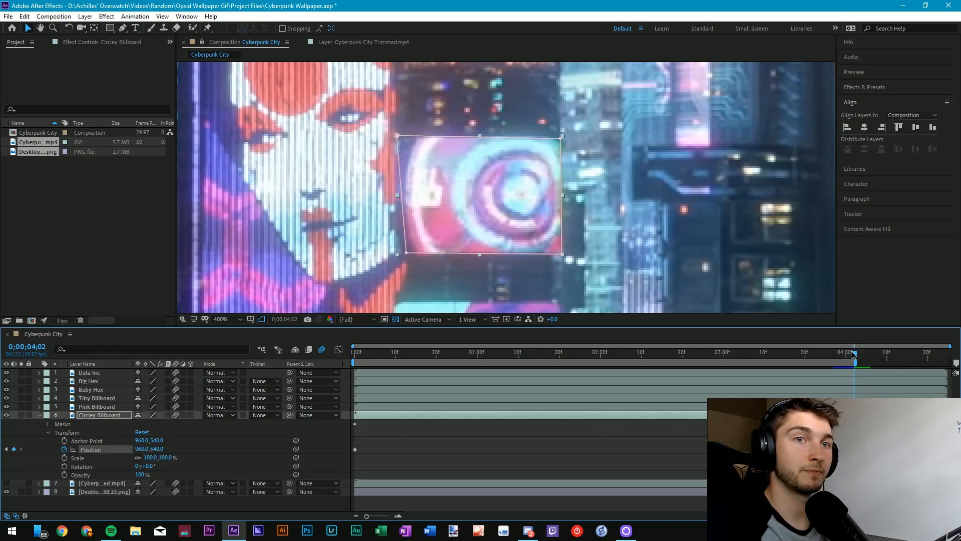
mouse_move(852, 354)
mouse_down()
mouse_move(812, 354)
mouse_move(849, 364)
mouse_up()
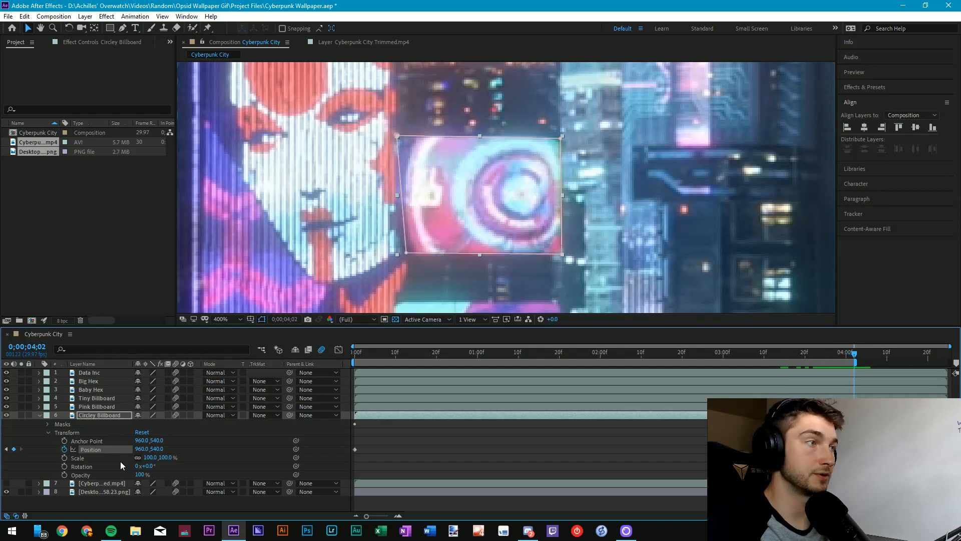
drag(143, 449, 137, 449)
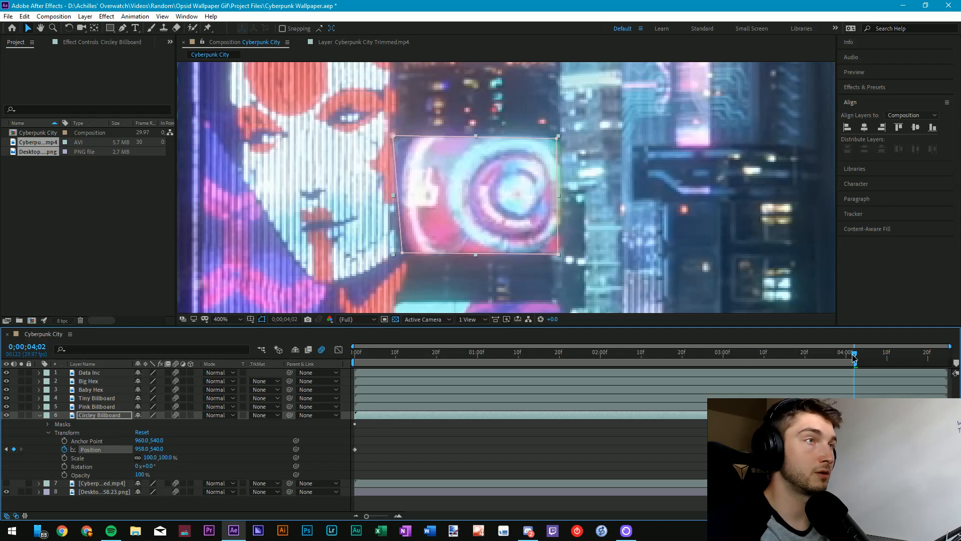
mouse_move(854, 355)
mouse_down()
mouse_move(414, 351)
mouse_move(858, 361)
mouse_up()
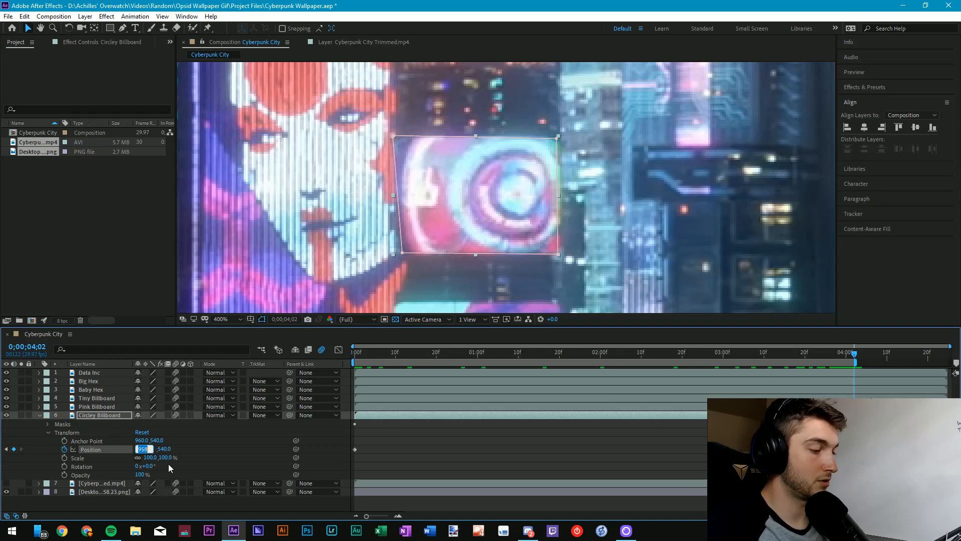
text(959)
key(Return)
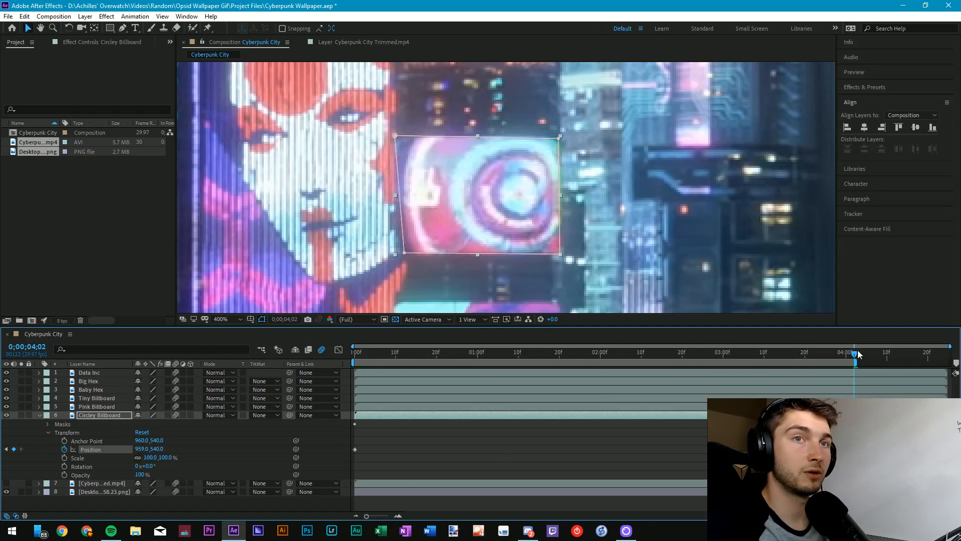
mouse_move(859, 354)
mouse_down()
mouse_move(821, 361)
mouse_move(855, 359)
mouse_up()
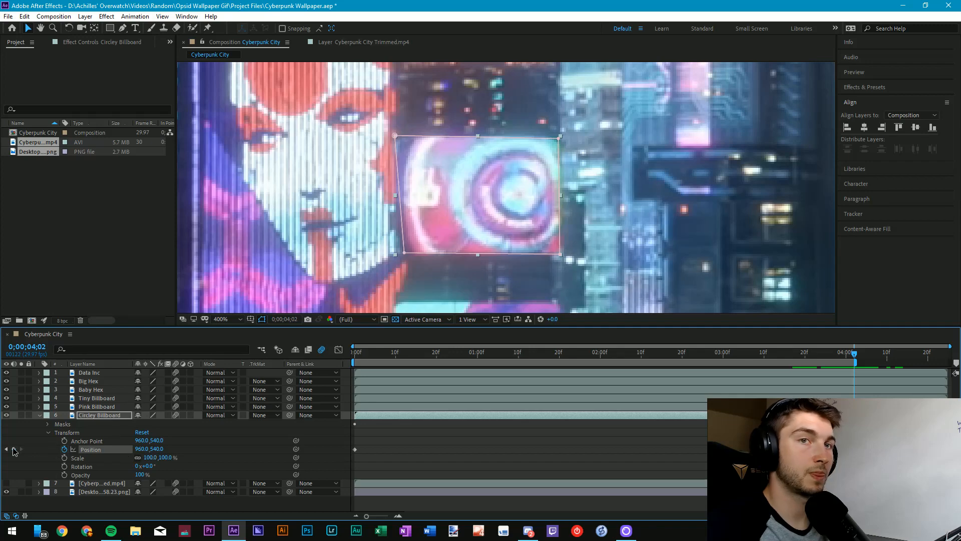
- Remove Circley Billboard's Position keyframe at 0;00;04;02, and preview the motion from 0;00;00;00
key(ctrl+z)
click(6, 449)
key(space)
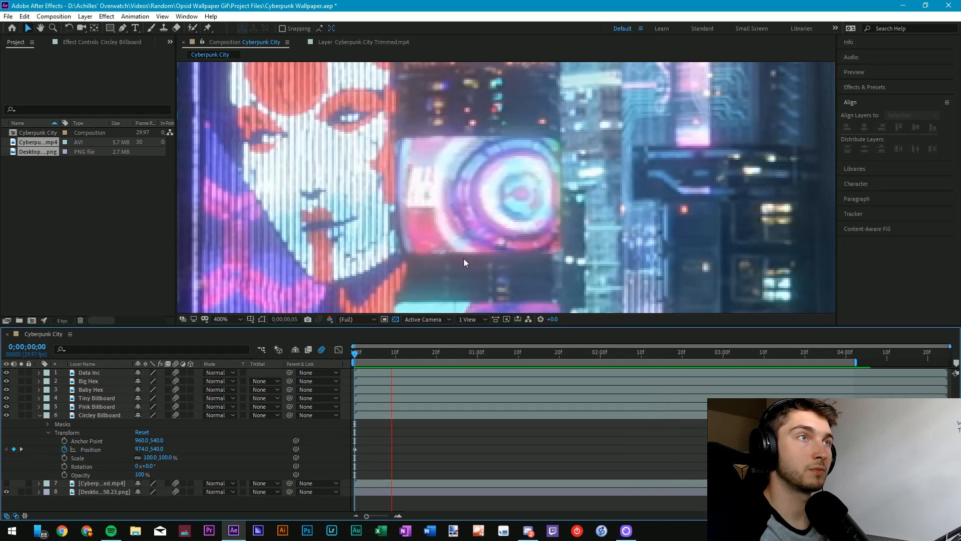
drag(809, 362, 825, 362)
click(825, 354)
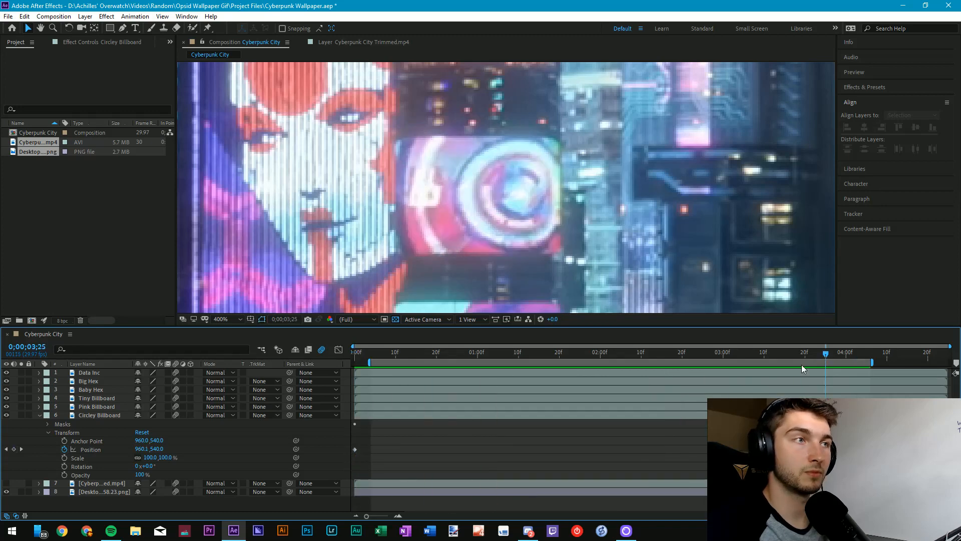
key(ctrl+z)
- Set Circley Billboard's Position to 959.5, 540 at 0;00;04;02
drag(846, 354, 854, 354)
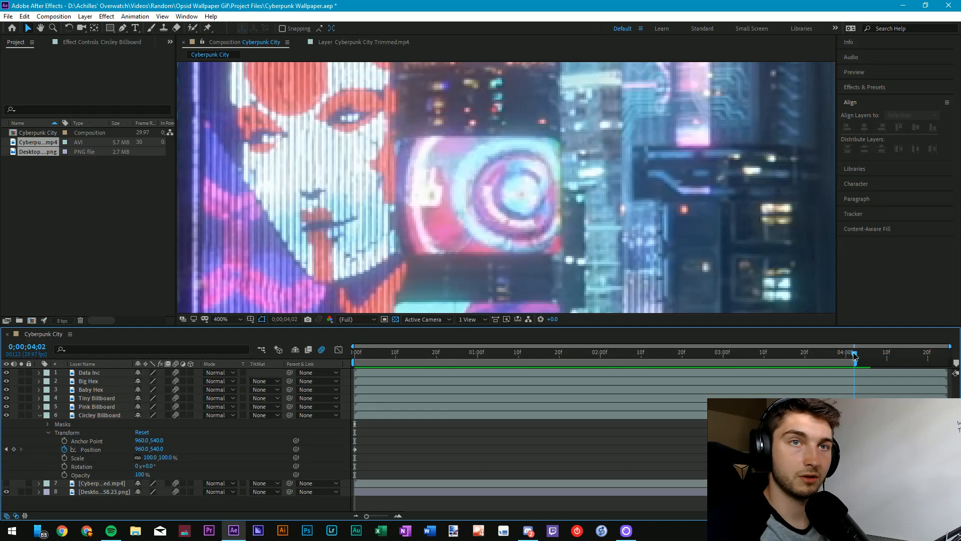
click(142, 448)
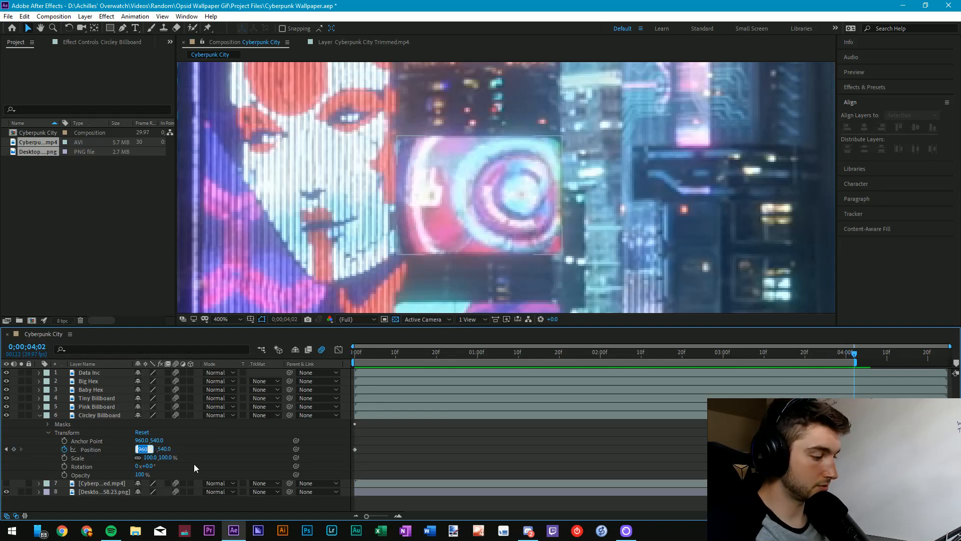
text(959.5)
key(Return)
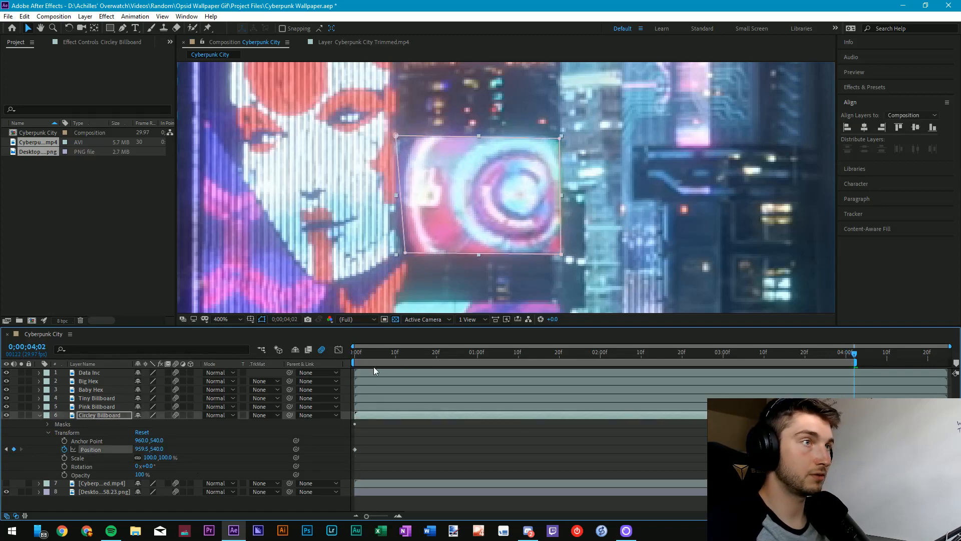
- Preview the billboard's motion, and scrub between 0;00;03;26 and 0;00;04;01 to examine its drift
key(space)
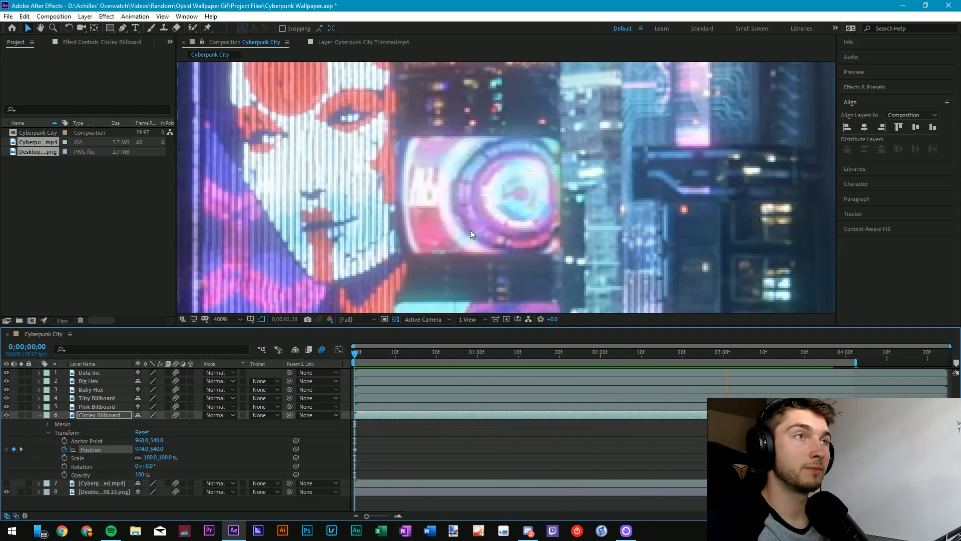
click(829, 354)
mouse_move(829, 358)
mouse_down()
mouse_move(855, 359)
mouse_move(828, 363)
mouse_move(853, 365)
mouse_move(838, 368)
mouse_up()
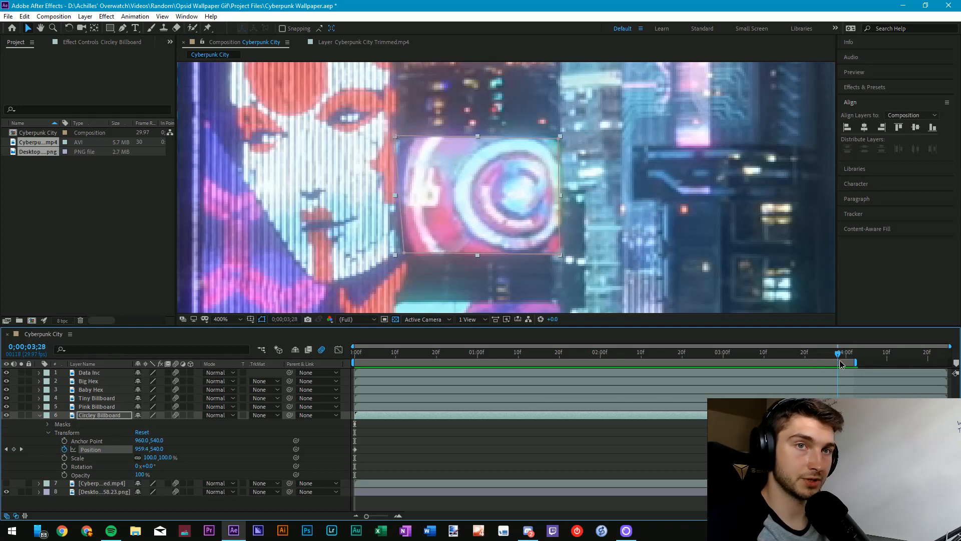
key(Page_Down)
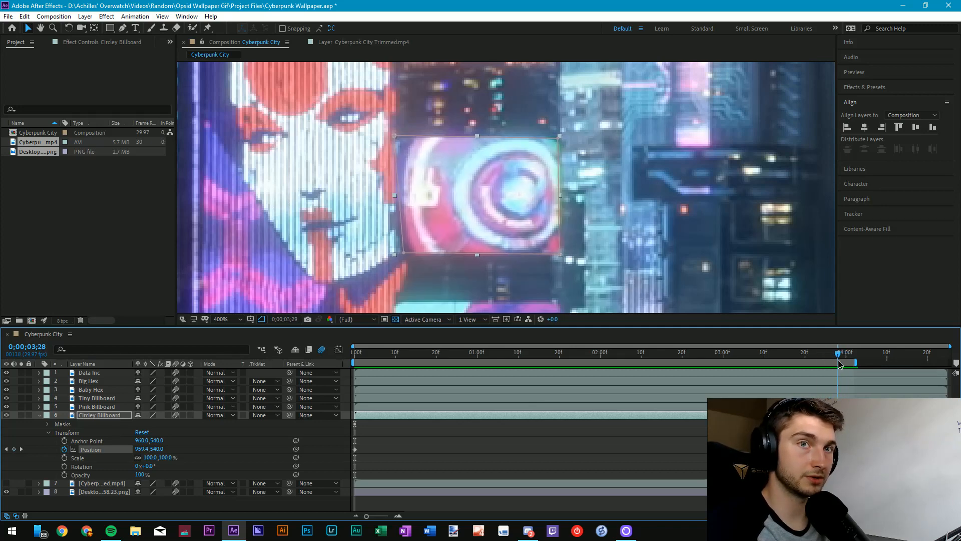
click(830, 364)
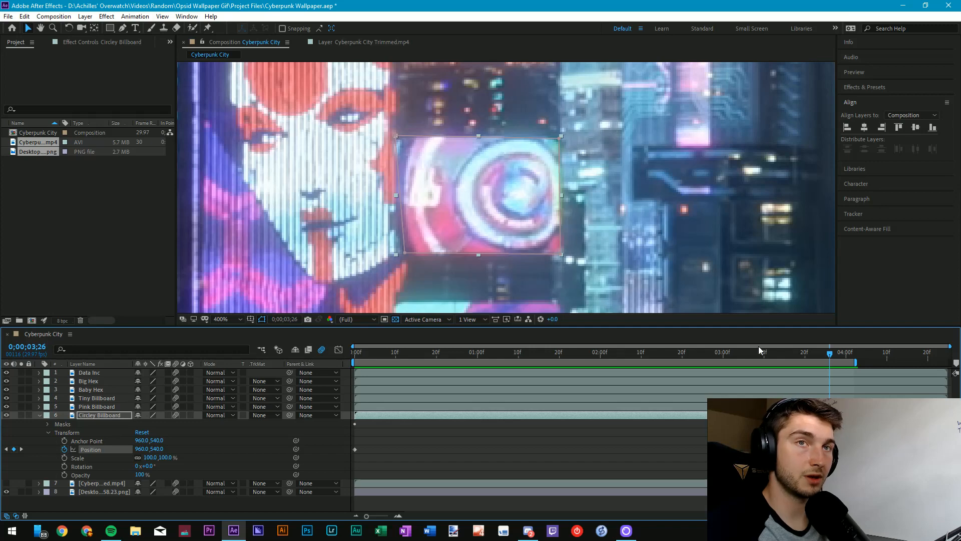
drag(830, 354, 850, 354)
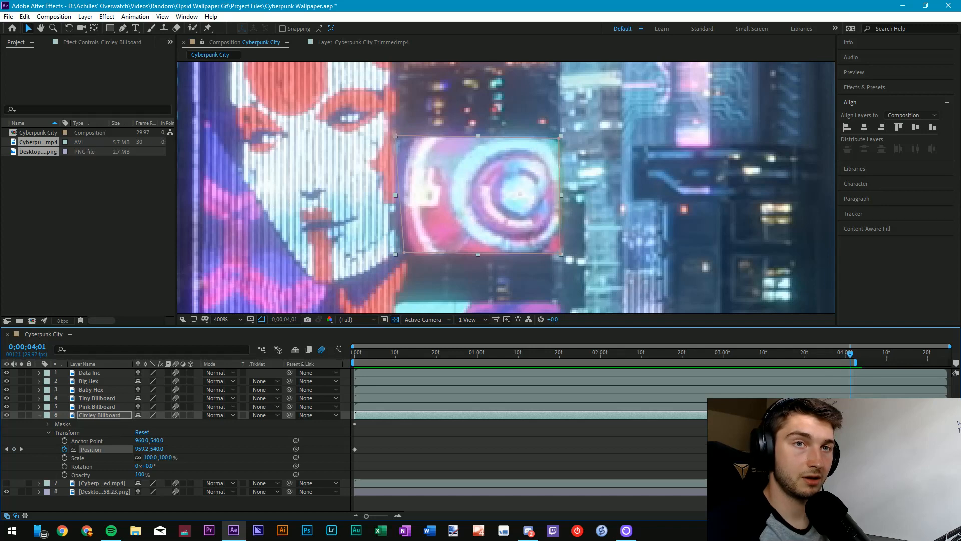
- Set the 960, 540 Position keyframe's spatial interpolation to Linear, keeping Linear temporal interpolation and Lock To Time roving
right_click(945, 448)
mouse_move(891, 443)
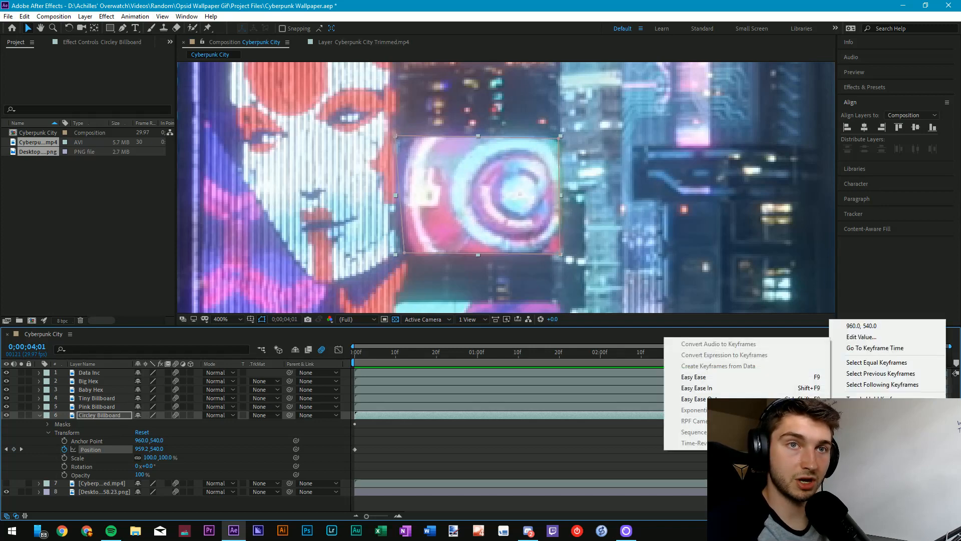
click(880, 410)
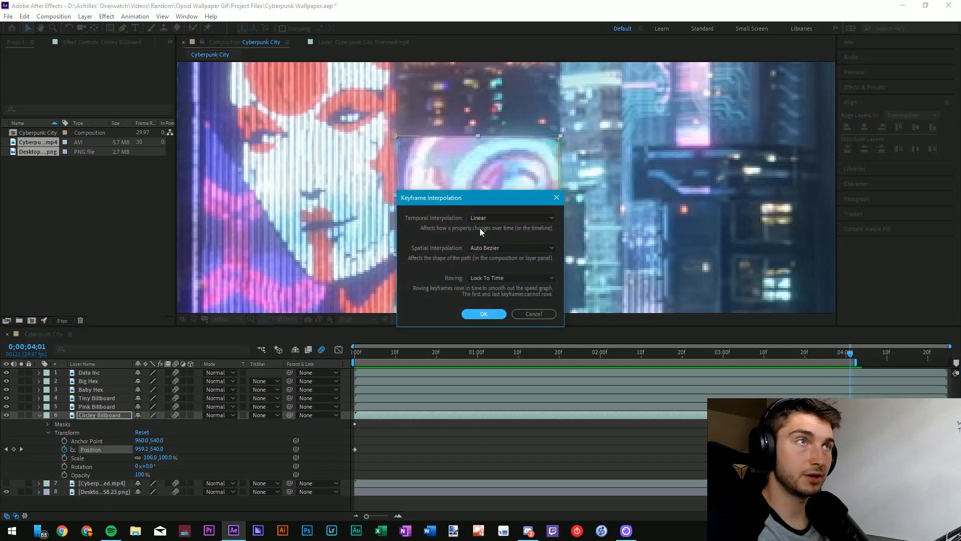
click(493, 219)
click(431, 277)
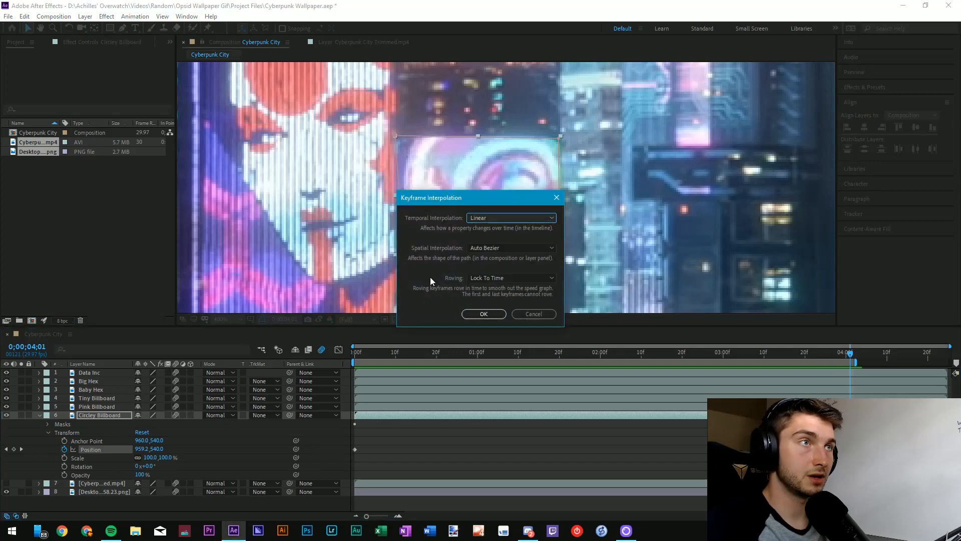
click(488, 218)
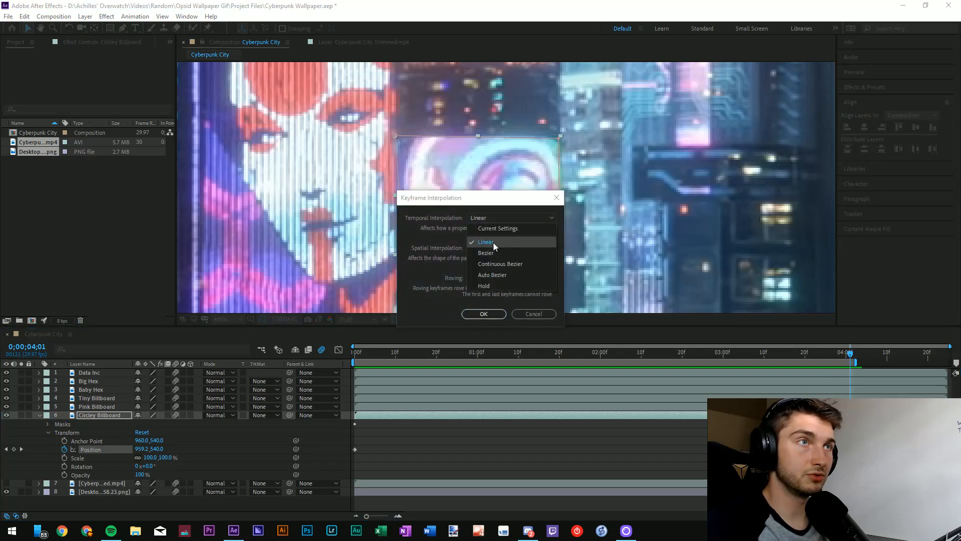
click(494, 242)
click(480, 249)
click(480, 272)
click(482, 278)
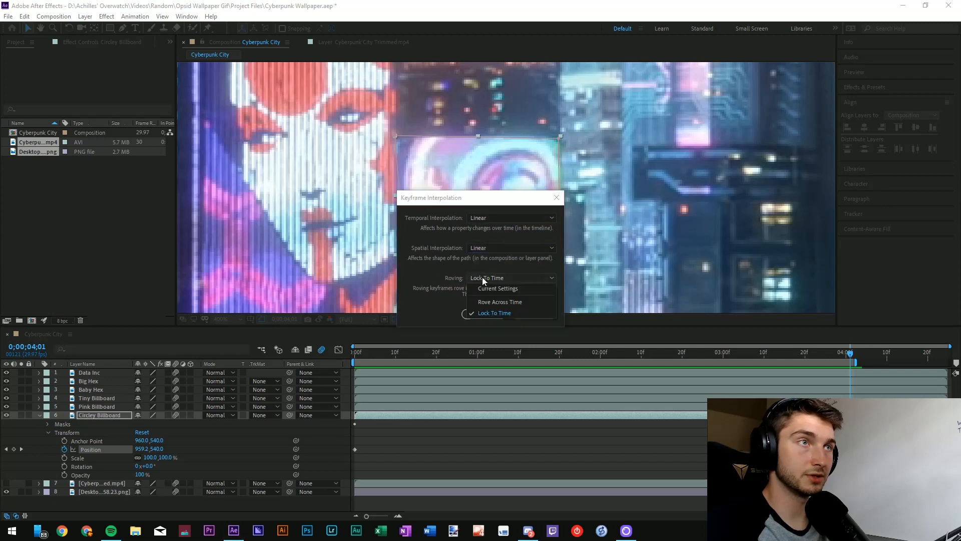
click(430, 273)
click(482, 314)
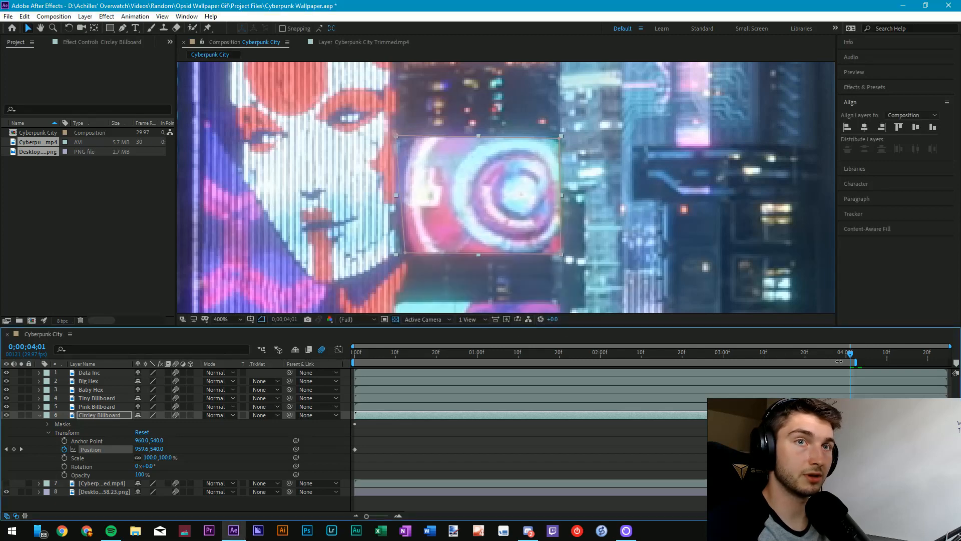
- Preview the circular billboard's motion from the first frame to check the linear movement
drag(851, 357, 321, 339)
key(space)
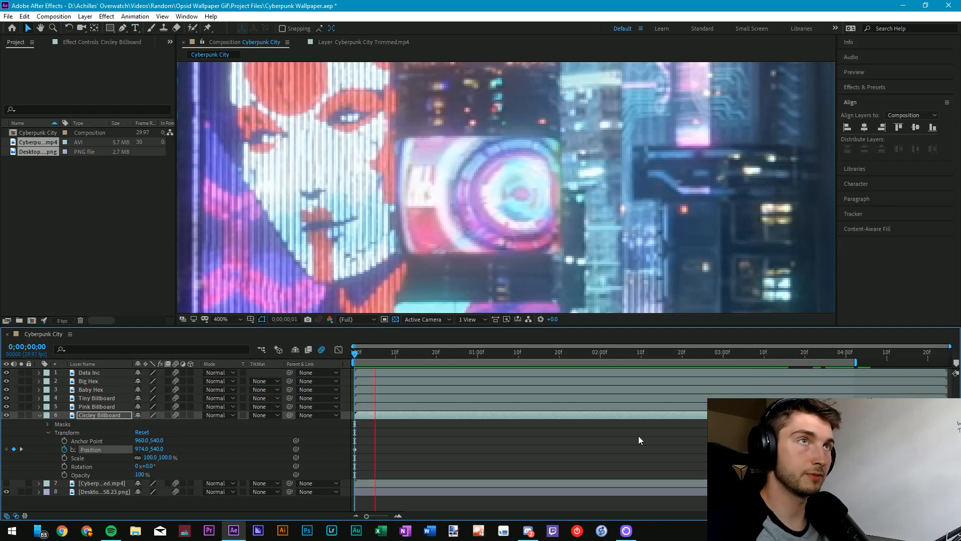
click(502, 356)
drag(512, 360, 855, 365)
key(space)
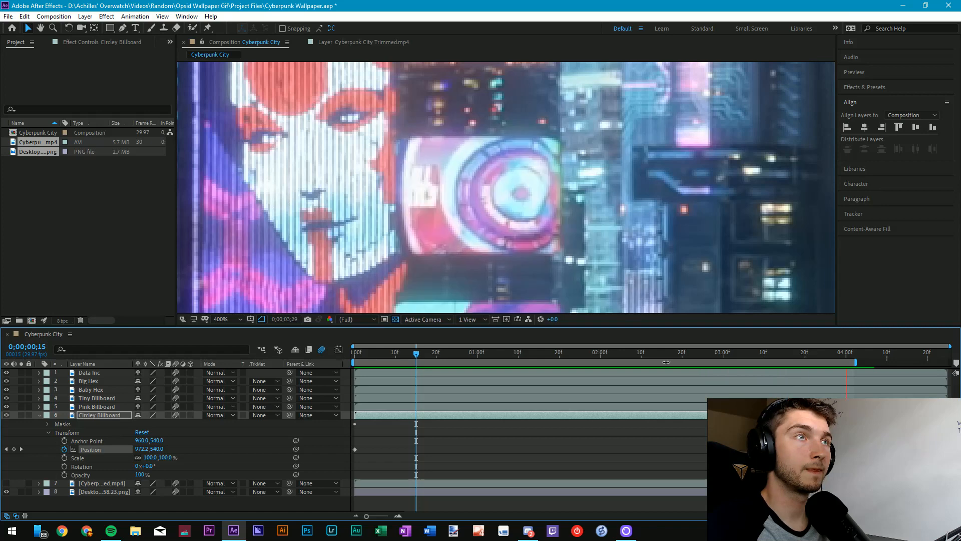
- Fit the composition in the view, collapse Circley Billboard's properties, and preview the whole city animation
click(223, 319)
click(224, 329)
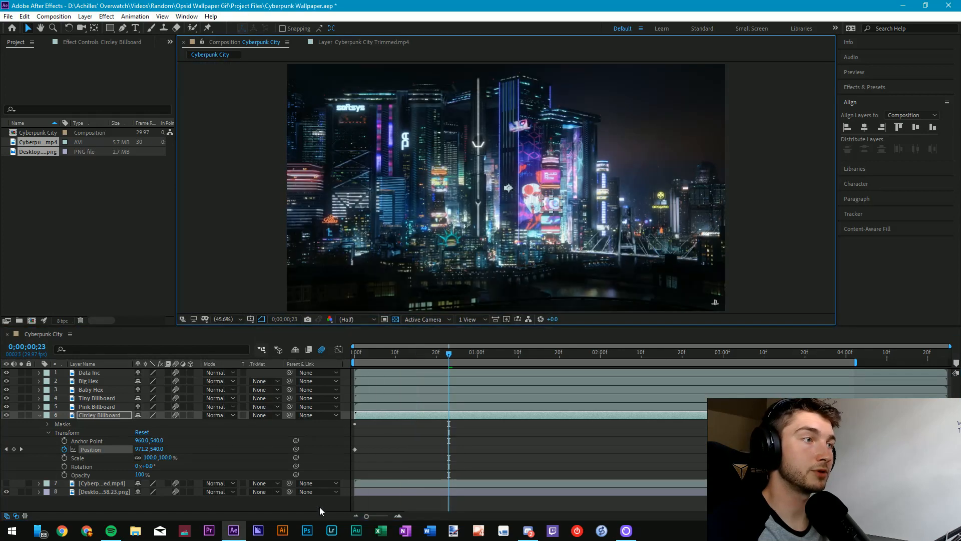
click(85, 450)
click(39, 415)
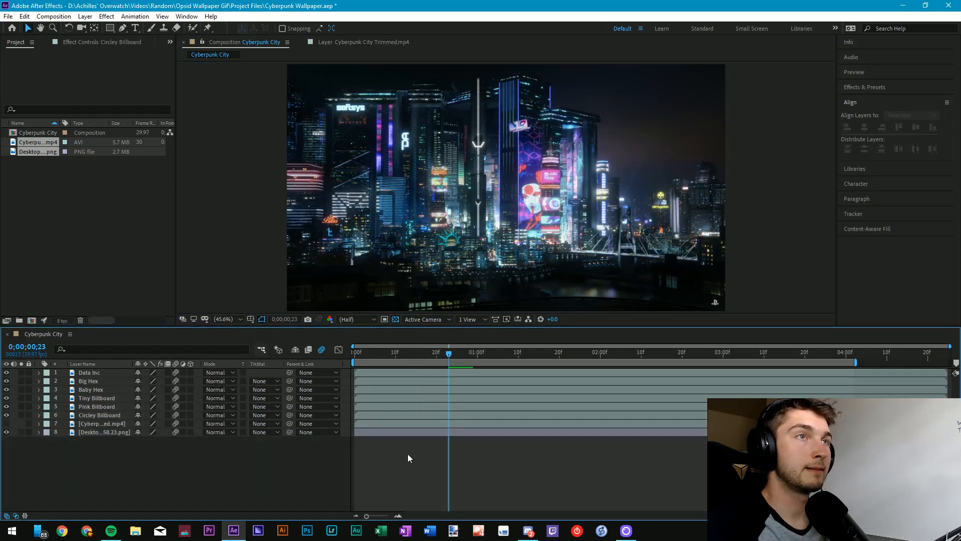
key(space)
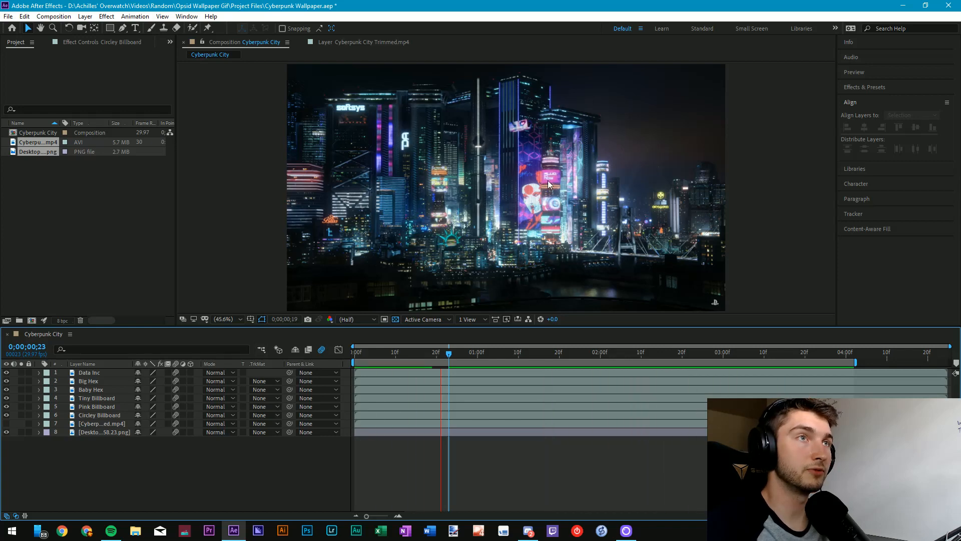
key(space)
- Rename the video footage layer above the still image as Double Billboards, and make it visible
click(107, 425)
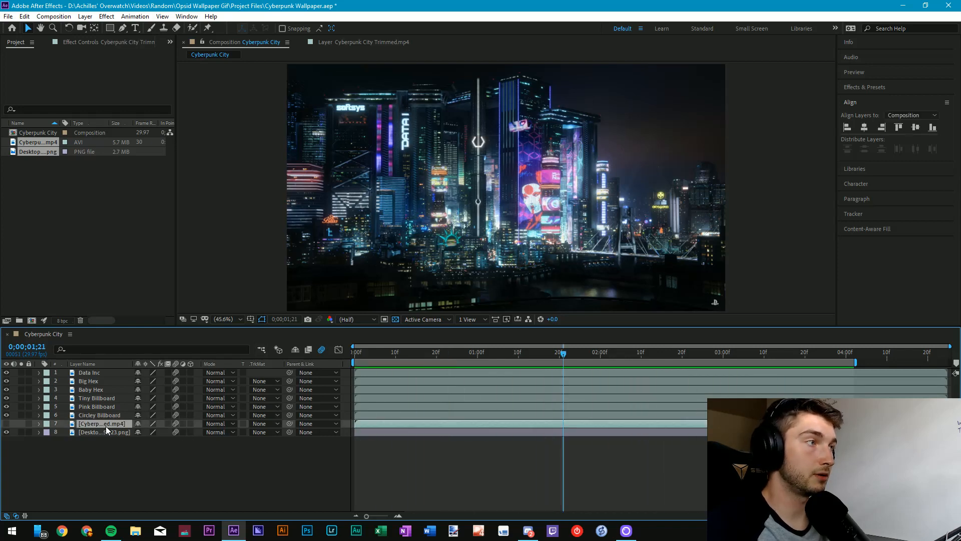
key(Return)
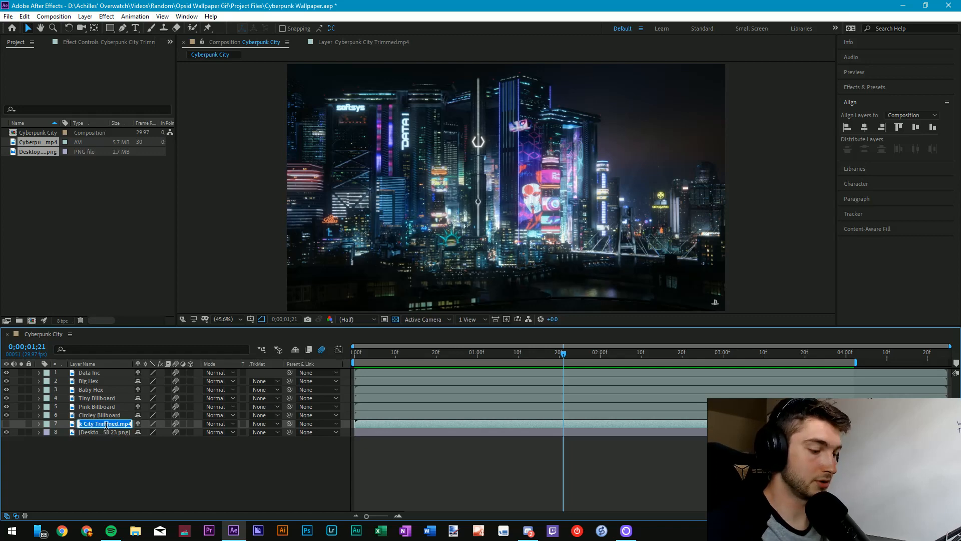
text(Double)
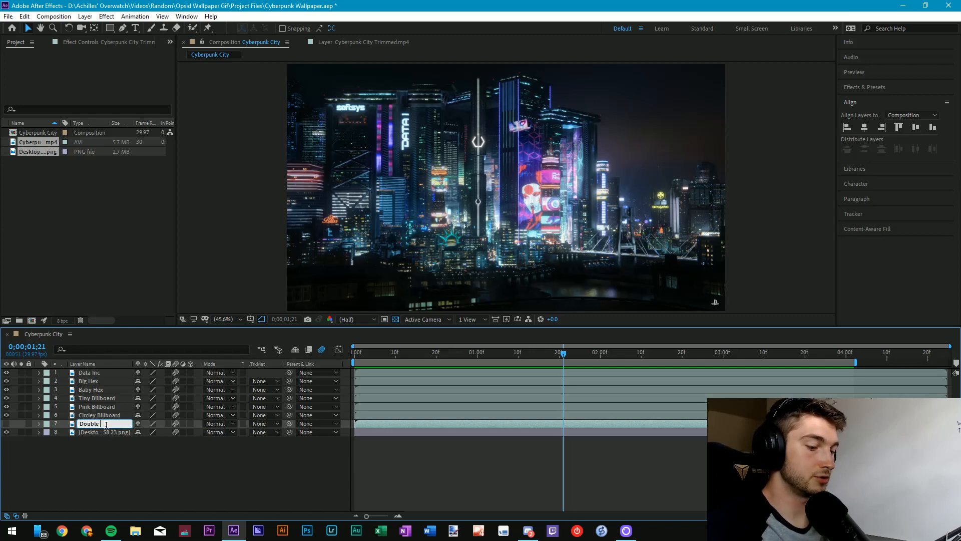
text( Billboards)
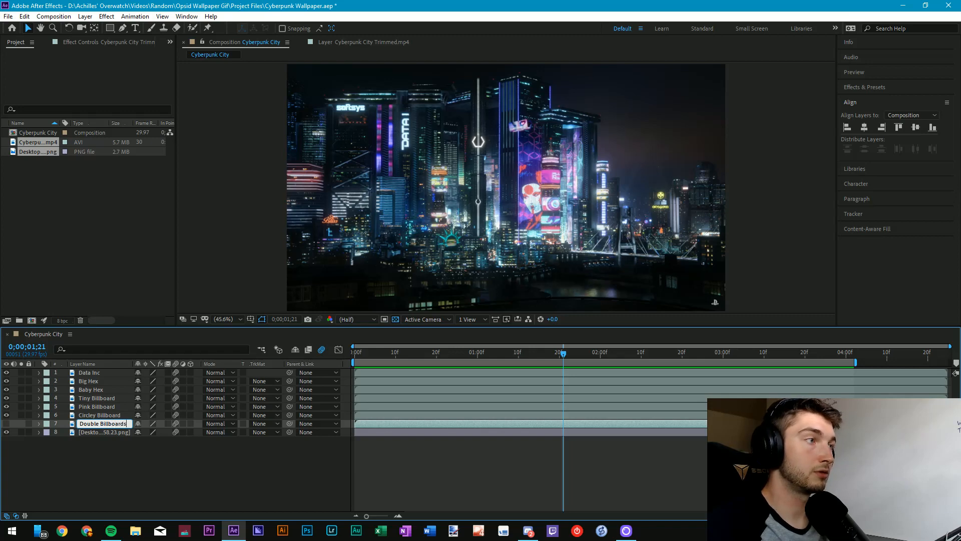
key(Return)
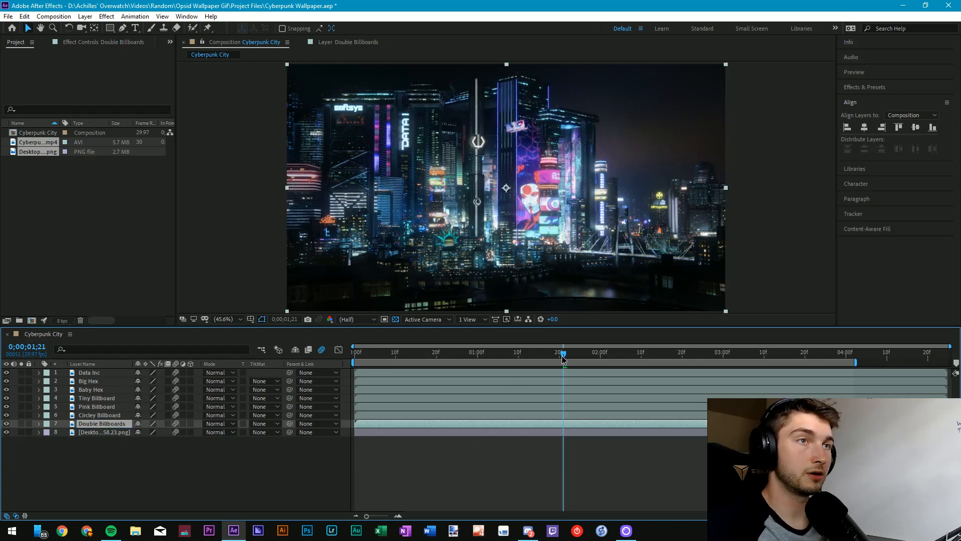
- At 0;00;04;02, draw a four-point Pen mask on Double Billboards around the two stacked billboards beneath the pink sign tower
drag(563, 354, 945, 354)
click(854, 354)
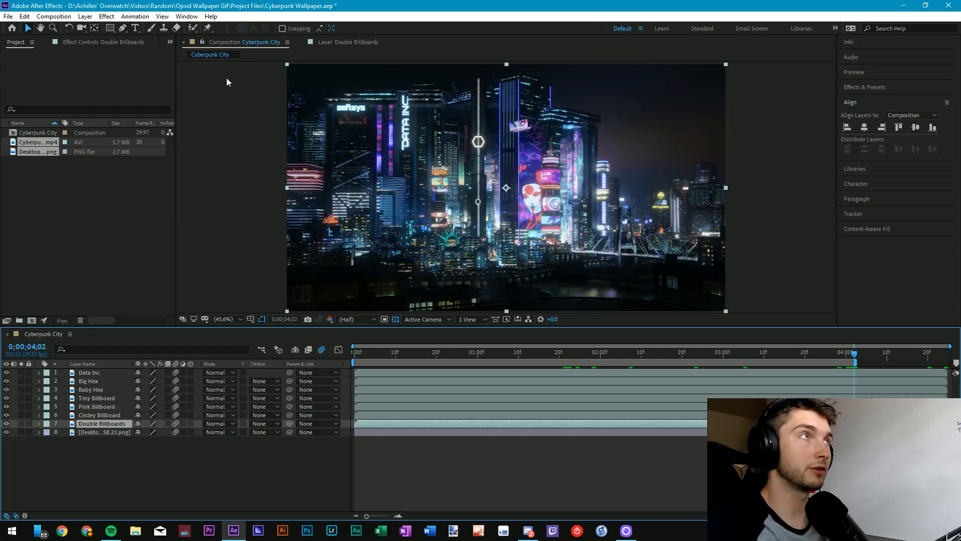
click(122, 29)
scroll(570, 227, up, 3)
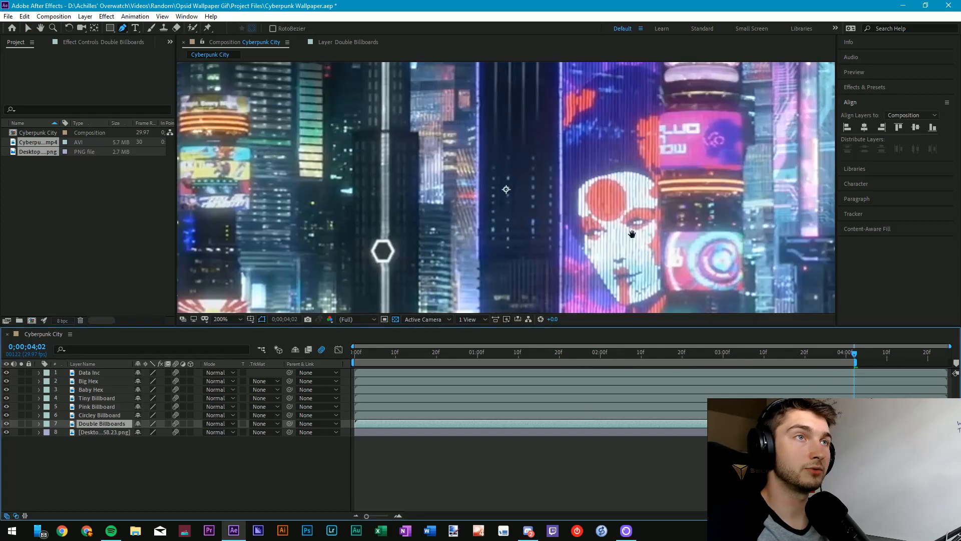
drag(659, 256, 461, 75)
scroll(485, 186, up, 2)
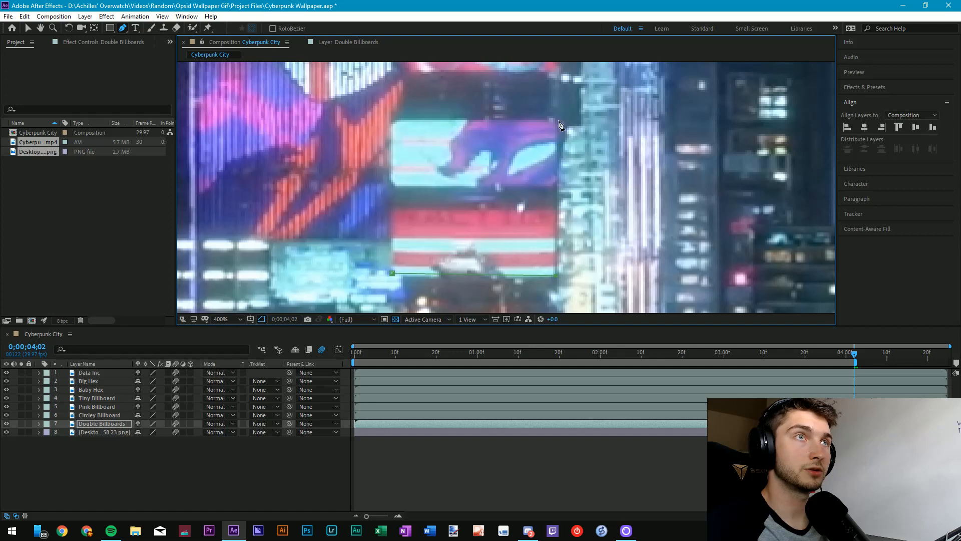
click(391, 119)
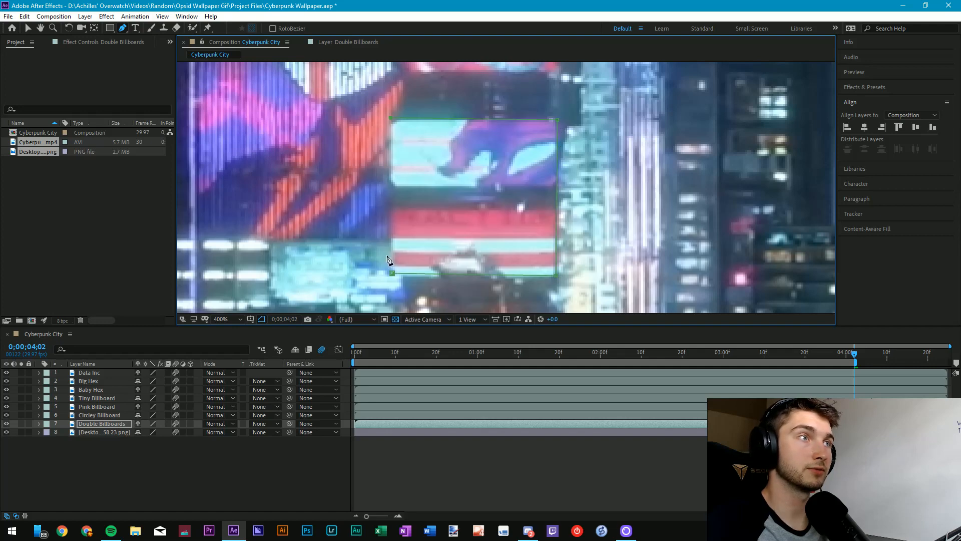
click(392, 274)
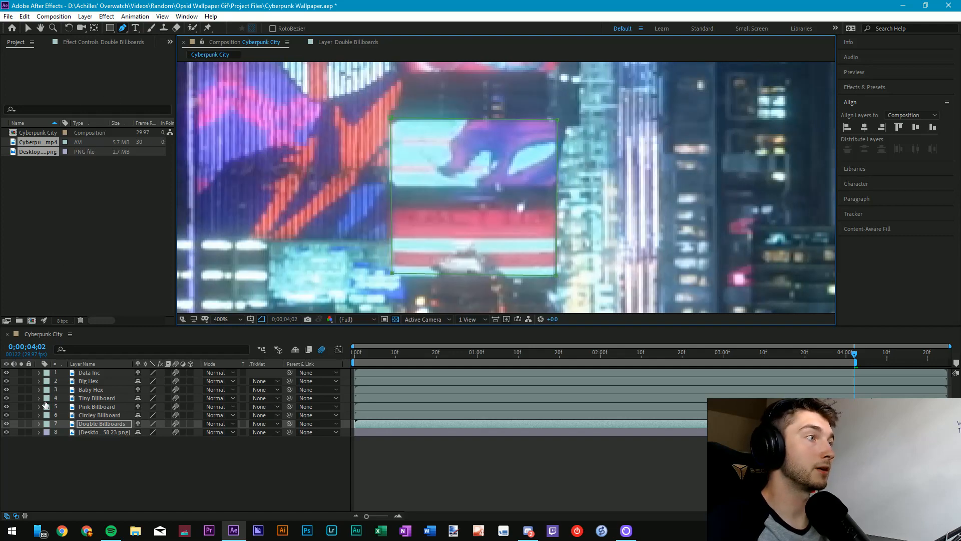
- Expand Double Billboards' Mask 1 properties and set the mask feather to 3 pixels in both directions
click(39, 424)
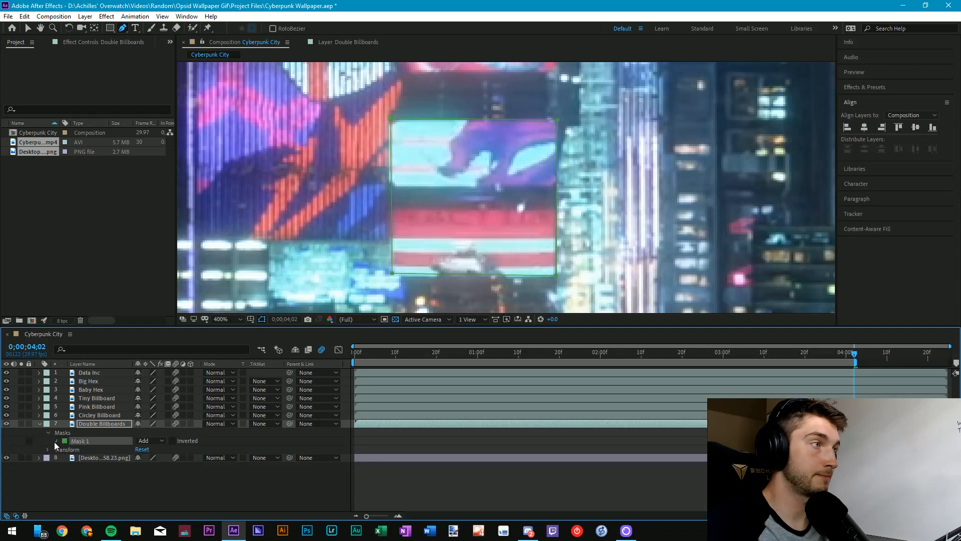
click(56, 441)
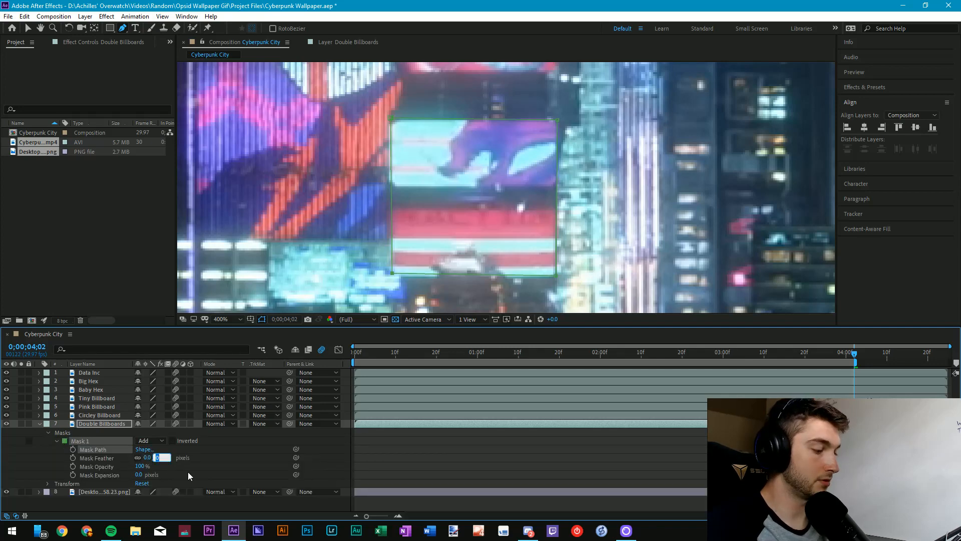
text(3)
key(Return)
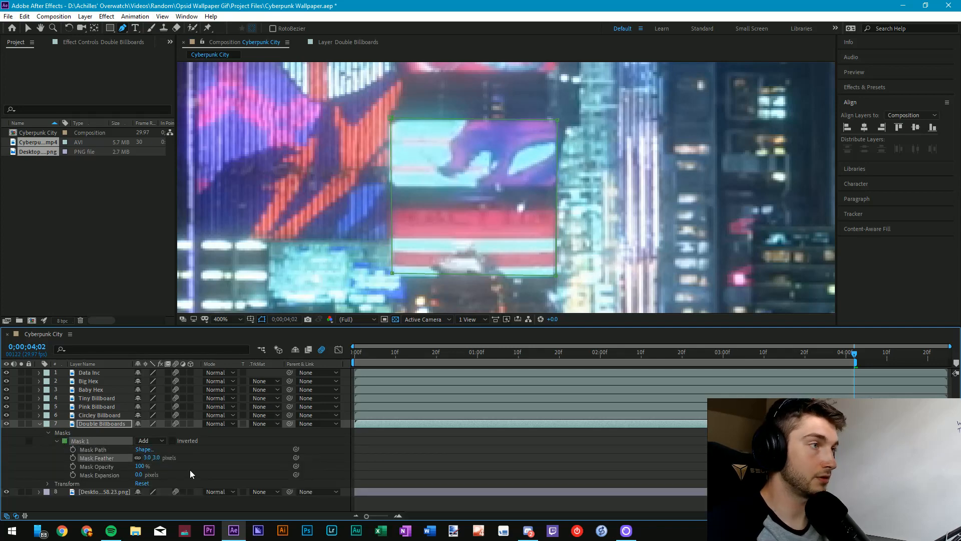
- Keyframe Mask 1's path at 0;00;04;02, shift the mask over the billboards on the first frame, and preview the motion
click(73, 449)
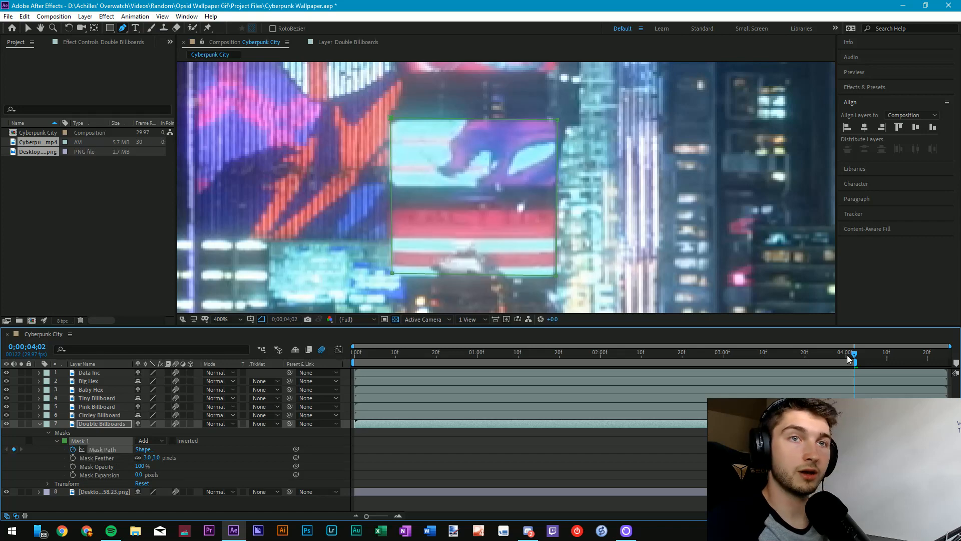
key(Home)
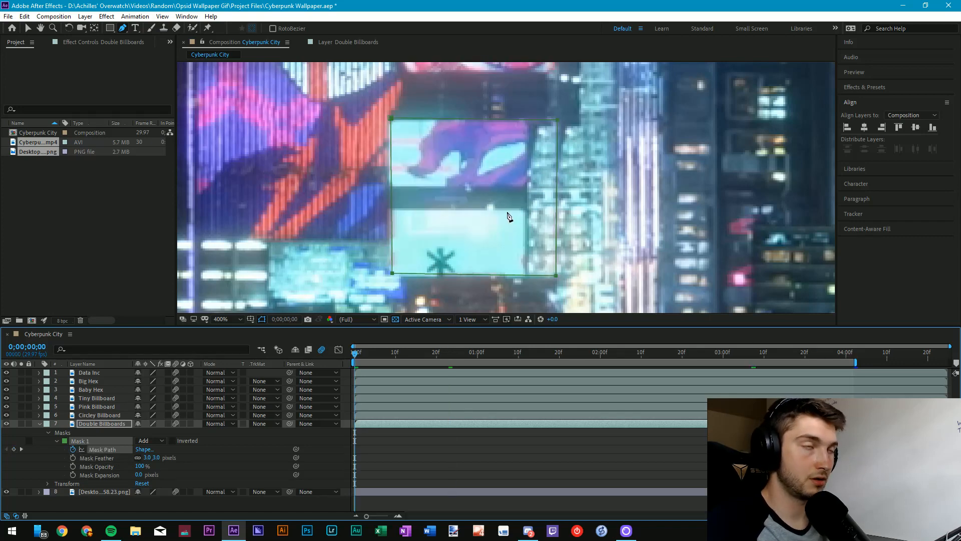
drag(448, 118, 417, 122)
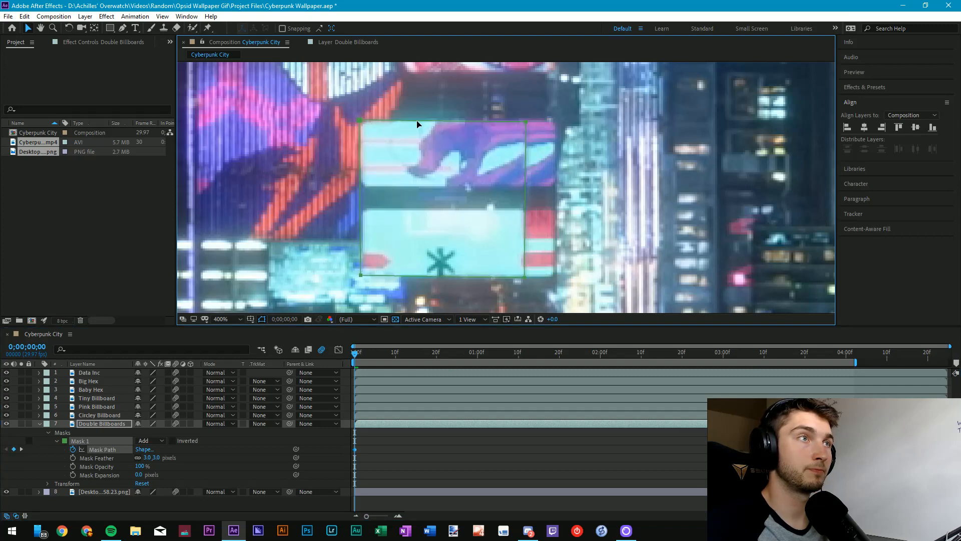
click(389, 453)
key(space)
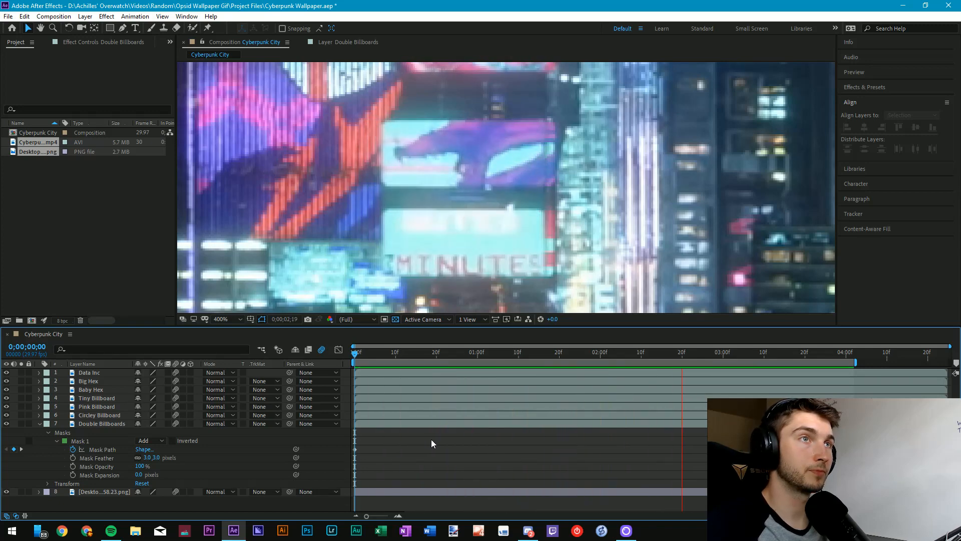
- Add a Position keyframe of 960, 540 to Double Billboards at 0;00;03;26
drag(748, 354, 828, 378)
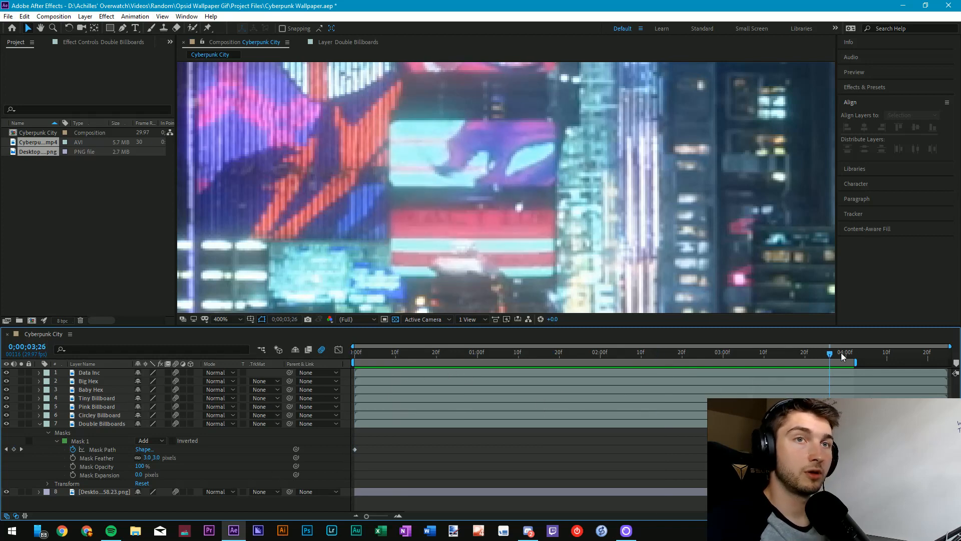
drag(842, 356, 829, 358)
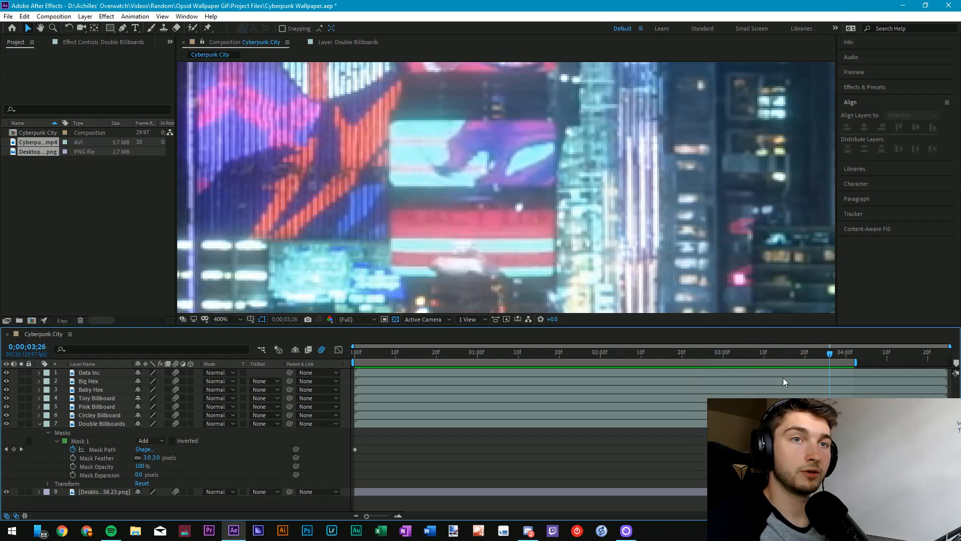
click(624, 423)
click(49, 433)
click(48, 441)
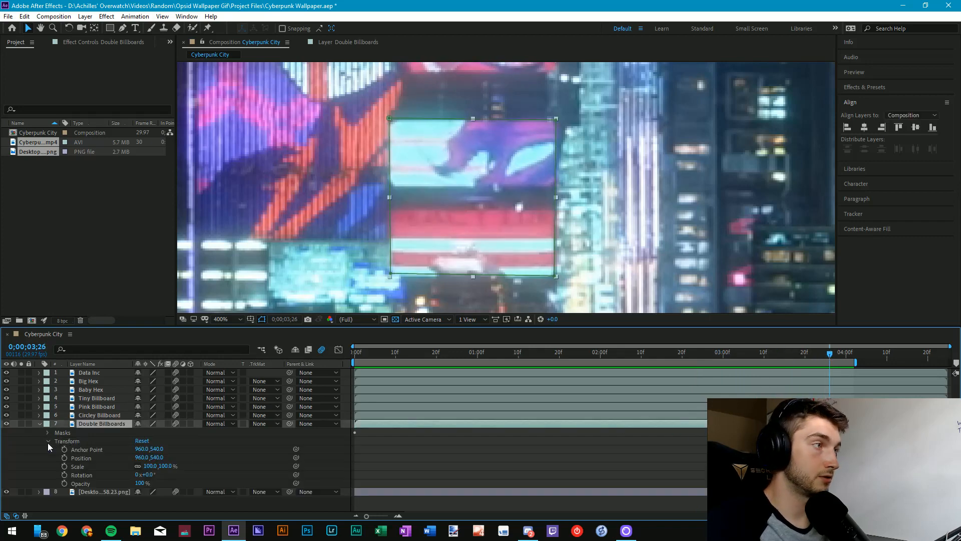
click(65, 457)
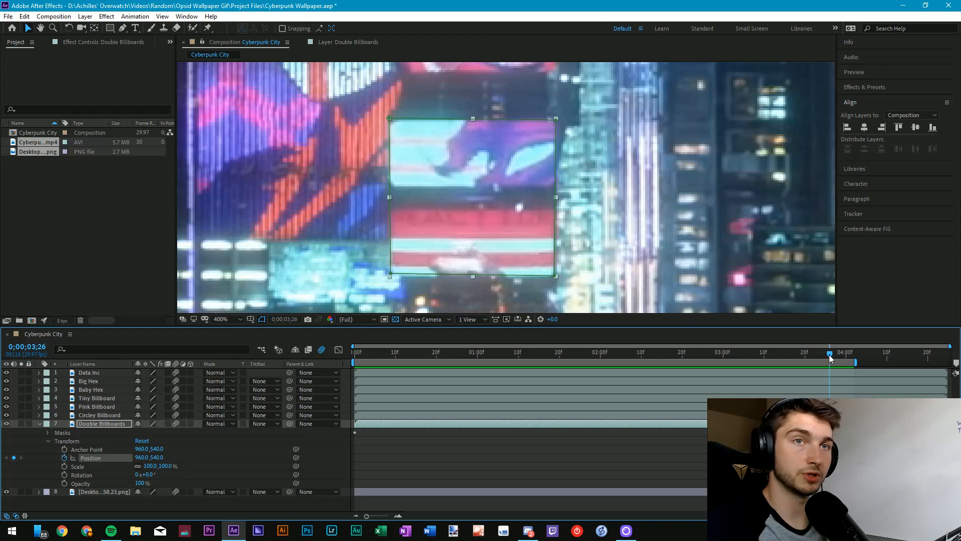
- Set Double Billboards' Position to 976, 540 on the first frame to cover the still image's billboards, and preview it
drag(829, 357, 321, 356)
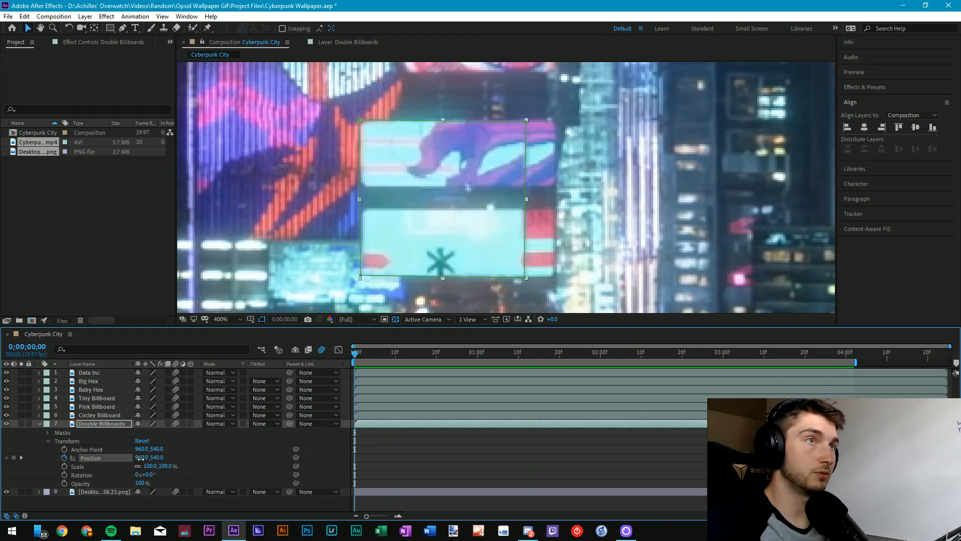
drag(141, 458, 149, 459)
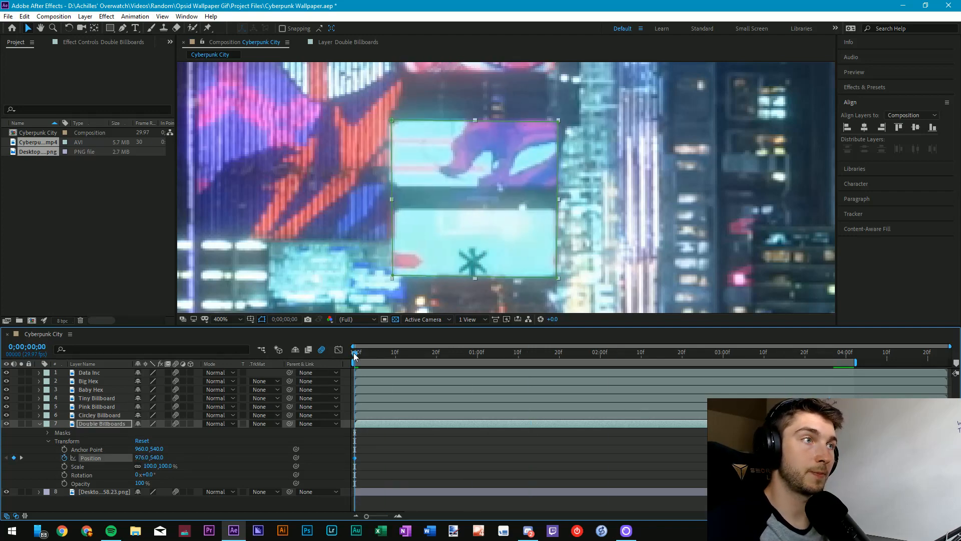
key(space)
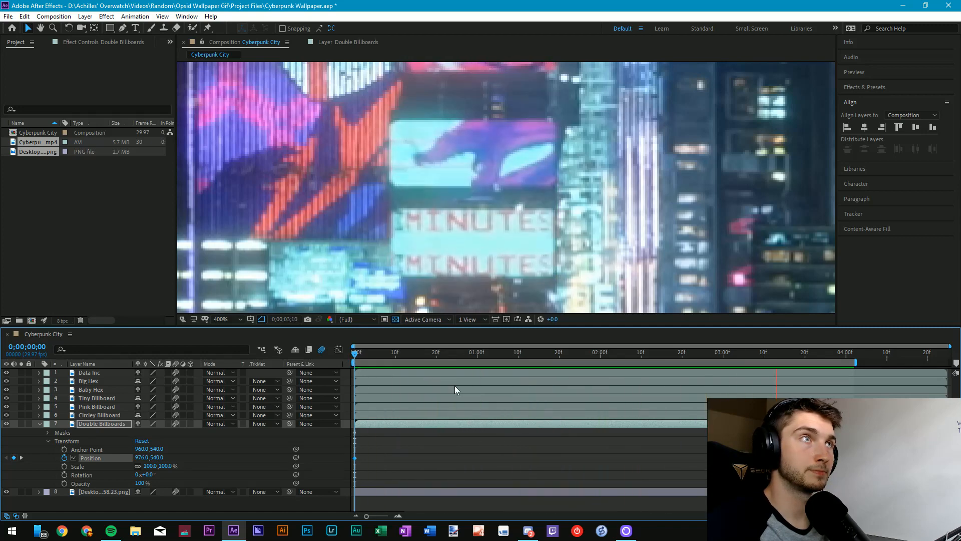
- Set Double Billboards' Position to 959.5, 540 at 0;00;04;02
click(853, 351)
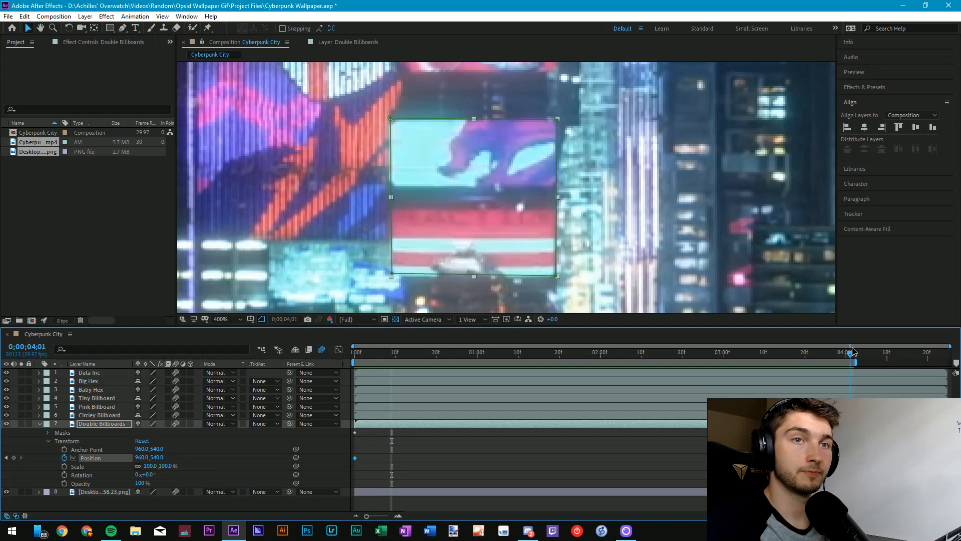
drag(853, 351, 853, 348)
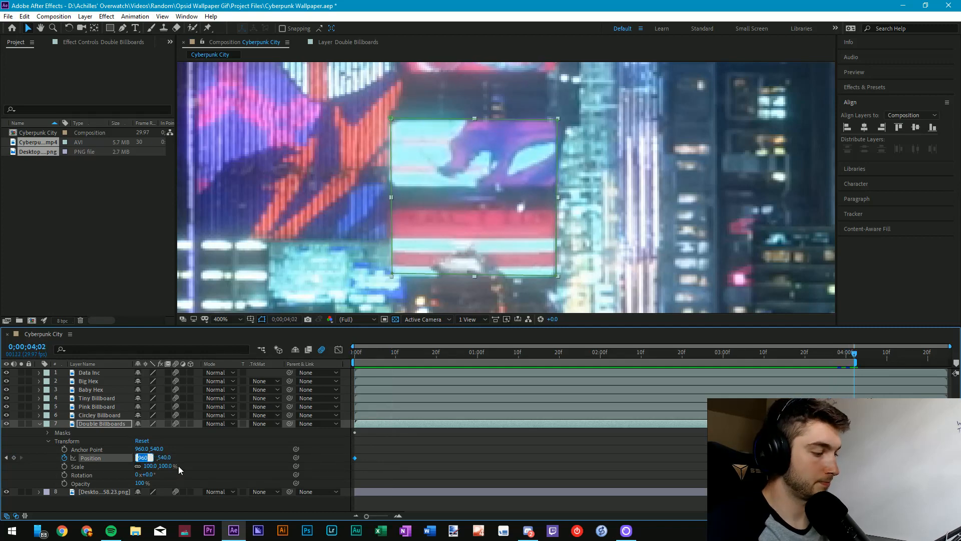
text(959.5)
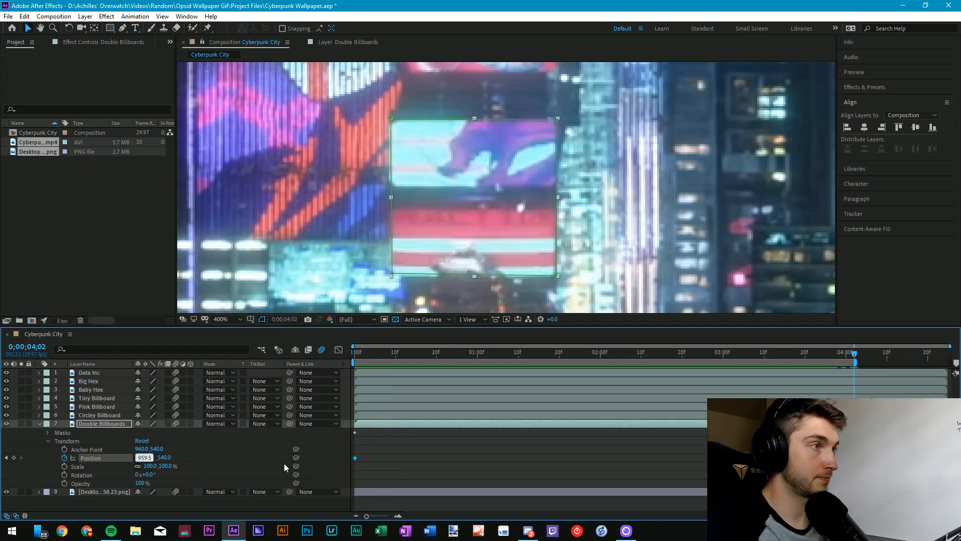
click(439, 457)
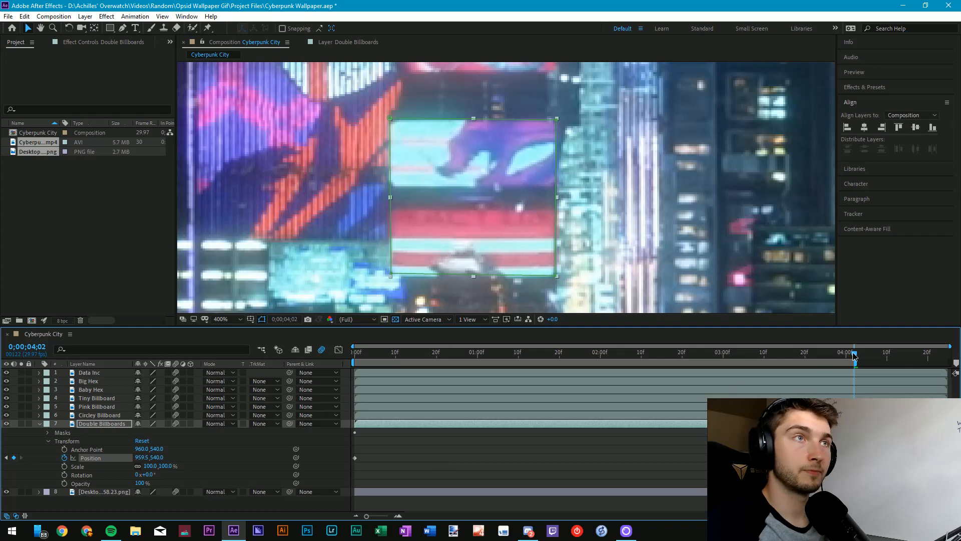
- Check the motion near 0;00;04;01, and set the 960, 540 Position keyframe's spatial interpolation to Linear
mouse_move(853, 356)
mouse_down()
mouse_move(826, 357)
mouse_move(849, 359)
mouse_up()
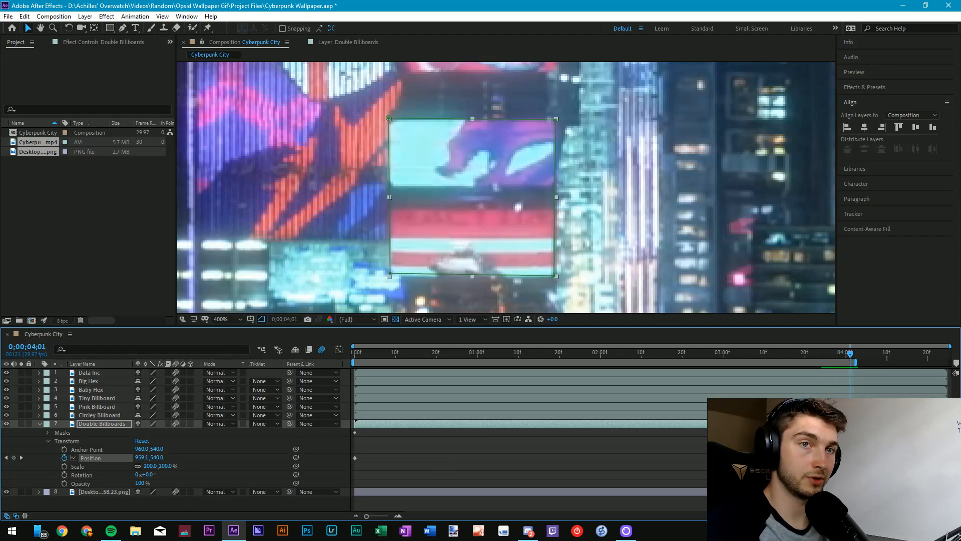
right_click(830, 457)
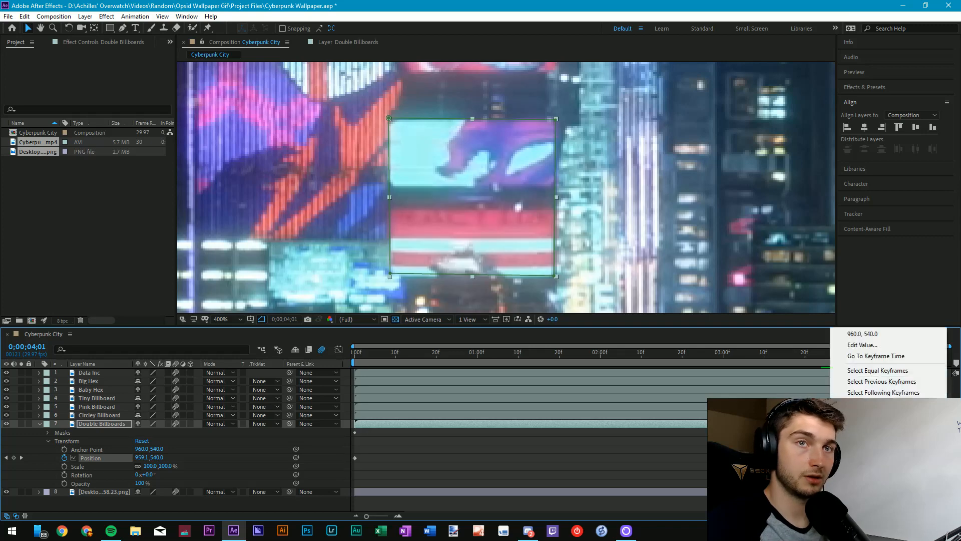
click(876, 417)
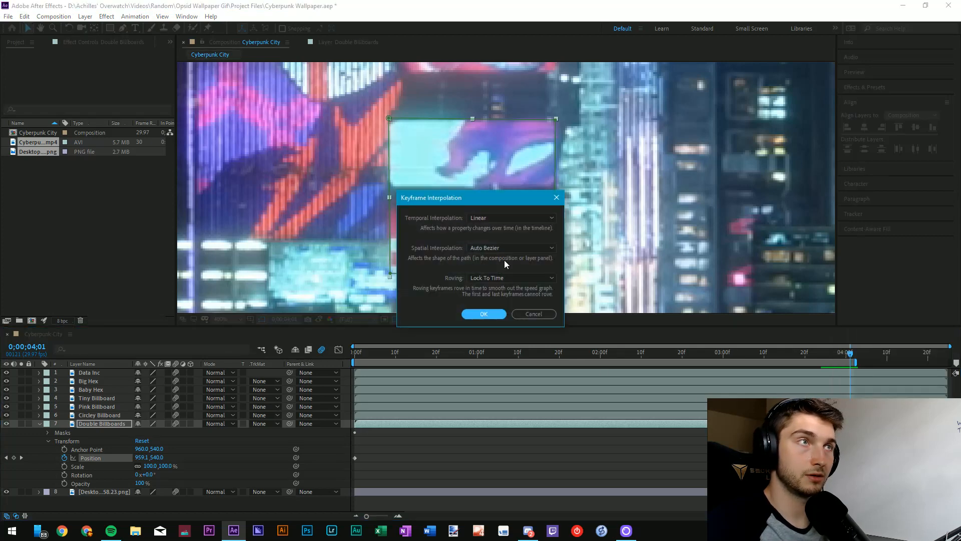
click(511, 248)
click(491, 274)
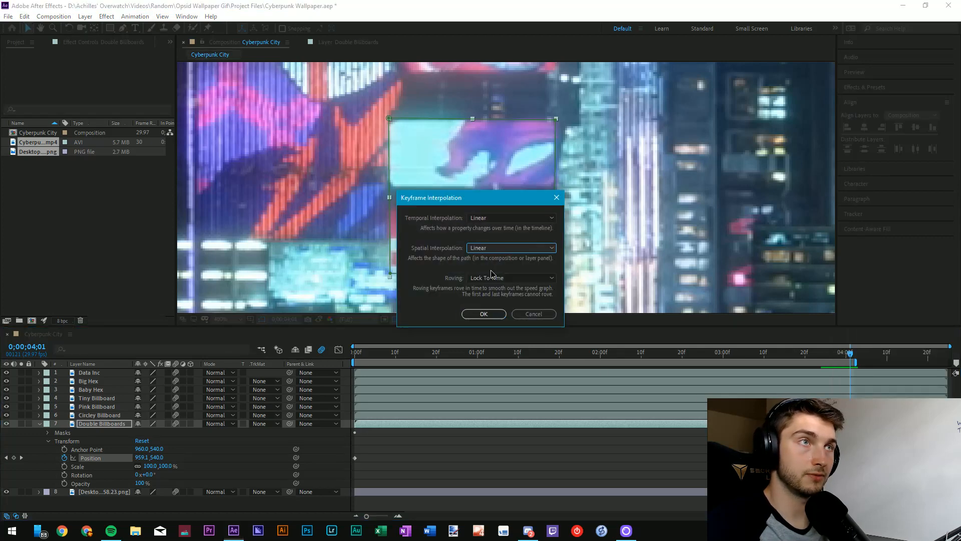
click(480, 313)
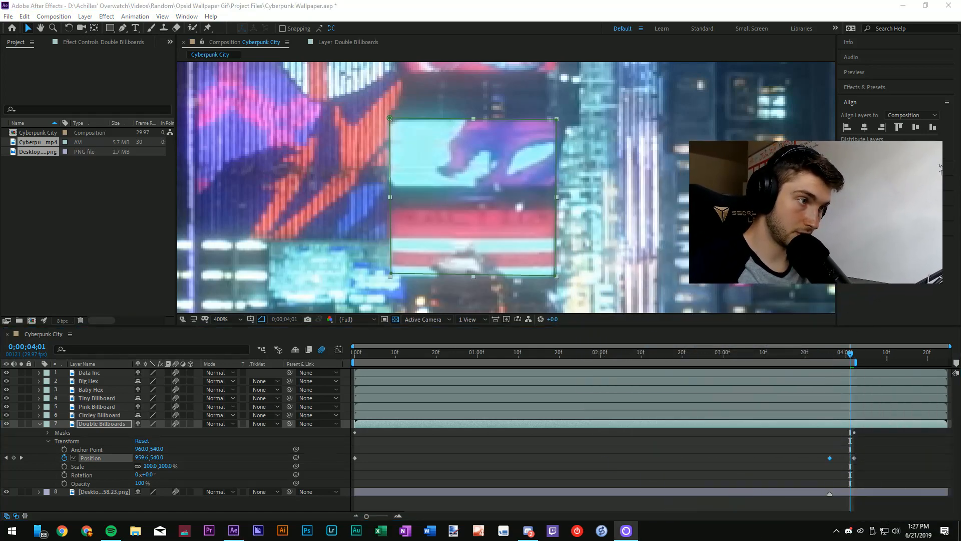
- Try Continuous Bezier spatial interpolation on Double Billboards' 960, 540 Position keyframe, and switch it back to Linear
right_click(830, 459)
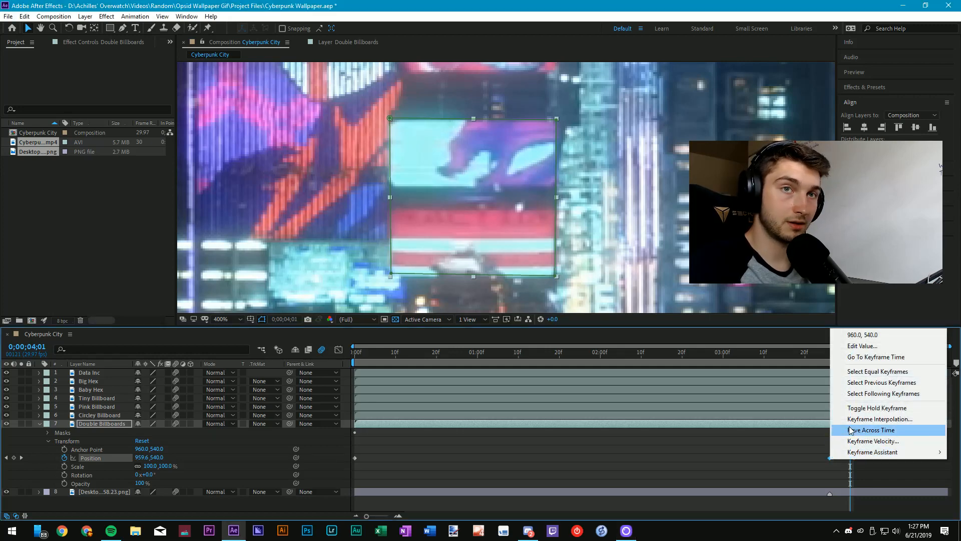
click(896, 425)
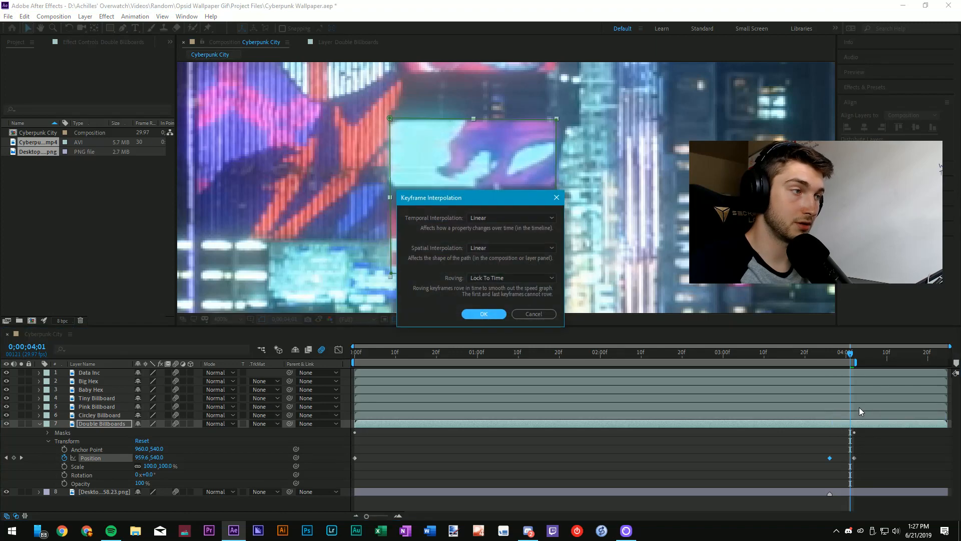
click(482, 248)
click(483, 294)
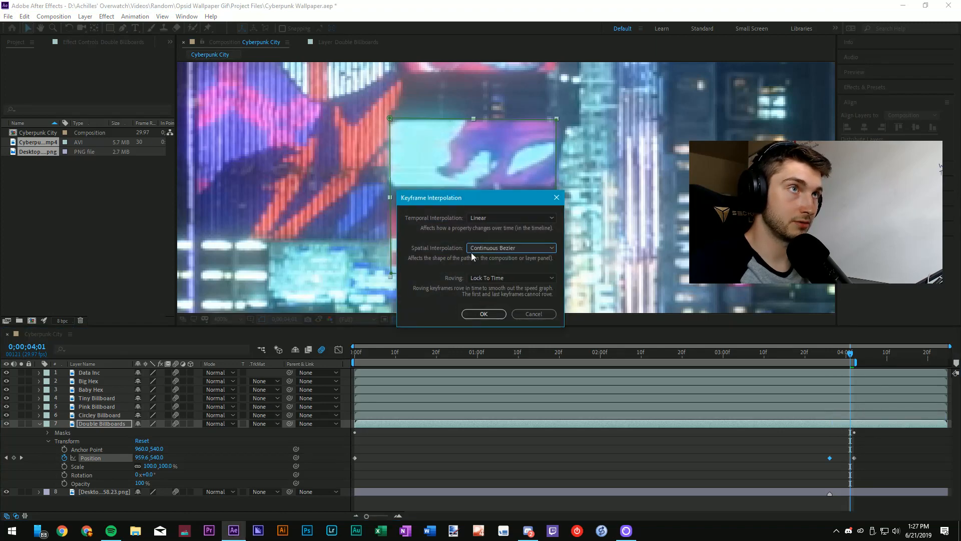
click(484, 251)
click(473, 257)
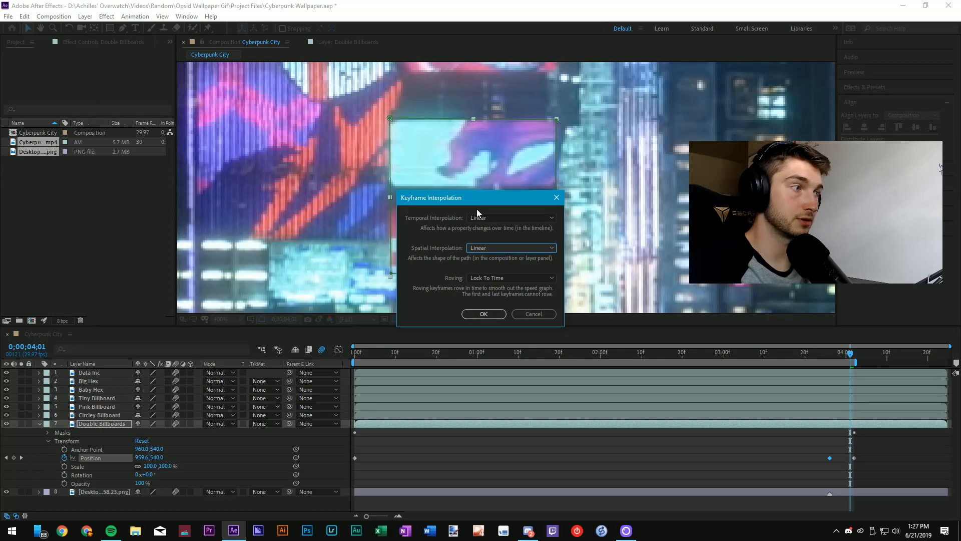
click(484, 314)
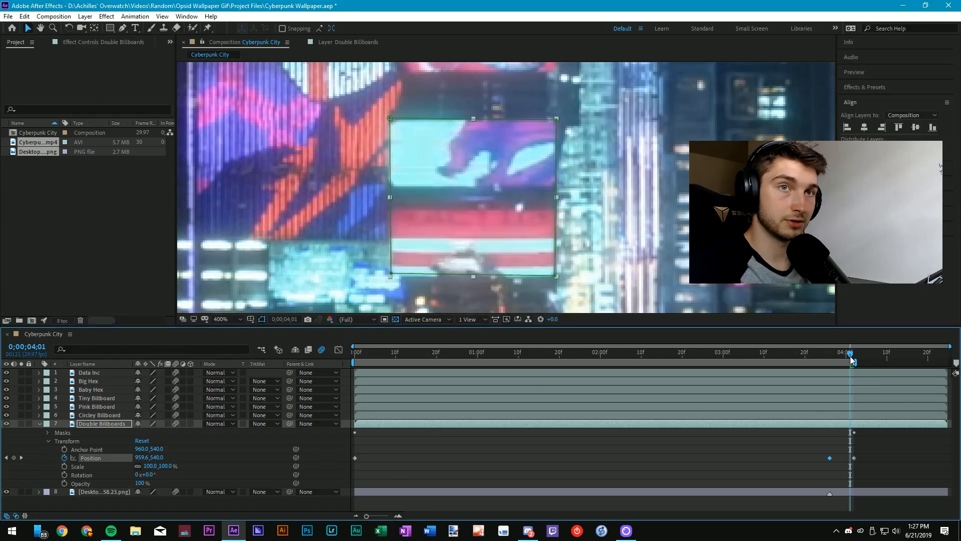
- Return to the first frame, collapse Double Billboards' properties, and deselect the layer
drag(852, 359, 224, 437)
click(39, 423)
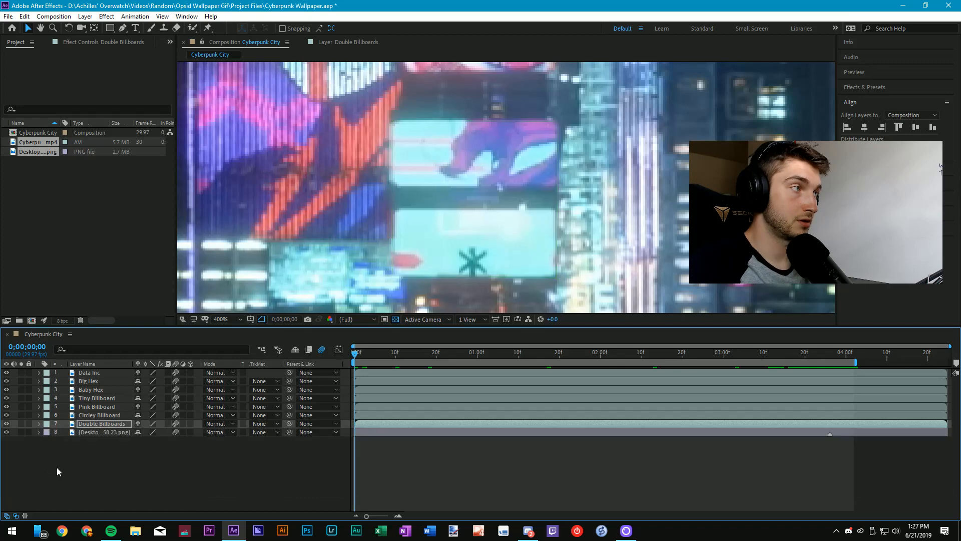
click(153, 473)
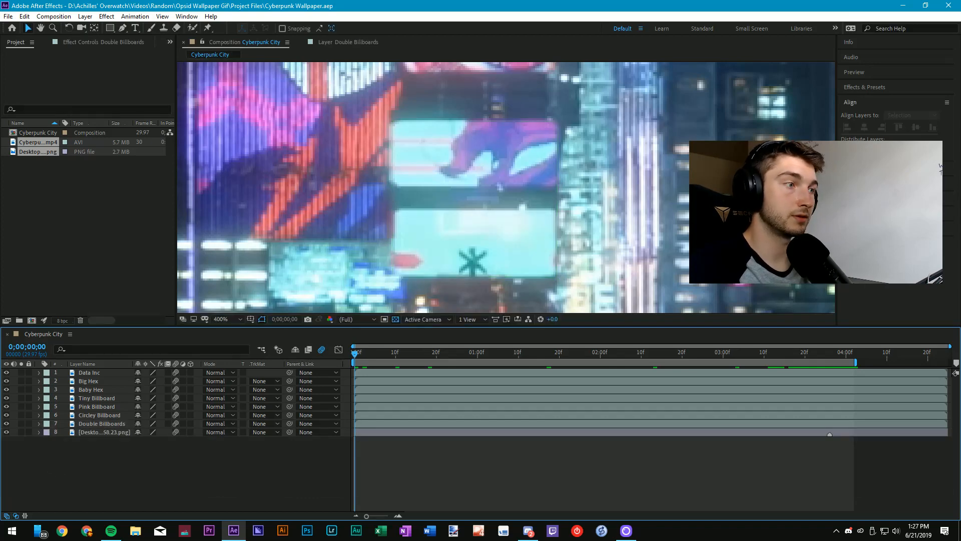
- Fit the whole composition in the viewer and briefly preview it from the first frame
drag(816, 212, 833, 254)
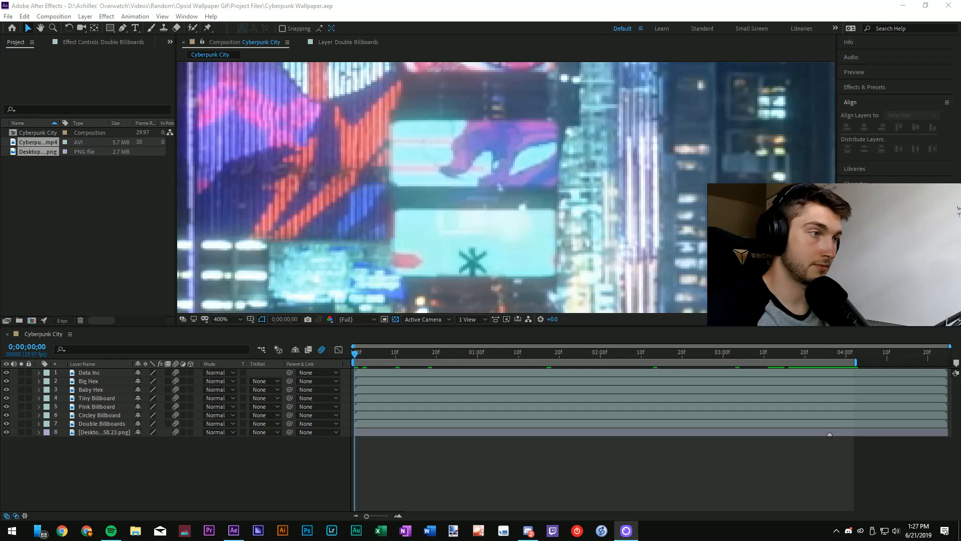
click(224, 328)
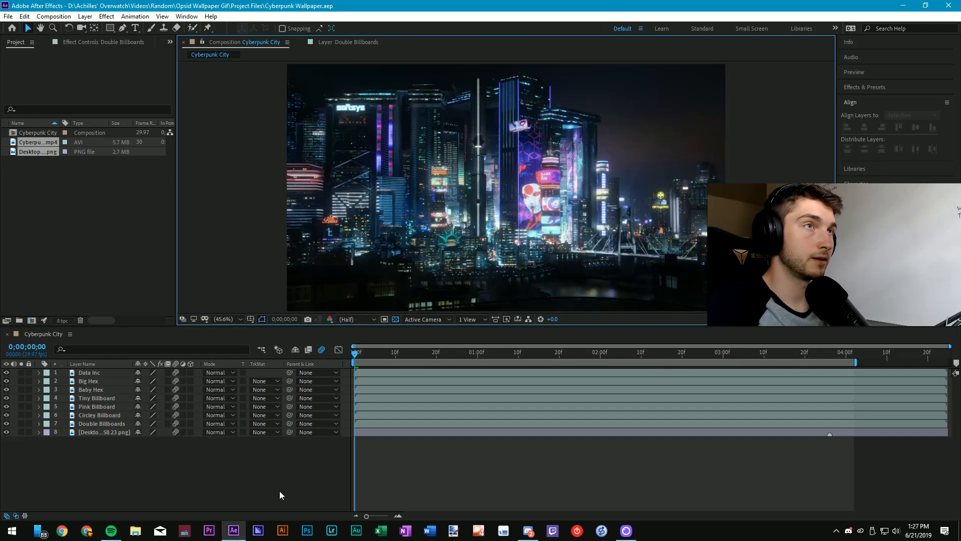
key(space)
key(space)
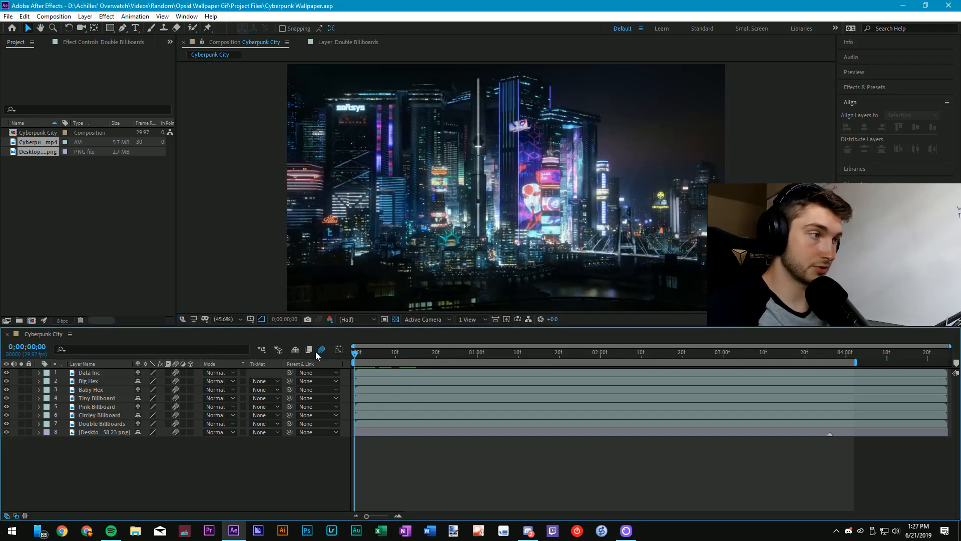
- Review the layer stack by selecting layers from Data Inc down to the background screenshot, and deselect everything
click(81, 373)
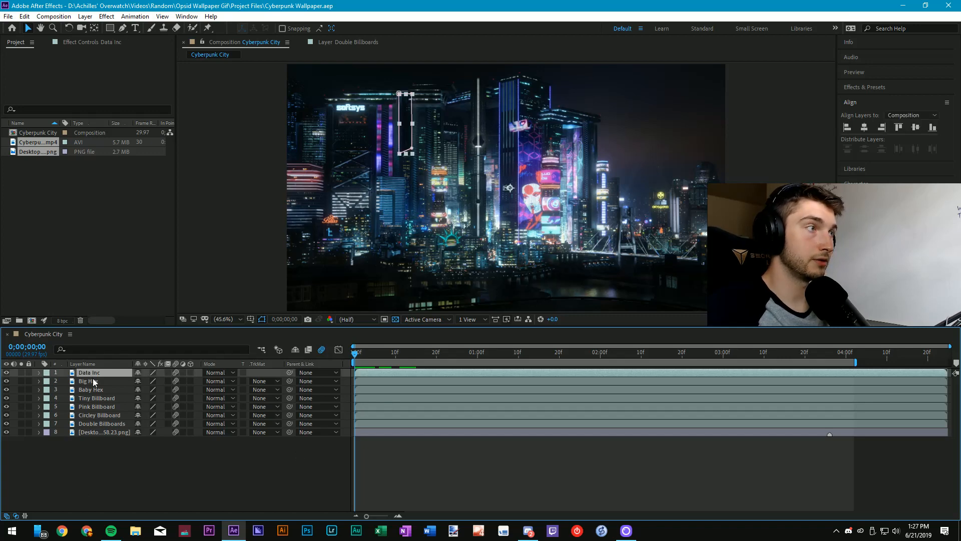
click(95, 383)
click(95, 390)
click(97, 398)
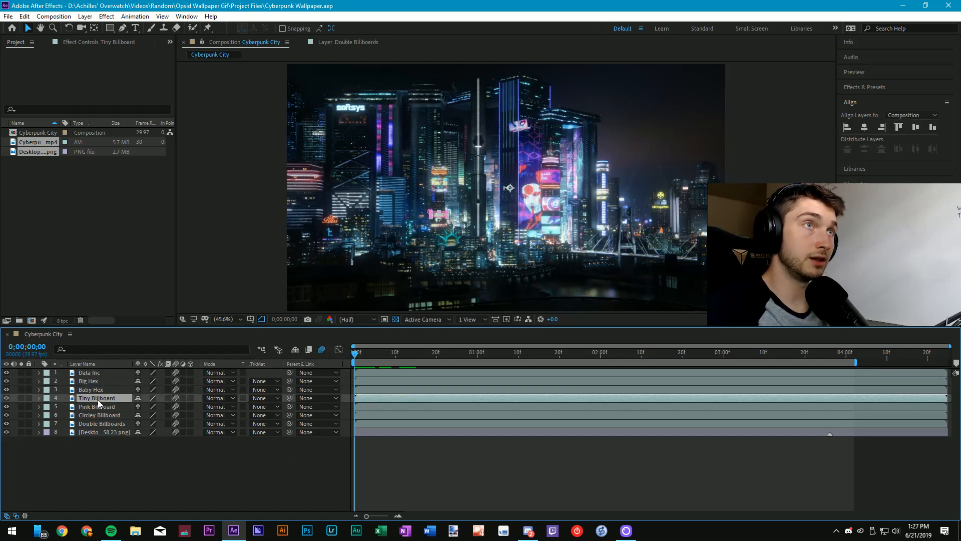
click(98, 414)
click(98, 422)
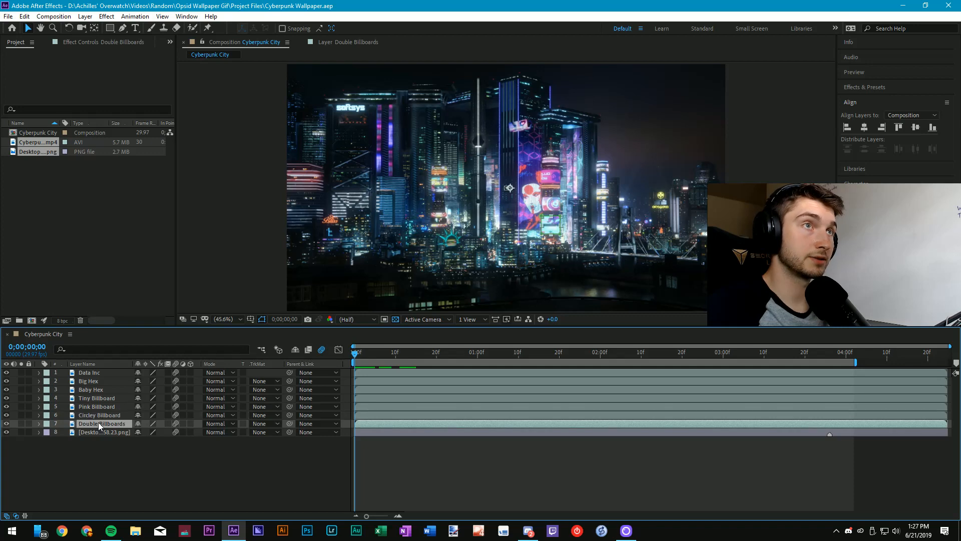
click(101, 432)
click(199, 451)
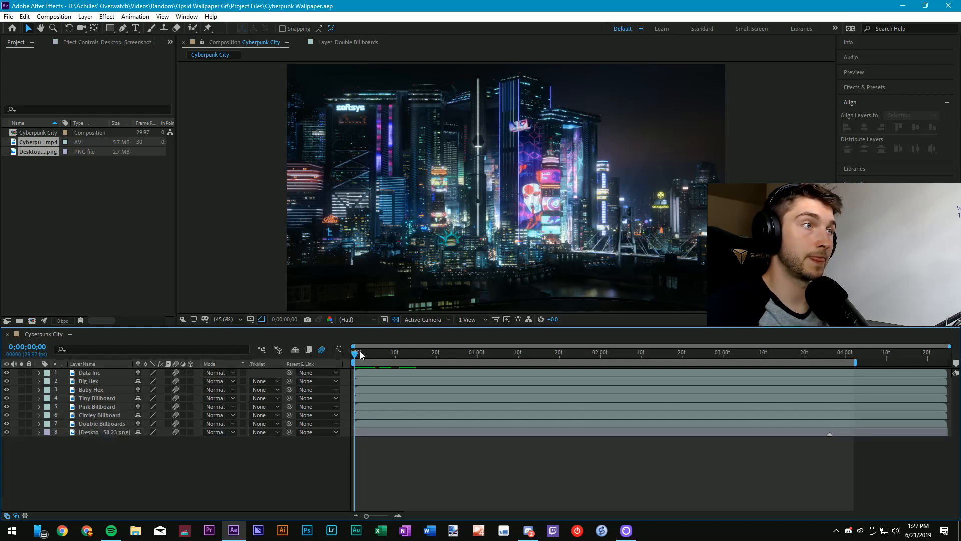
- Preview the looping animation in full view and at 100% zoom around the billboards
key(space)
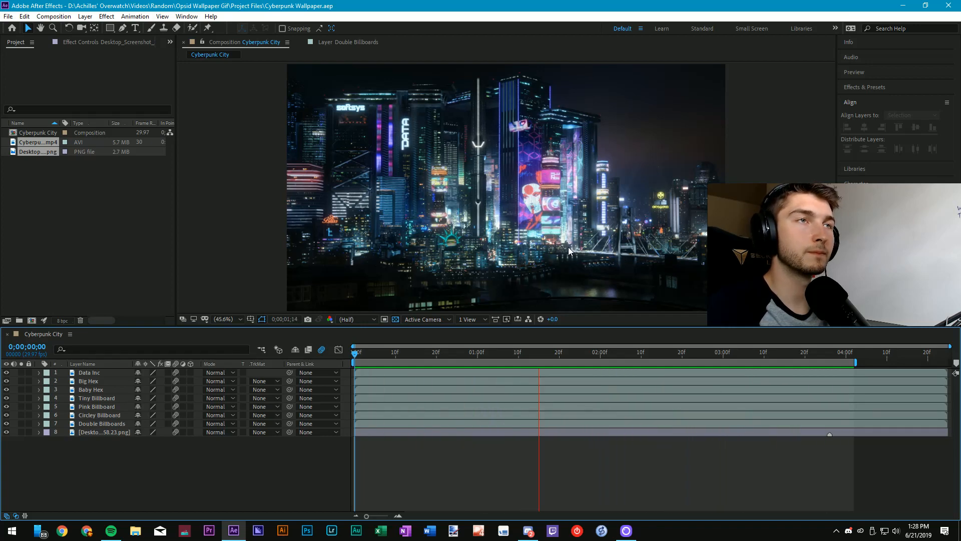
key(space)
scroll(557, 224, up, 4)
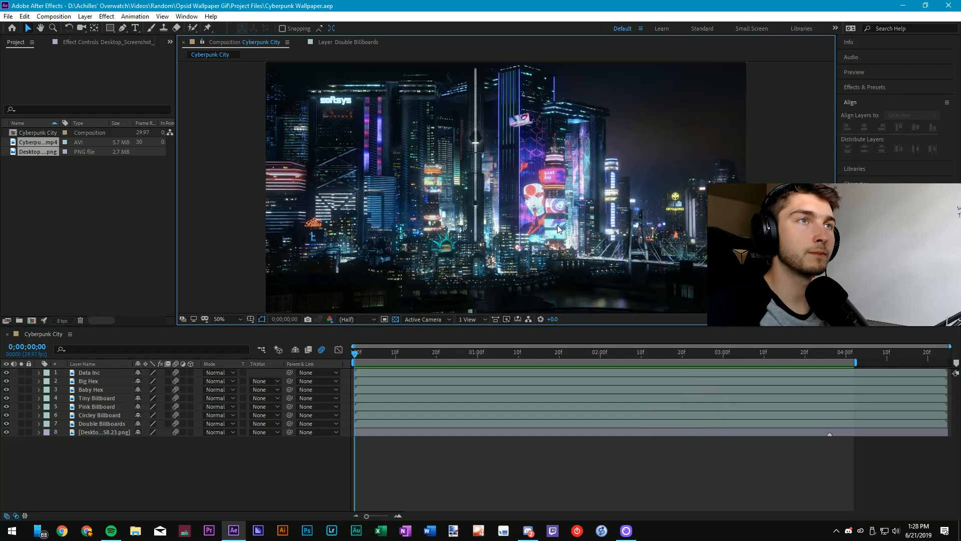
key(space)
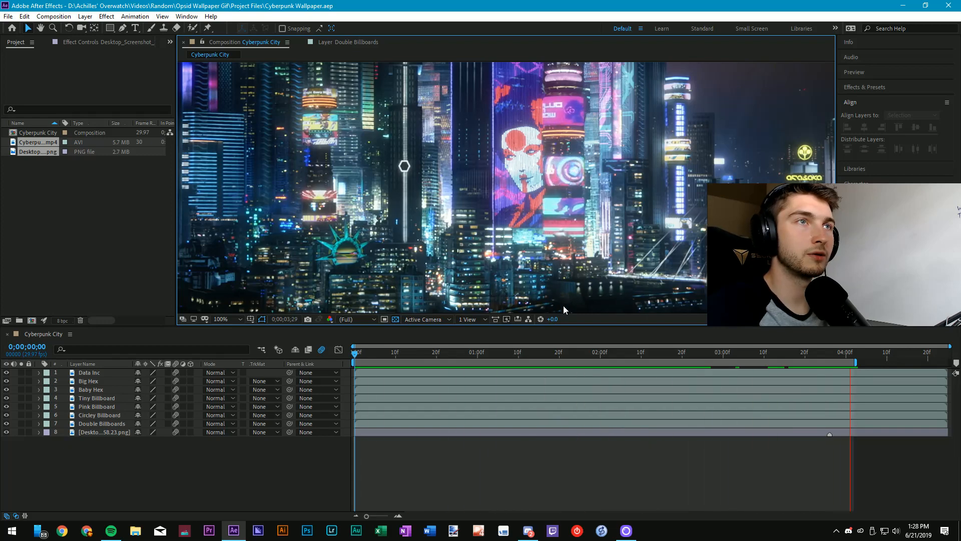
click(475, 344)
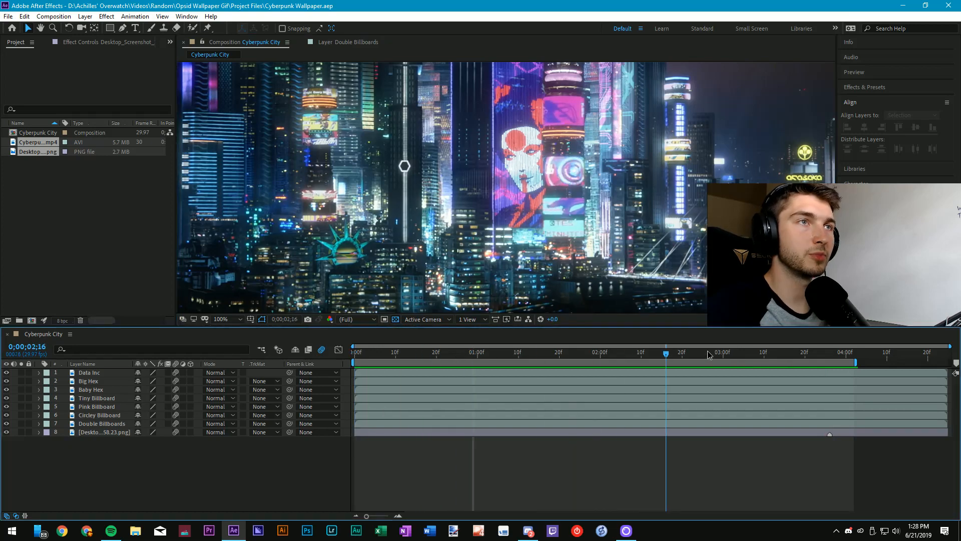
- Expand Double Billboards' Transform properties and play the end of the loop from 0;00;03;07
click(39, 424)
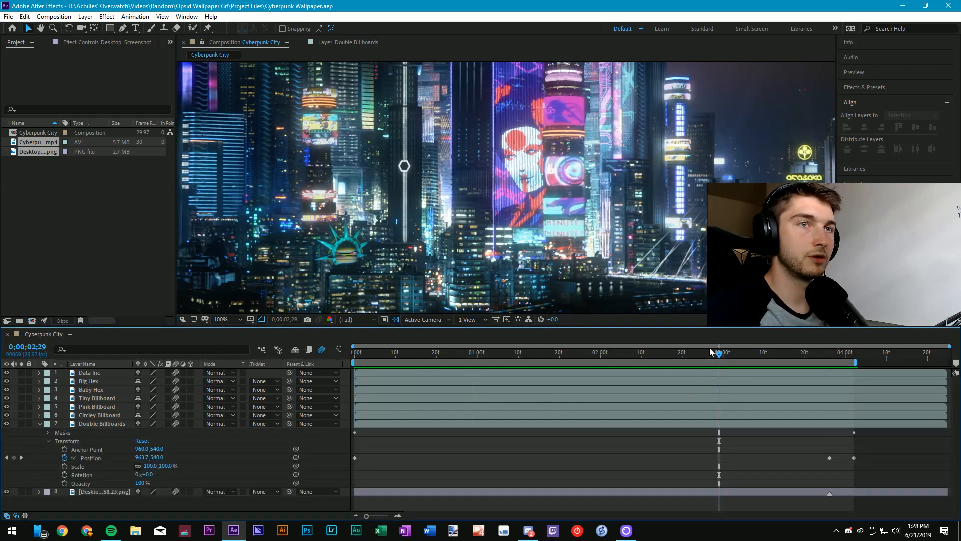
click(752, 354)
key(space)
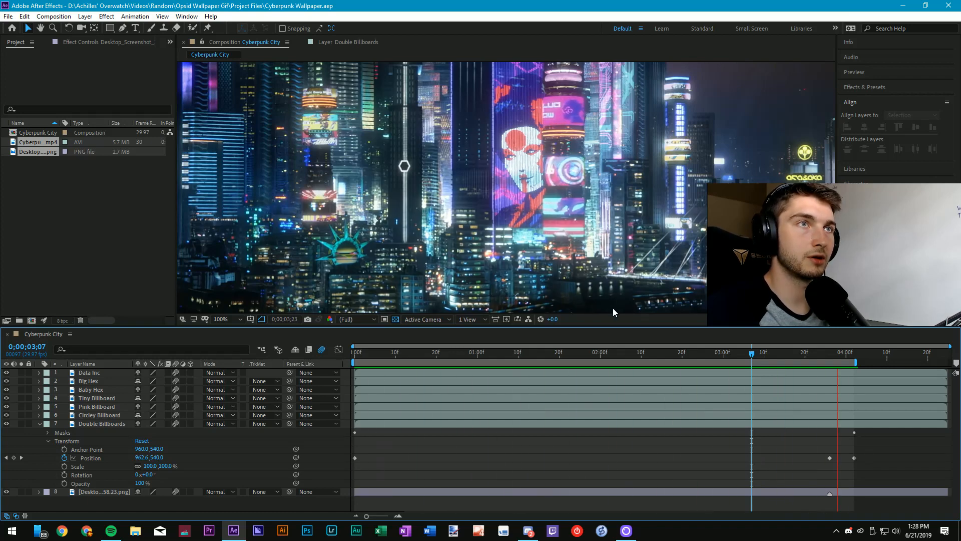
- Try 975 as Double Billboards' horizontal Position on the first frame, set it back to 976, and preview the loop
drag(534, 353, 344, 361)
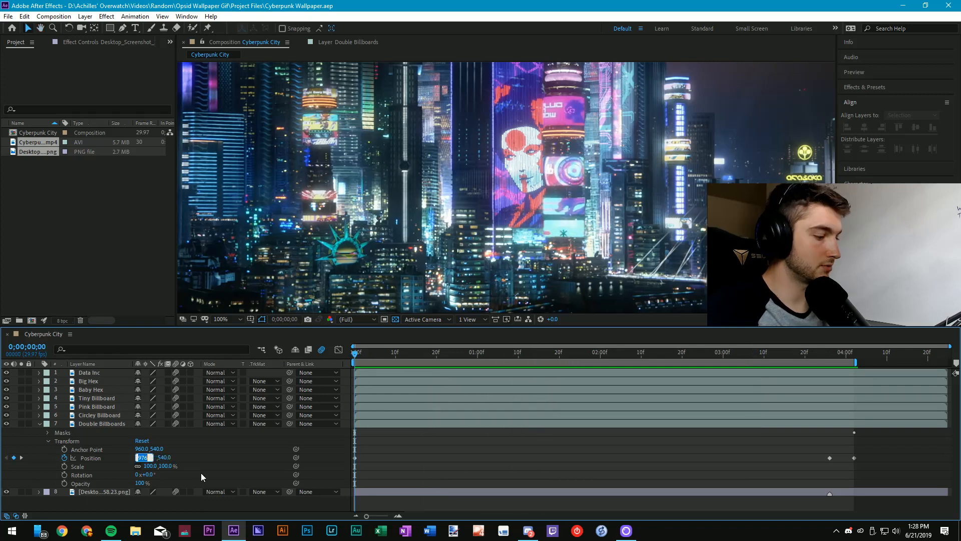
text(975)
key(Return)
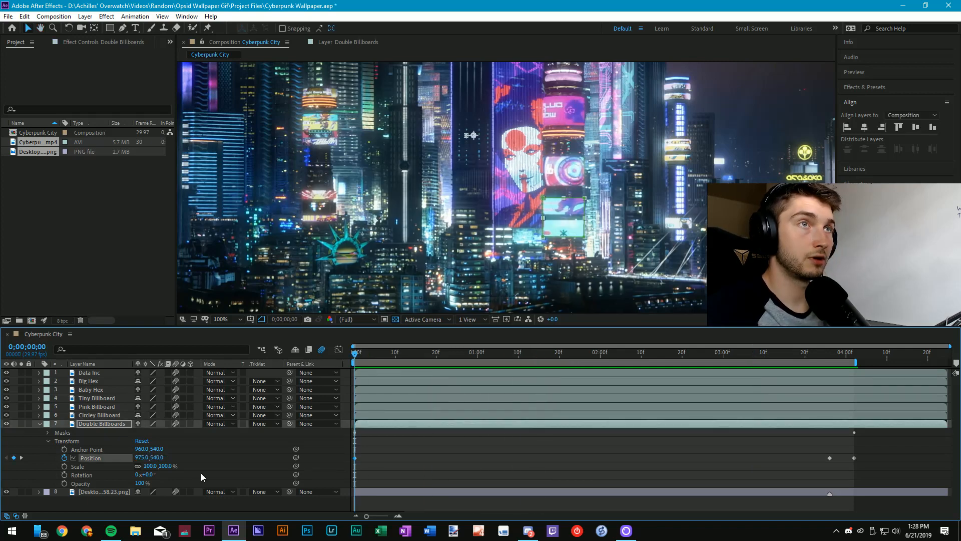
text(9)
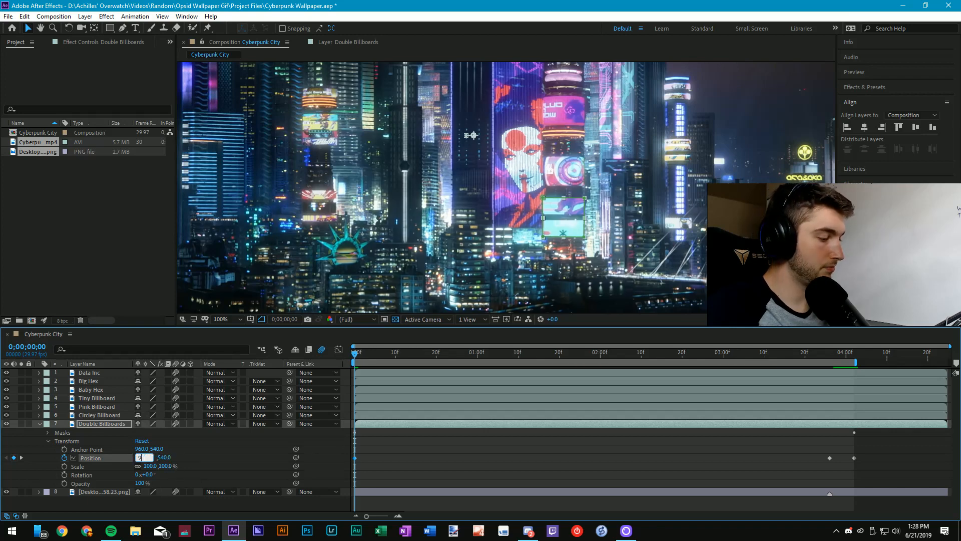
text(76)
key(Return)
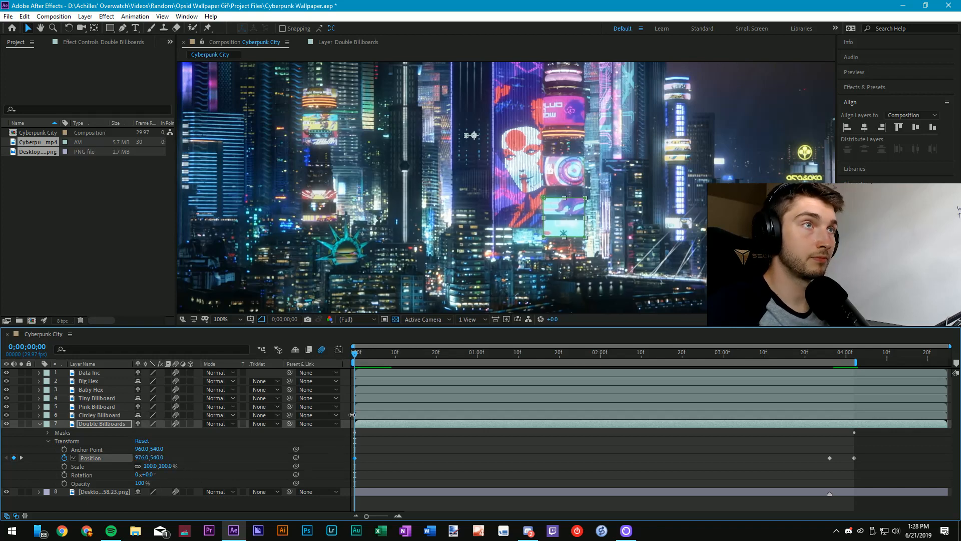
key(space)
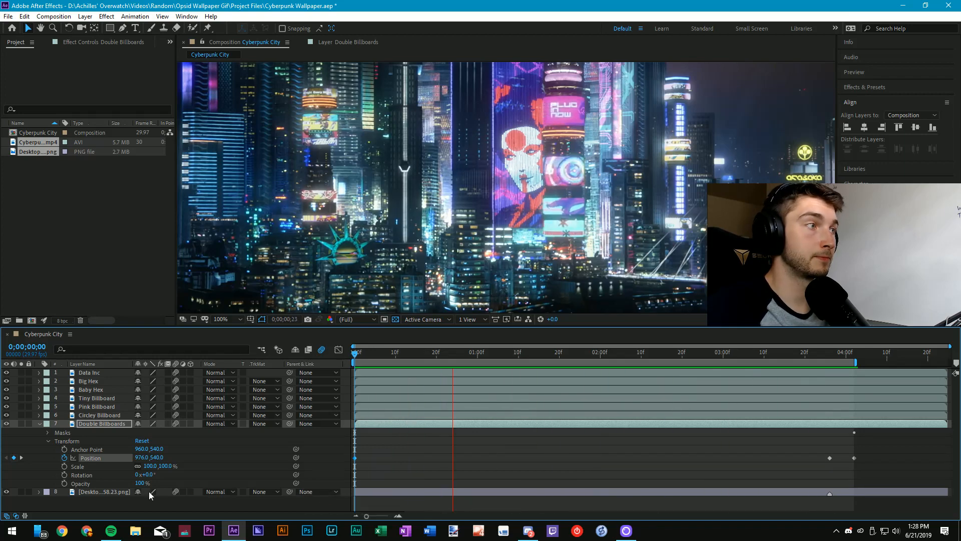
key(space)
- Try 978 as Double Billboards' horizontal Position on the first frame and preview the loop
drag(452, 354, 219, 464)
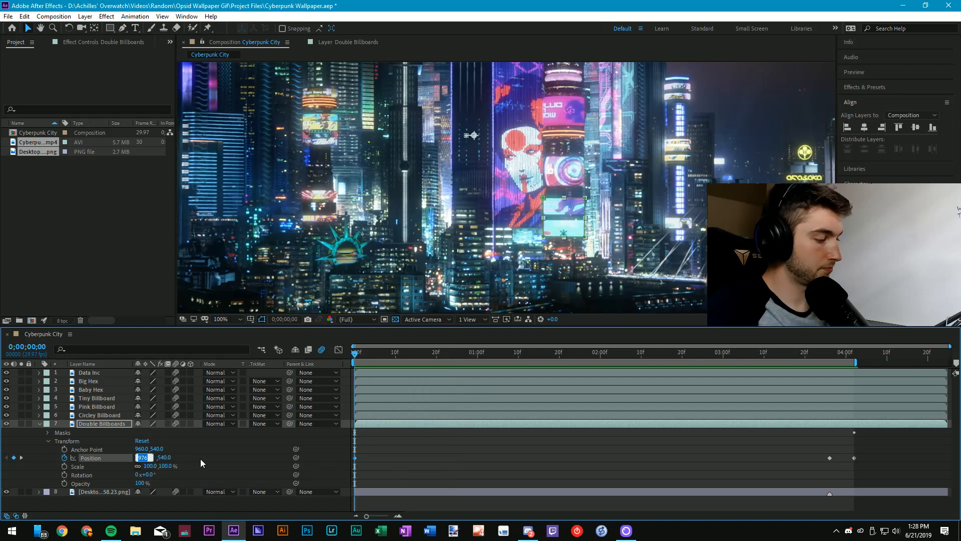
text(978)
key(Return)
click(311, 501)
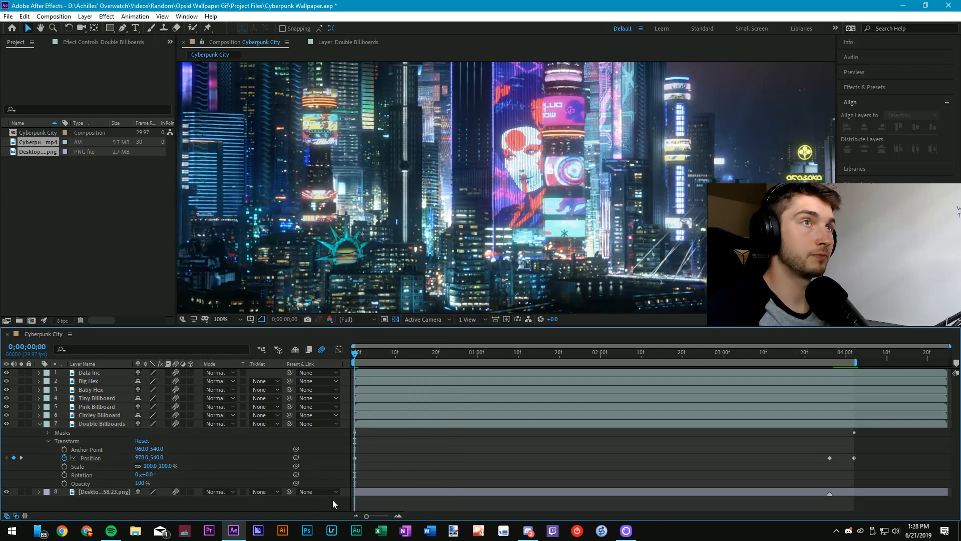
key(space)
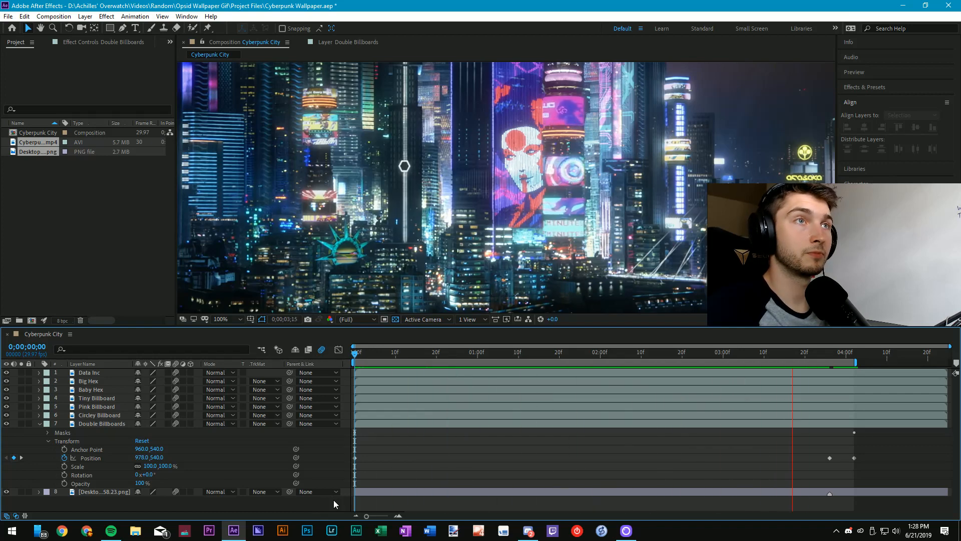
- Set Double Billboards' Position to 975, 540 on the first frame, checking the alignment and playback at 400% zoom
scroll(574, 234, up, 4)
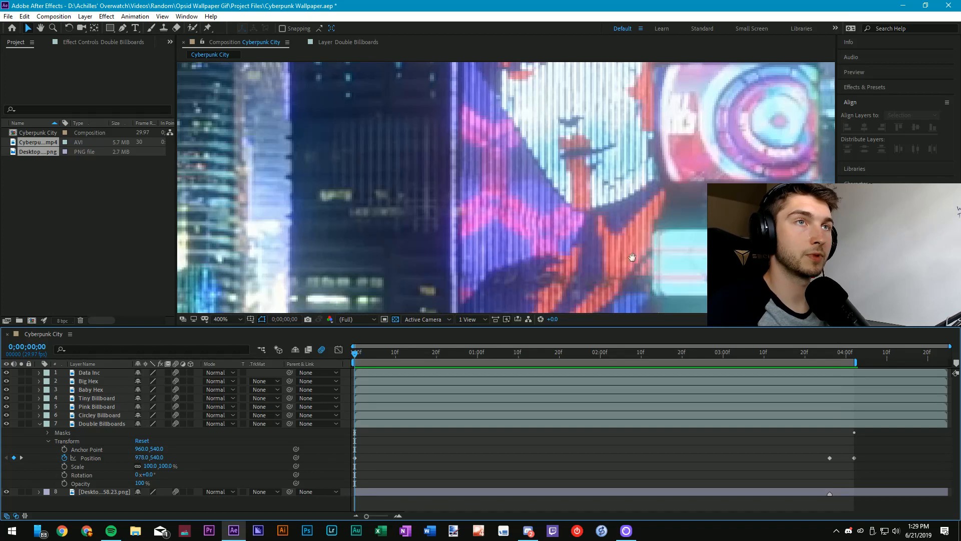
drag(632, 257, 395, 131)
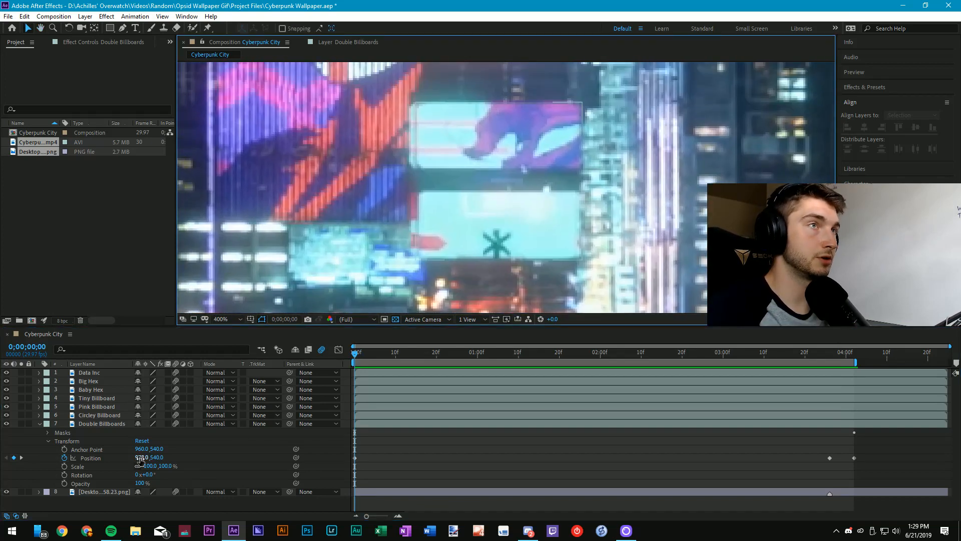
drag(141, 459, 139, 458)
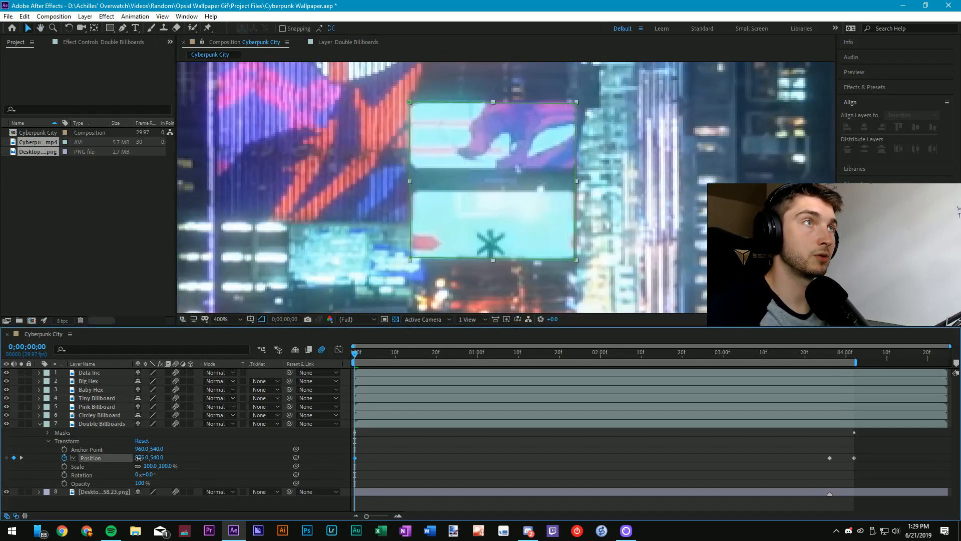
click(388, 465)
click(389, 465)
key(space)
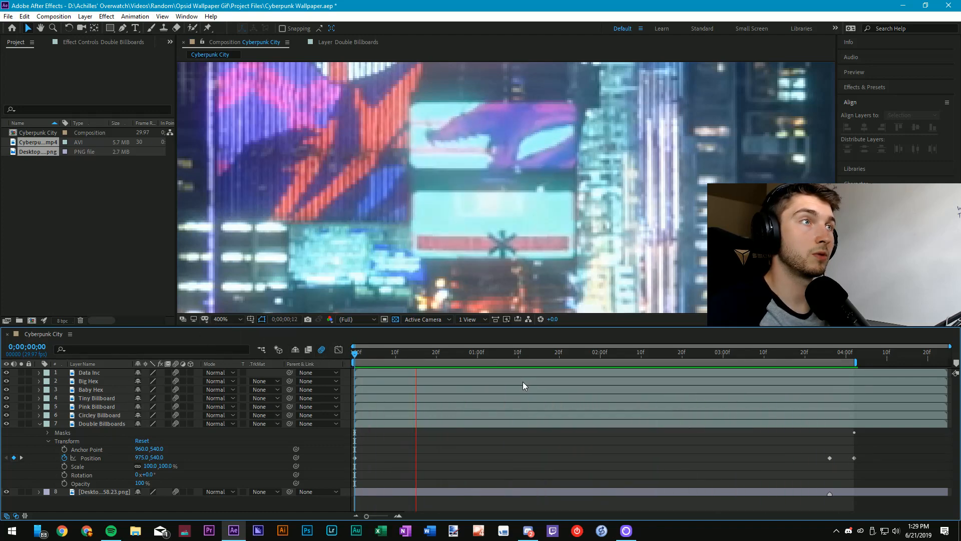
key(space)
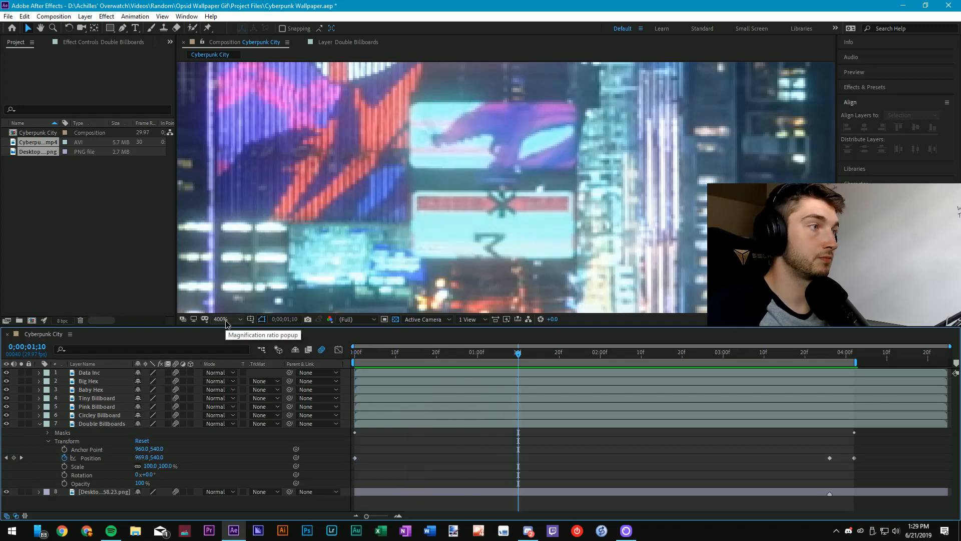
- Save the project and preview the full loop from the first frame with Double Billboards' properties collapsed and the composition fitted to view
click(226, 323)
click(229, 334)
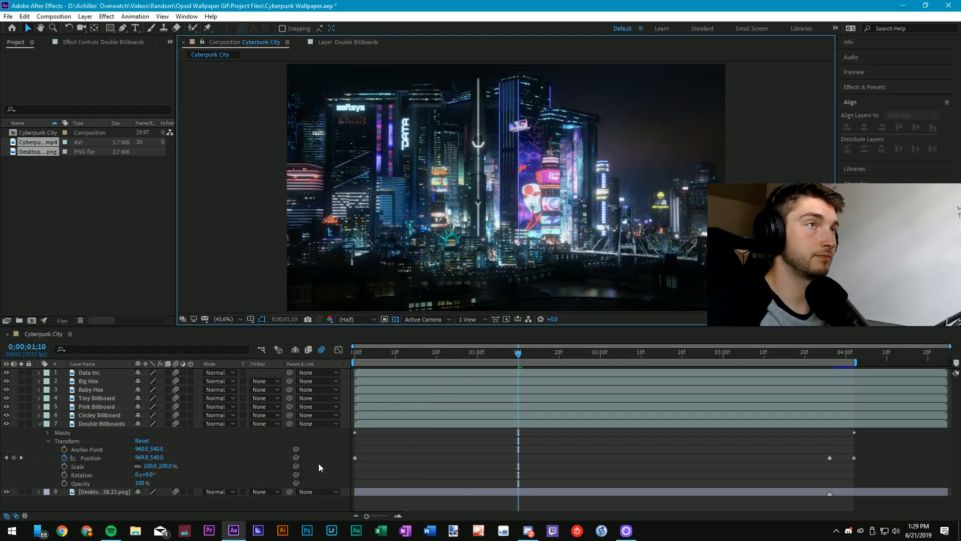
click(40, 424)
key(Home)
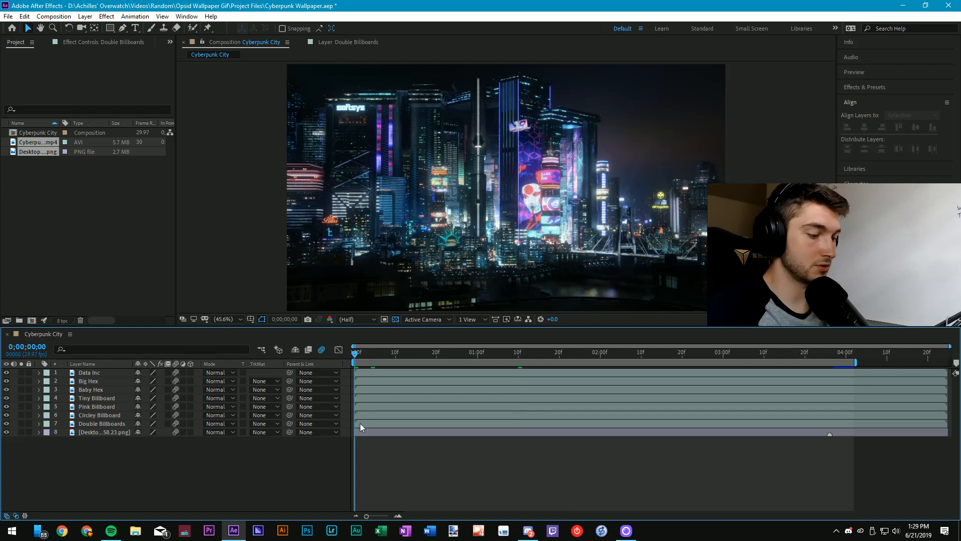
key(space)
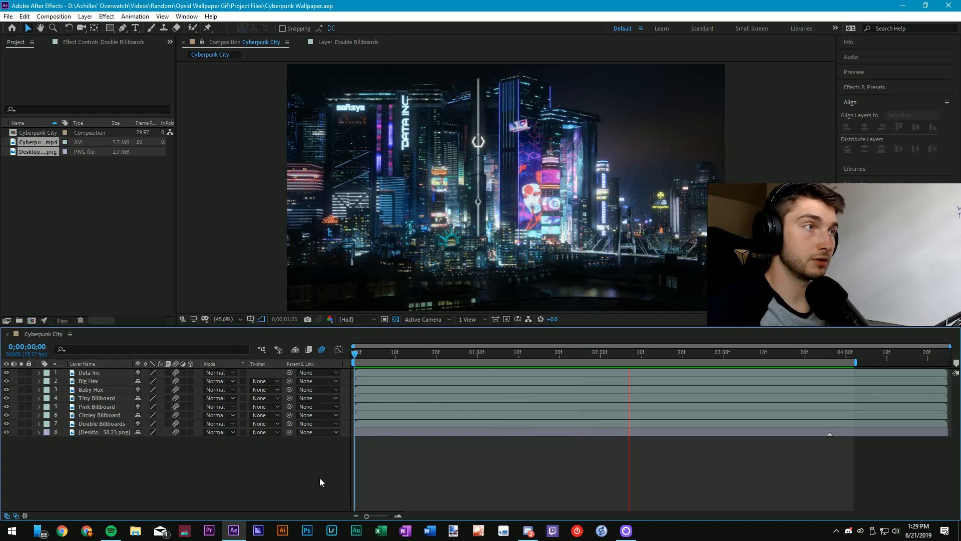
click(357, 356)
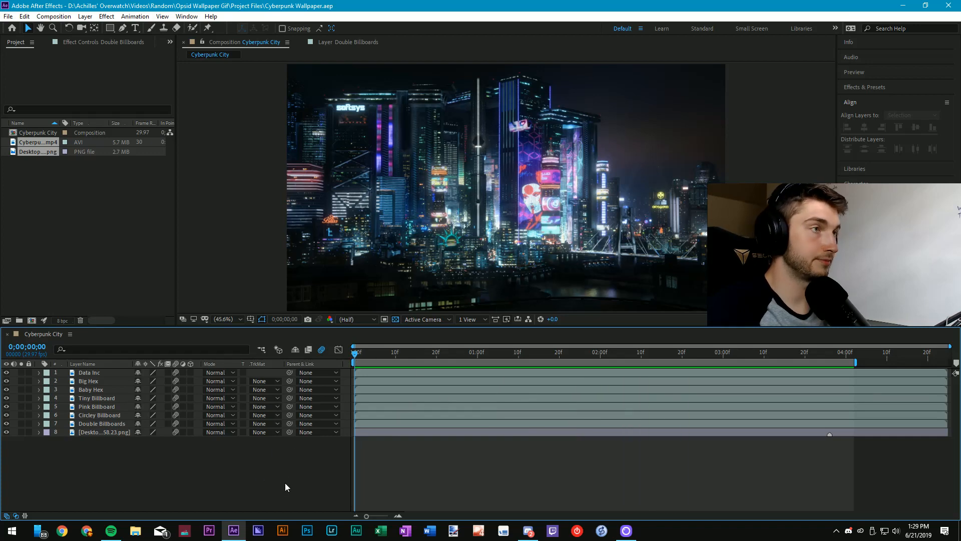
- Export the Cyberpunk City composition to the Adobe Media Encoder queue and bring up that queue
click(24, 16)
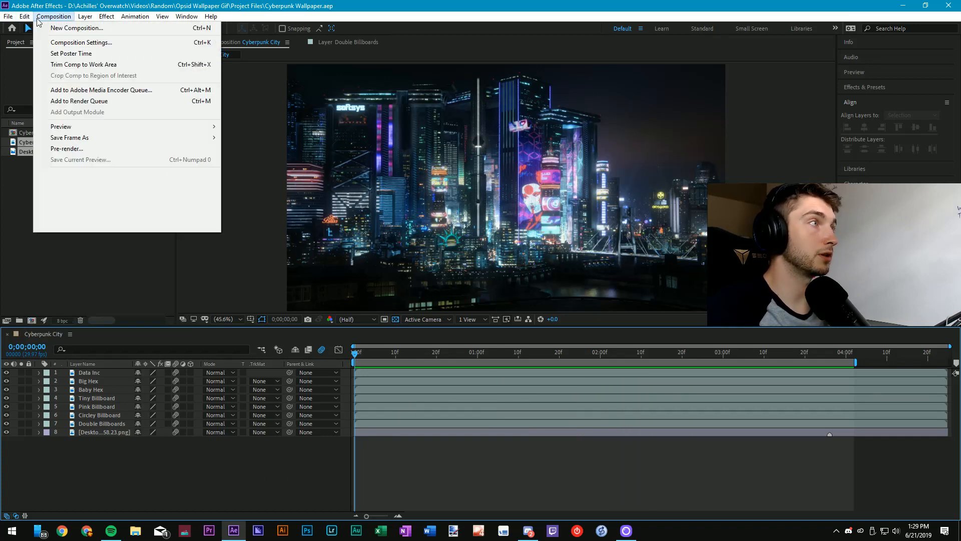
mouse_move(8, 17)
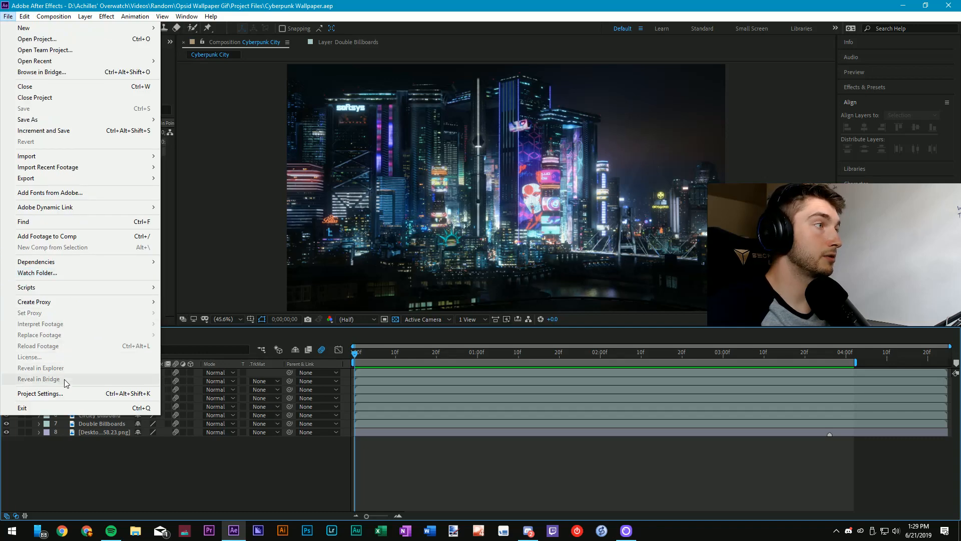
mouse_move(36, 181)
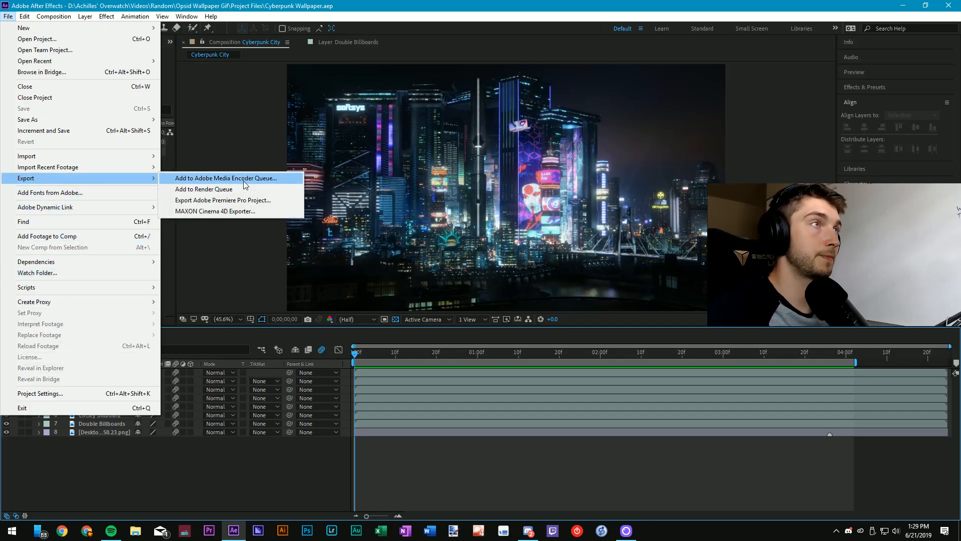
click(228, 179)
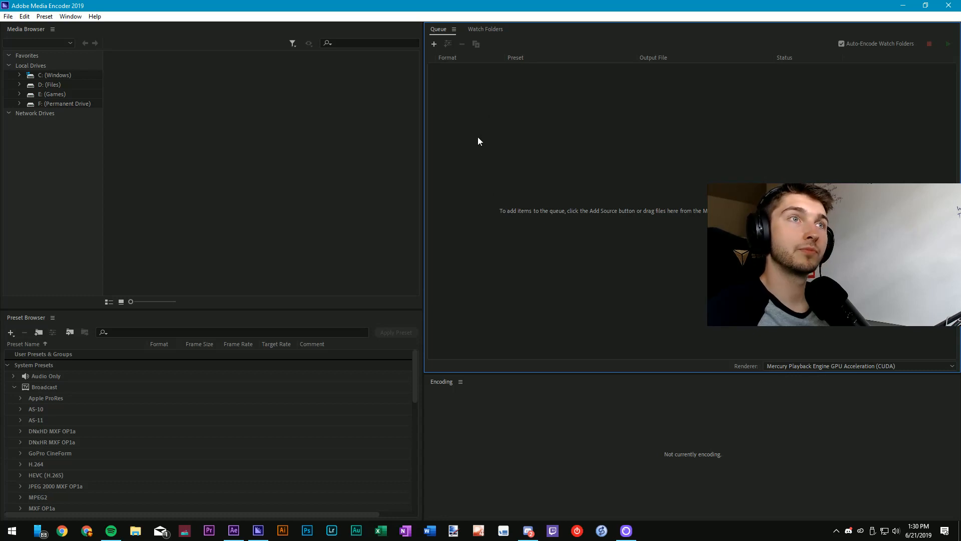
click(471, 30)
click(447, 31)
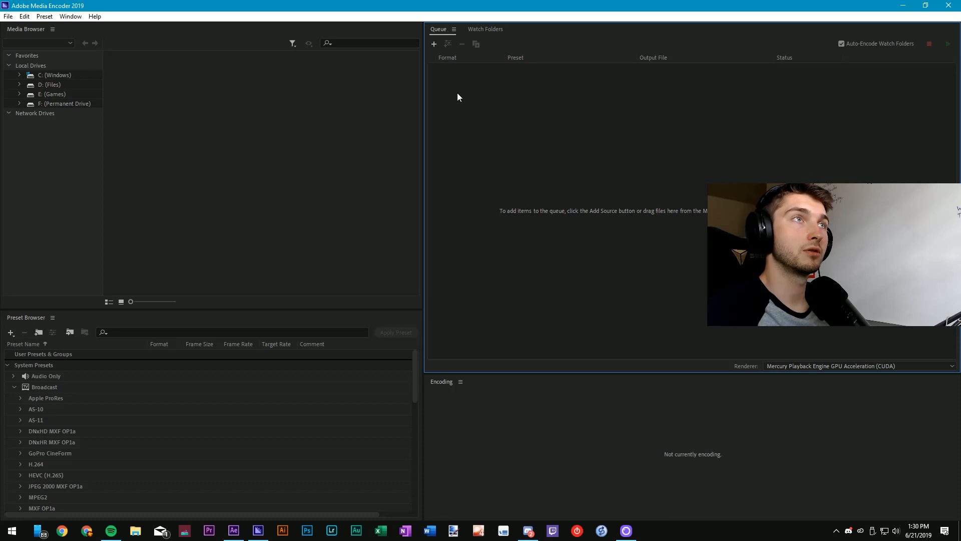
- Review the H.264 presets available for the queued Cyberpunk City composition, keeping Match Source - High bitrate
click(454, 29)
click(457, 151)
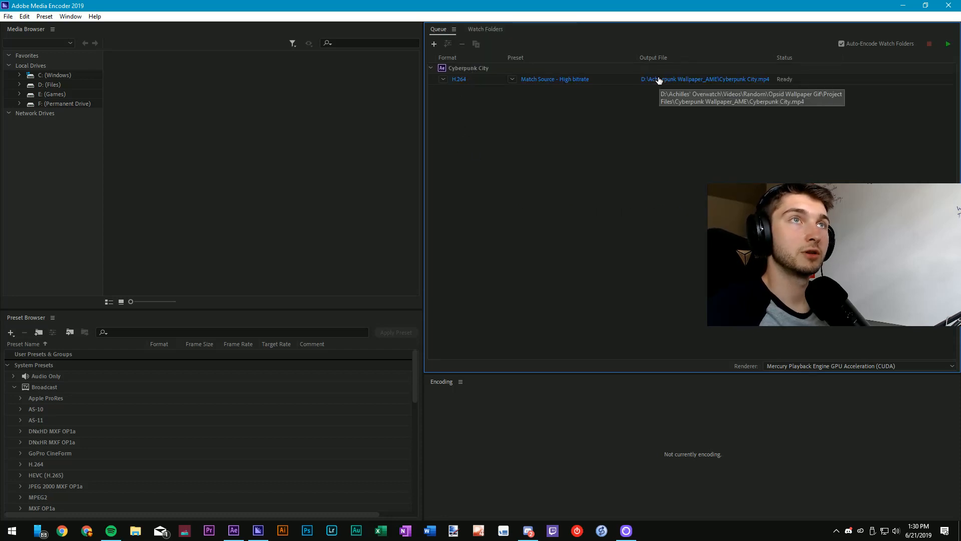
click(512, 79)
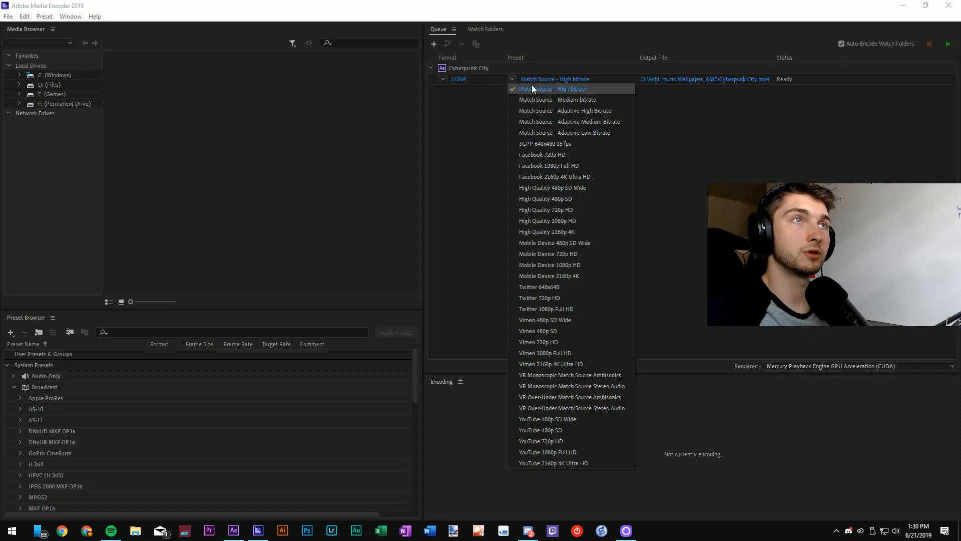
click(503, 108)
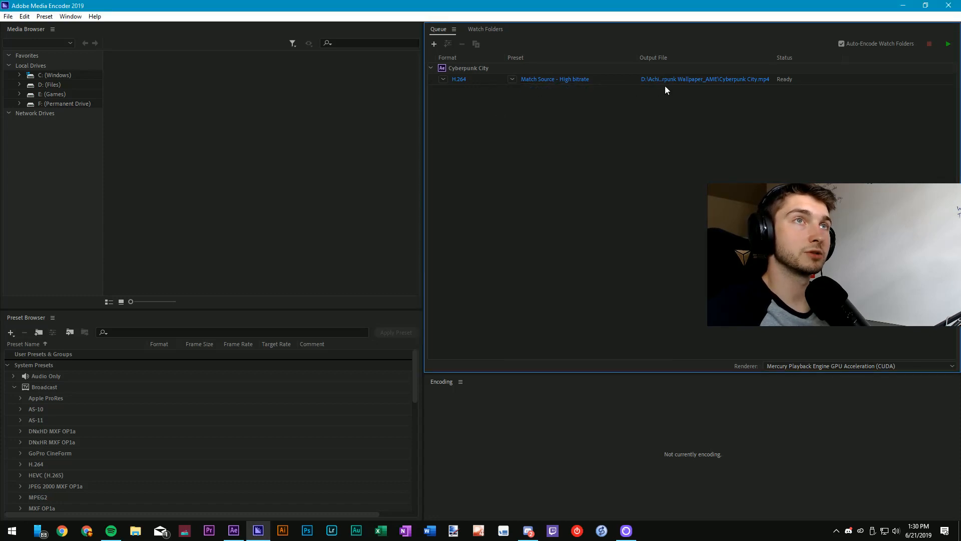
- Set the output file to Cyberpunk City Wallpaper as an MP4 in the Opsid Wallpaper Gif folder
click(683, 79)
click(221, 46)
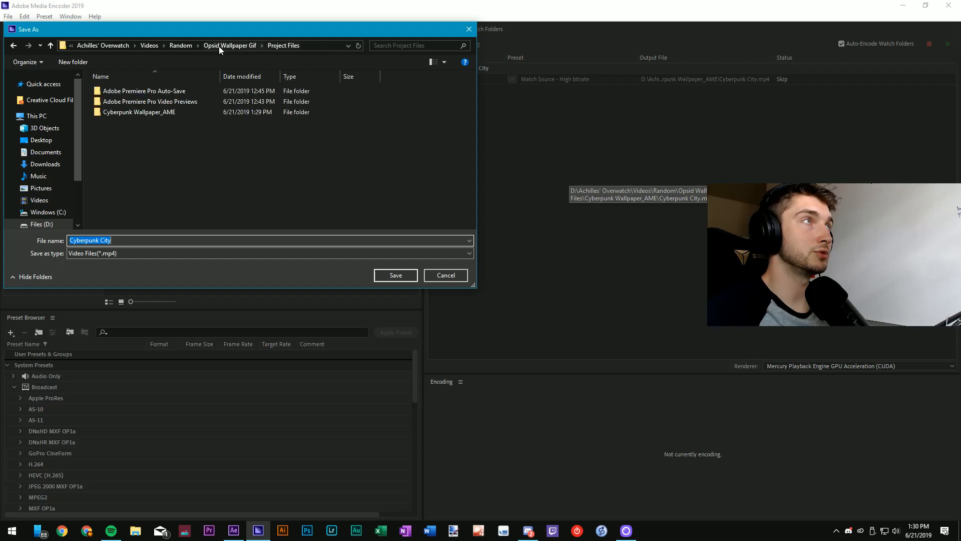
click(217, 47)
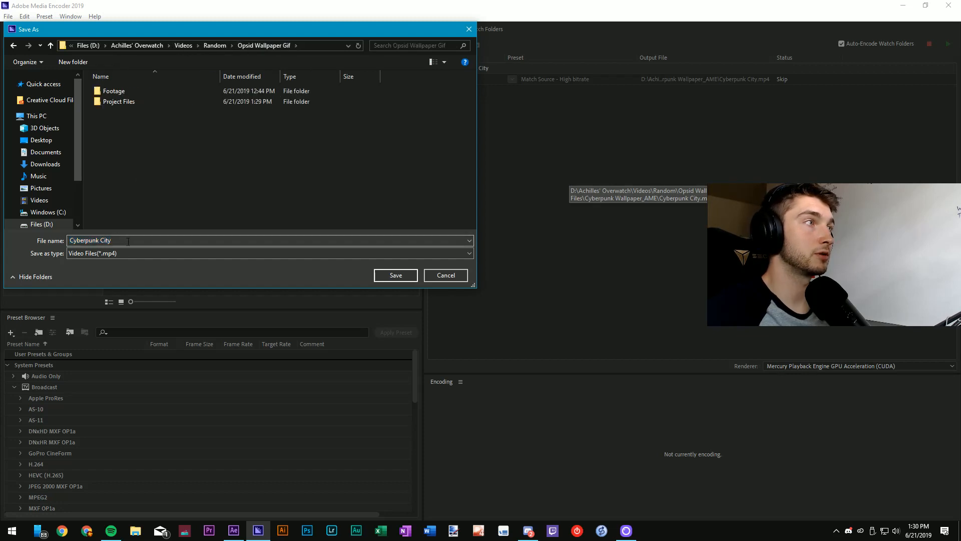
click(150, 240)
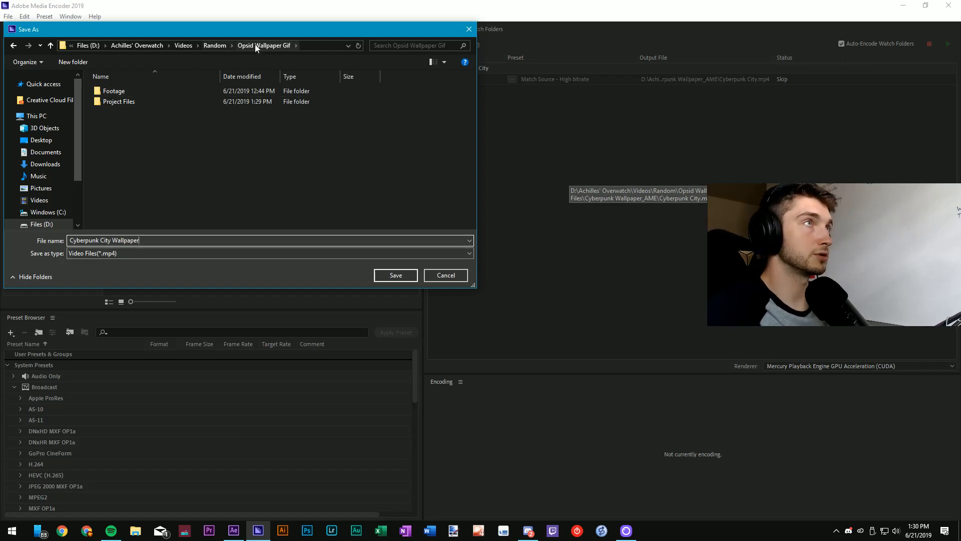
click(386, 277)
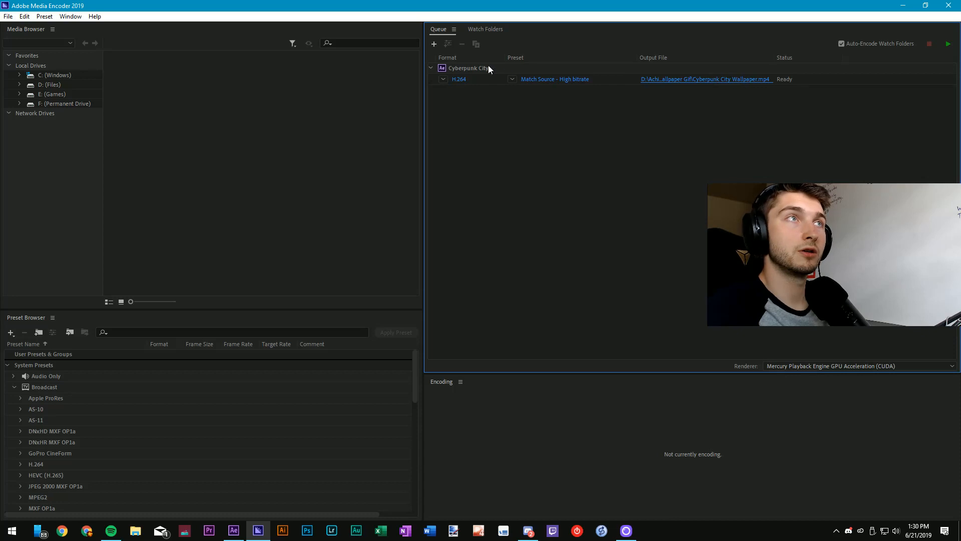
- Encode the queued Cyberpunk City composition and remove its completed job from the queue
click(948, 44)
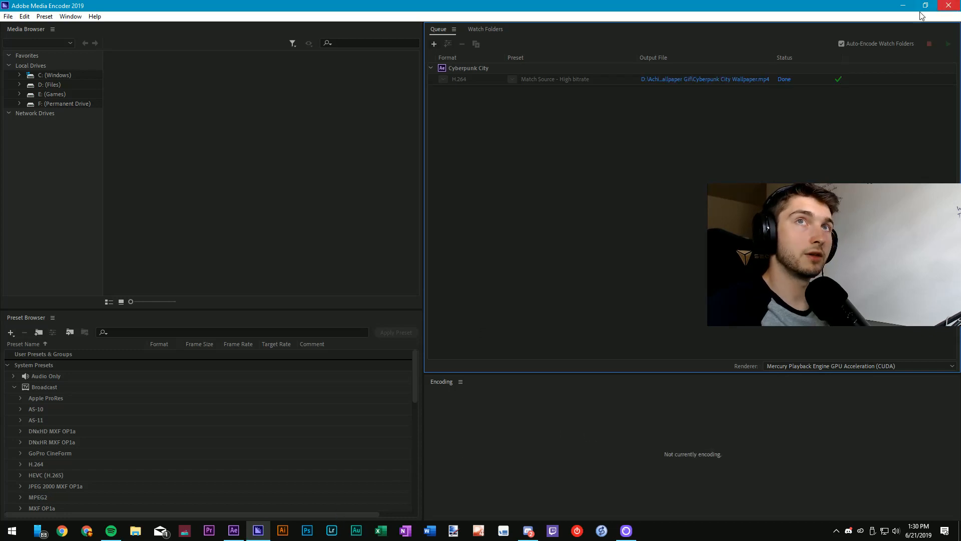
right_click(485, 68)
click(505, 169)
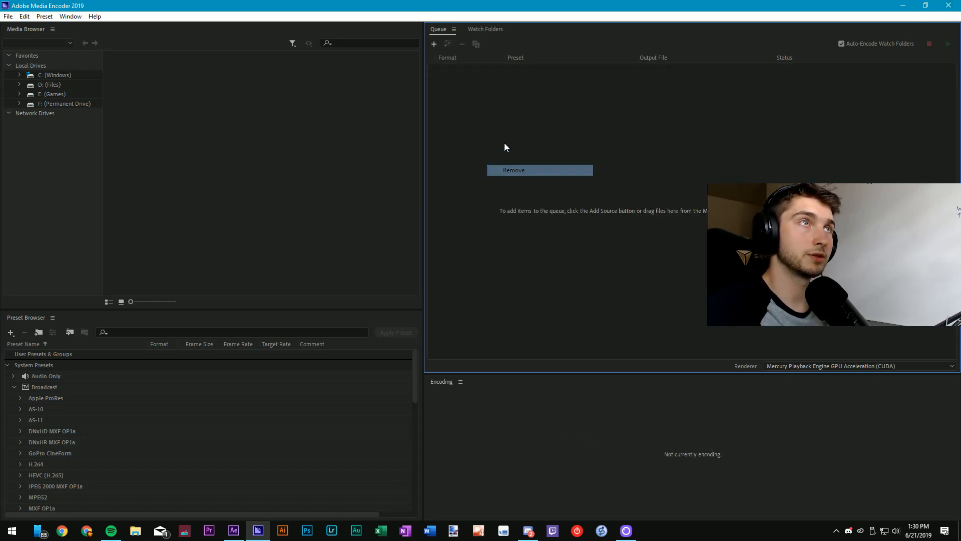
- Switch to File Explorer and open the Opsid Wallpaper Gif folder through its shortcut in the desktop's ToDos > Urgent folder
key(alt+Tab)
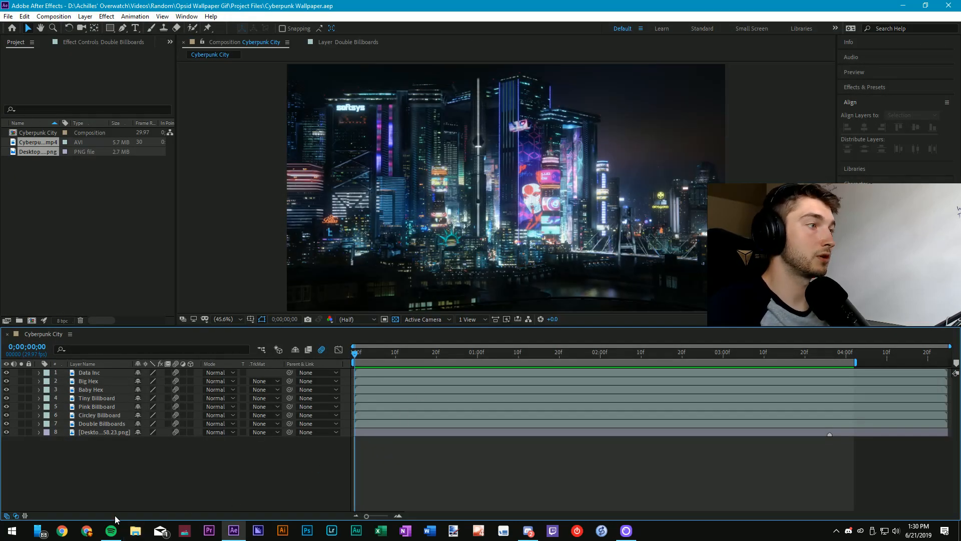
click(135, 531)
click(41, 365)
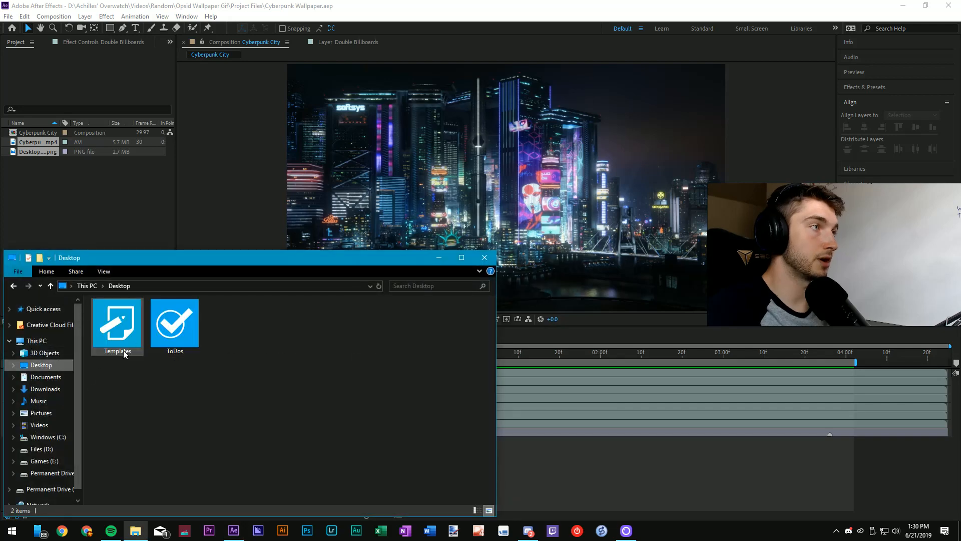
double_click(186, 332)
double_click(189, 334)
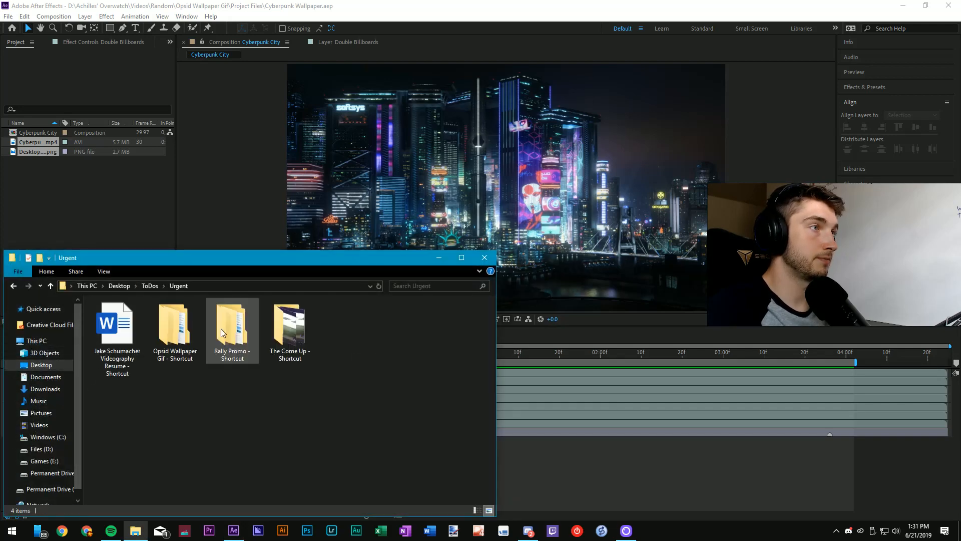
double_click(176, 327)
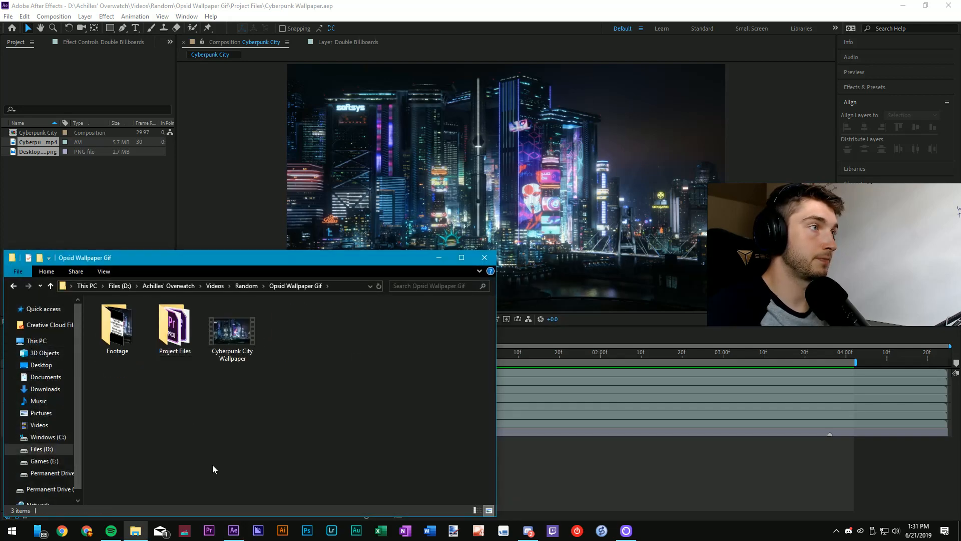
- Play the exported Cyberpunk City Wallpaper video on repeat, check the loop in full screen, and return to windowed view
double_click(234, 345)
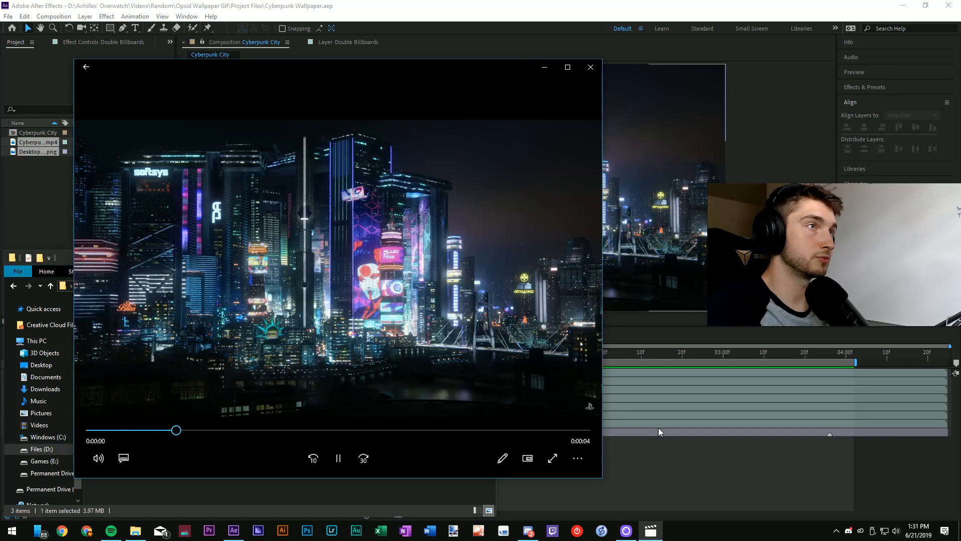
click(577, 458)
click(575, 403)
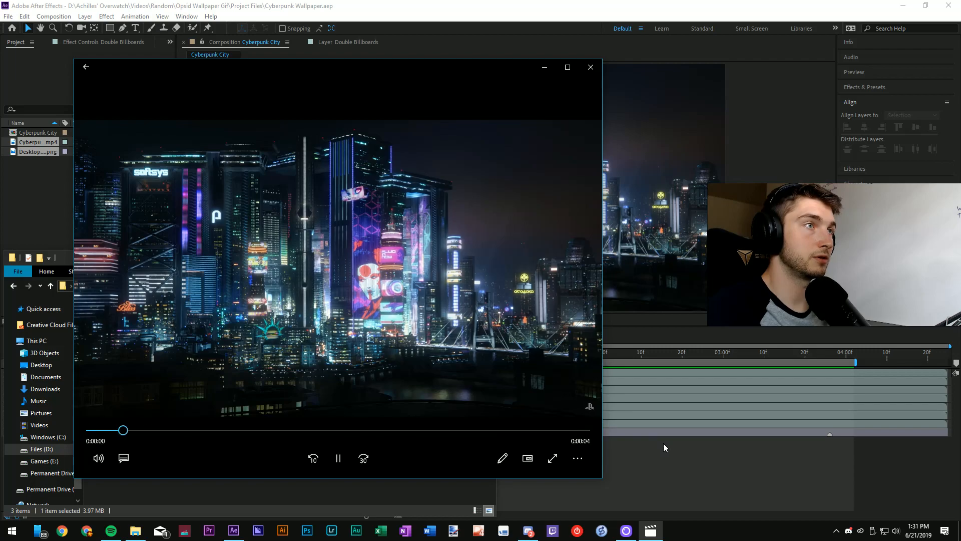
click(551, 457)
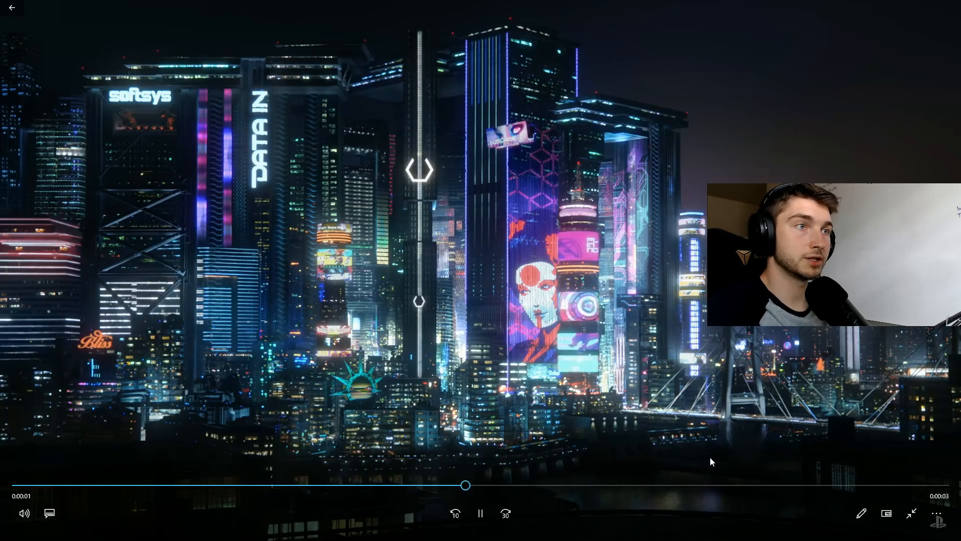
click(912, 513)
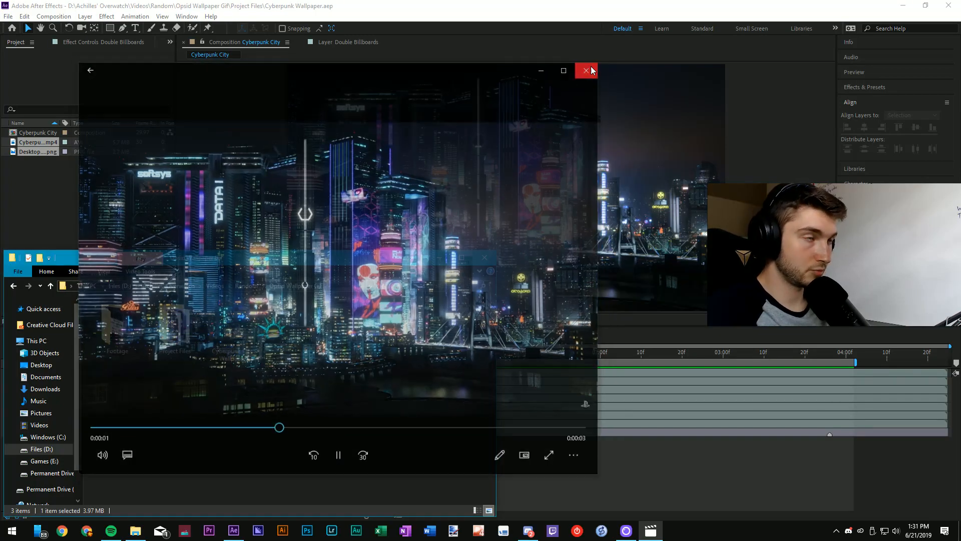
- Close the video player and the folder window, and quit After Effects
click(591, 67)
click(487, 259)
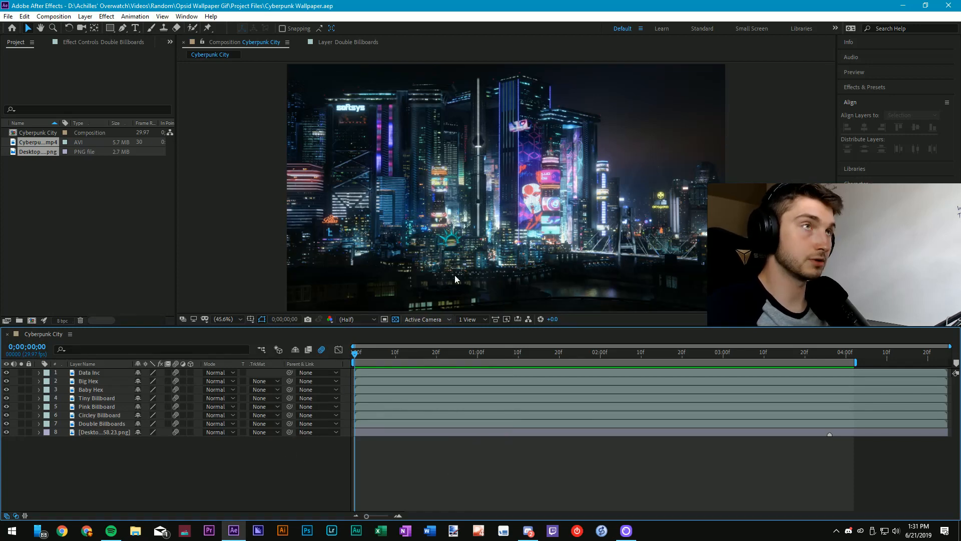
click(947, 6)
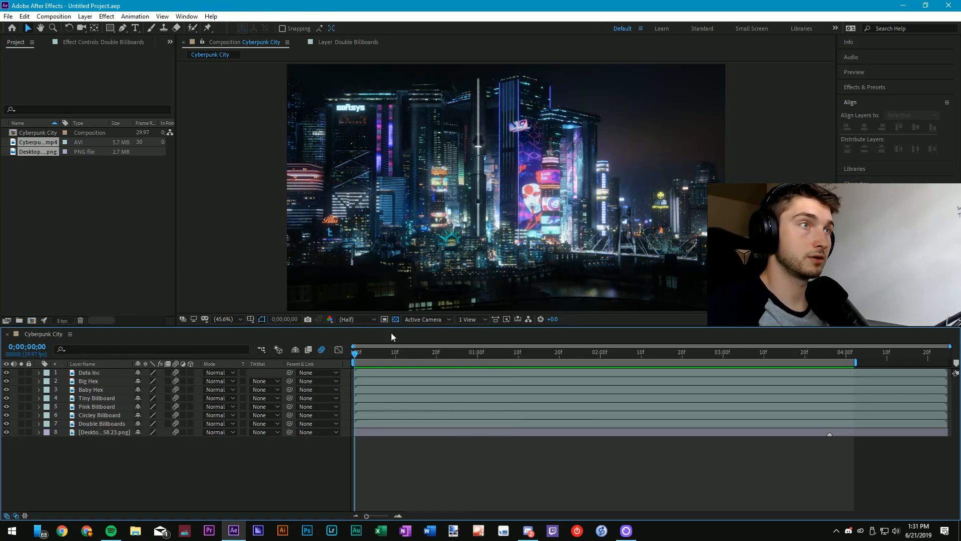